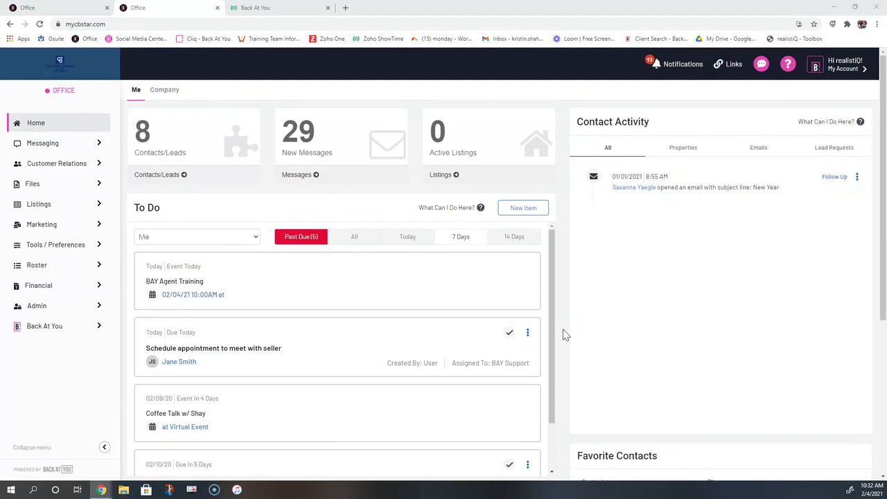
Scroll down the dashboard to highlight the Marketing Activities section
scroll(123, 253, down, 4)
drag(261, 260, 154, 254)
click(136, 251)
click(125, 250)
drag(224, 257, 230, 254)
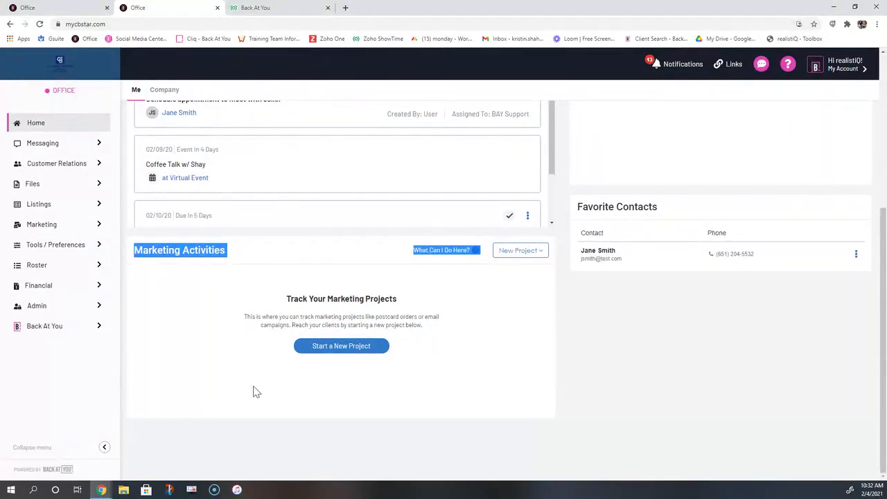
Scroll back up, expand Marketing in the sidebar, and switch to the other account's Office tab
scroll(220, 270, up, 4)
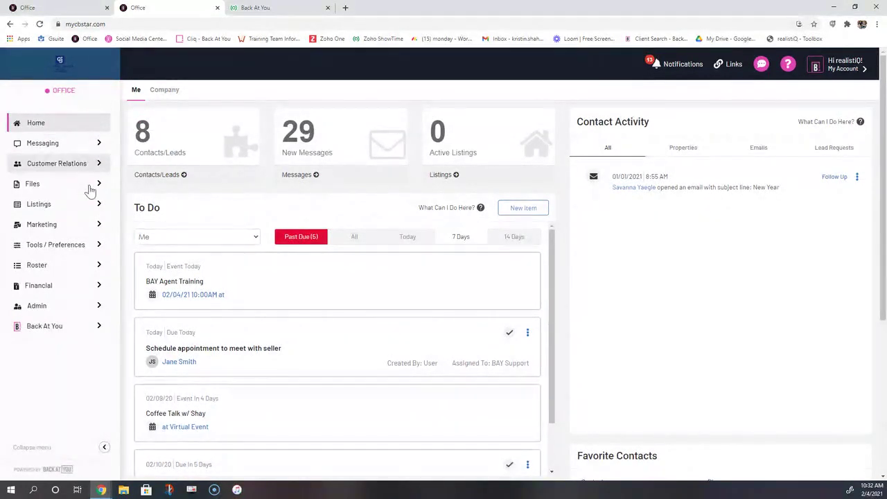
click(69, 233)
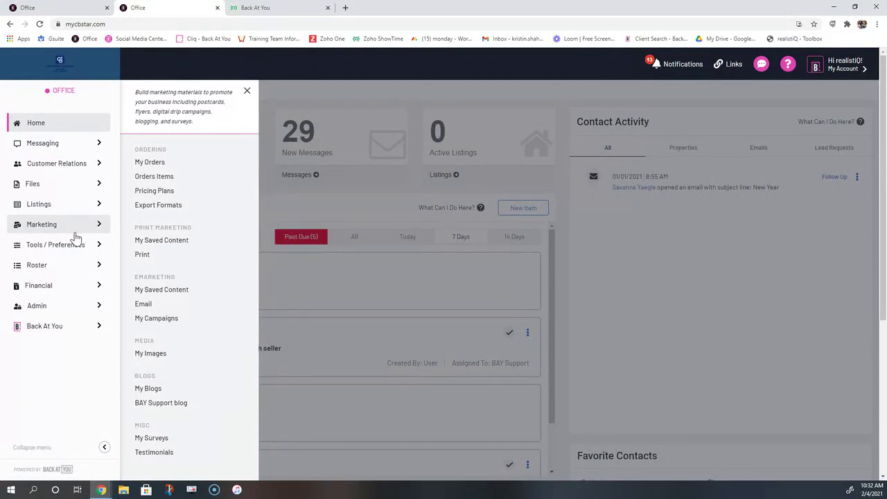
click(69, 7)
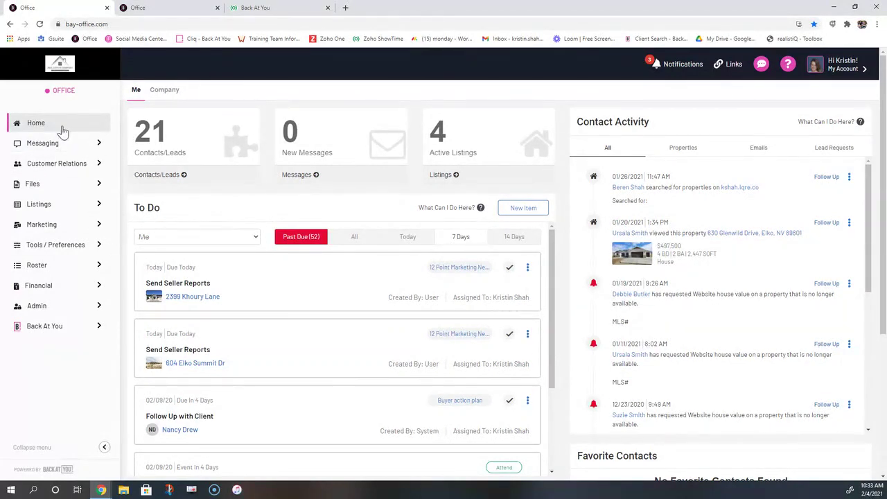
Open My Orders under Marketing to see the saved Just Listed Postcard 1 Blue V2 order
click(35, 225)
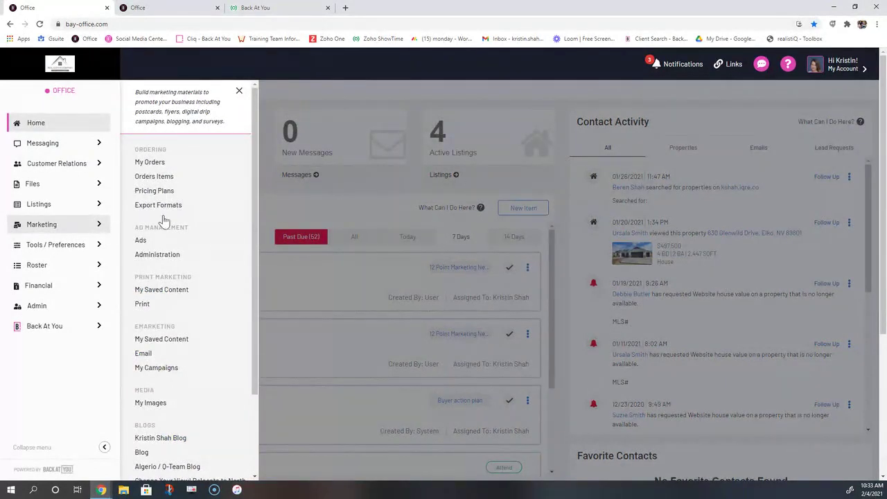
click(149, 162)
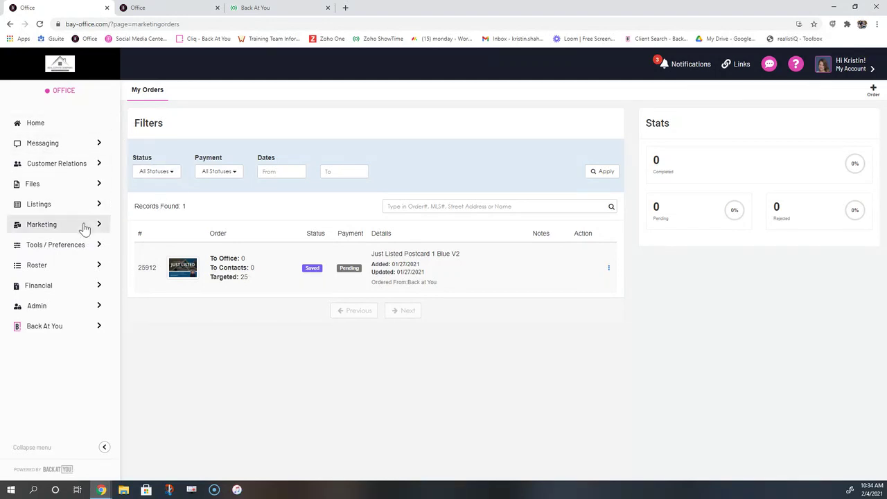
click(52, 225)
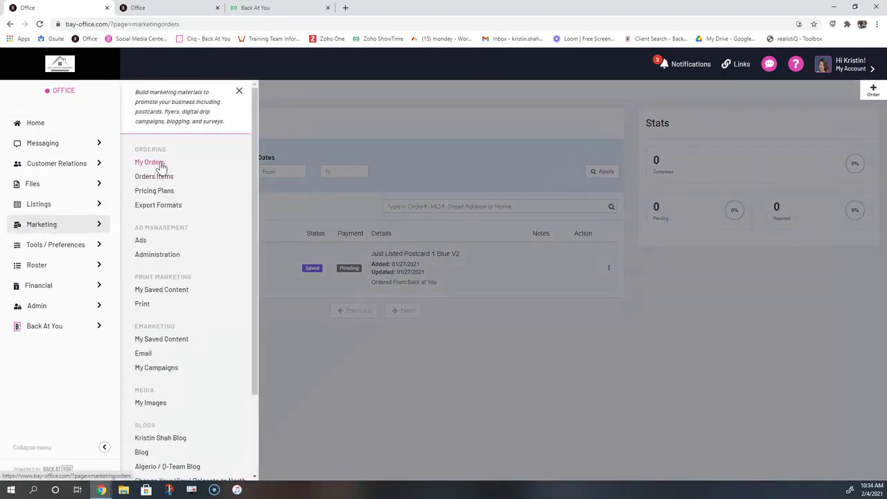
click(504, 351)
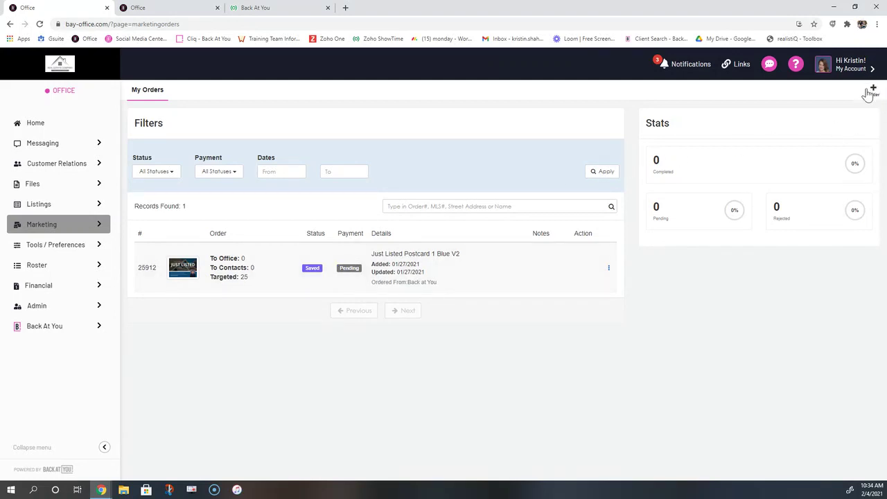
Start a new order with + Order and open the Category dropdown in Maintain Order
click(874, 92)
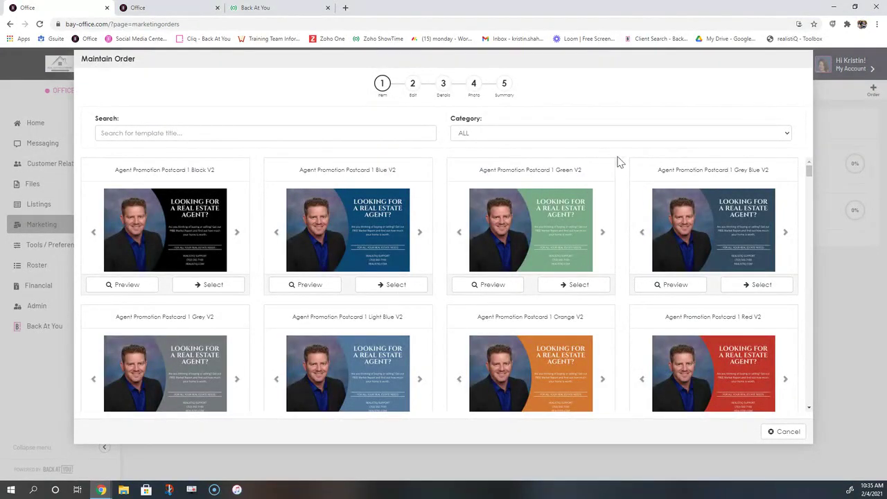
drag(810, 171, 815, 160)
drag(809, 175, 805, 171)
drag(451, 122, 488, 126)
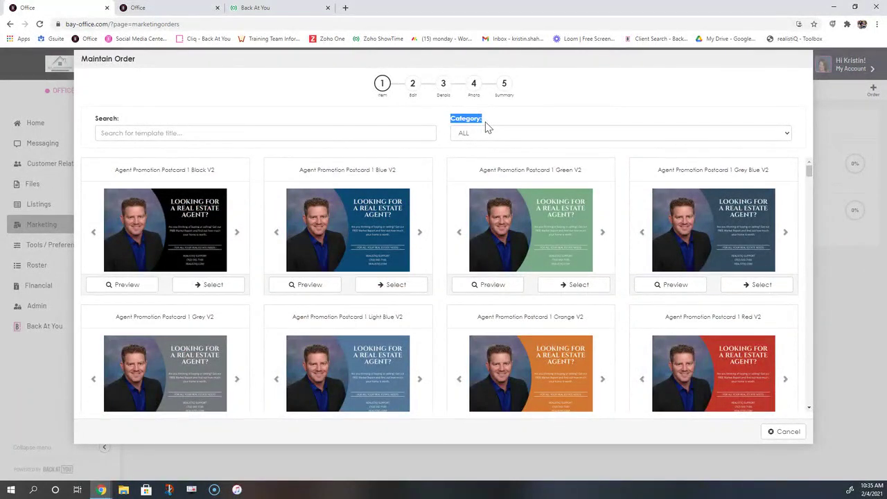
click(488, 134)
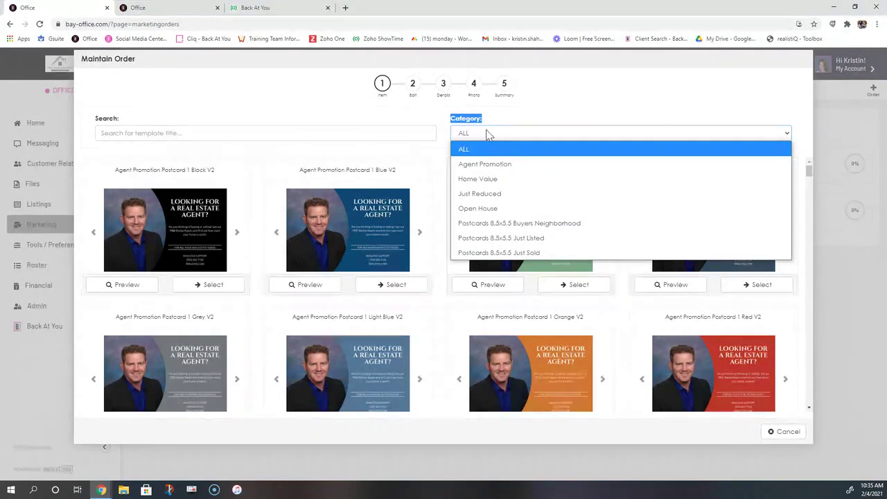
Filter the templates to the Postcards 8.5x5.5 Just Listed category
click(532, 244)
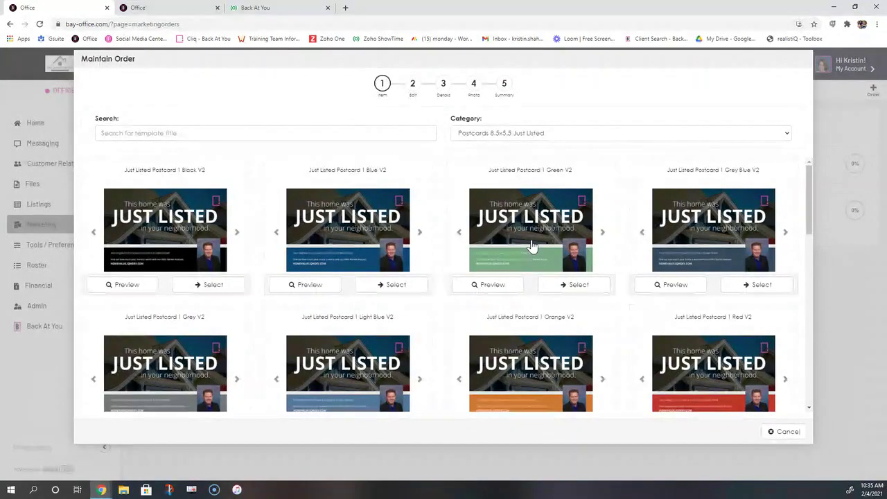
scroll(495, 262, down, 2)
scroll(495, 262, down, 2)
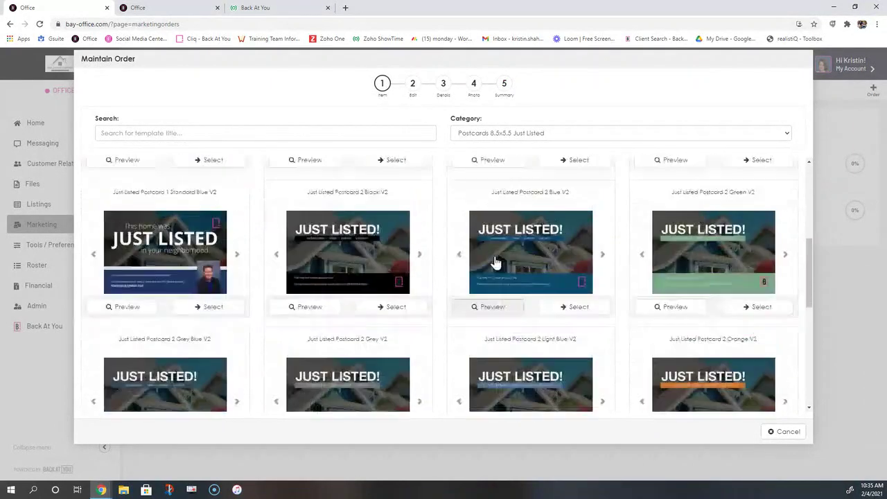
scroll(495, 263, up, 3)
Preview the Blue and Green Just Listed templates' images, returning Blue to its front
click(420, 187)
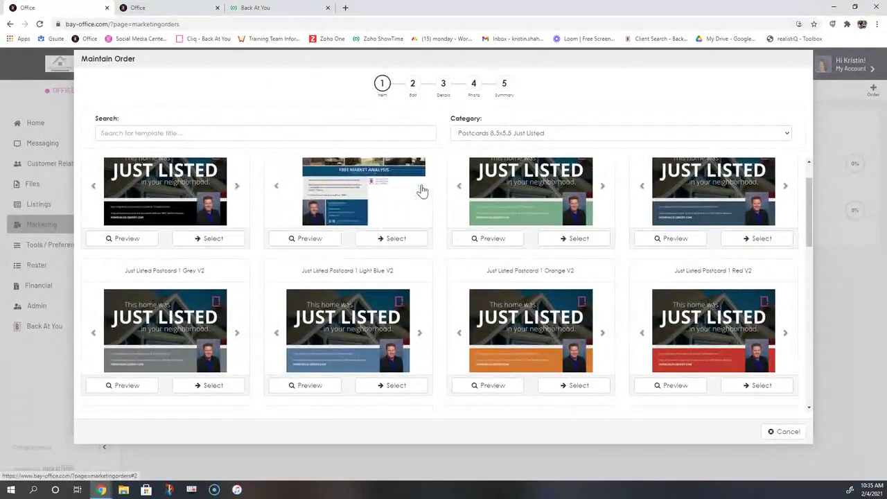
click(420, 187)
click(420, 187)
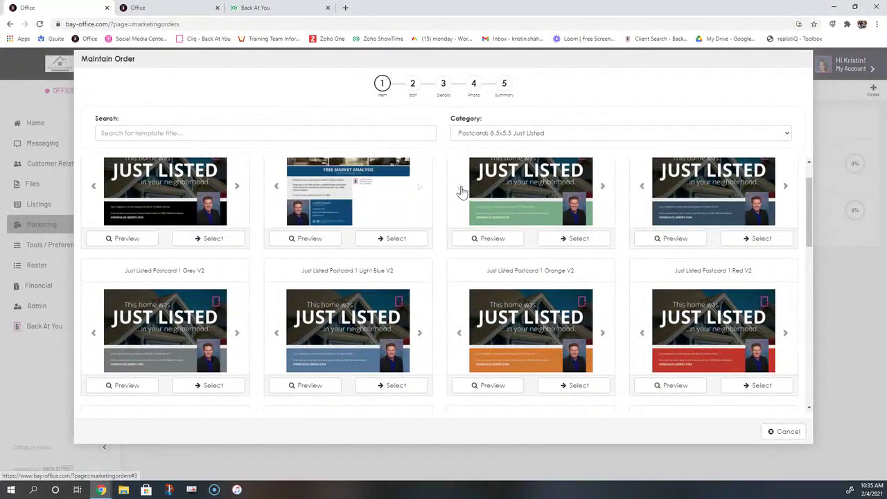
click(459, 188)
click(459, 189)
click(421, 192)
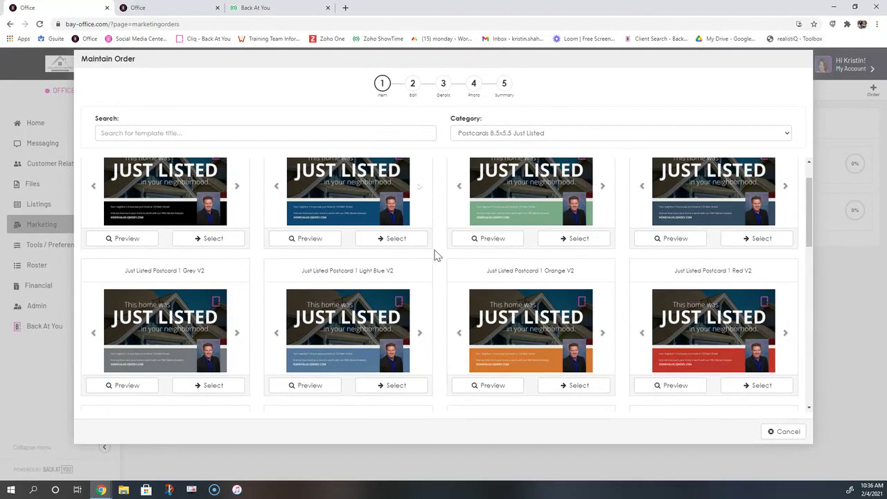
scroll(436, 256, up, 1)
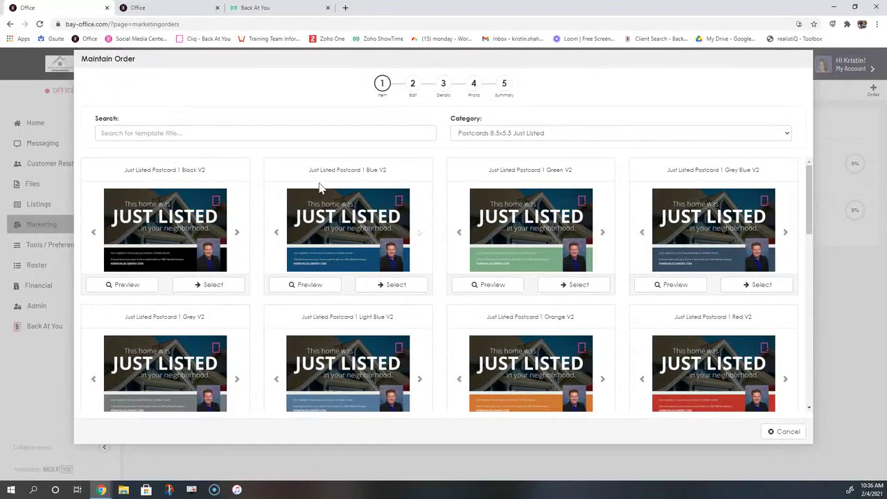
Select Just Listed Postcard 1 Blue V2 and change header line 3's 'neighborhood.' to 'area!'
click(395, 285)
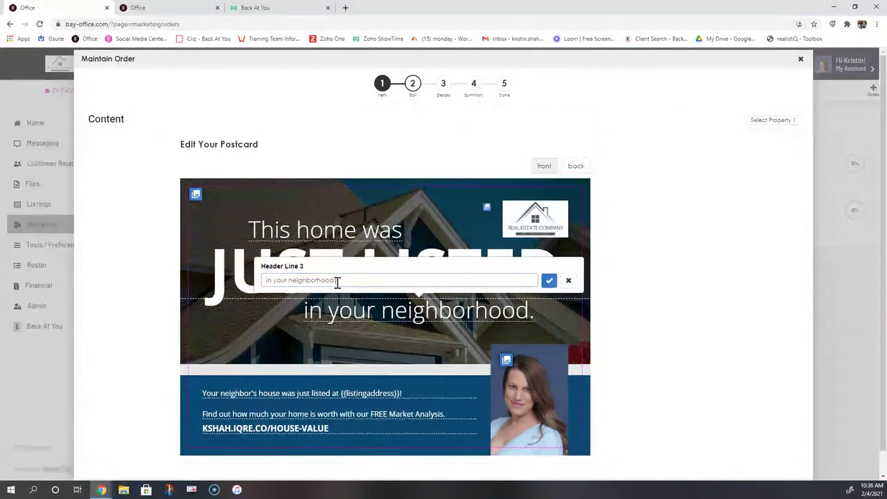
drag(337, 280, 297, 279)
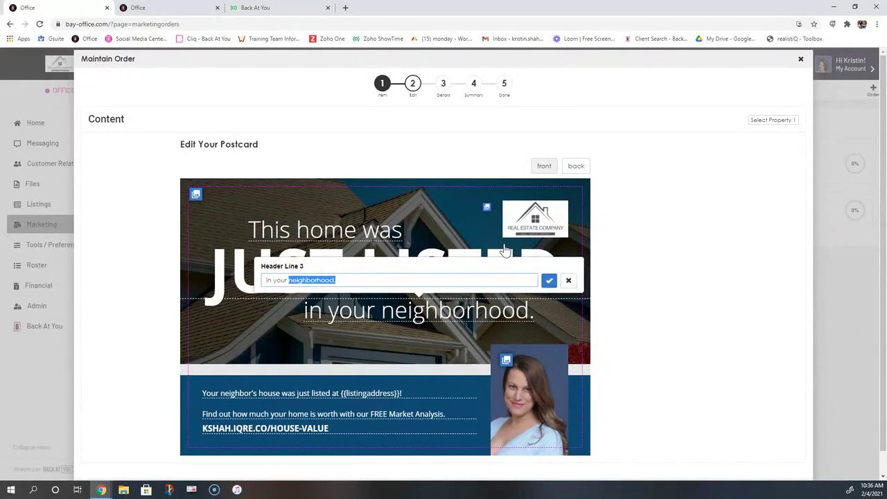
text(area!)
click(548, 282)
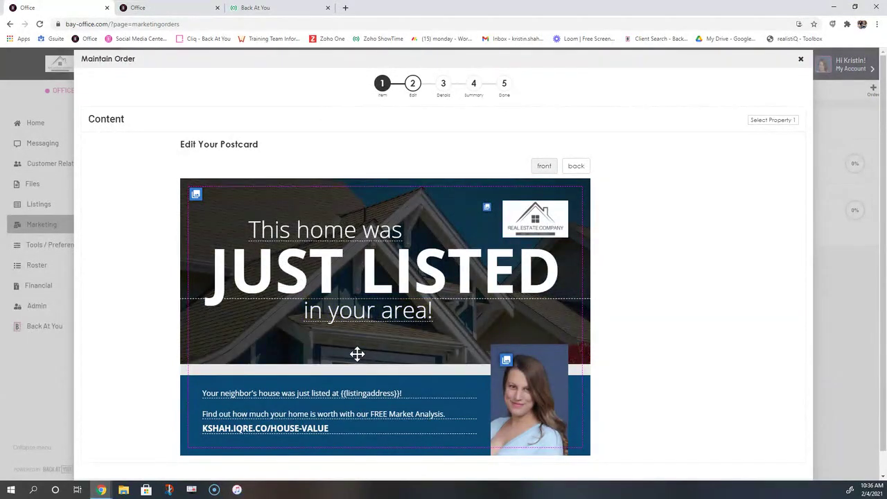
Close the second body line unchanged and nudge the background house photo slightly
click(237, 423)
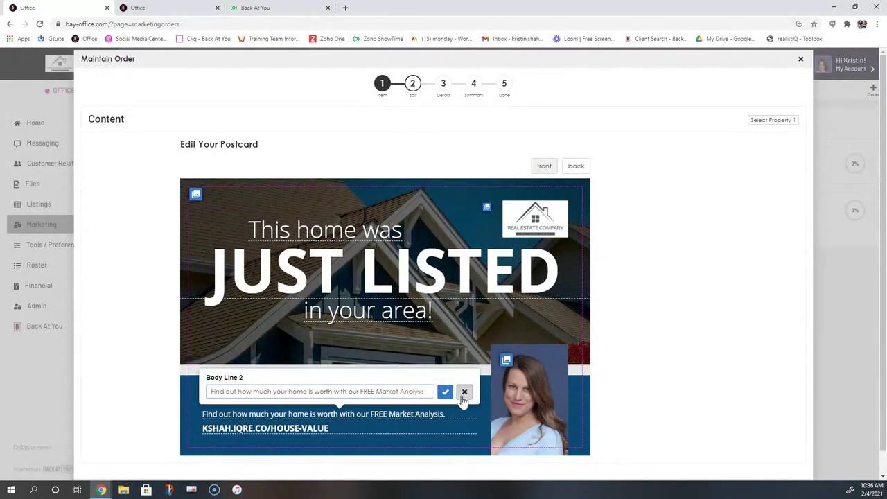
click(464, 393)
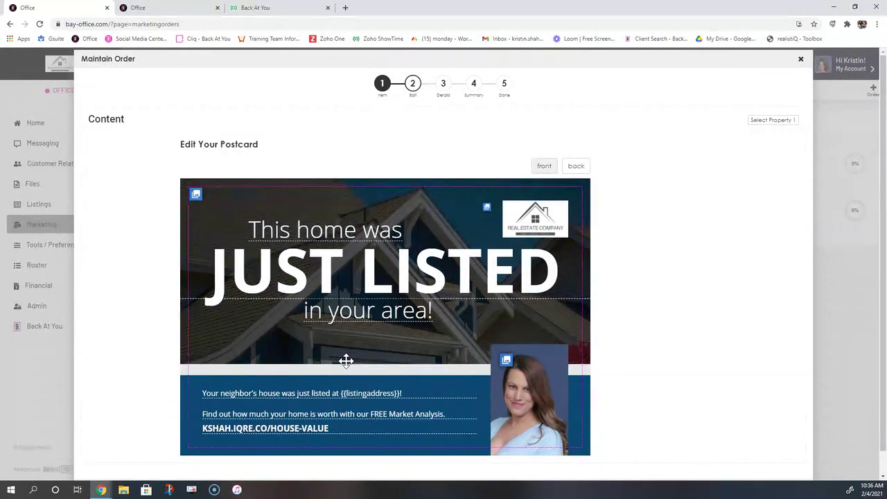
drag(571, 311, 552, 316)
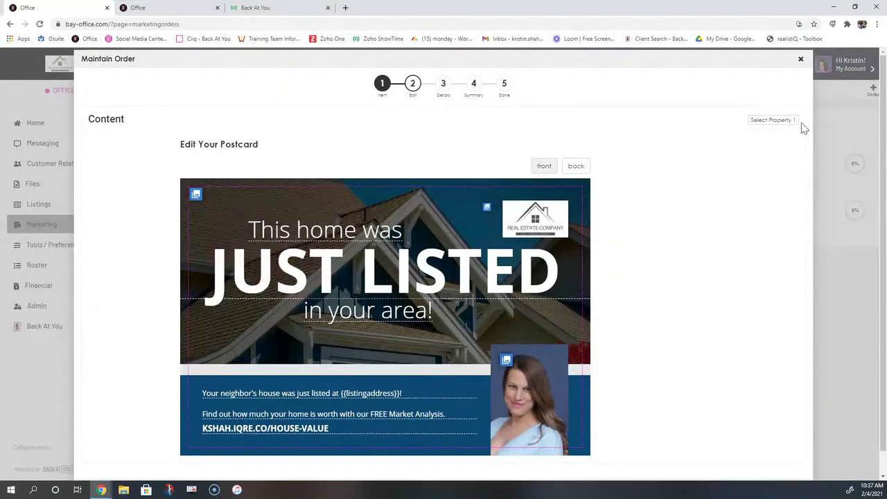
Open Select Property and switch the Status filter to Active, then back to All
click(762, 122)
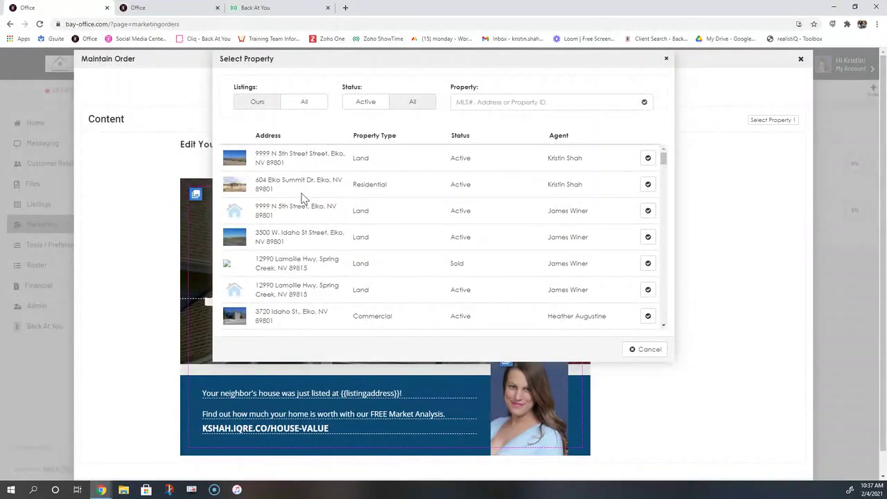
drag(272, 91, 244, 89)
drag(368, 90, 233, 91)
double_click(349, 91)
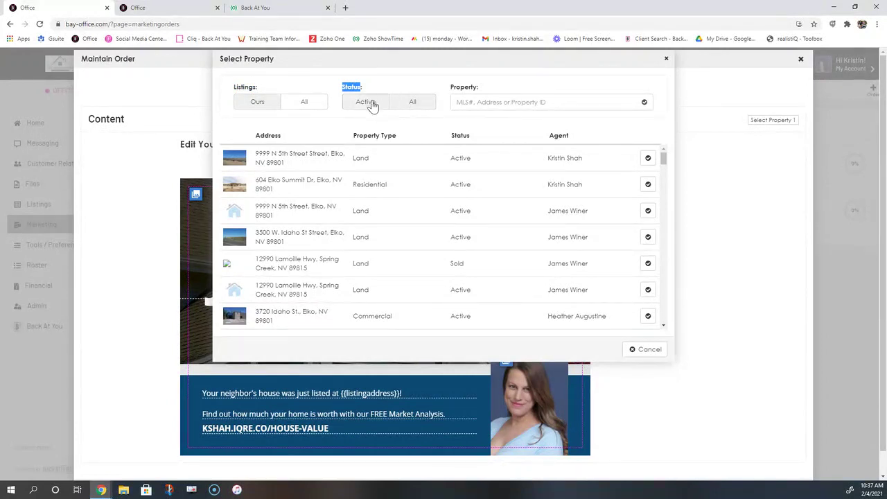
click(365, 102)
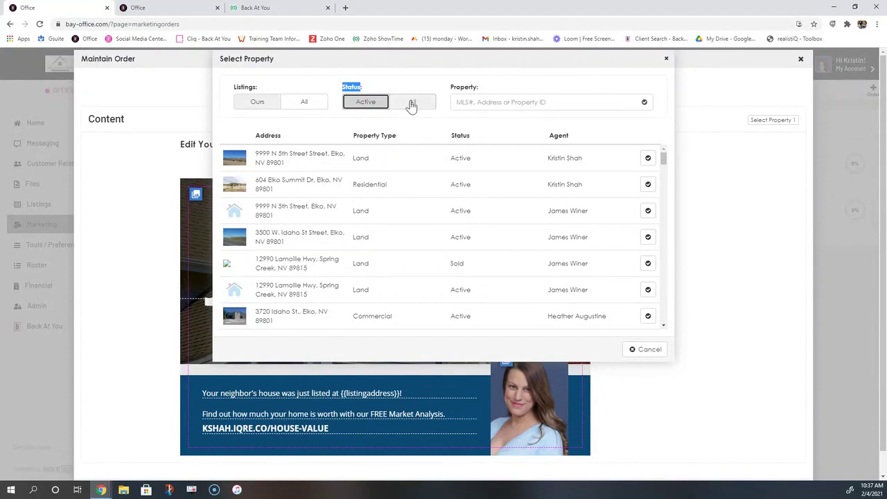
click(412, 104)
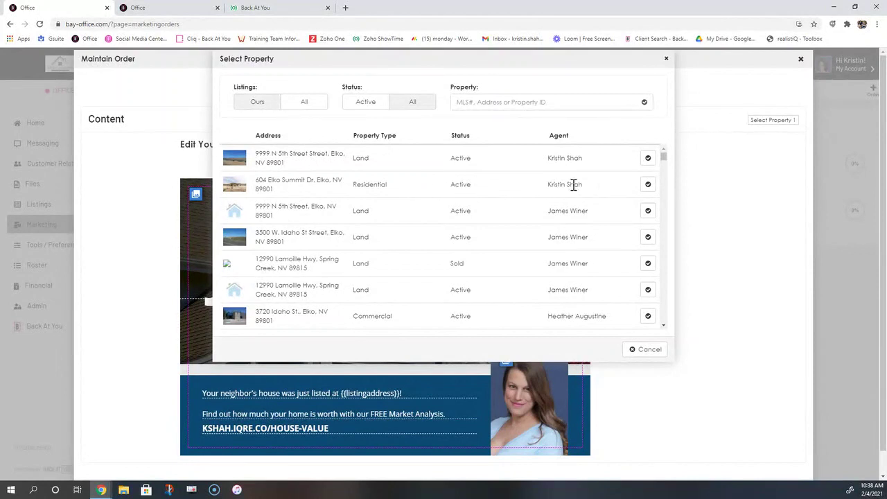
click(649, 184)
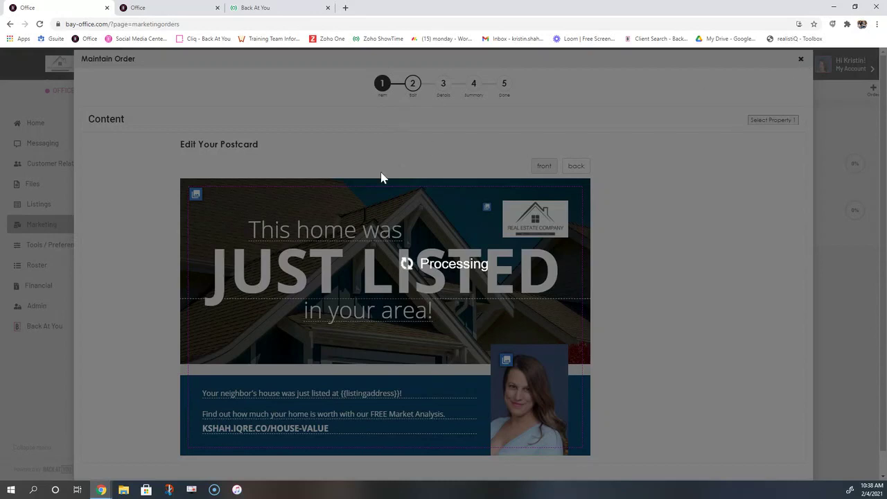
click(40, 24)
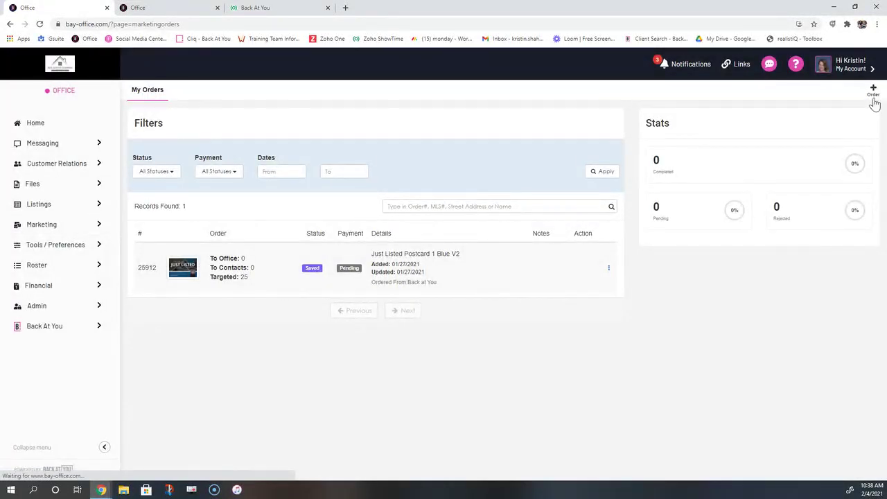
Start a new order with the Postcards 8.5x5.5 Just Listed 'Postcard 1 Blue V2' template
click(874, 99)
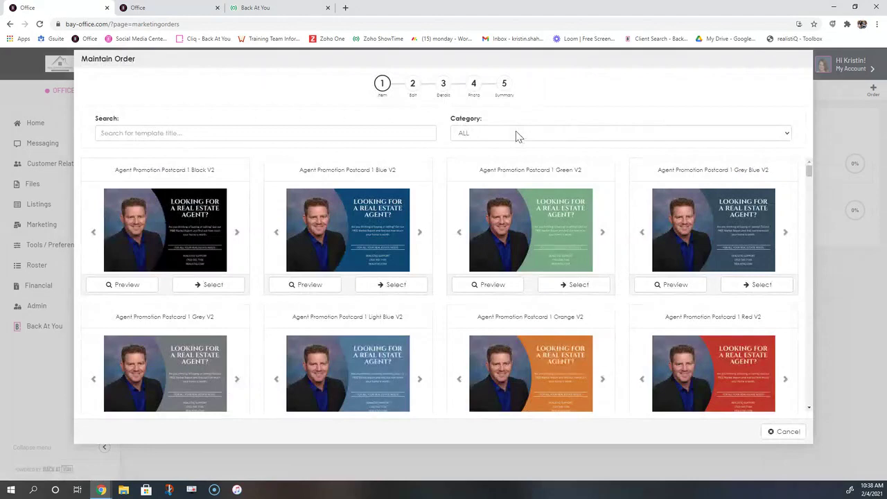
click(517, 135)
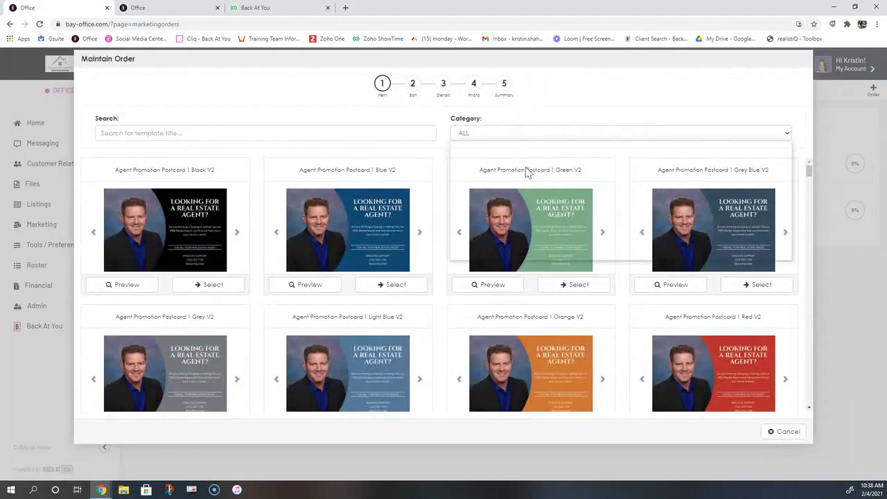
click(516, 240)
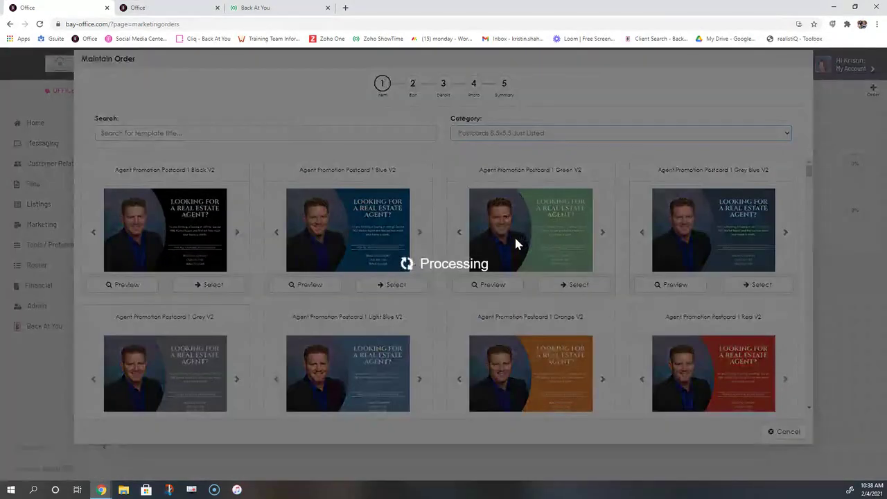
click(381, 286)
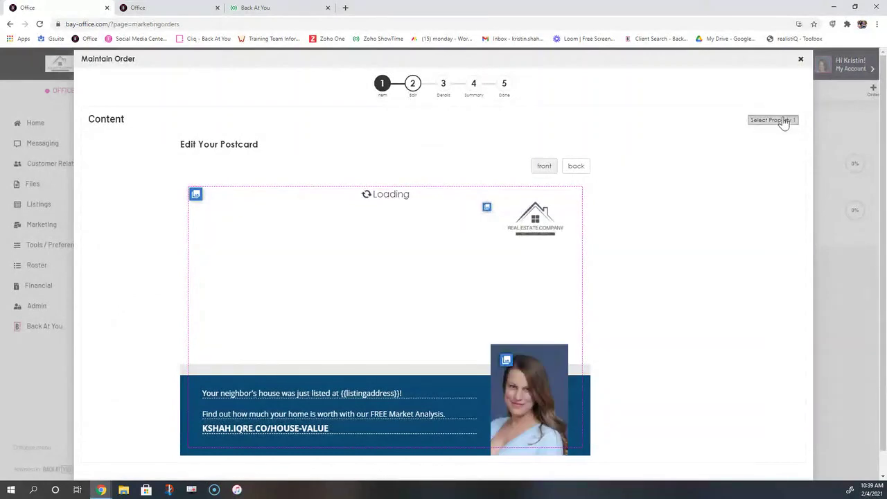
click(784, 121)
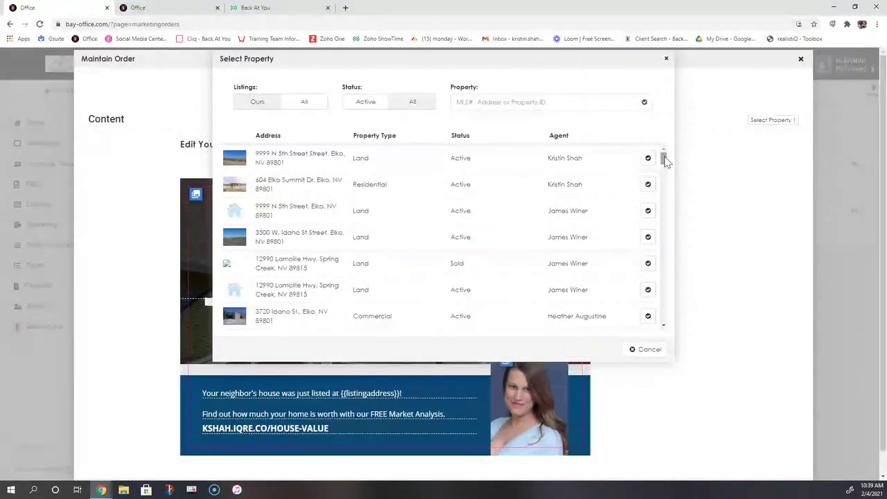
drag(664, 158, 655, 269)
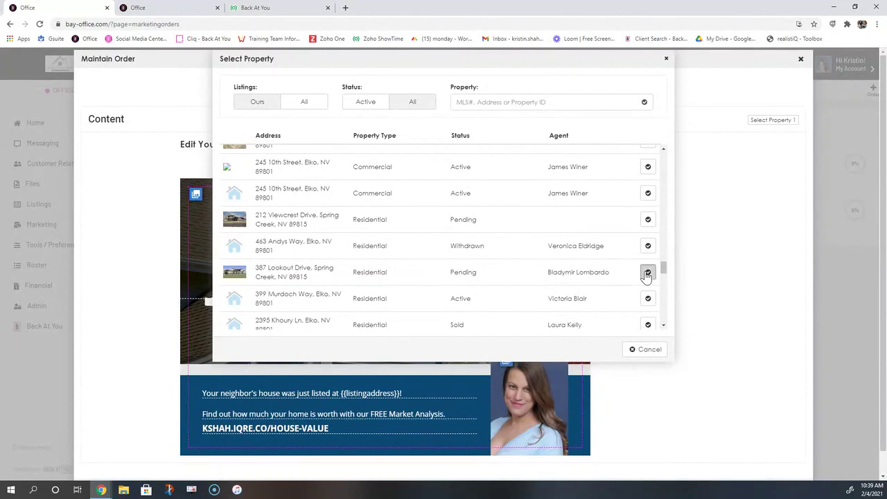
click(648, 272)
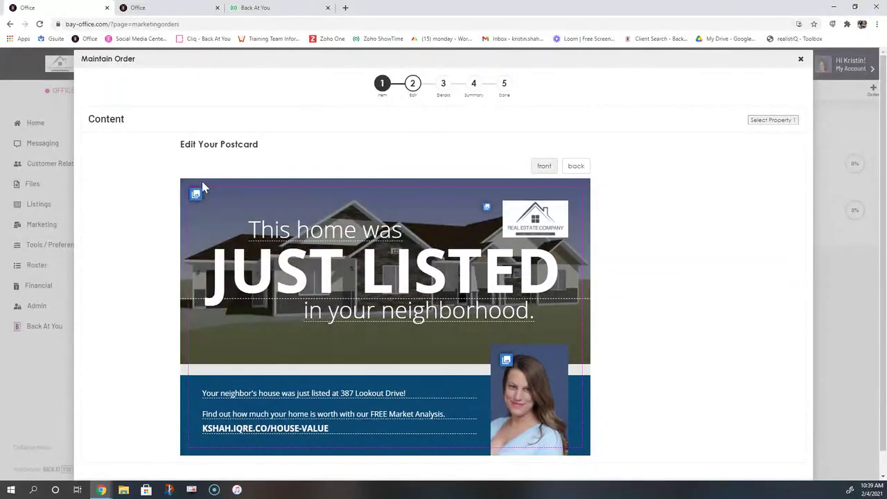
Set listing photo 3619485_01.jpg as the enlarged front background, then view the back side
click(196, 195)
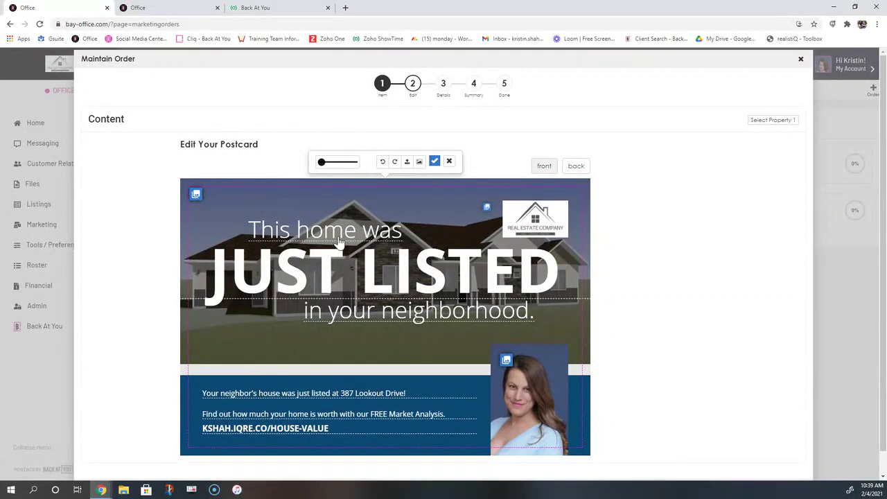
drag(321, 164, 329, 166)
click(419, 162)
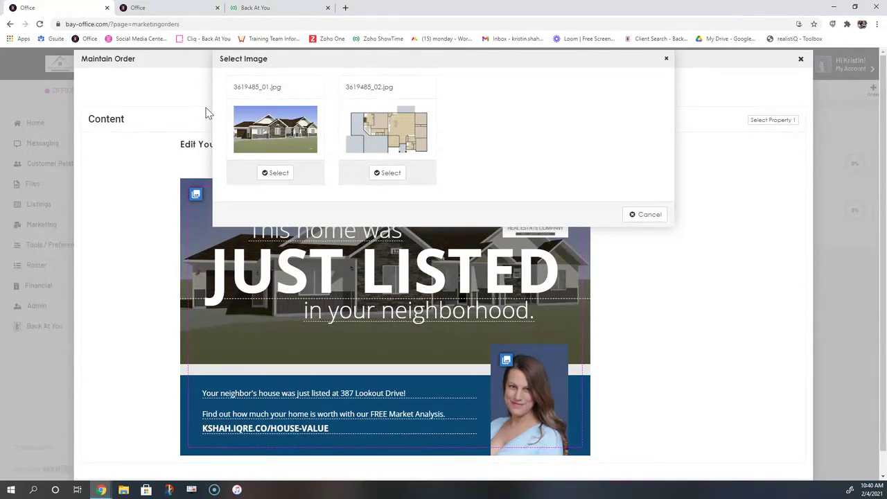
click(273, 174)
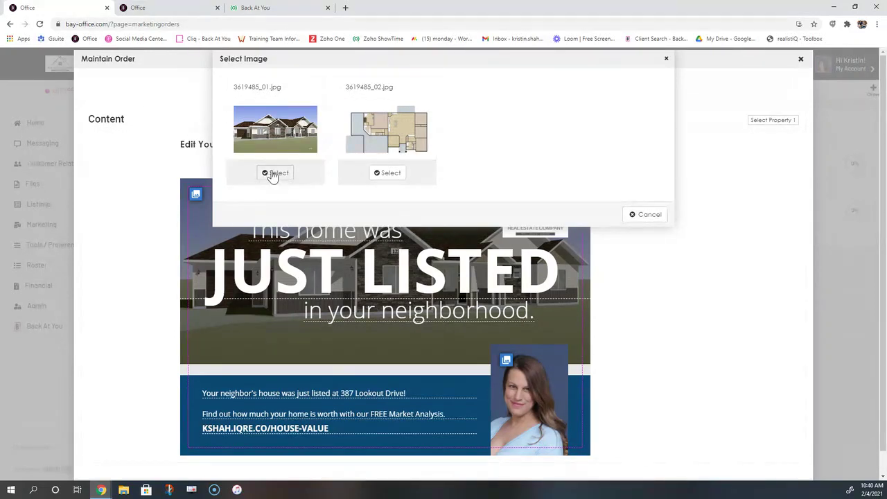
click(659, 218)
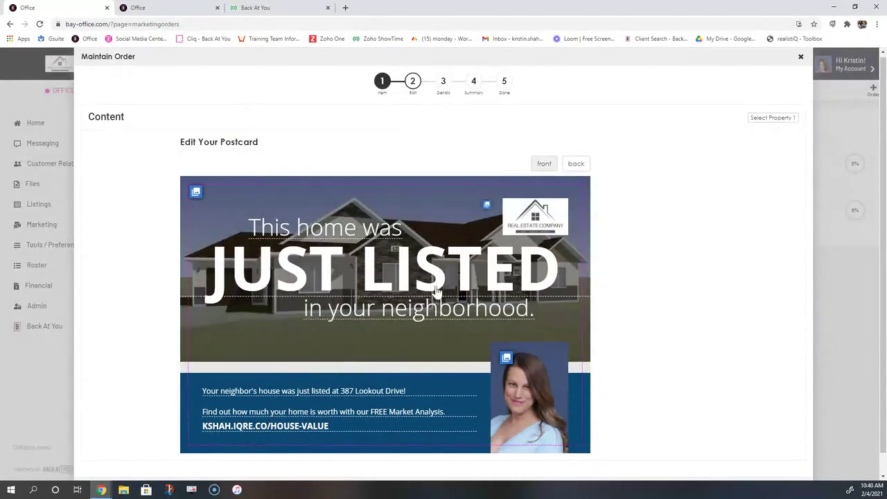
click(587, 165)
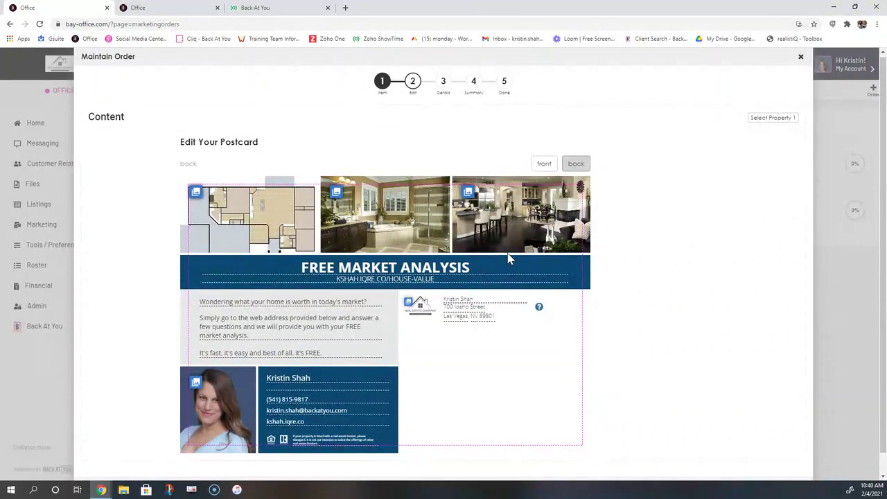
click(197, 194)
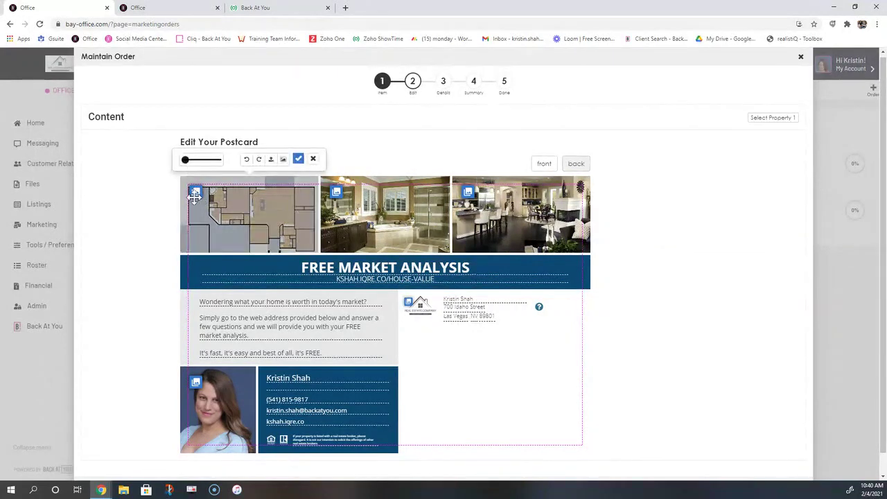
click(336, 193)
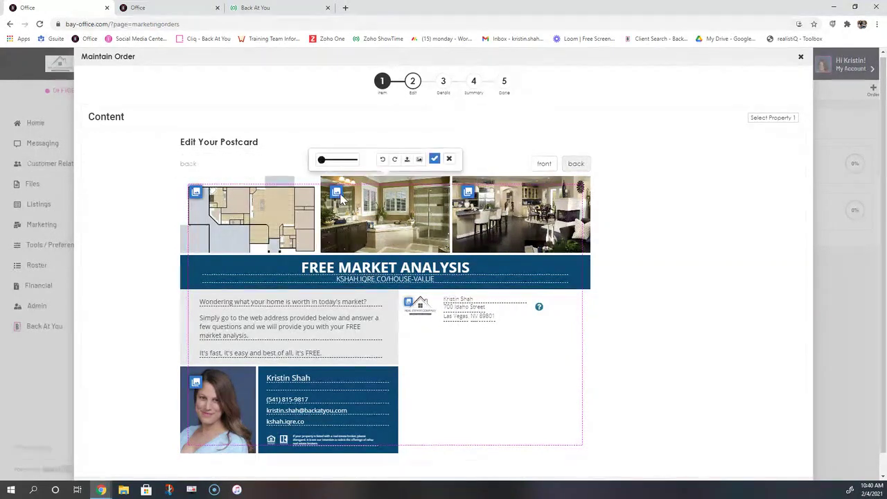
click(470, 194)
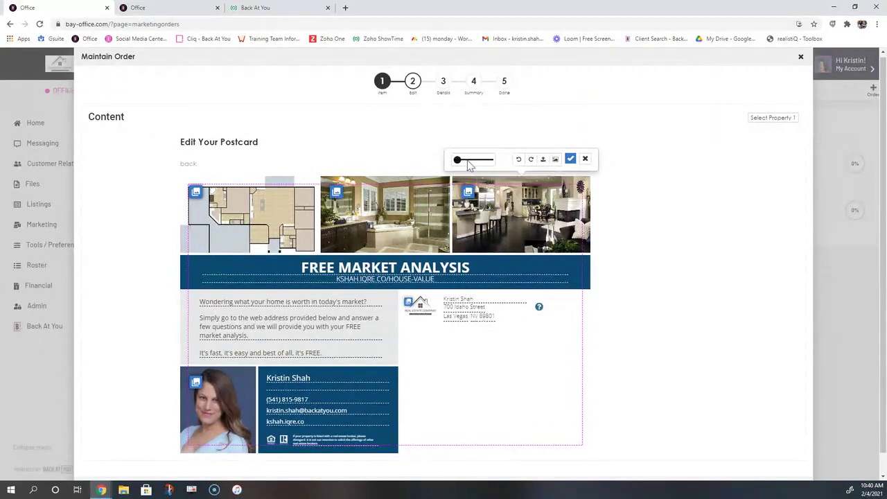
drag(459, 161, 457, 161)
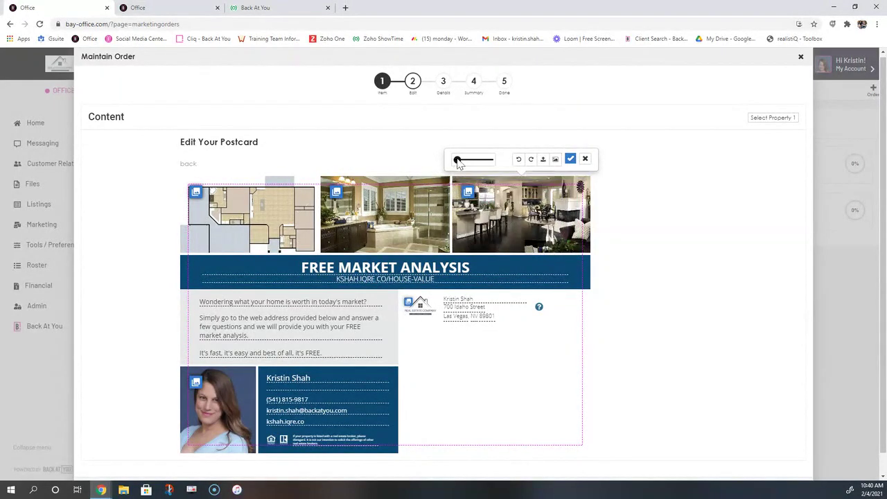
click(586, 158)
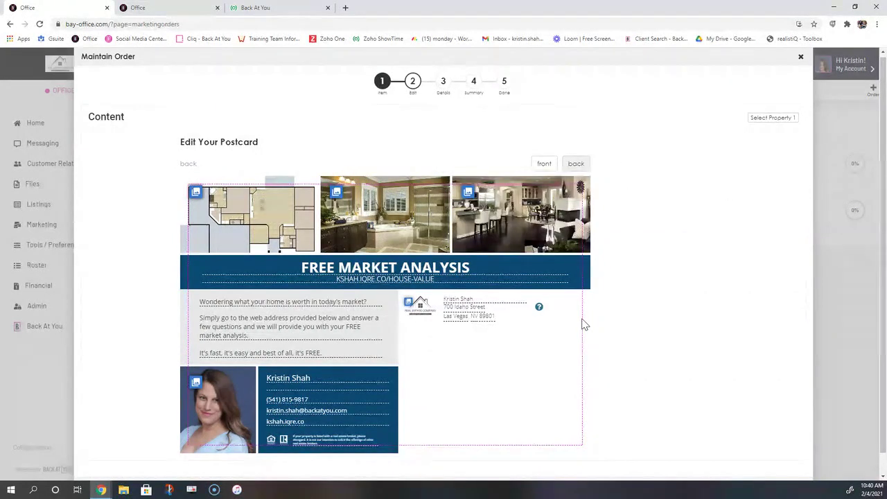
click(340, 269)
click(556, 243)
click(248, 303)
click(416, 280)
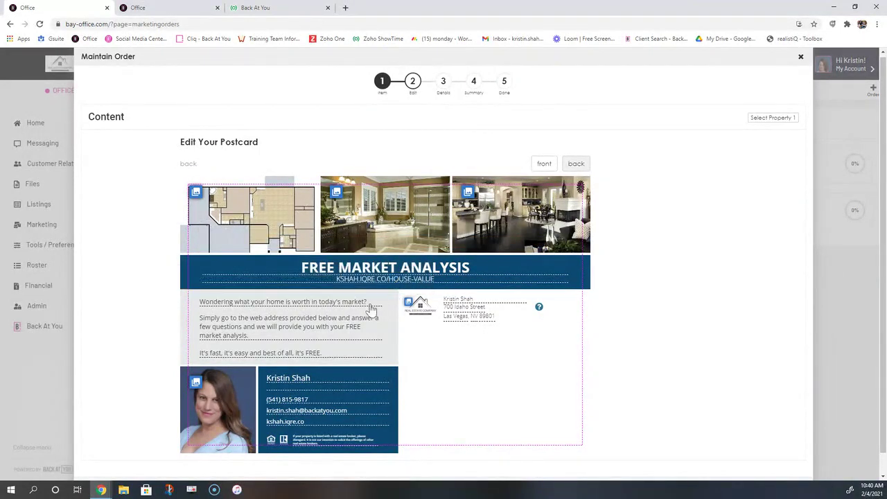
click(293, 356)
click(417, 328)
scroll(792, 443, down, 1)
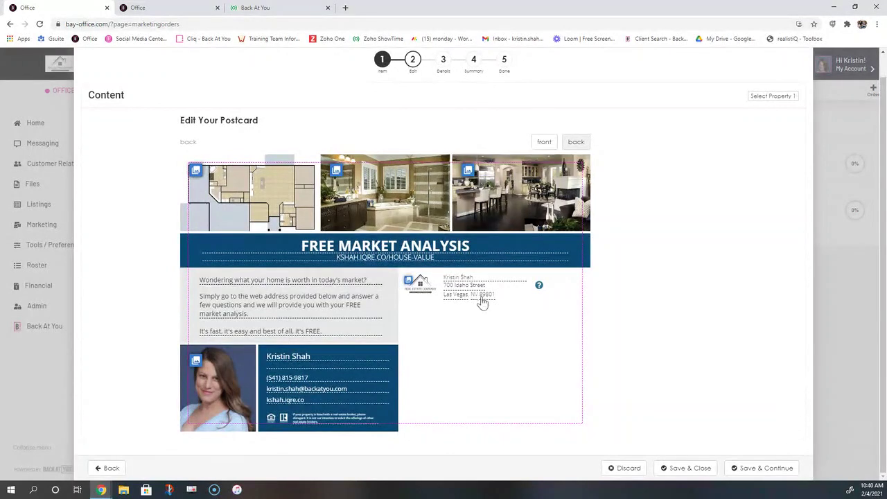
Save the design and continue, highlighting the 25-postcard minimum and Standard Mail/First Class shipping options
click(750, 470)
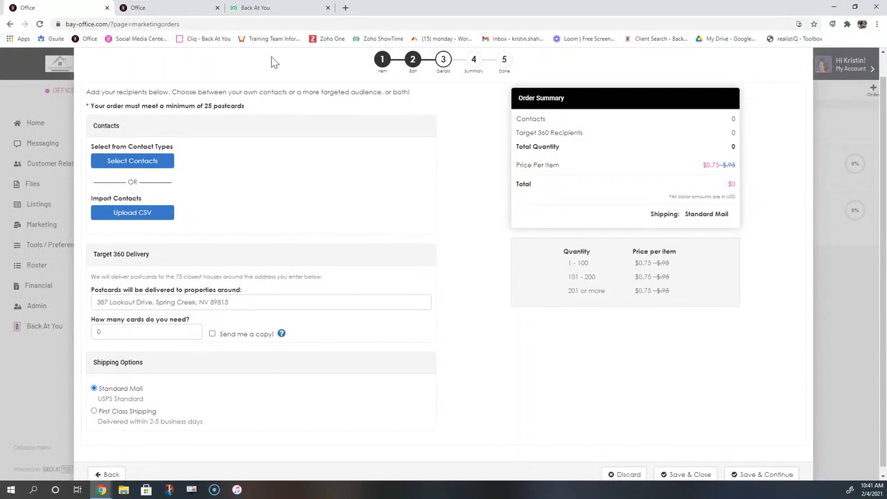
drag(255, 109, 95, 106)
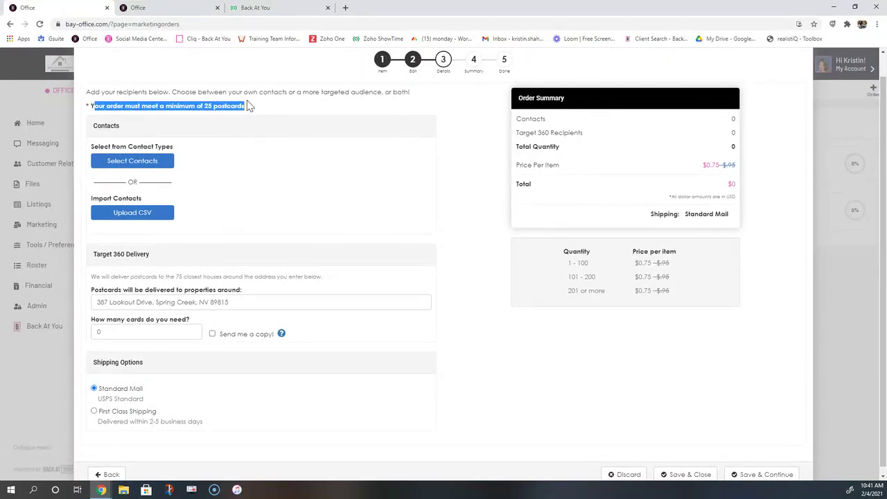
scroll(248, 106, down, 1)
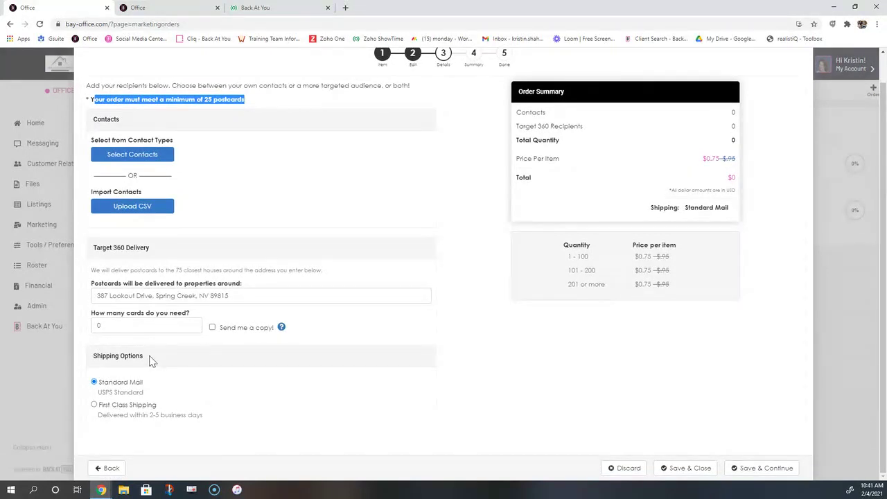
drag(148, 359, 93, 355)
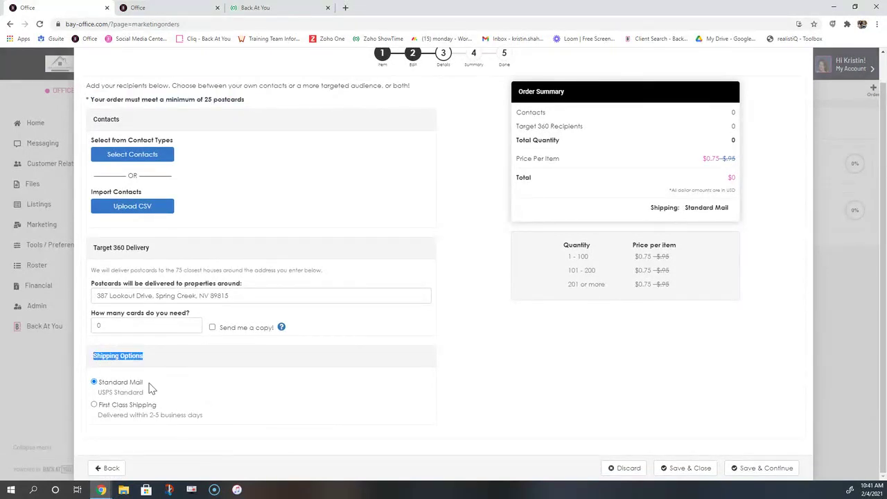
drag(144, 382, 95, 382)
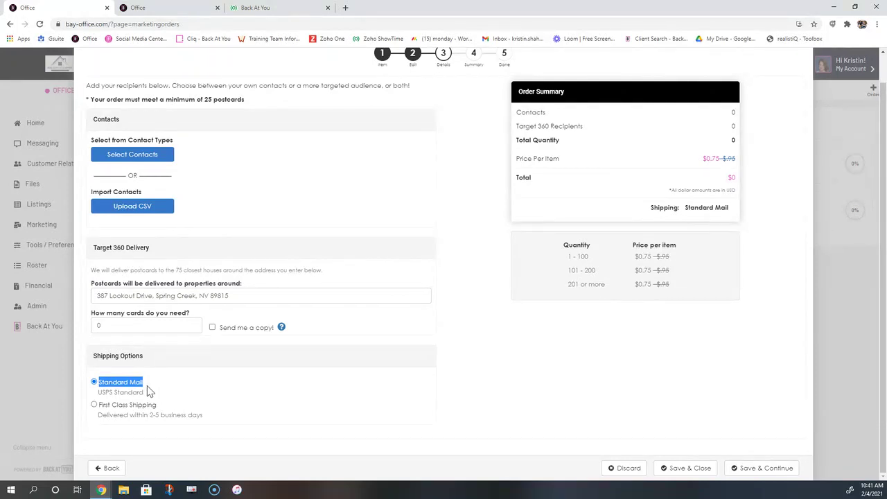
drag(155, 404, 100, 406)
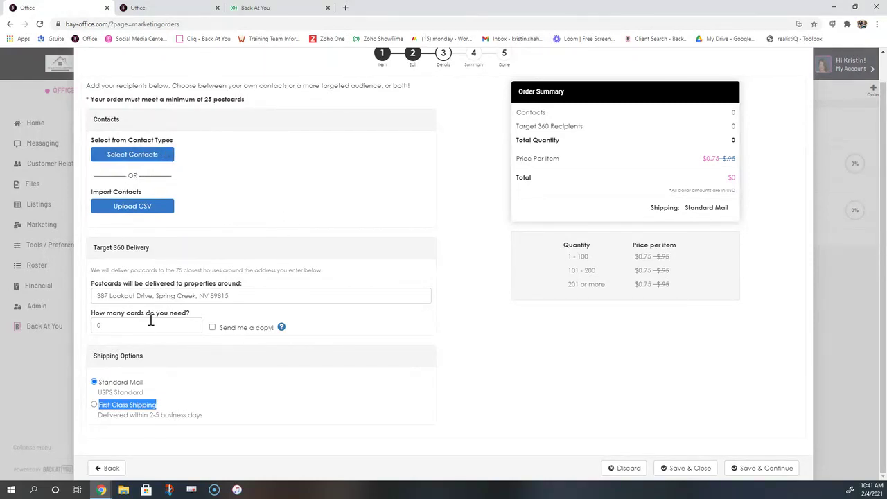
drag(182, 143, 91, 140)
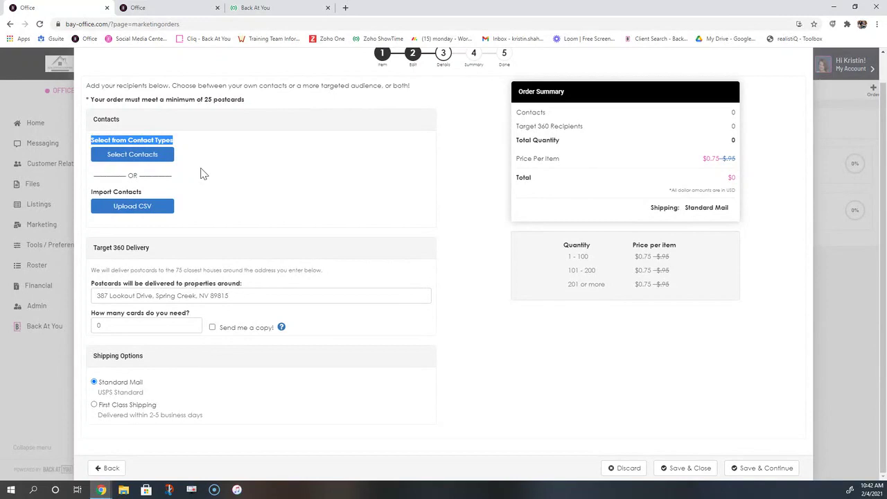
Demonstrate Add All, Remove All, and adding then removing Prospective Buyers as recipients
click(156, 164)
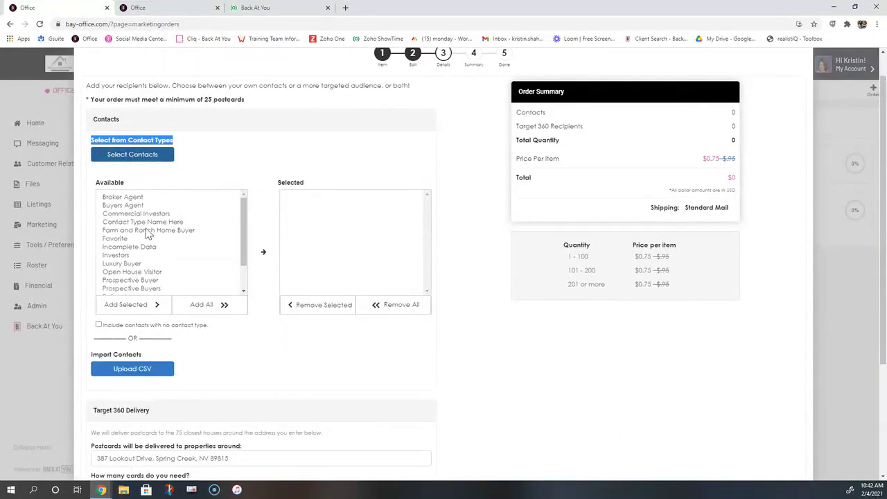
scroll(146, 229, down, 2)
click(143, 247)
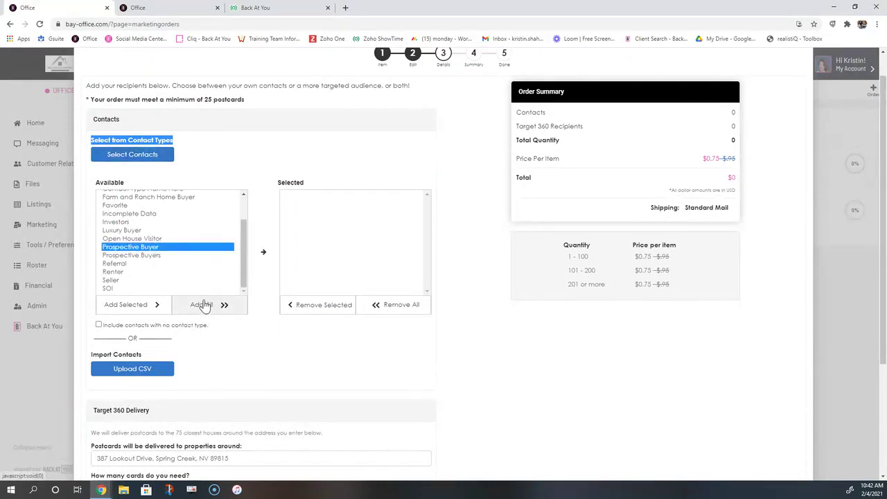
click(207, 304)
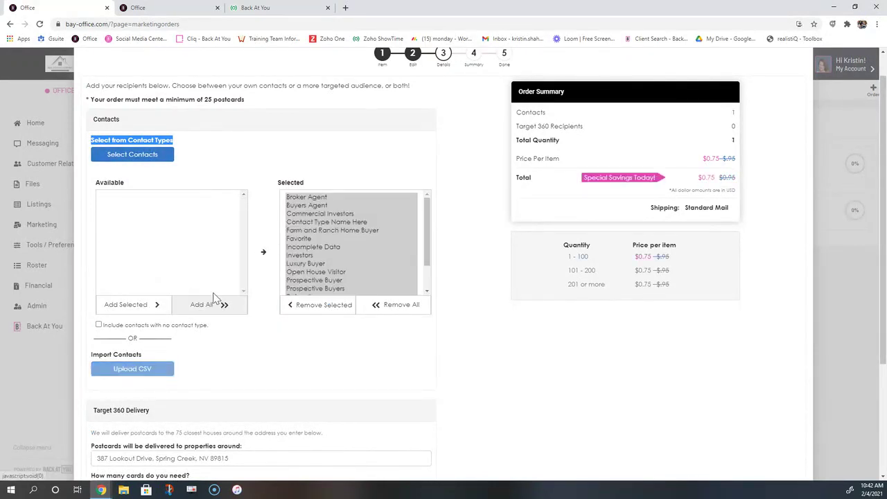
click(400, 307)
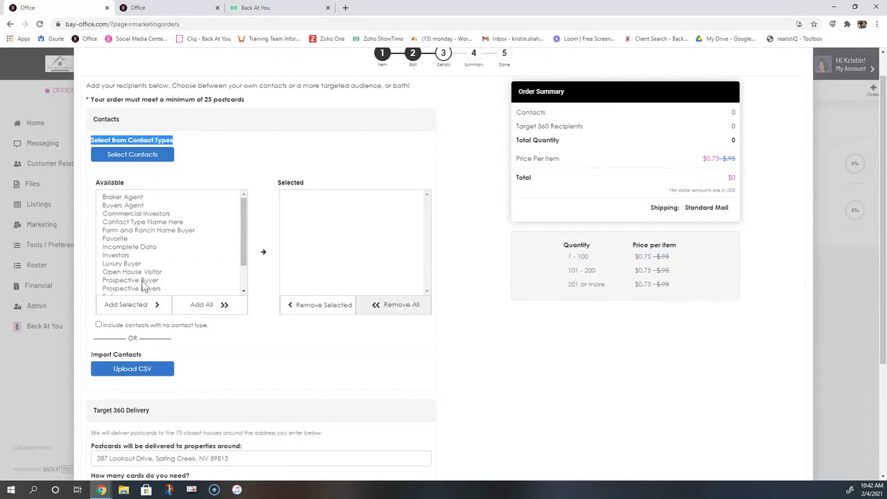
scroll(139, 239, down, 2)
click(139, 248)
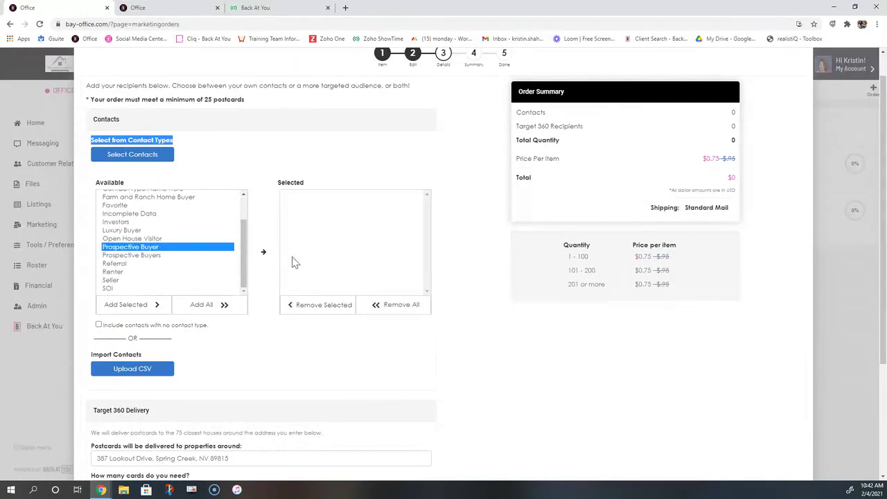
click(264, 253)
click(160, 256)
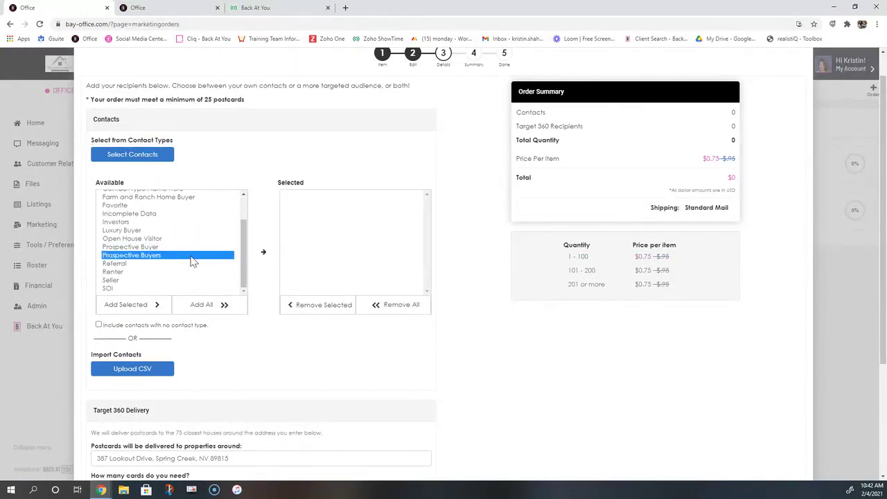
click(266, 255)
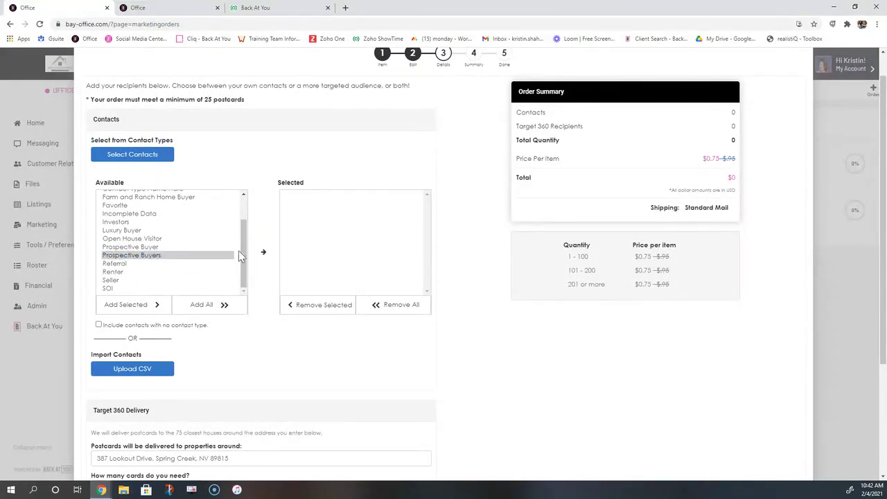
click(143, 306)
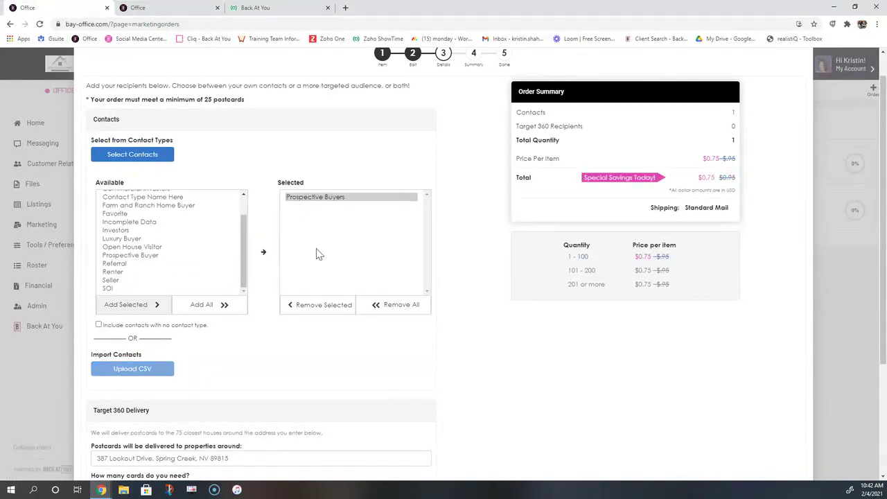
click(319, 307)
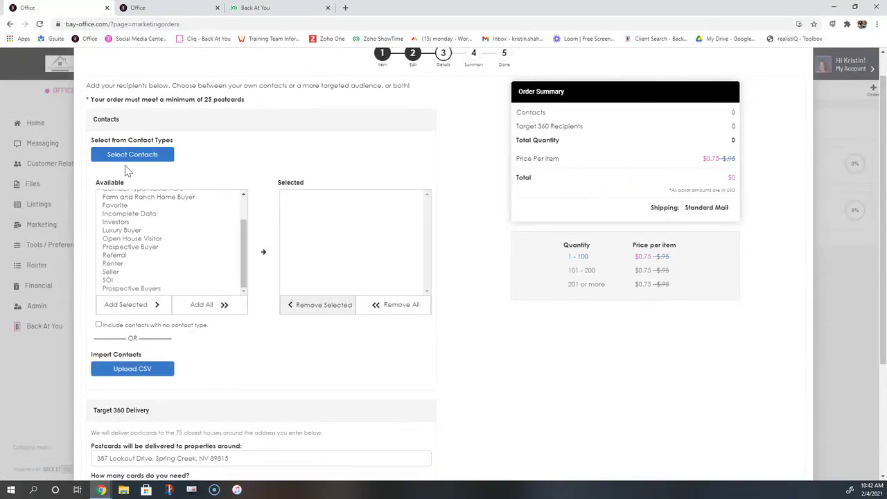
Point out the Import Contacts CSV upload and the Target 360 Delivery section
drag(160, 358, 90, 355)
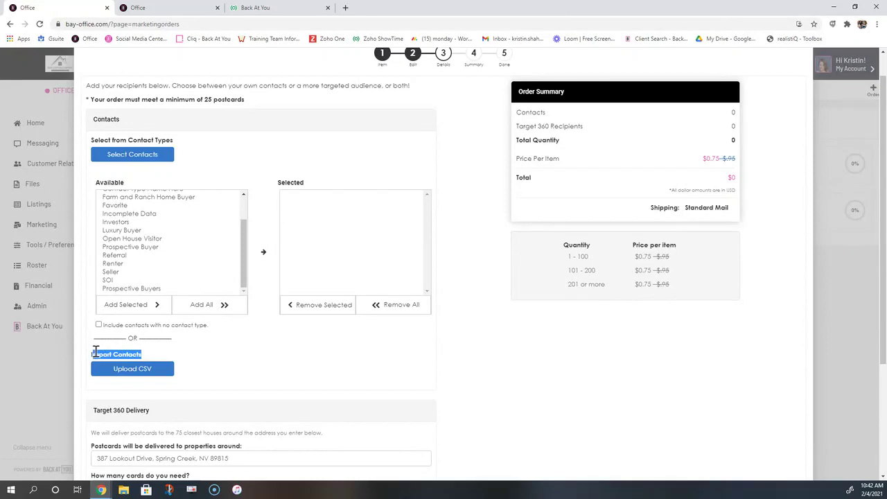
scroll(196, 337, down, 1)
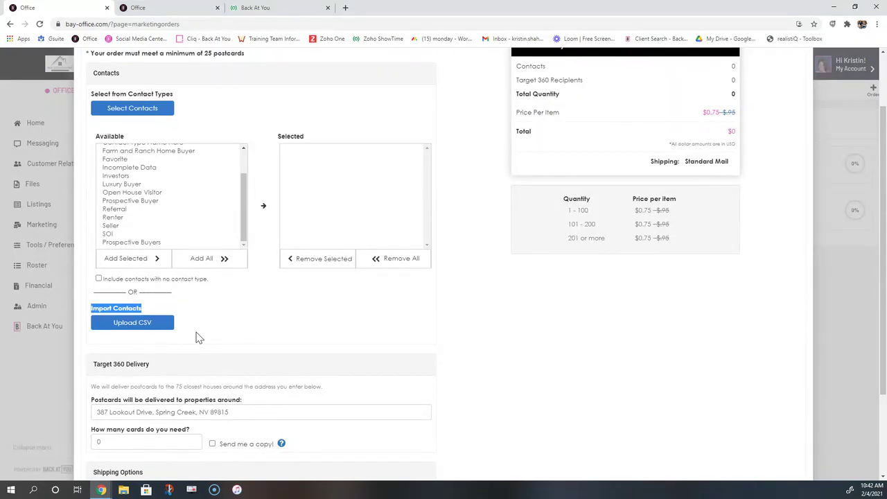
click(127, 322)
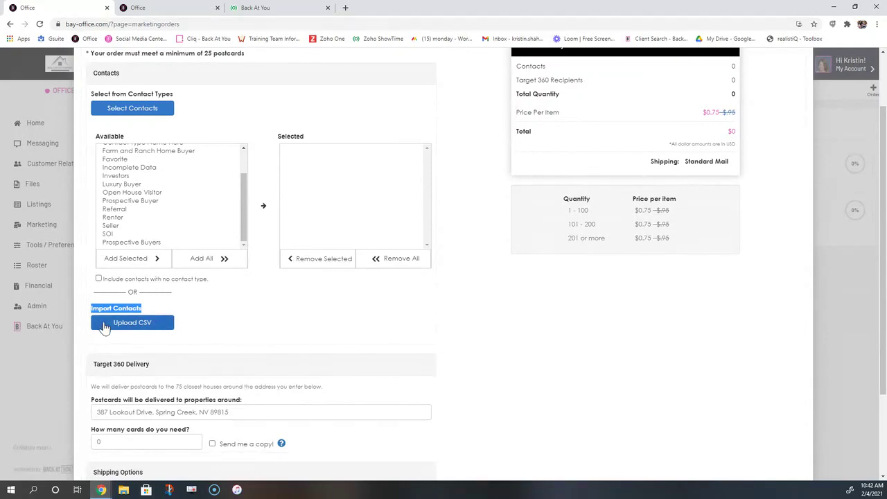
scroll(111, 324, down, 2)
drag(150, 272, 93, 271)
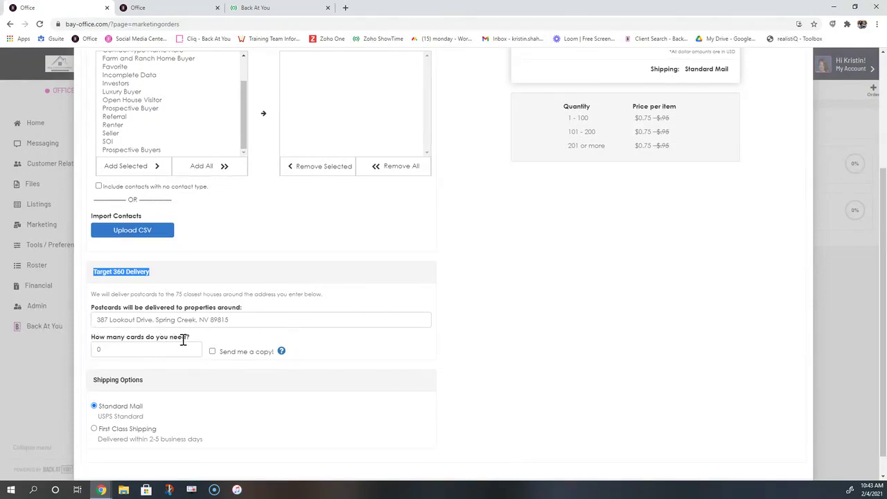
Replace the Target 360 card quantity of 0 with 30
click(102, 349)
drag(101, 349, 94, 349)
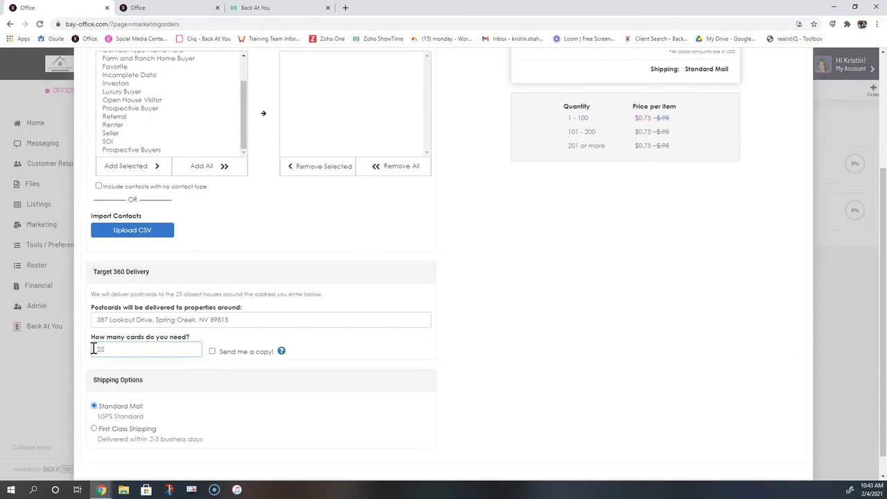
text(30)
scroll(103, 354, down, 1)
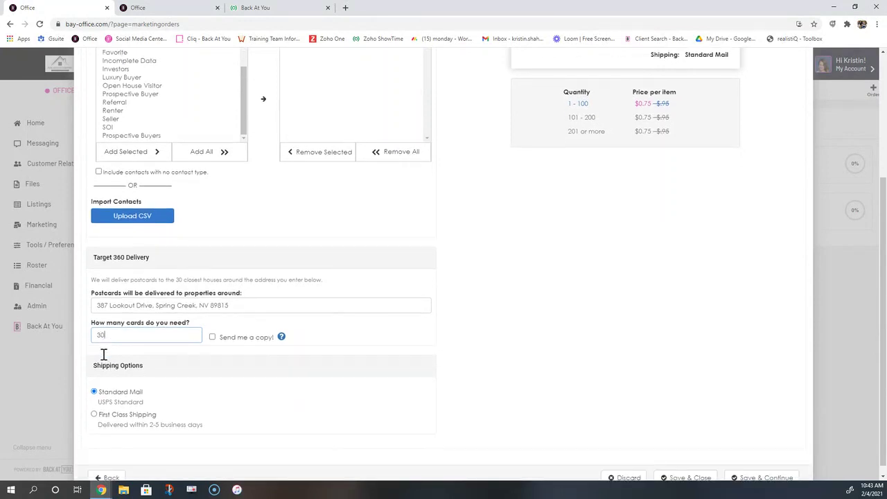
drag(142, 356, 94, 359)
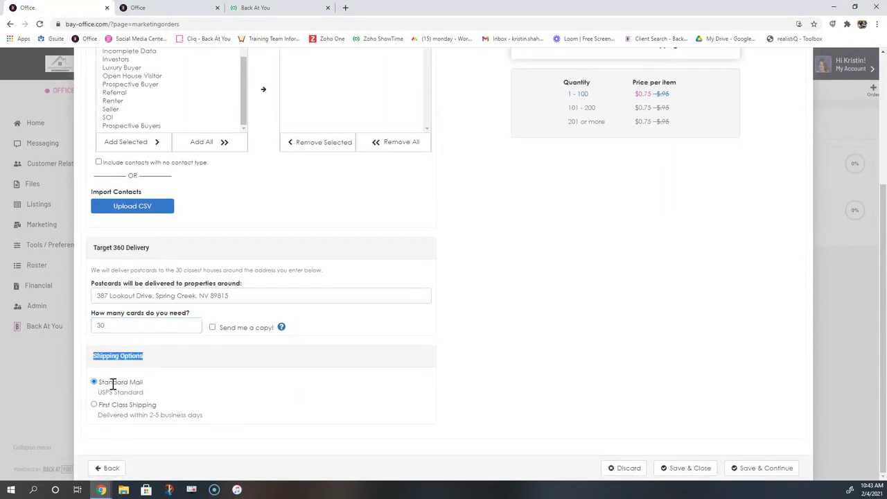
Choose First Class shipping and highlight its $0.95 per-item price in the Order Summary
click(93, 406)
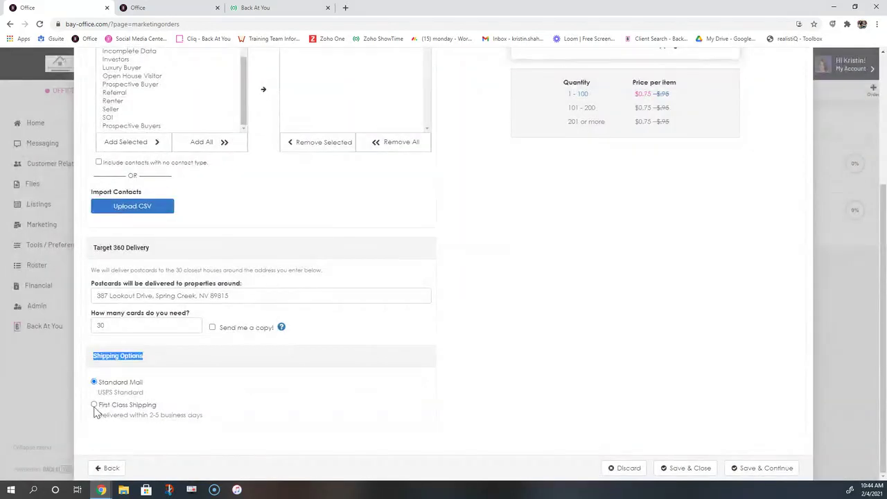
click(95, 409)
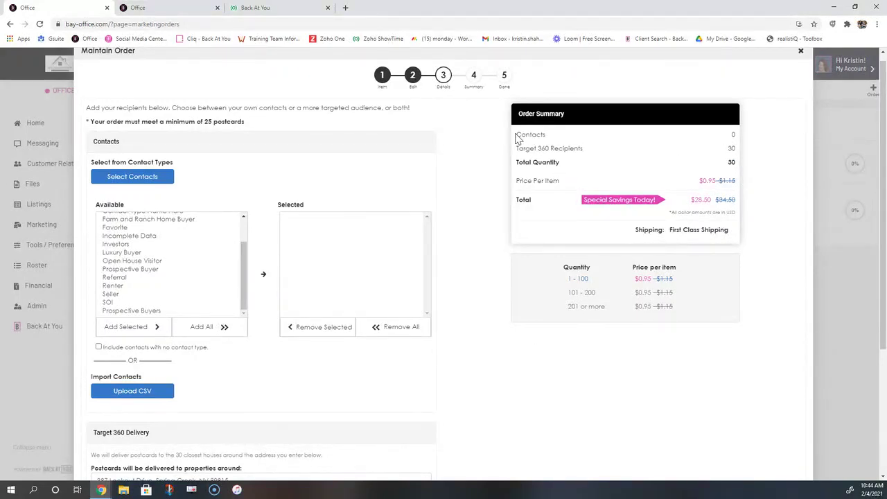
drag(519, 135, 552, 148)
drag(565, 114, 527, 115)
drag(525, 148, 584, 149)
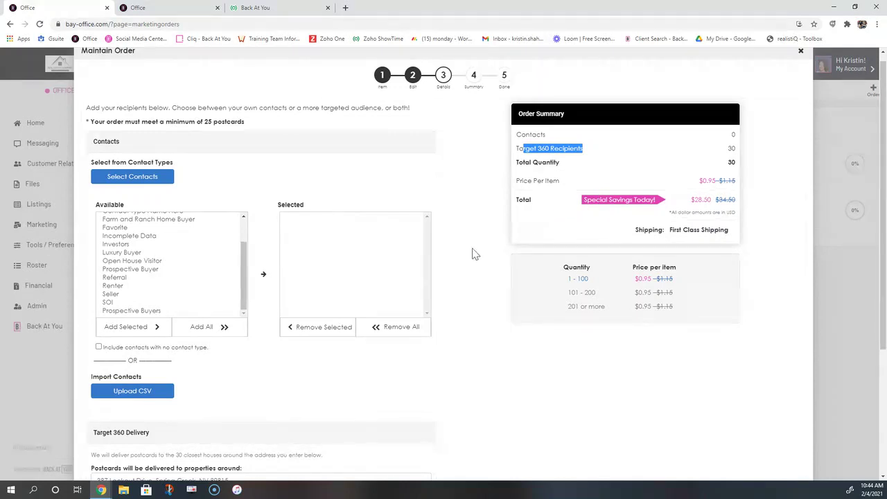
drag(702, 180, 724, 182)
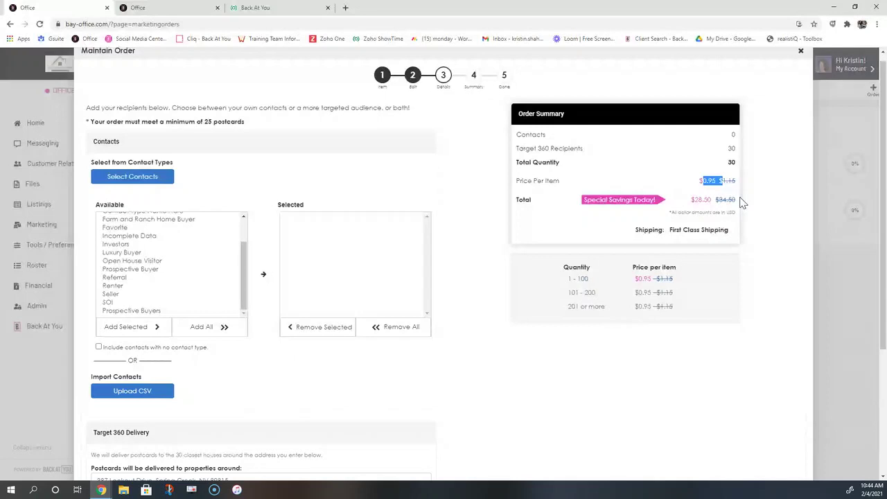
drag(721, 181, 777, 186)
drag(717, 180, 706, 180)
Switch back to Standard Mail, showing $0.75 per item and a $22.50 total
scroll(534, 256, down, 1)
scroll(208, 402, down, 1)
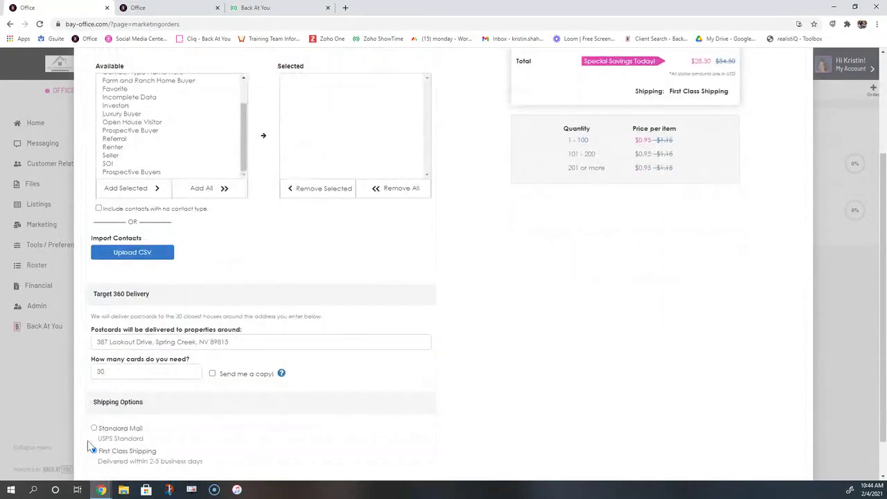
click(94, 428)
scroll(598, 352, up, 2)
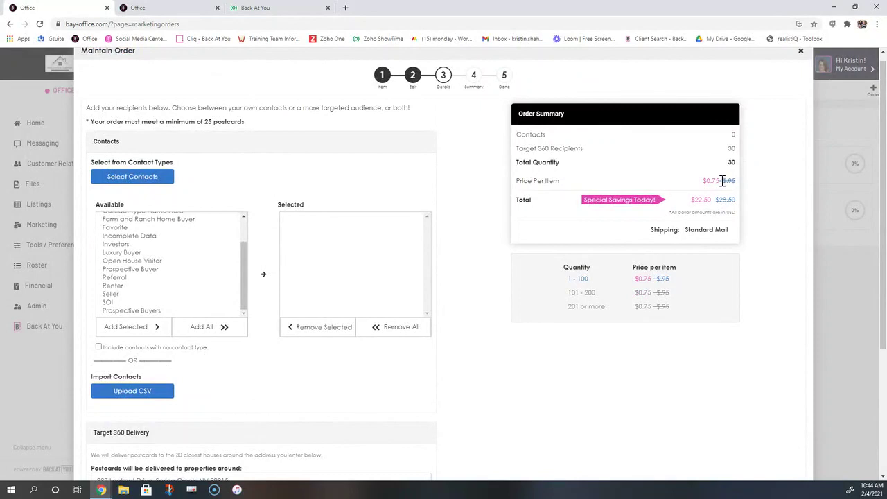
drag(721, 180, 707, 182)
double_click(519, 202)
drag(691, 200, 714, 200)
scroll(749, 374, down, 3)
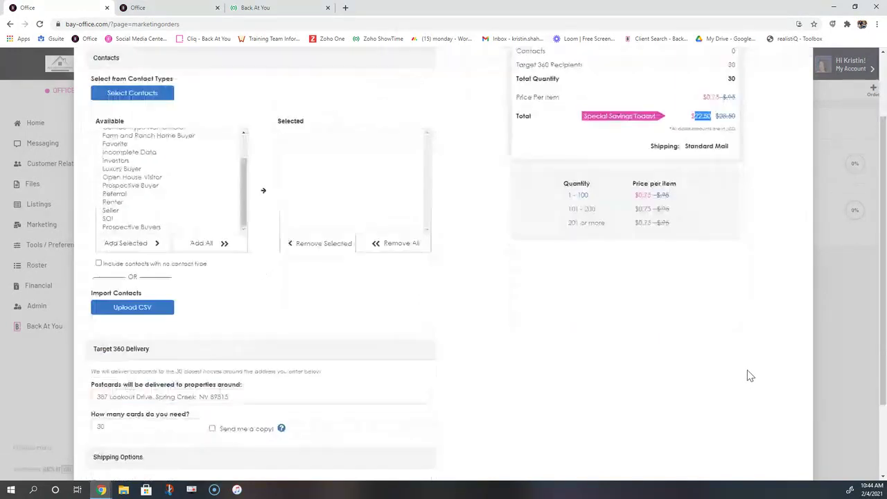
scroll(749, 256, down, 3)
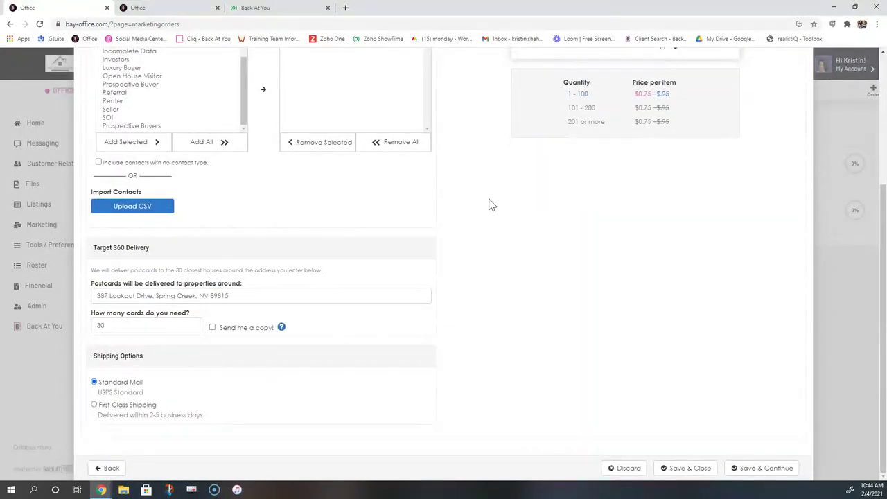
scroll(485, 236, up, 6)
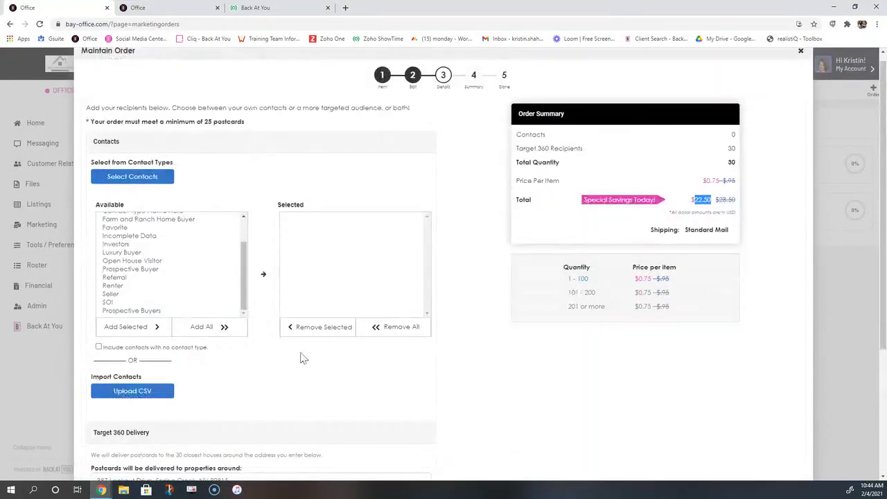
scroll(616, 367, down, 6)
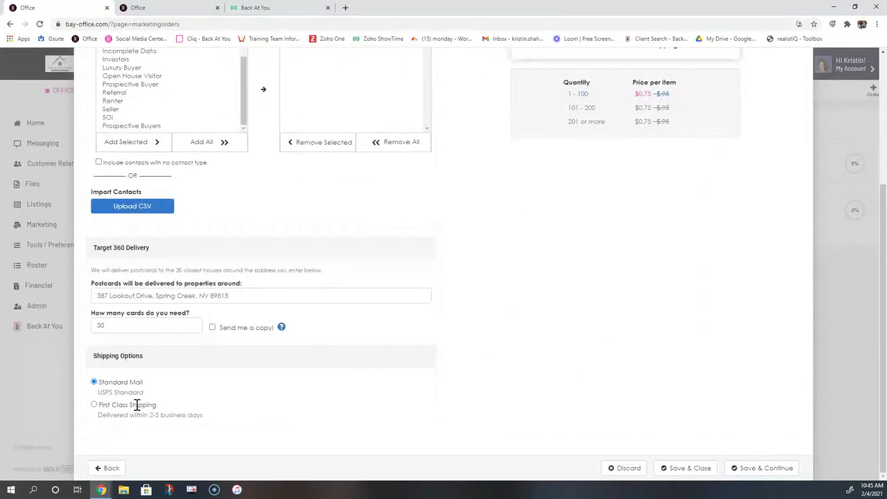
click(746, 476)
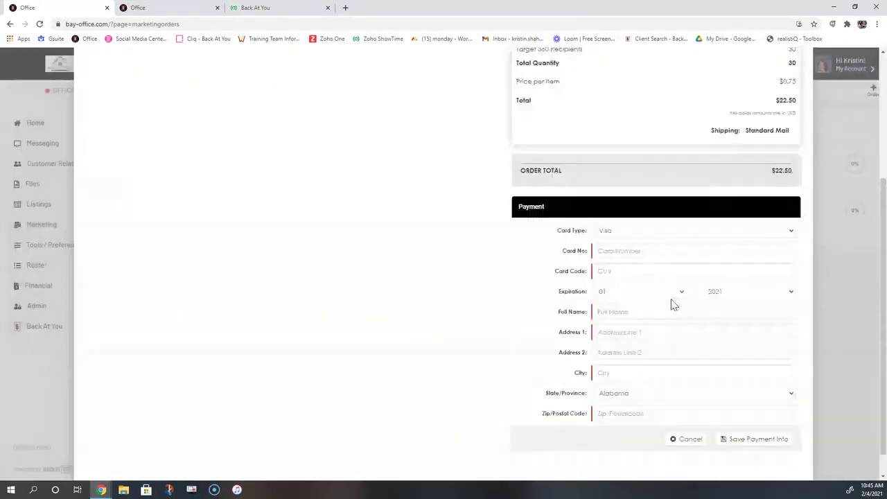
scroll(496, 221, up, 3)
scroll(495, 221, up, 1)
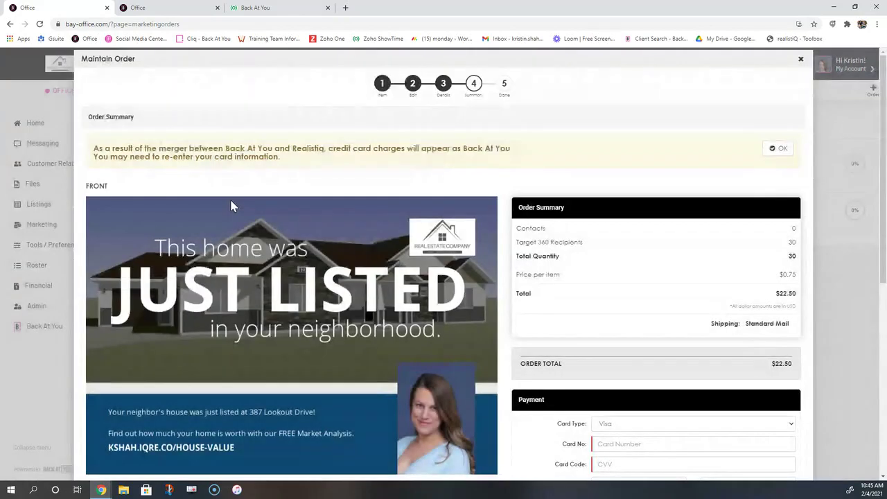
scroll(414, 344, down, 1)
scroll(414, 345, down, 5)
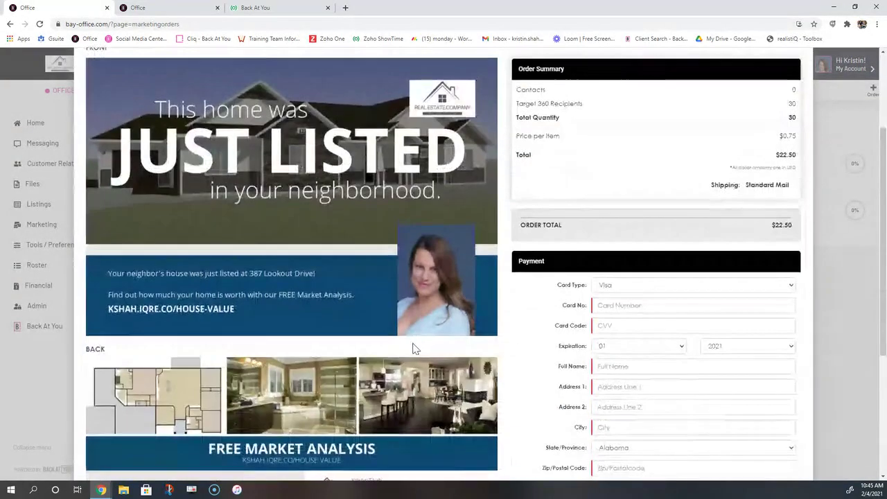
scroll(451, 298, up, 6)
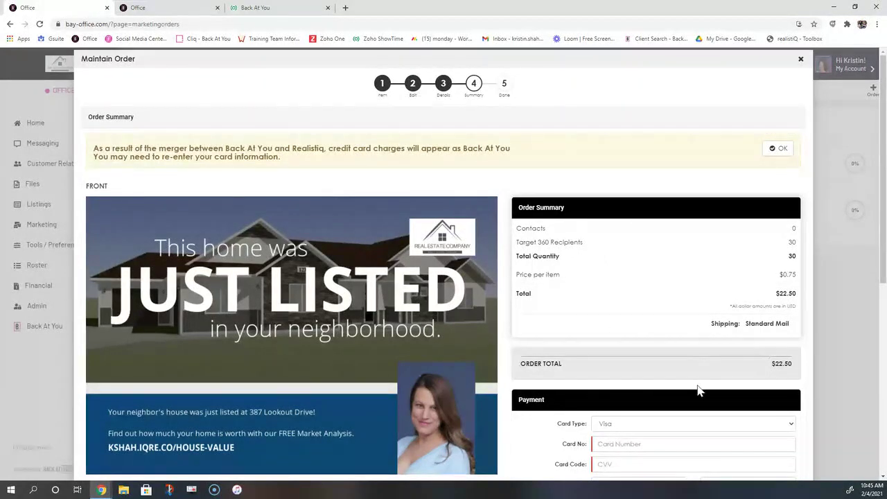
scroll(741, 386, down, 2)
drag(548, 264, 518, 261)
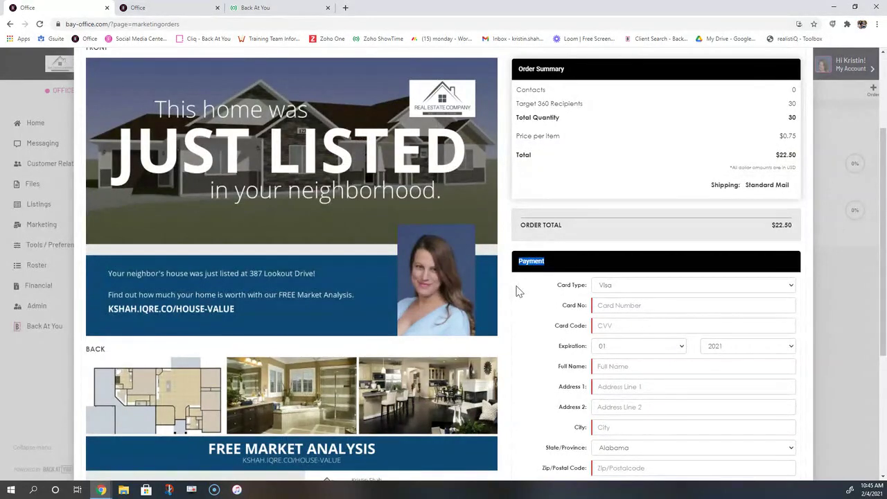
scroll(519, 292, down, 3)
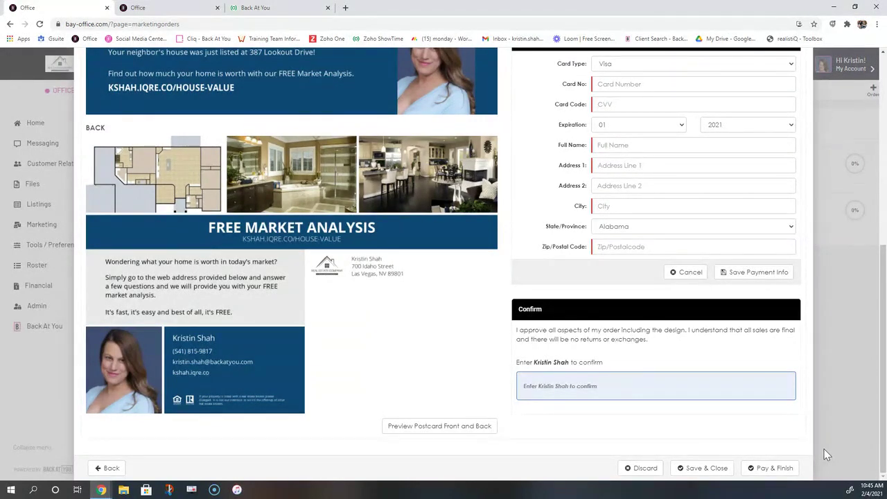
scroll(805, 409, up, 5)
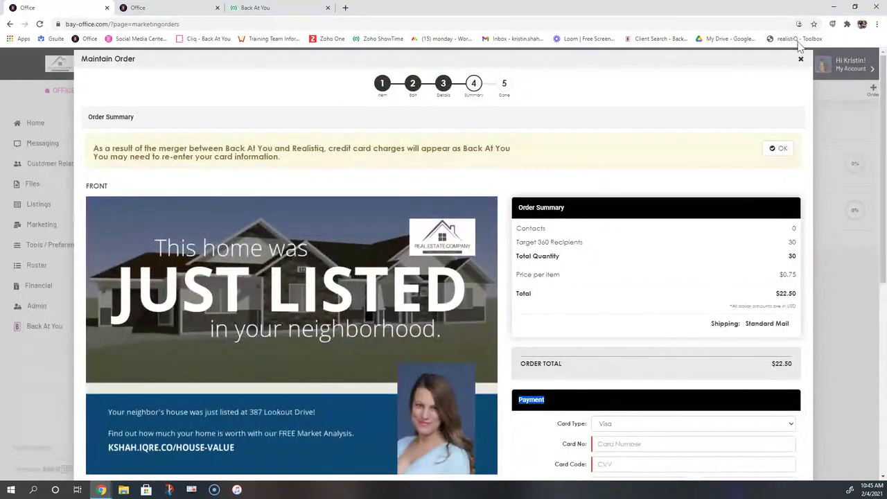
Close and cancel the unfinished postcard order, then return to the Home dashboard
click(801, 59)
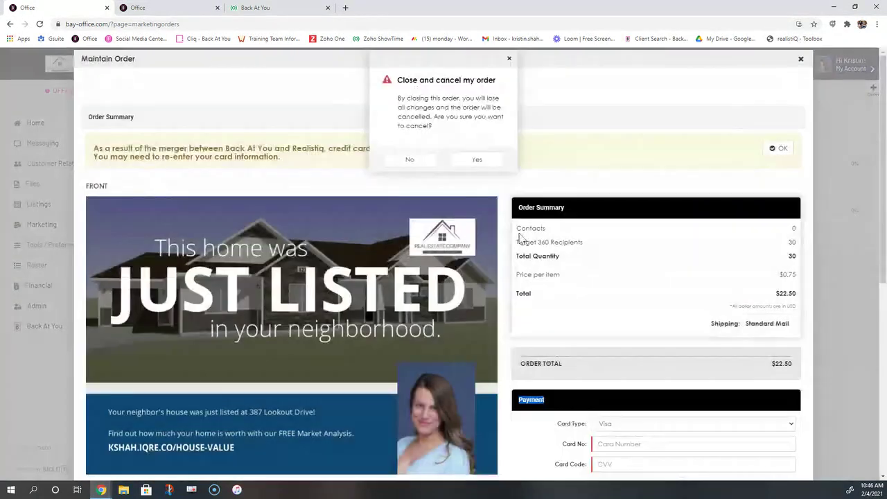
click(472, 167)
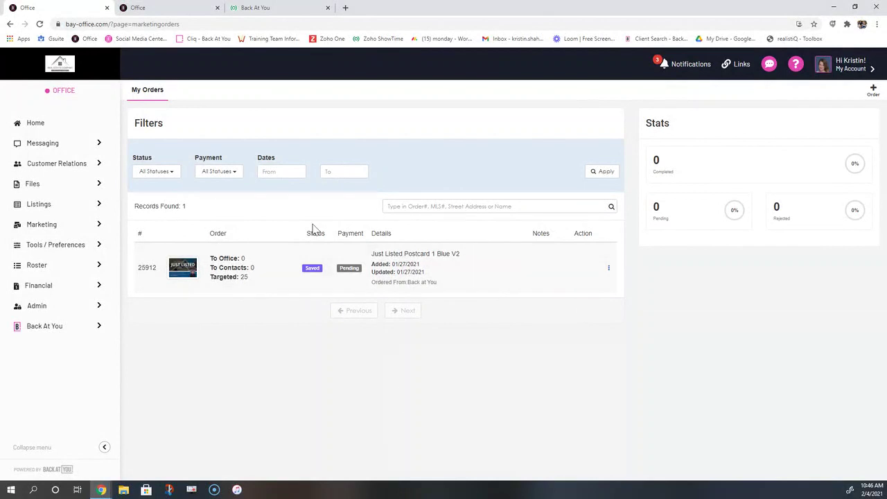
click(34, 129)
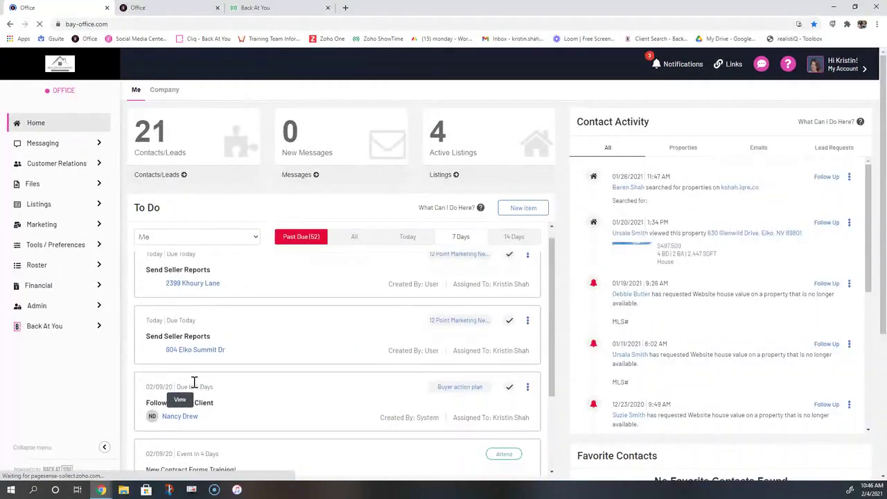
scroll(194, 386, down, 6)
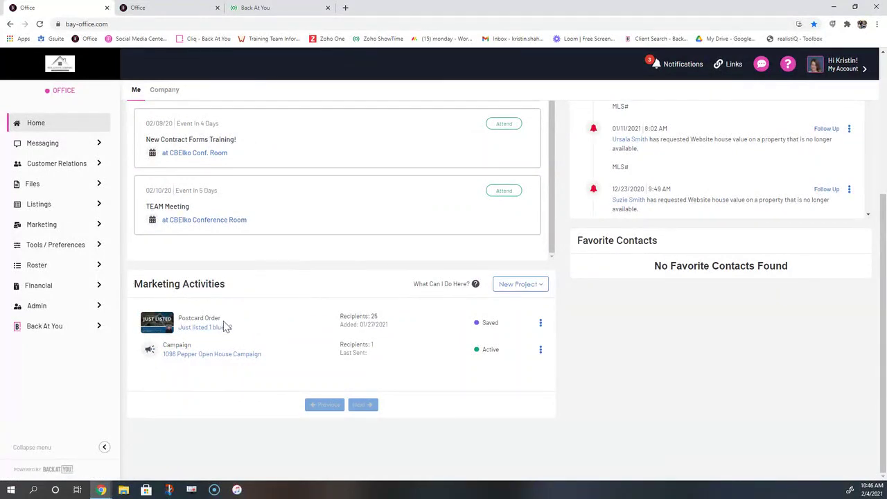
drag(228, 321, 188, 331)
click(516, 285)
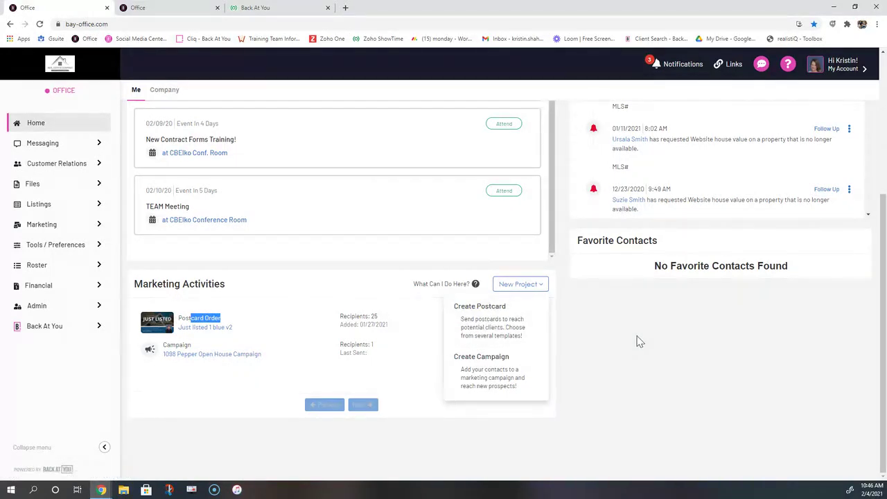
click(603, 340)
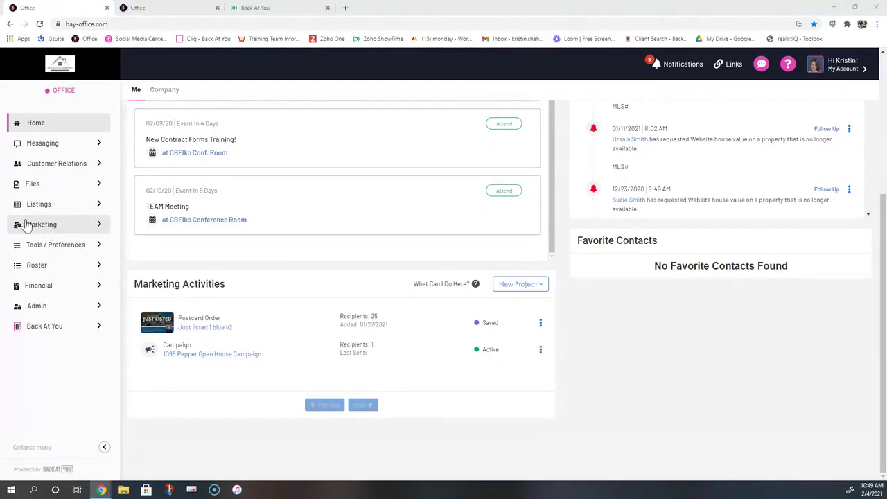
Open Marketing > Print Marketing > My Saved Content, view the Company tab, then return to Personal
click(40, 229)
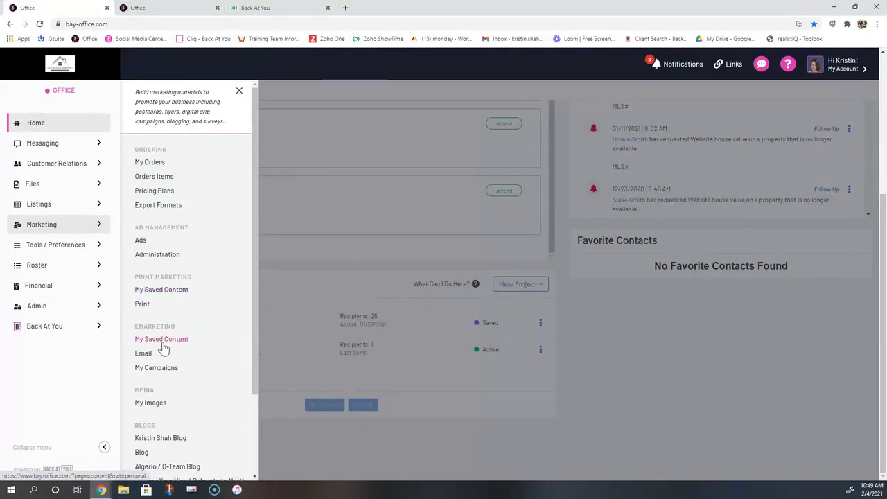
click(179, 291)
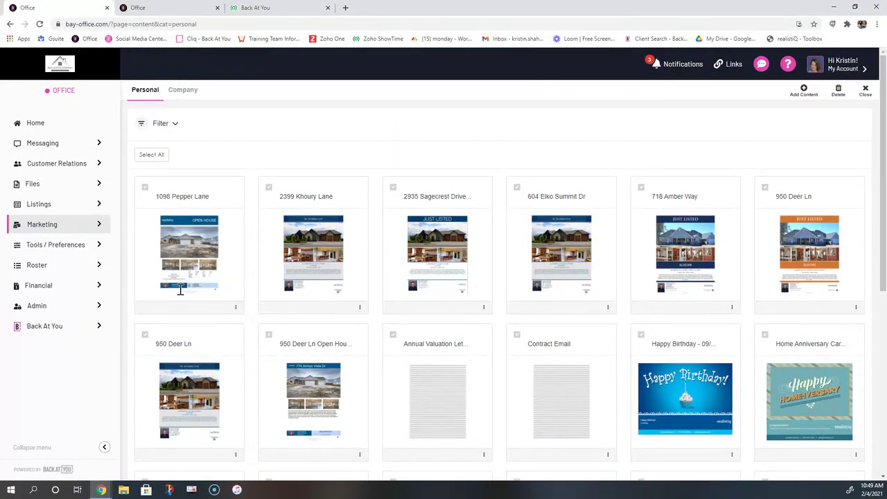
click(179, 92)
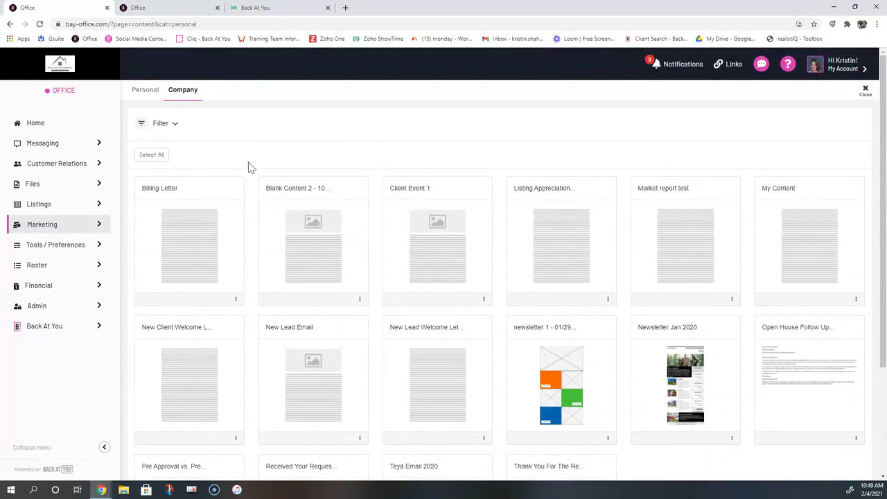
click(140, 94)
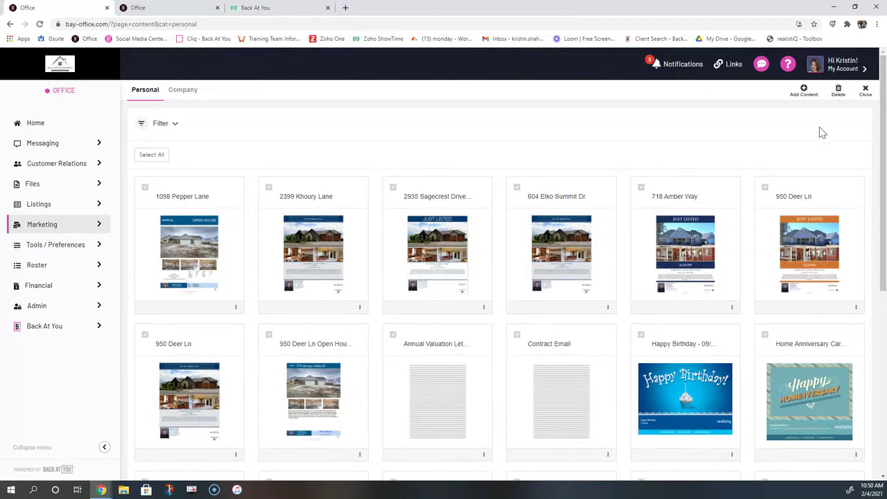
Open Add Content and browse the Content Type and Category lists, leaving Category at ALL
click(803, 94)
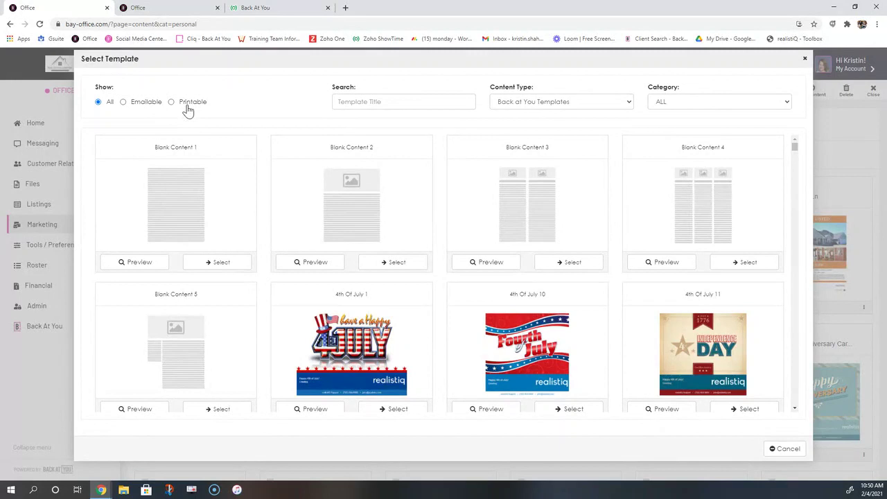
click(626, 105)
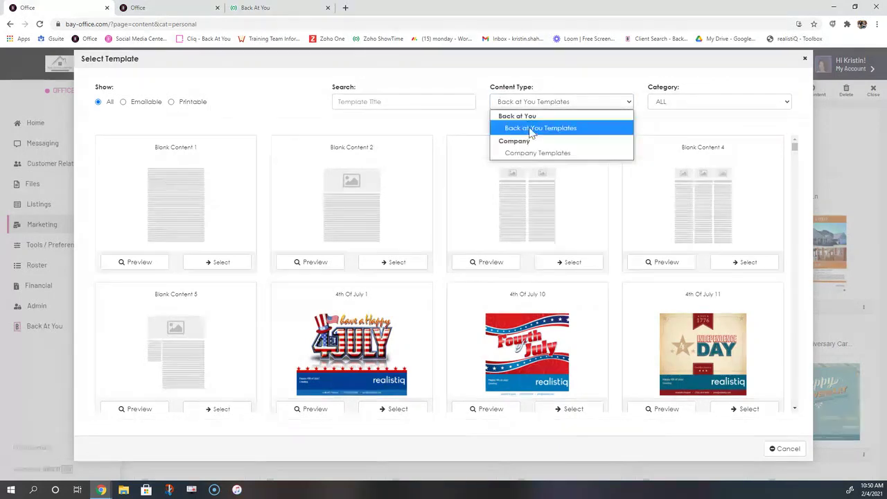
click(588, 90)
click(787, 105)
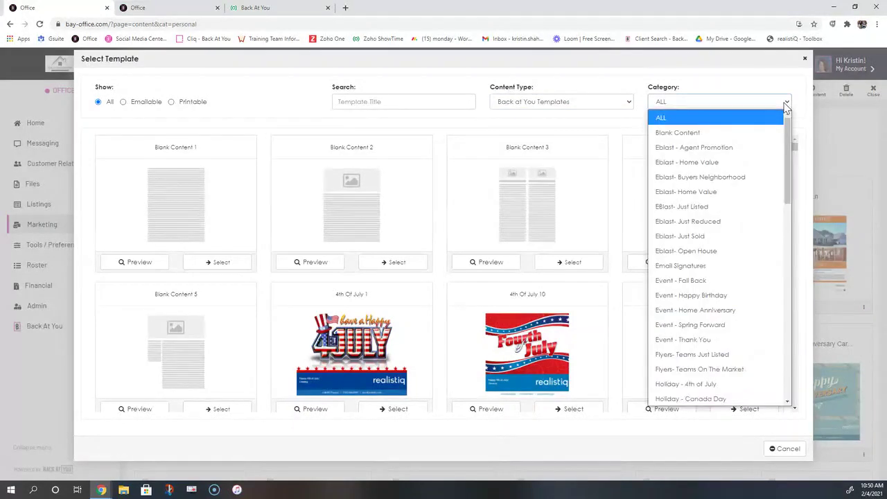
scroll(794, 166, down, 5)
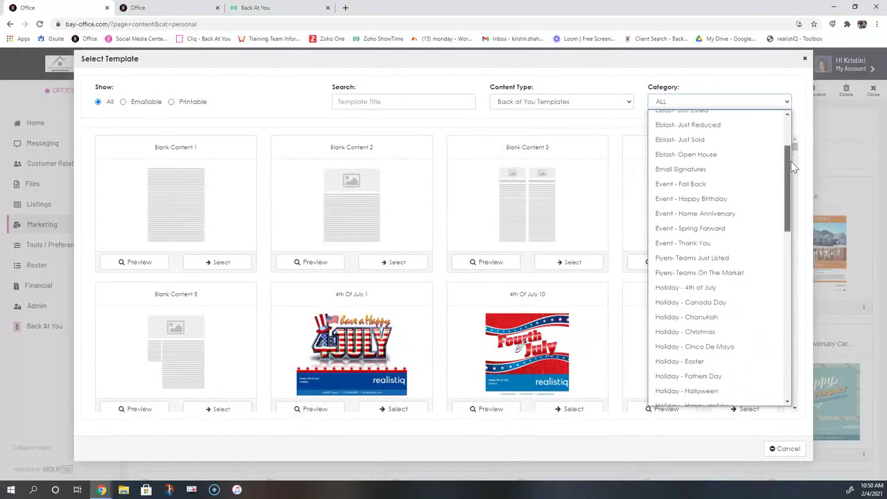
scroll(795, 166, down, 6)
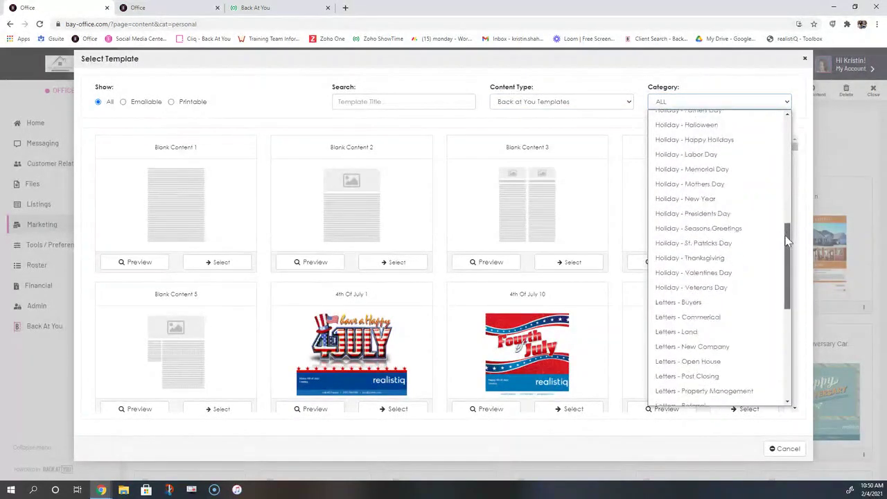
drag(788, 241, 793, 114)
click(281, 111)
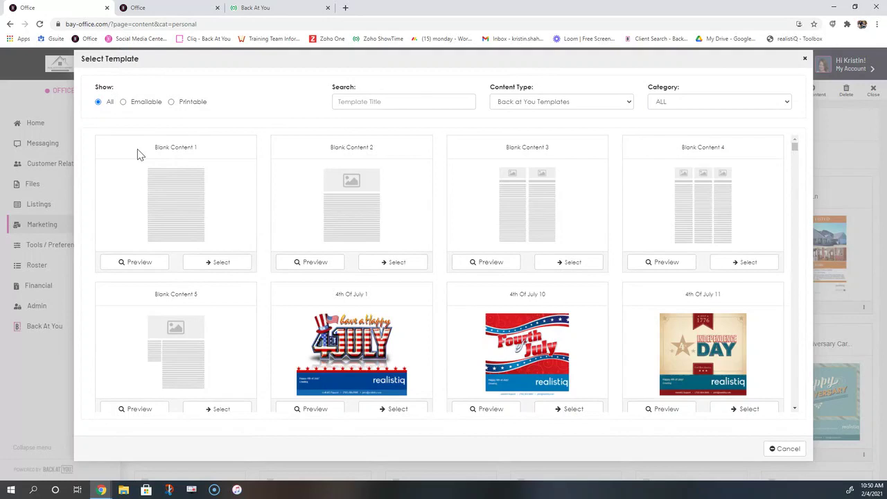
Review the Blank Content 1 through 5 templates in the Select Template dialog
triple_click(190, 151)
triple_click(327, 153)
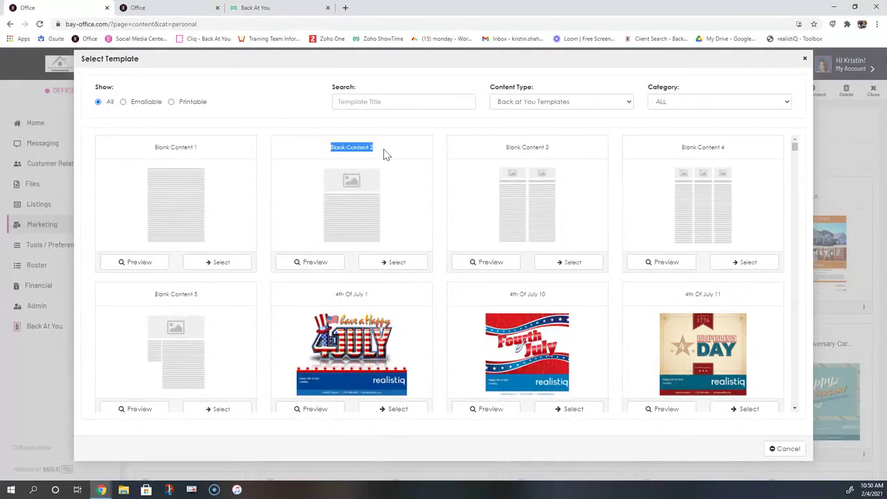
triple_click(518, 149)
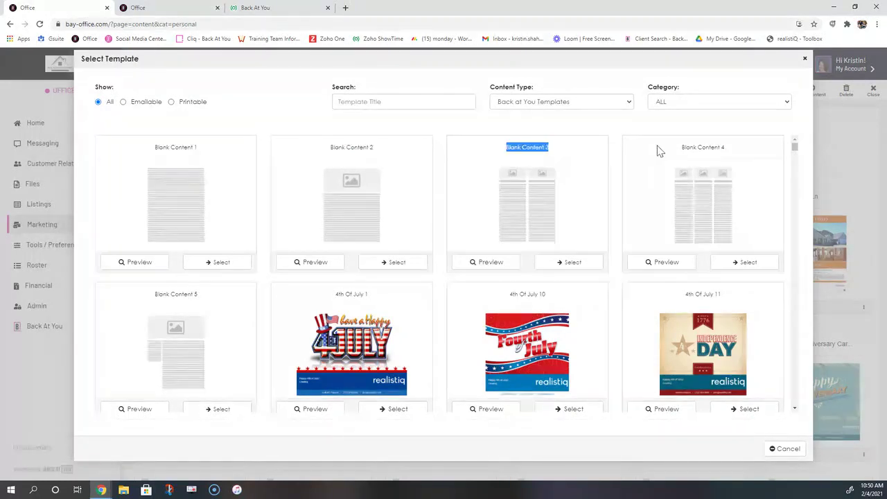
triple_click(706, 149)
triple_click(186, 294)
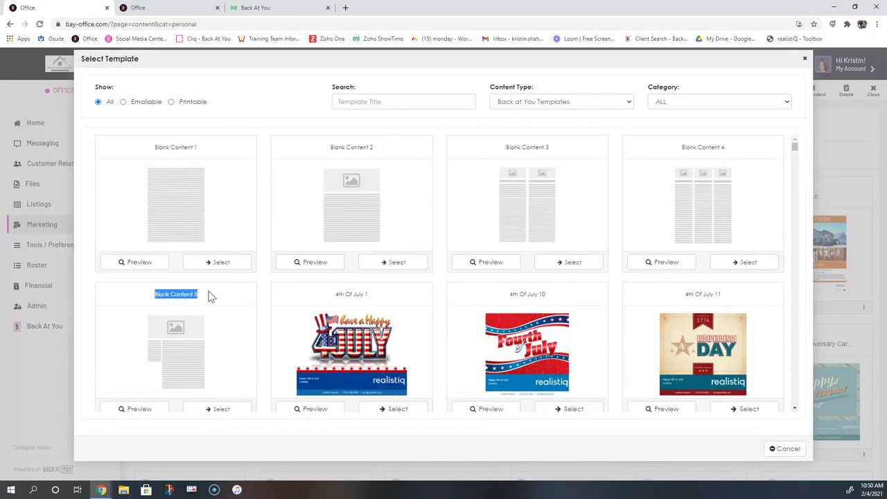
click(269, 202)
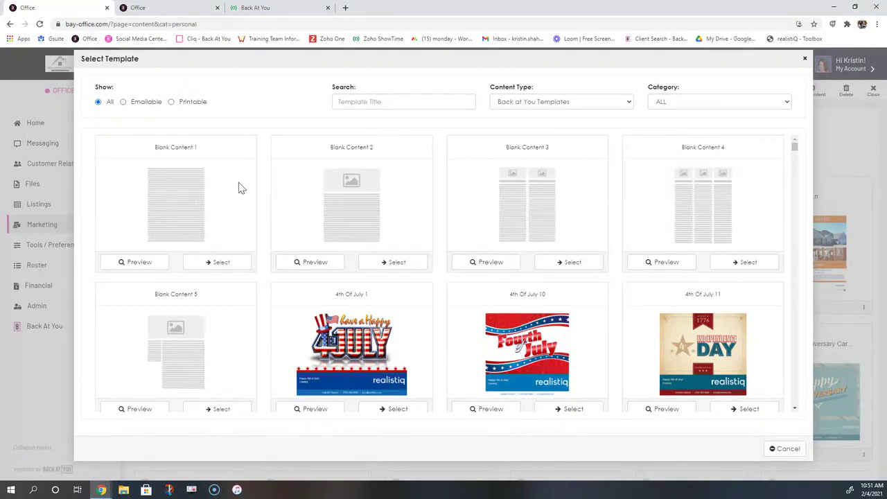
drag(199, 147, 158, 148)
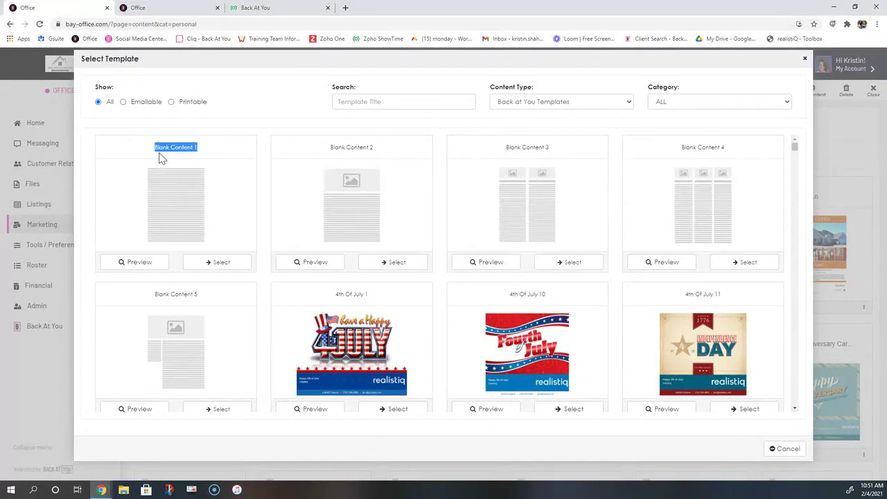
Start from Blank Content 1 and rename the piece 'I Recieved Your Request Email'
click(239, 268)
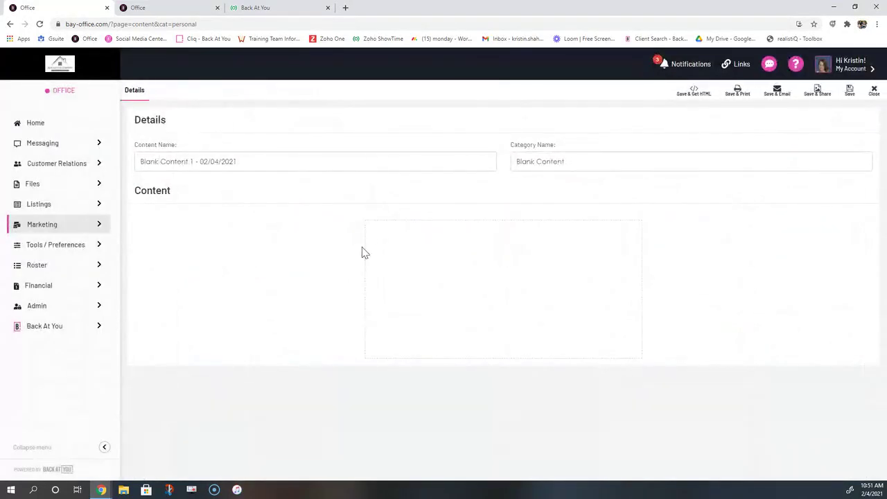
drag(169, 125, 134, 119)
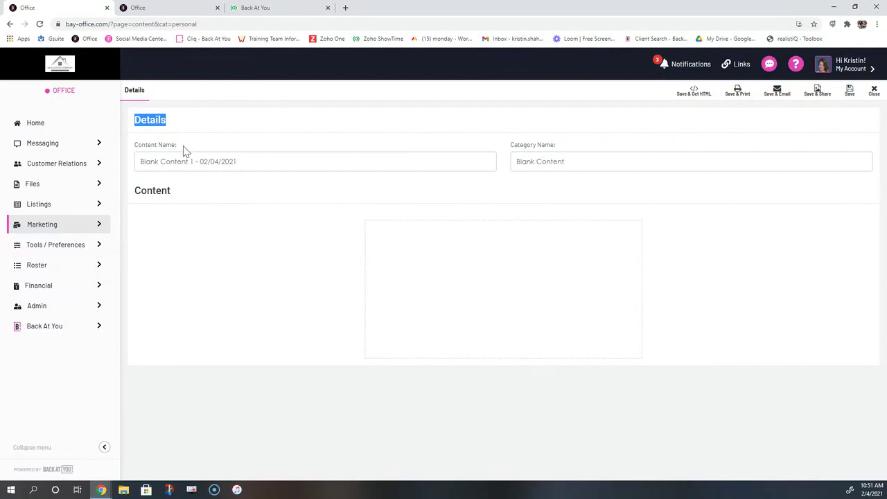
drag(180, 146, 138, 152)
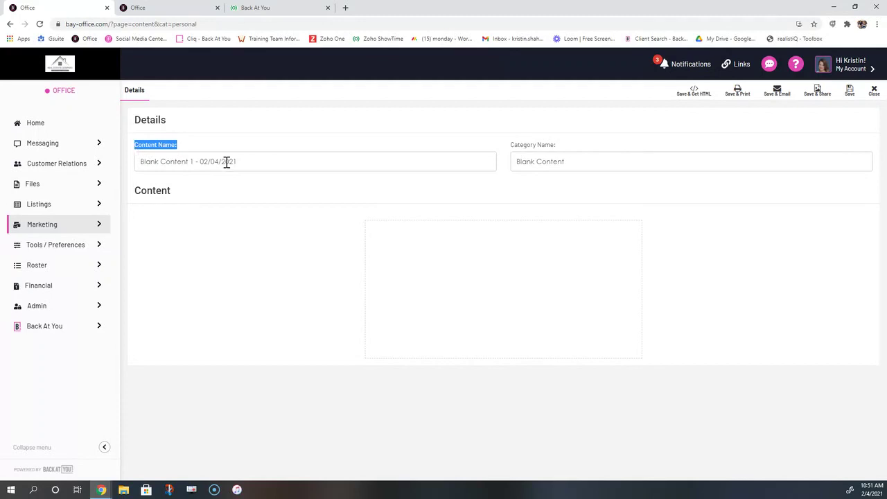
drag(240, 163, 138, 162)
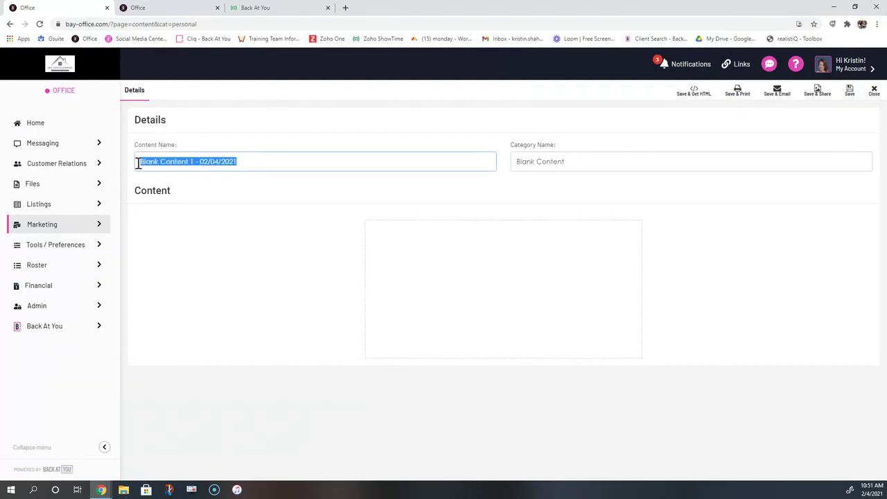
text(I Recieved)
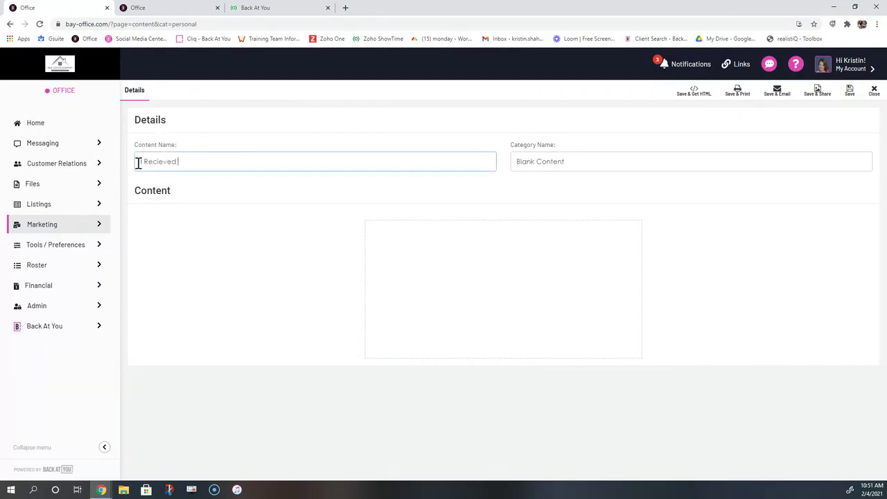
text( Your Request Email)
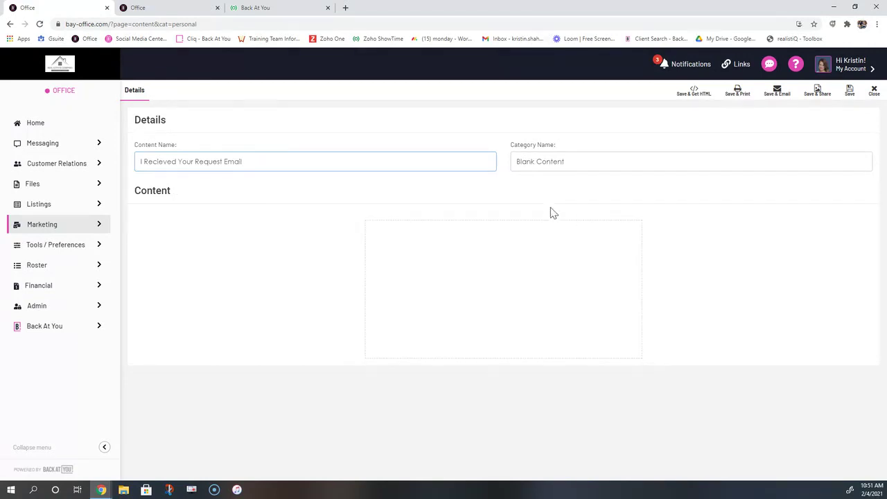
drag(196, 194, 136, 195)
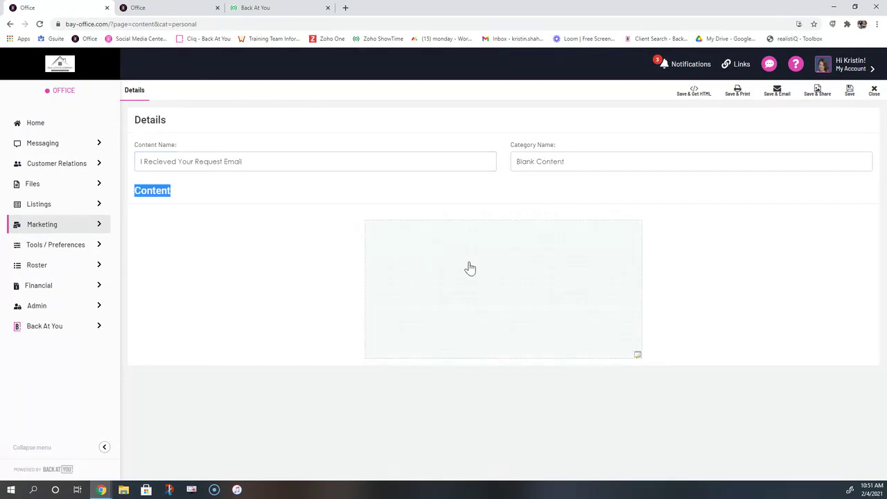
In the body editor, write the greeting 'Hello {{ContactFirstName}},'
click(500, 301)
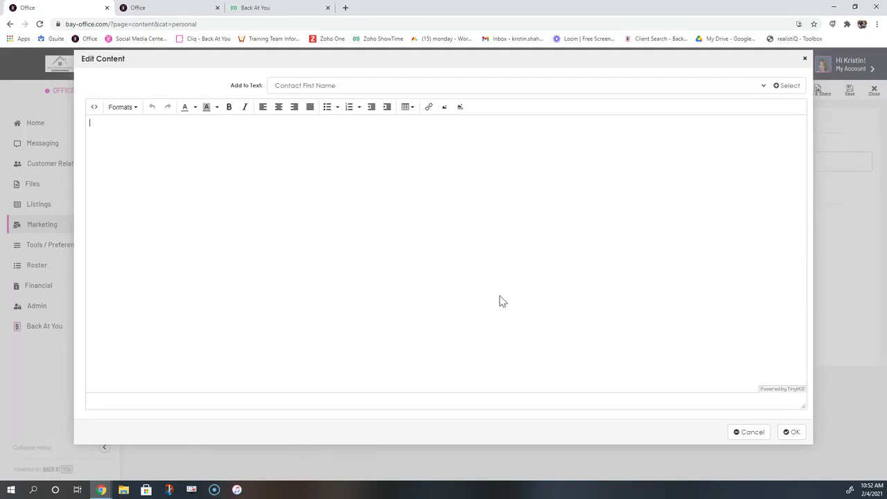
text(Hello)
drag(231, 86, 267, 88)
click(312, 86)
click(316, 101)
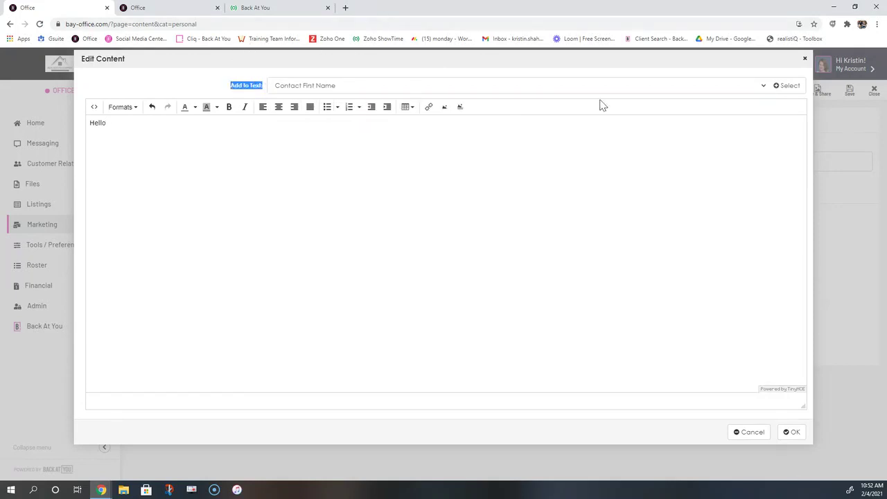
click(787, 86)
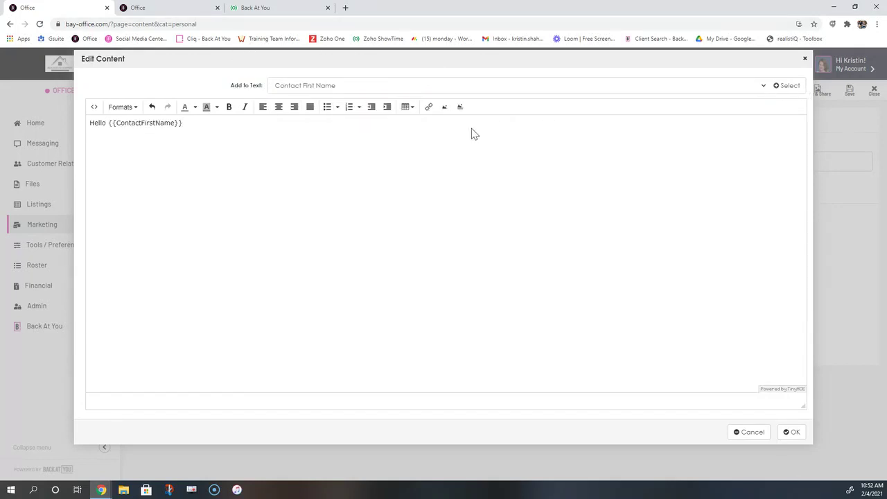
text(,)
key(Return)
Type the request-received message and begin 'In the meantime, feel free to text me at'
drag(231, 86, 265, 88)
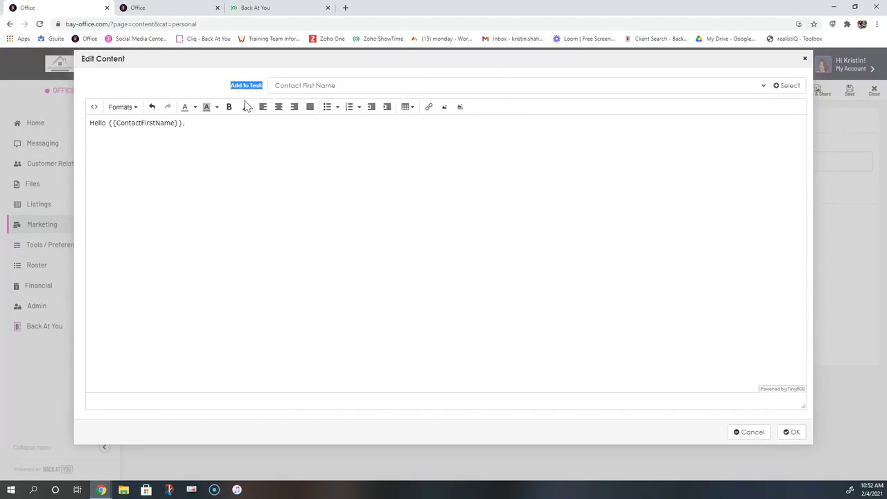
click(118, 139)
text(I recieved your)
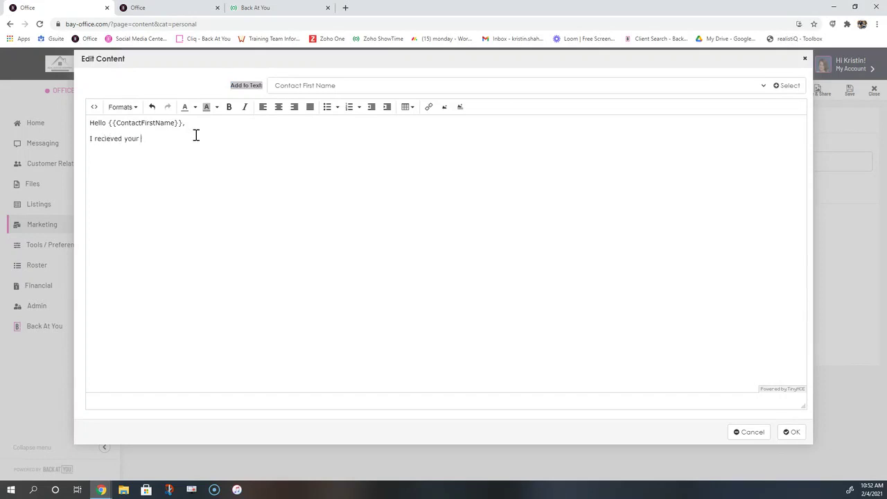
text( request on my website. I am with a cli)
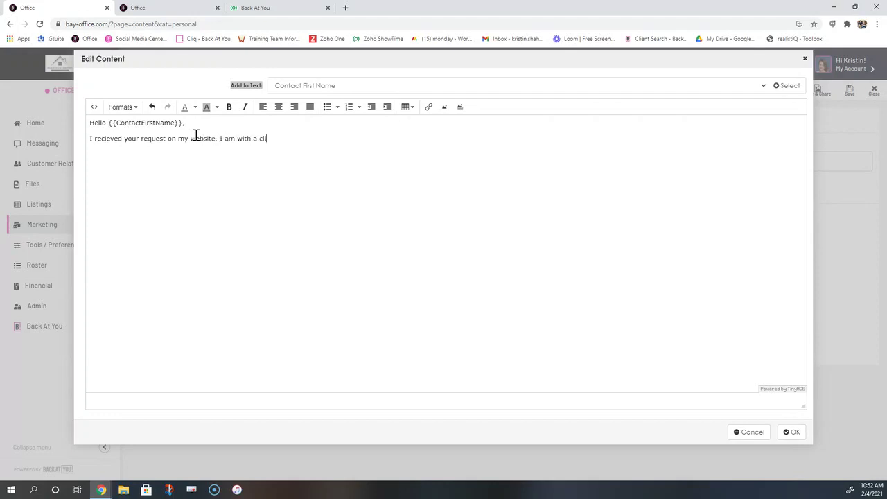
text(ent at the moment but will be getting th)
key(BackSpace)
text(th)
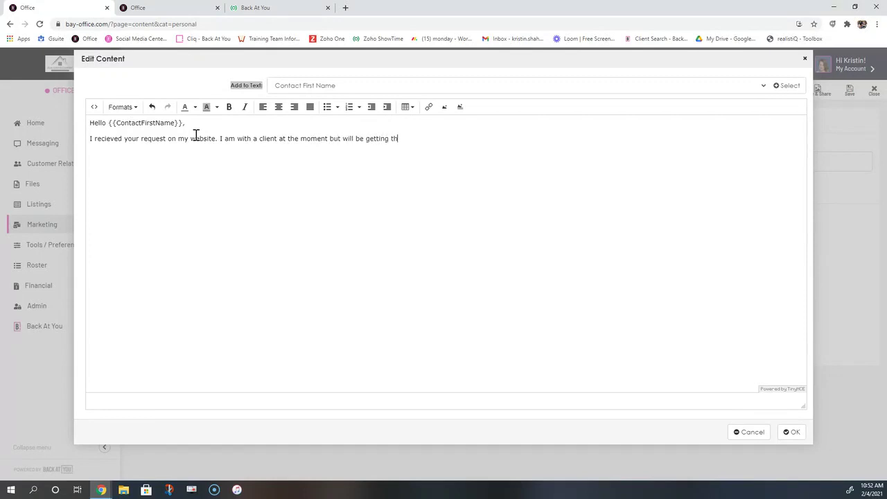
text(at information you requested to you shortly.)
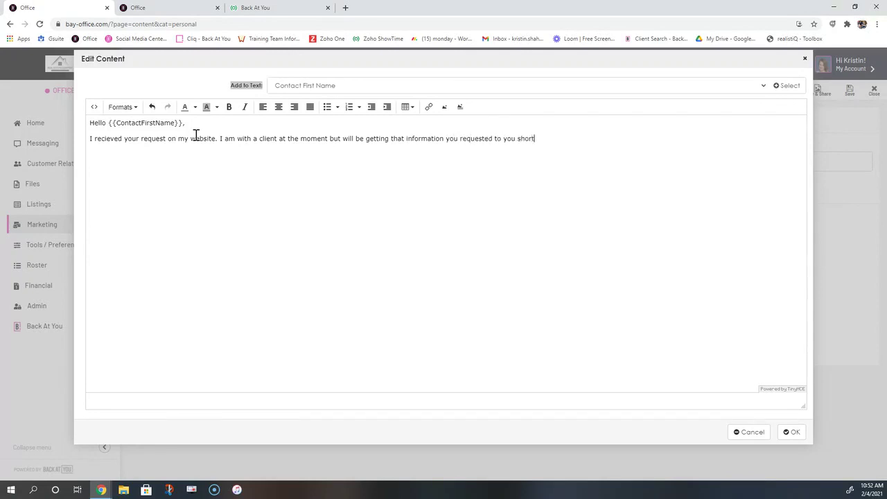
key(Return)
text(In the meantime, feel free to te)
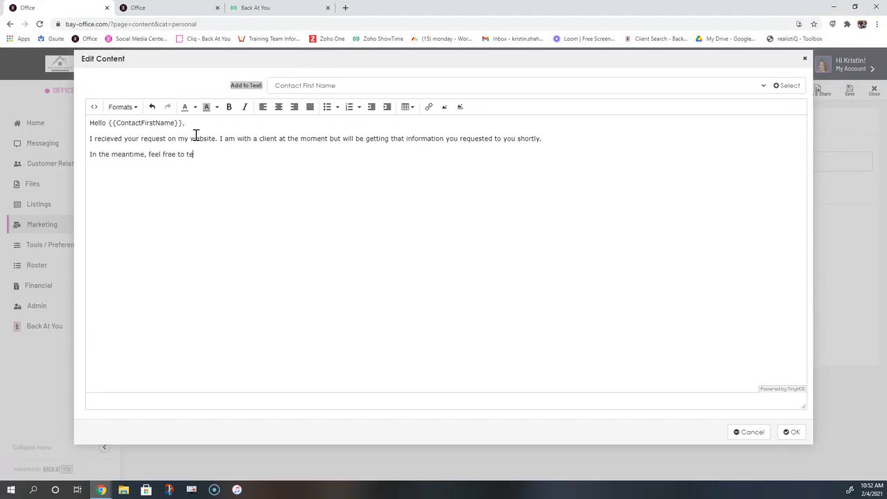
text(xt me at)
Insert the Agent Cell merge field, then add the closing line 'Talk to you soon!'
click(351, 85)
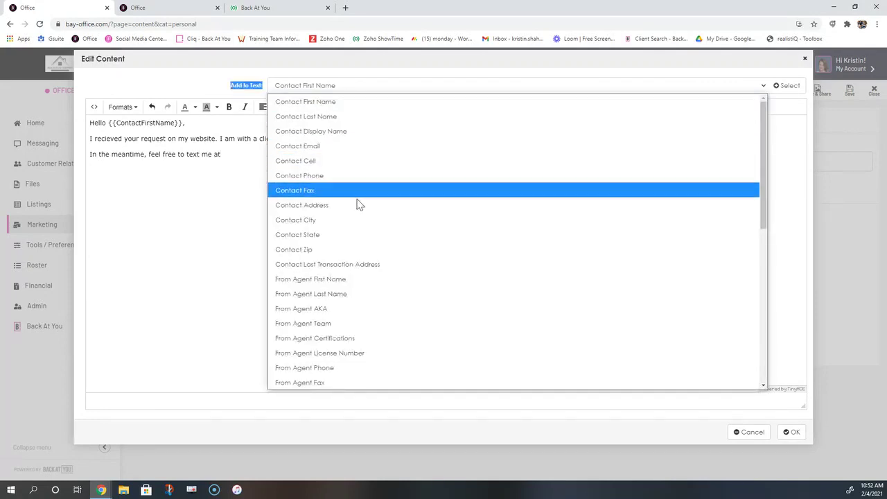
scroll(346, 361, down, 1)
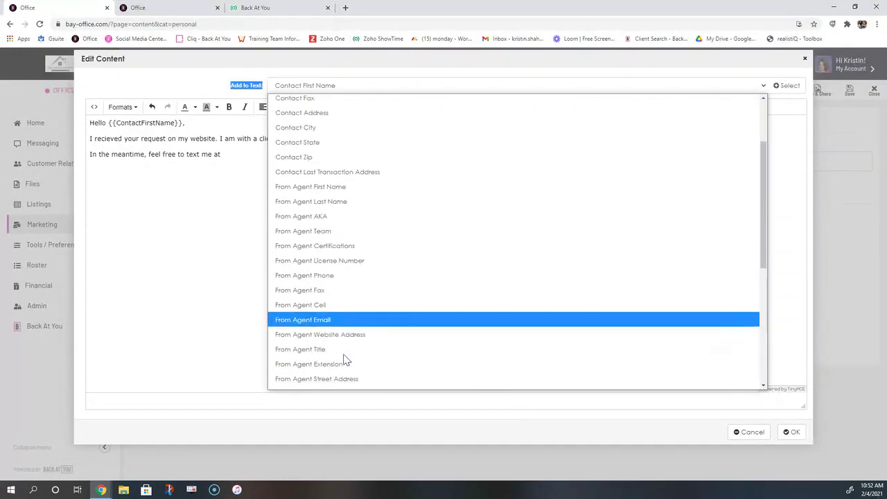
click(334, 306)
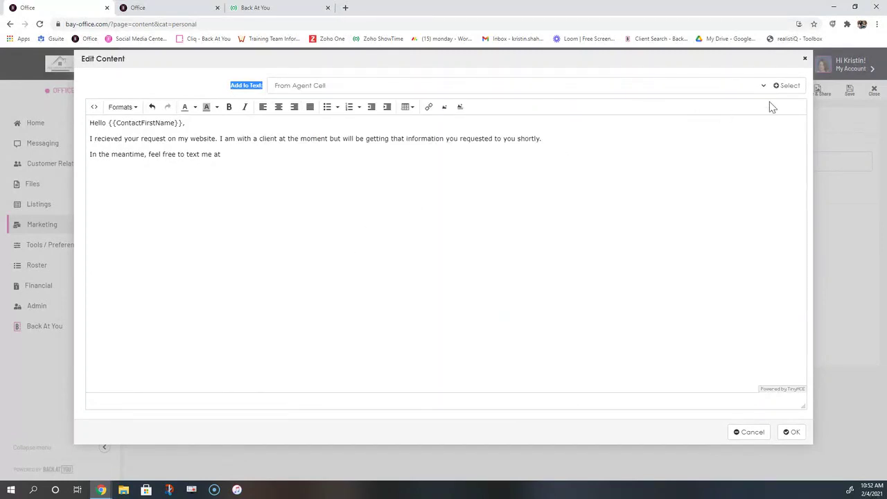
click(786, 88)
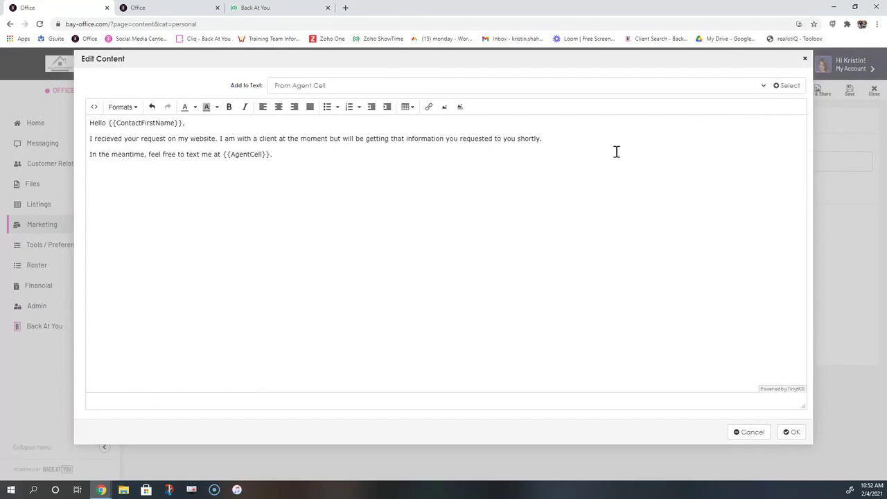
text(Talk to you soon!)
Browse the Add to Text merge field list twice without inserting anything
drag(231, 85, 264, 93)
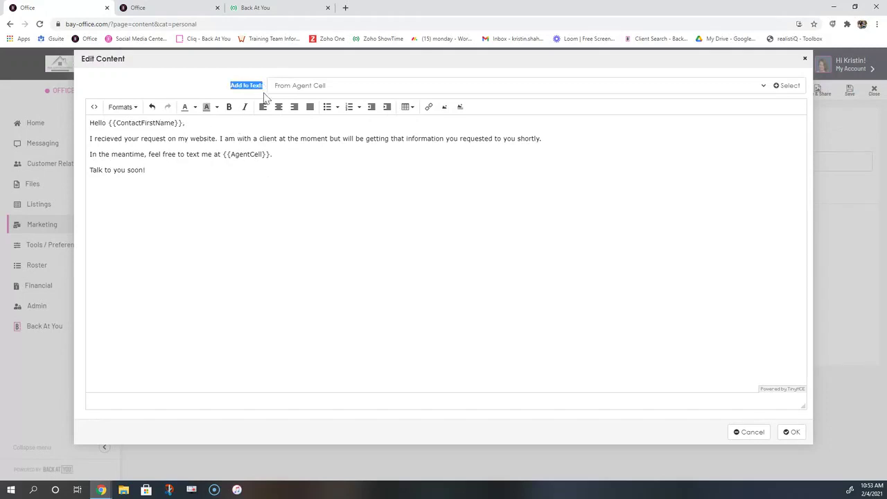
click(309, 87)
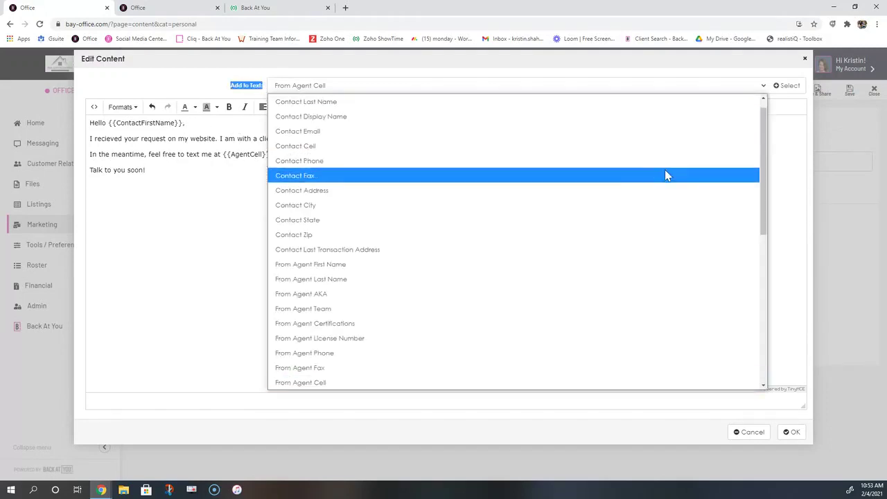
drag(763, 111, 759, 105)
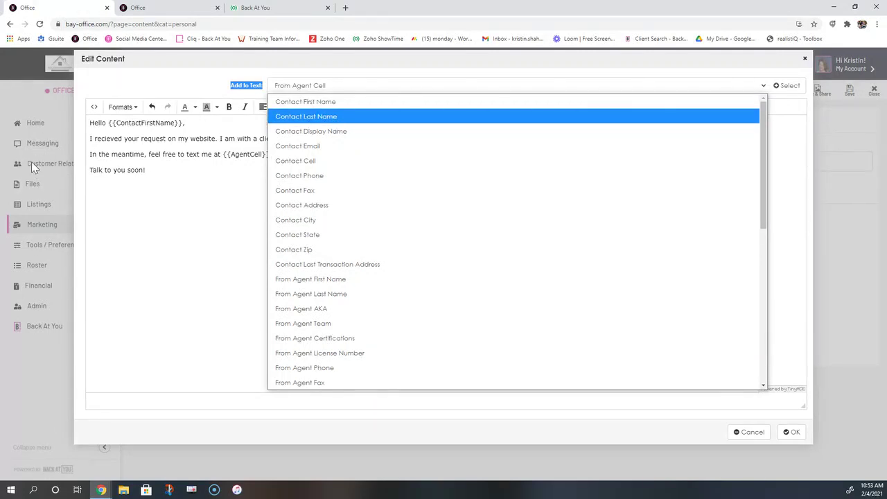
click(185, 170)
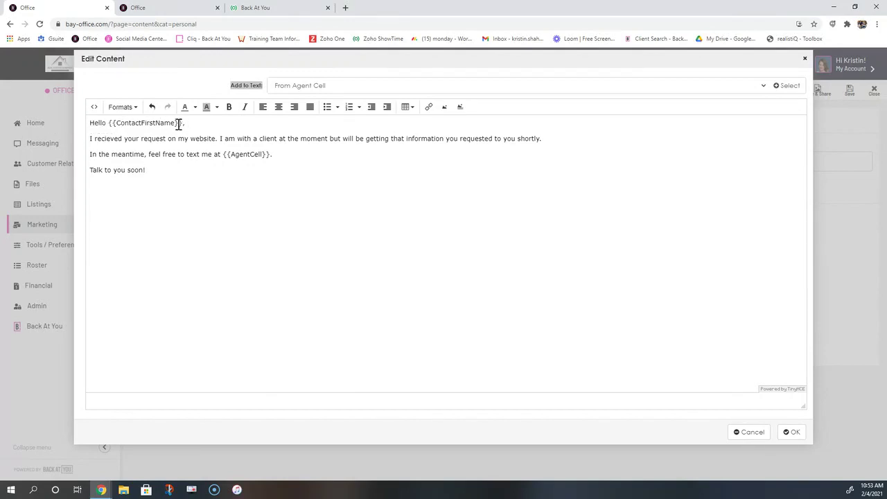
click(274, 87)
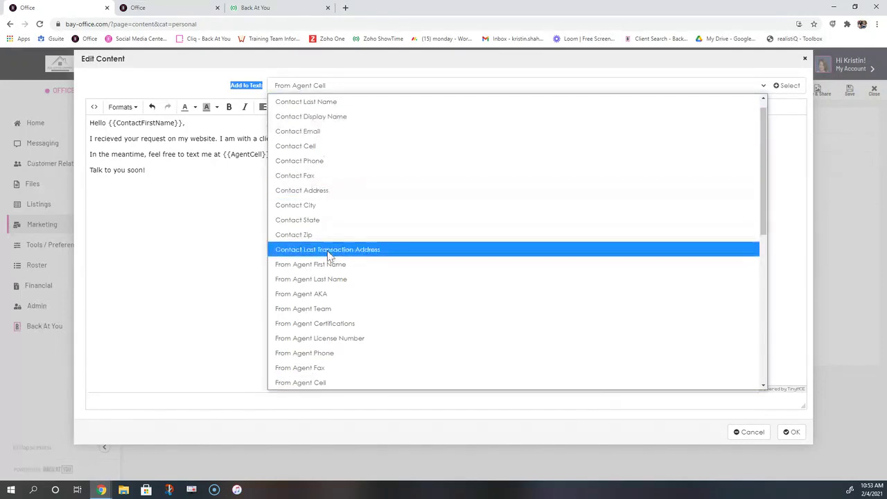
scroll(329, 255, down, 2)
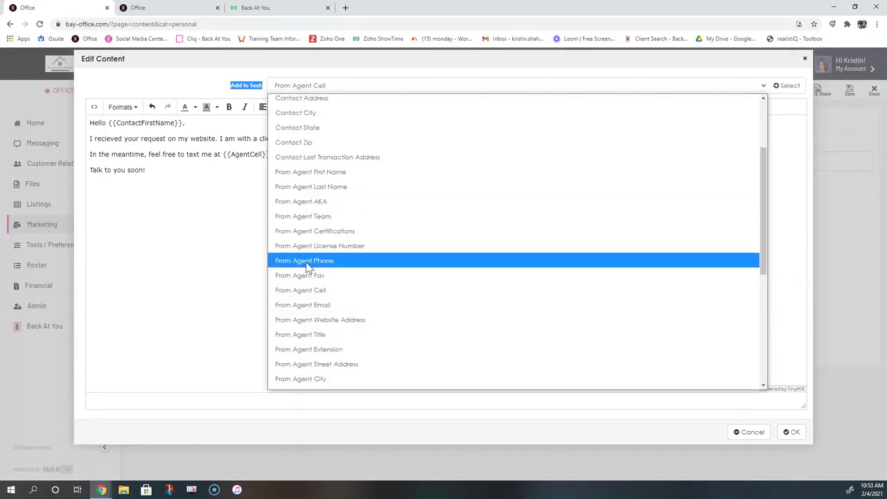
click(191, 293)
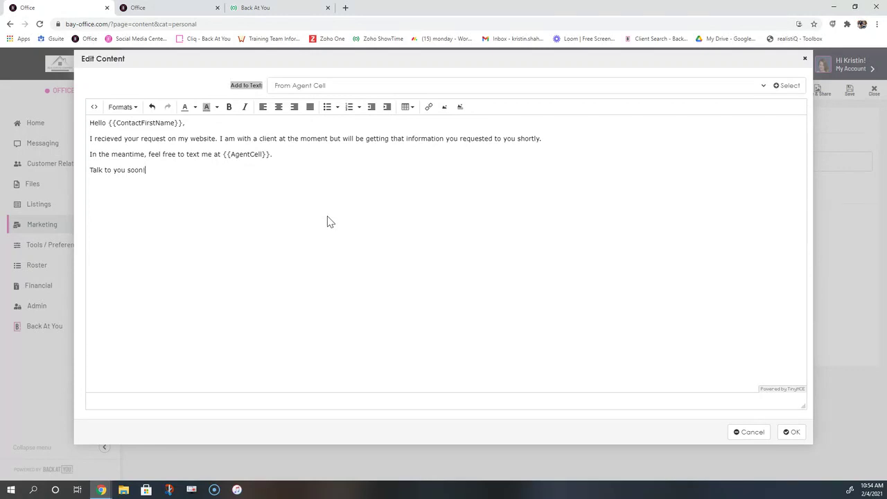
Confirm the Edit Content dialog with OK to apply the email text
click(792, 433)
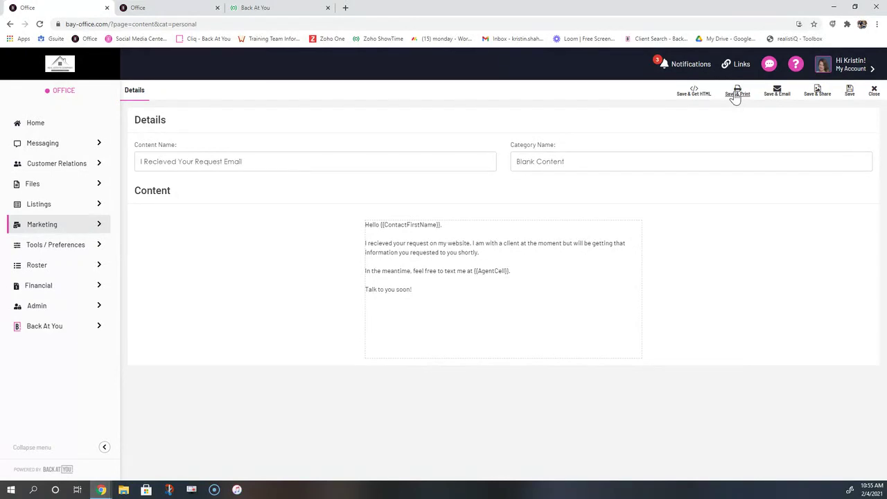
Save & Email the piece, save the compose view as a draft, then Save & Share
click(779, 94)
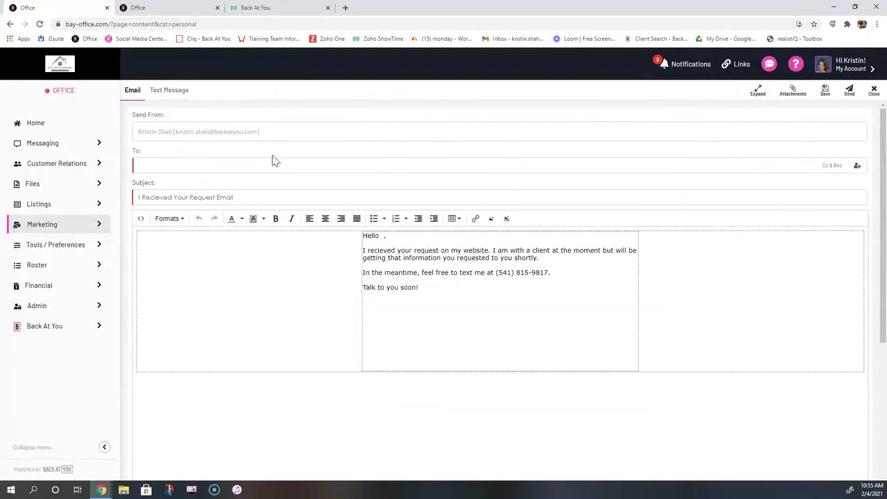
click(873, 91)
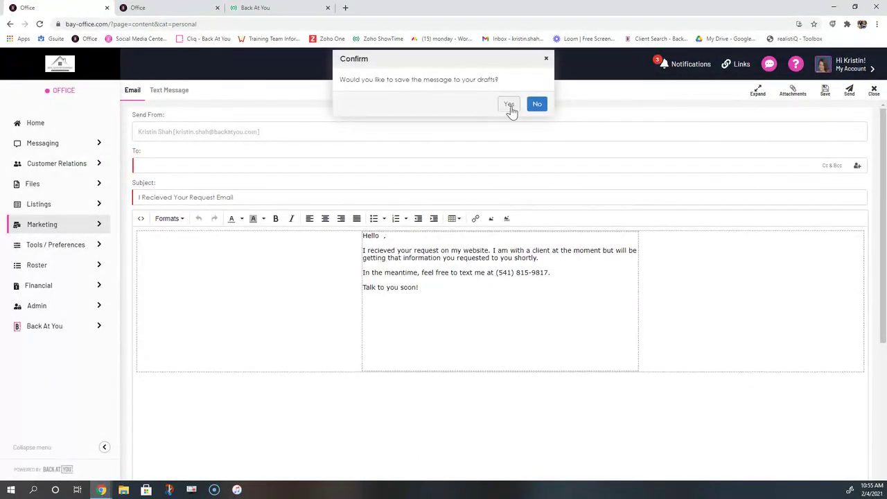
click(538, 105)
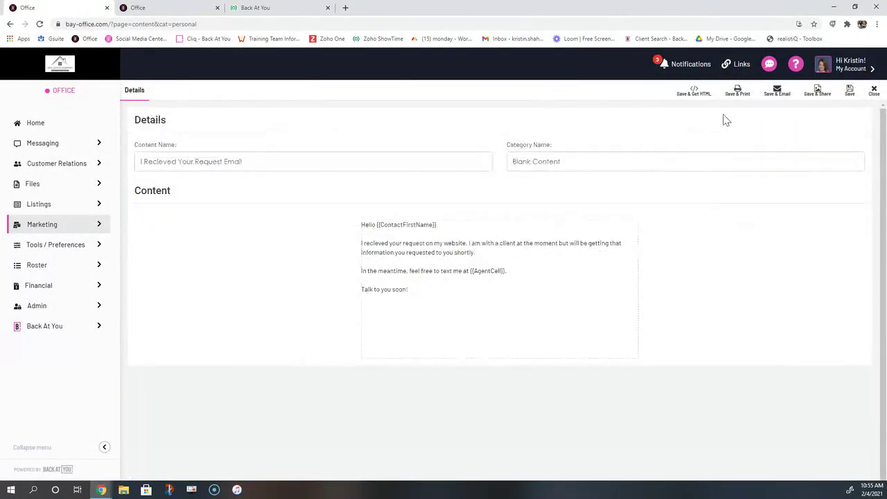
click(818, 94)
View the social sharing image preview, then close that dialog
click(817, 94)
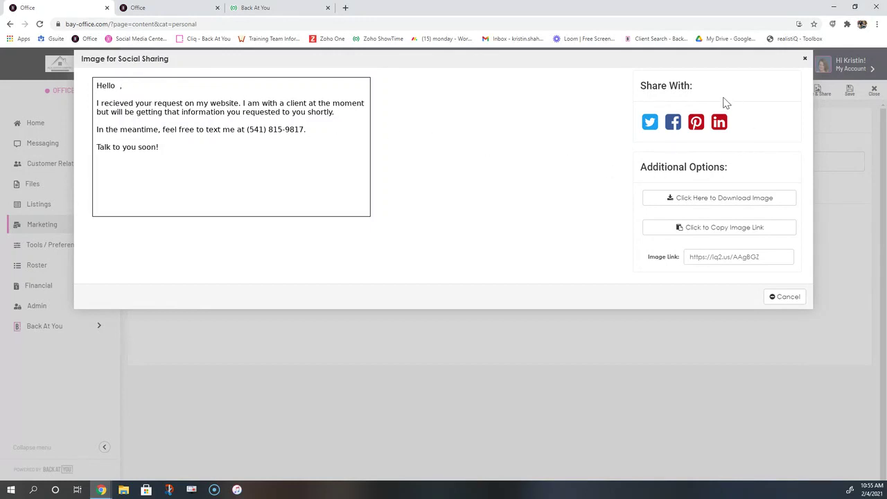
drag(706, 91, 628, 81)
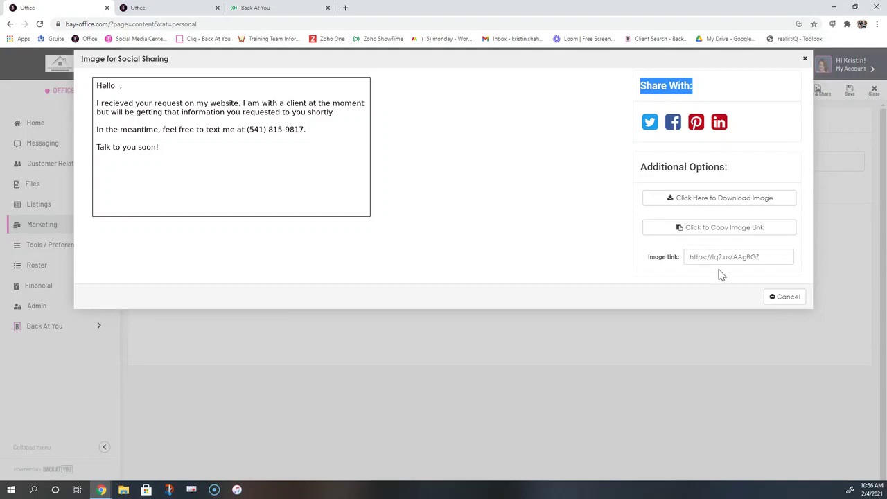
click(805, 59)
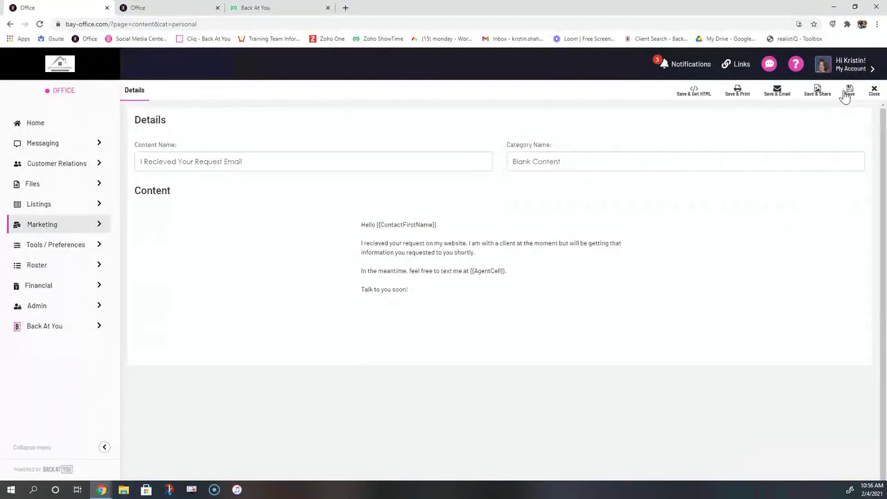
Save and close the request email, then check its card and ⋮ menu in Personal
click(849, 92)
click(874, 91)
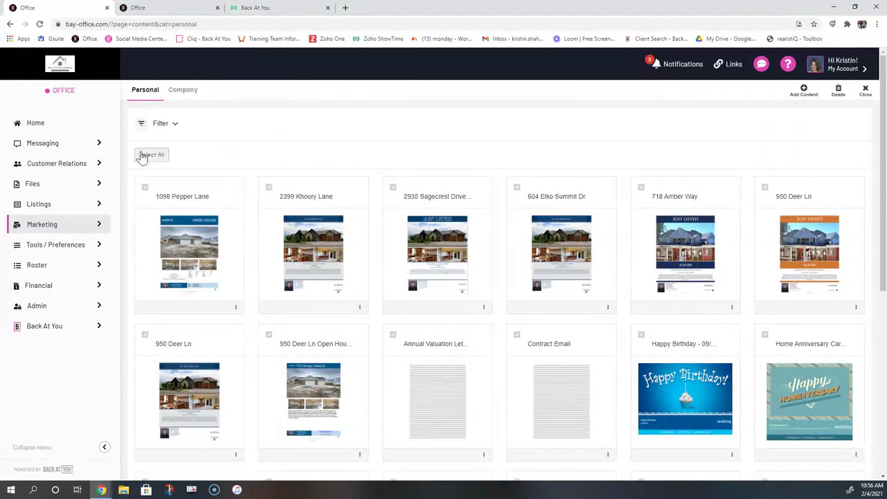
scroll(270, 152, down, 5)
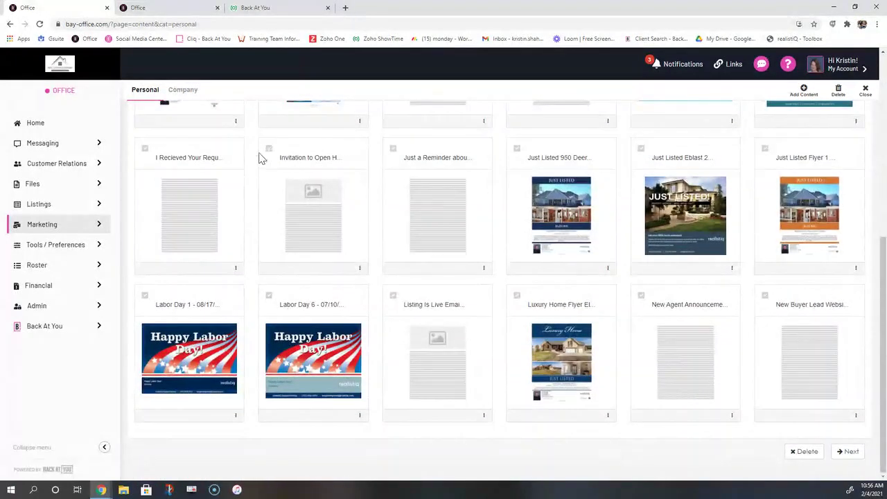
drag(230, 165, 161, 156)
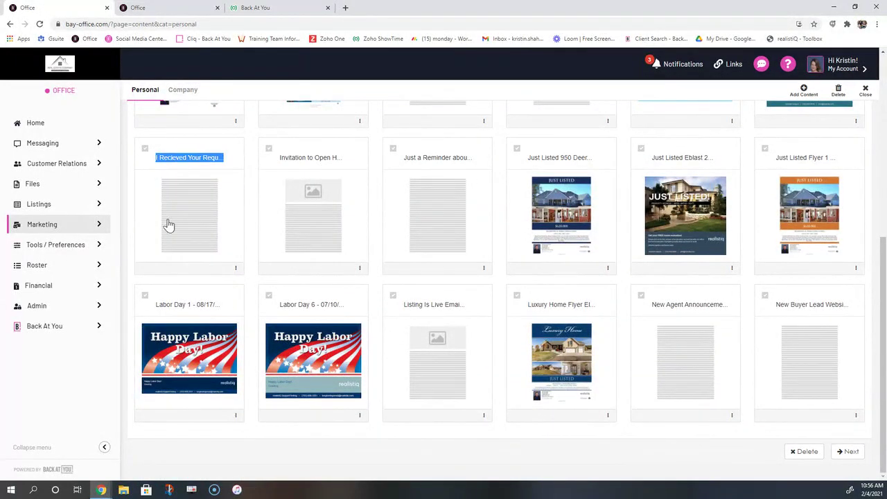
click(236, 267)
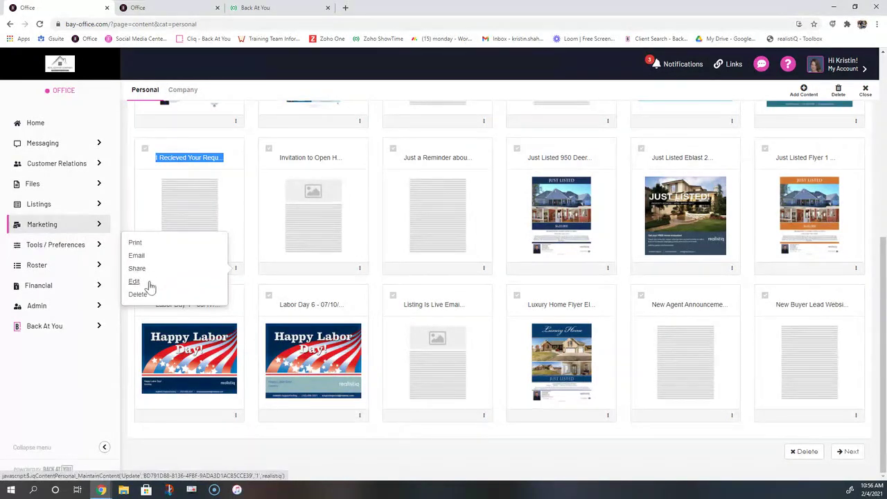
click(237, 270)
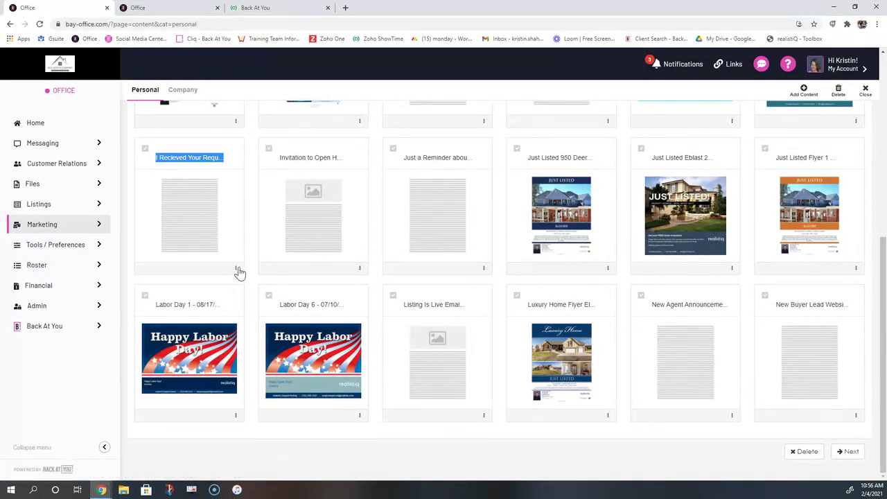
scroll(247, 268, up, 5)
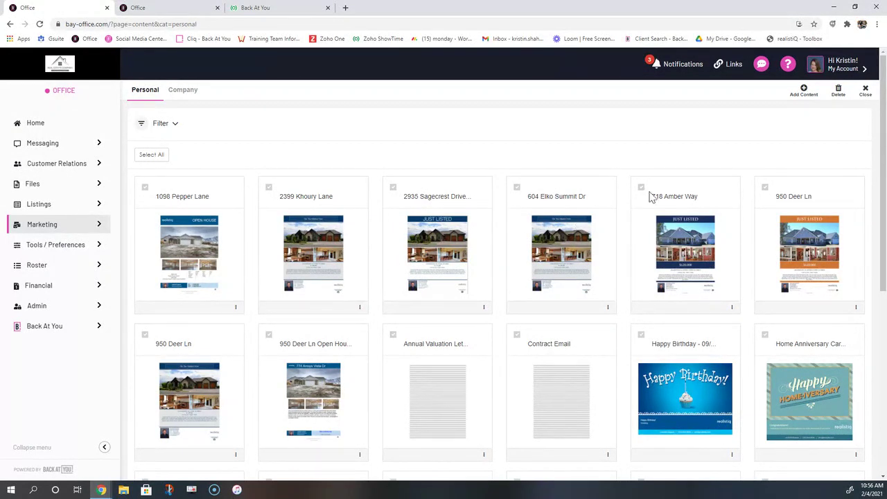
Add new content using the Blank Content 2 template
click(803, 92)
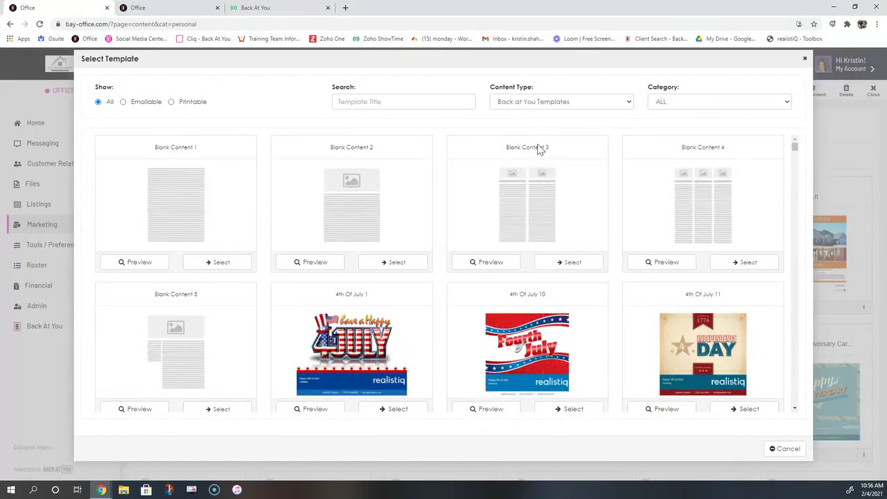
drag(380, 150, 330, 148)
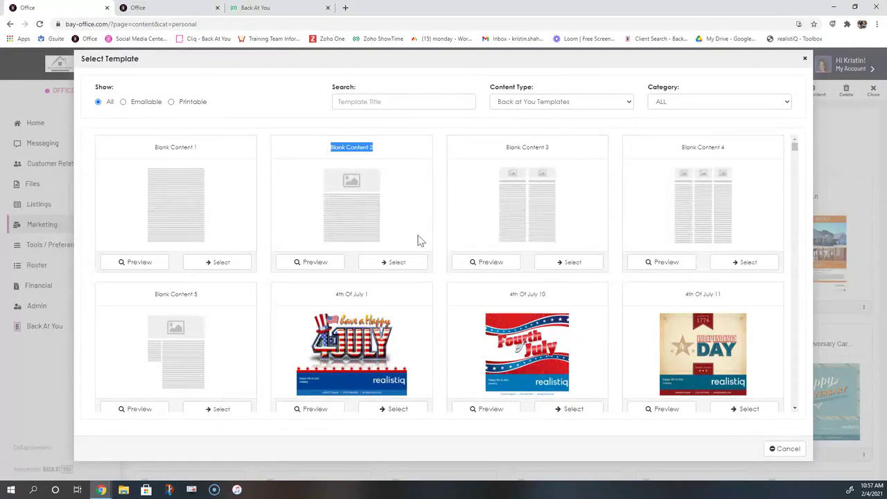
click(395, 264)
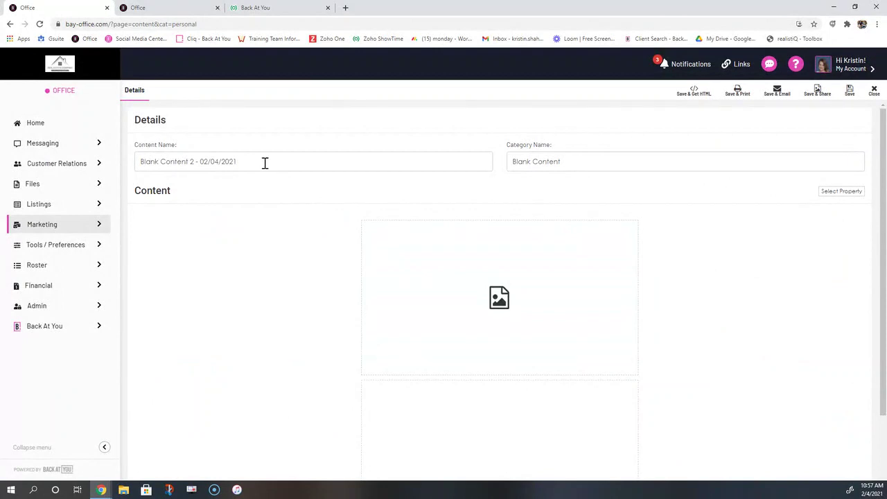
Replace the default content name, starting to type 'Difference Between Pre Ap and Pre Qual'
drag(264, 162, 122, 164)
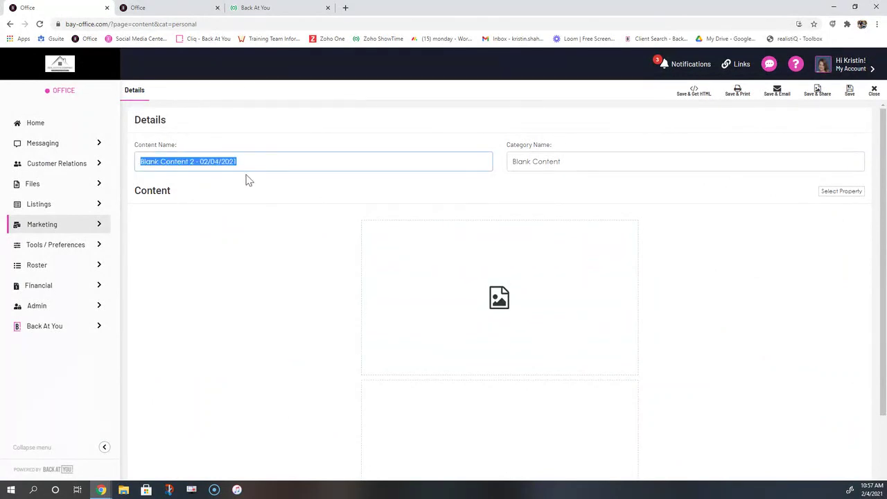
text(D)
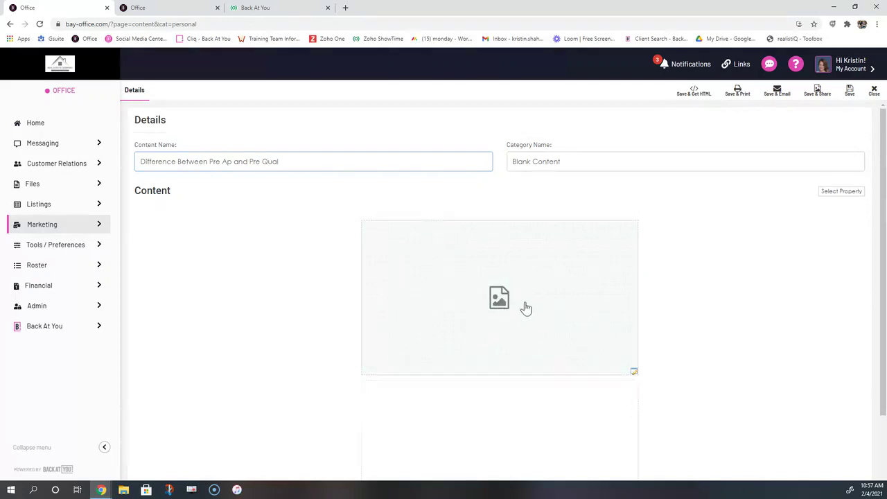
Fill the image block with the kitchen photo from Company Images, slightly cropped, and save it
click(499, 300)
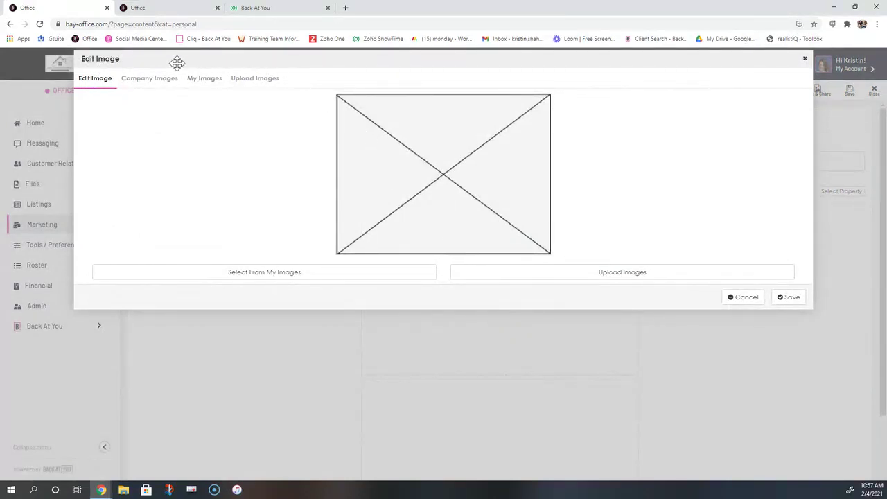
click(135, 81)
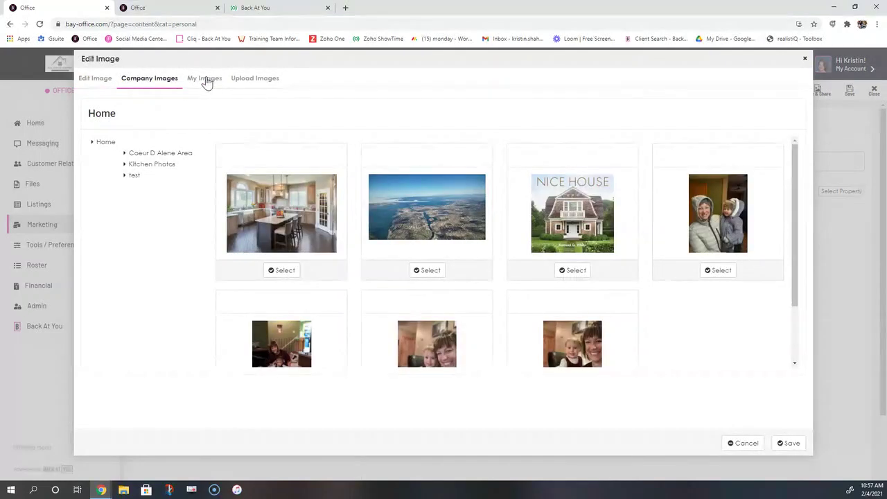
click(205, 80)
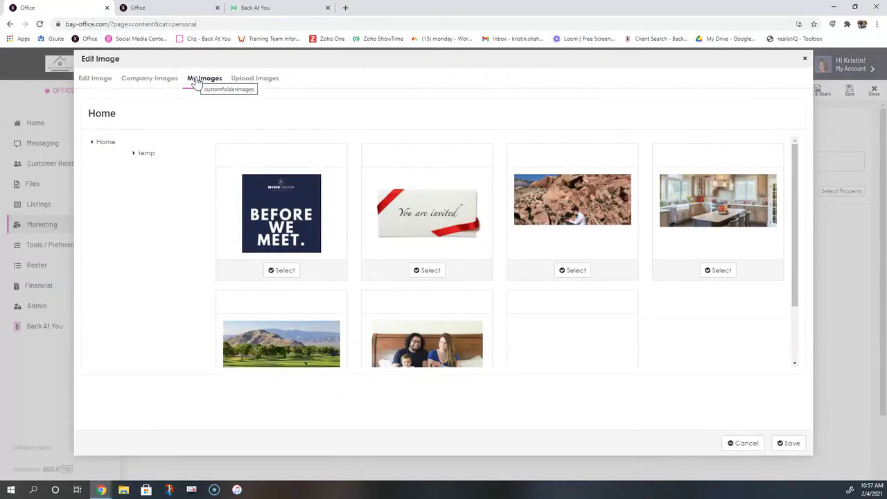
click(260, 82)
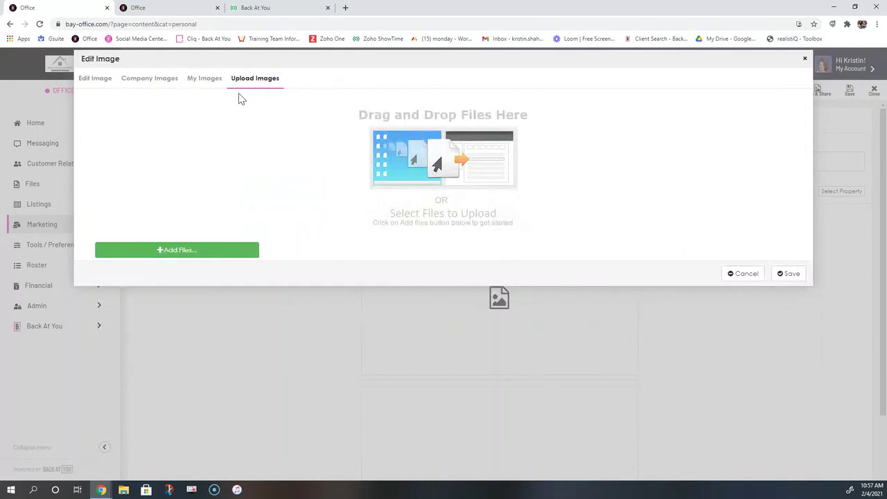
click(150, 79)
click(274, 272)
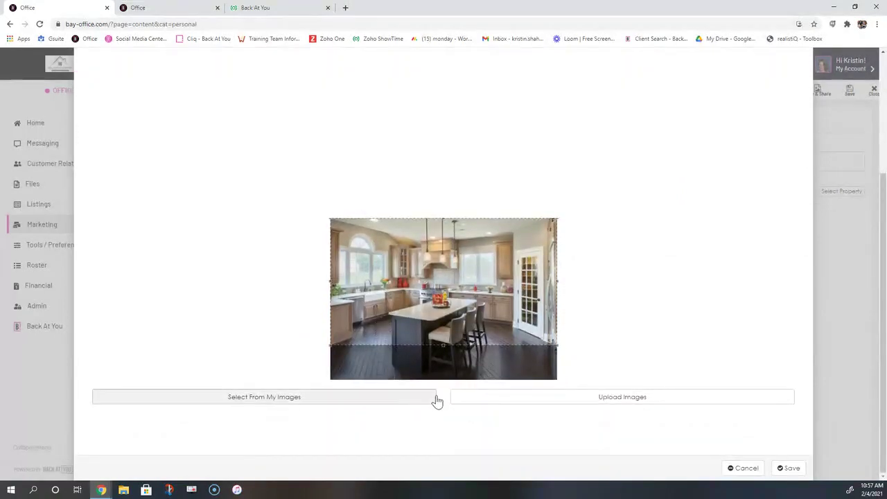
drag(493, 304, 491, 325)
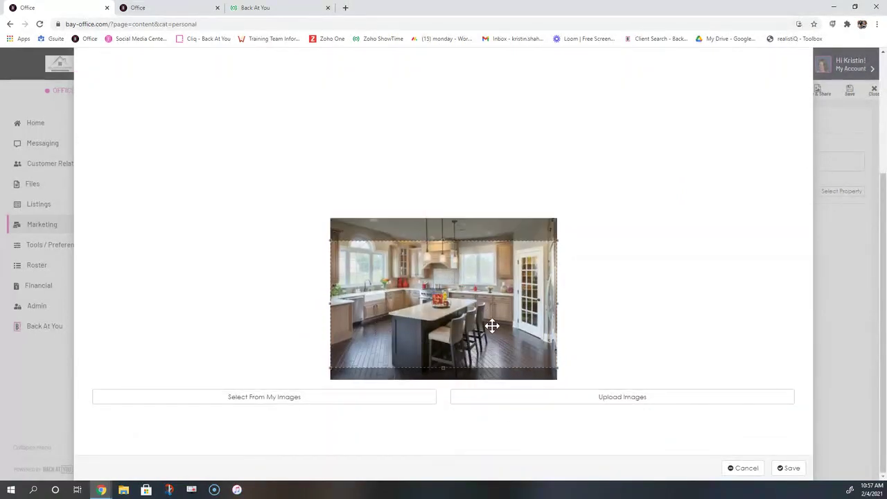
click(786, 468)
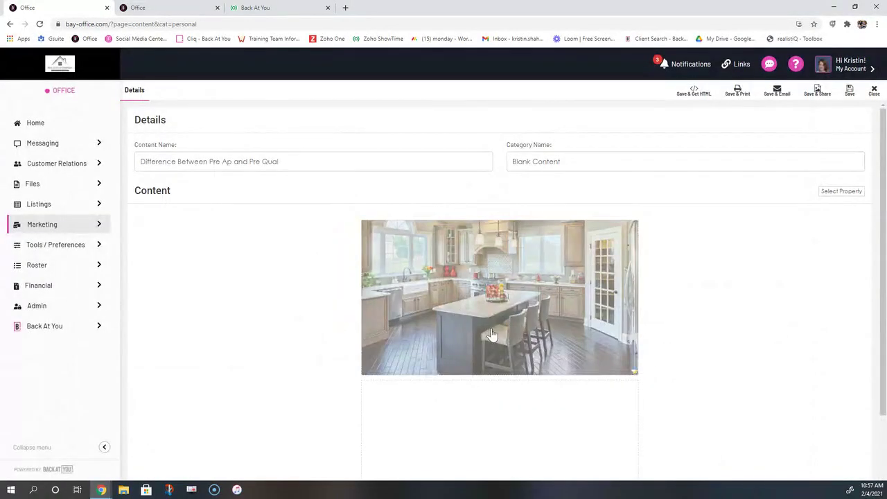
scroll(680, 338, down, 1)
scroll(679, 338, down, 1)
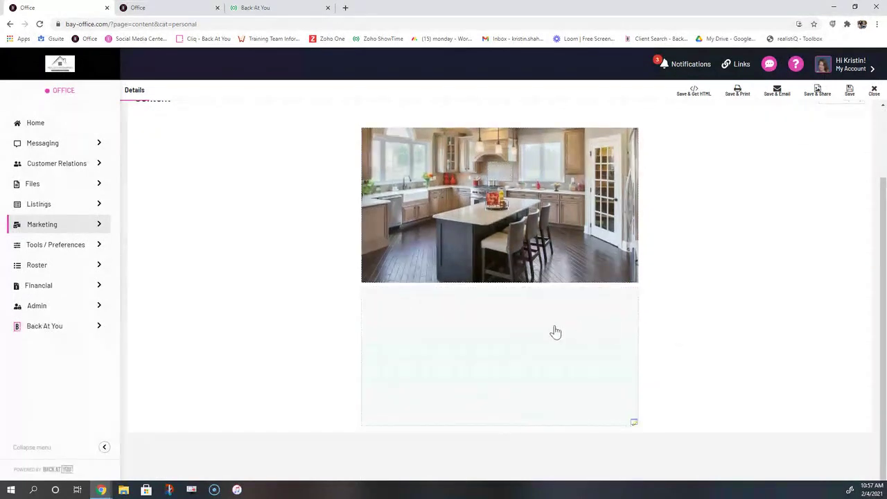
Enter 'The difference between pre approval and pre qualification is.....' in the text block and save the piece
click(457, 357)
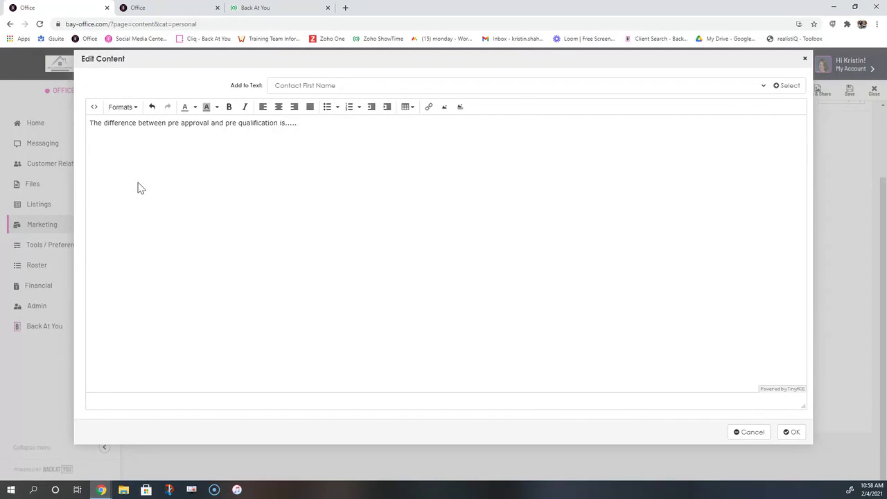
click(791, 432)
scroll(687, 338, up, 2)
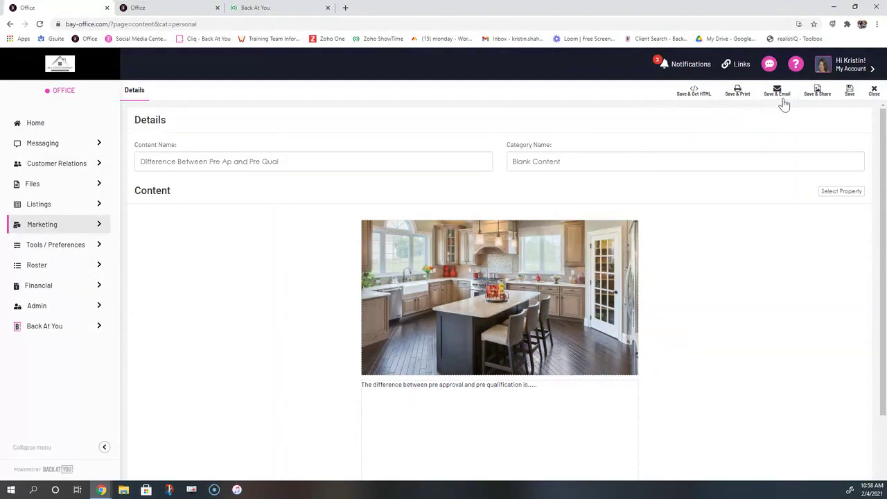
click(851, 95)
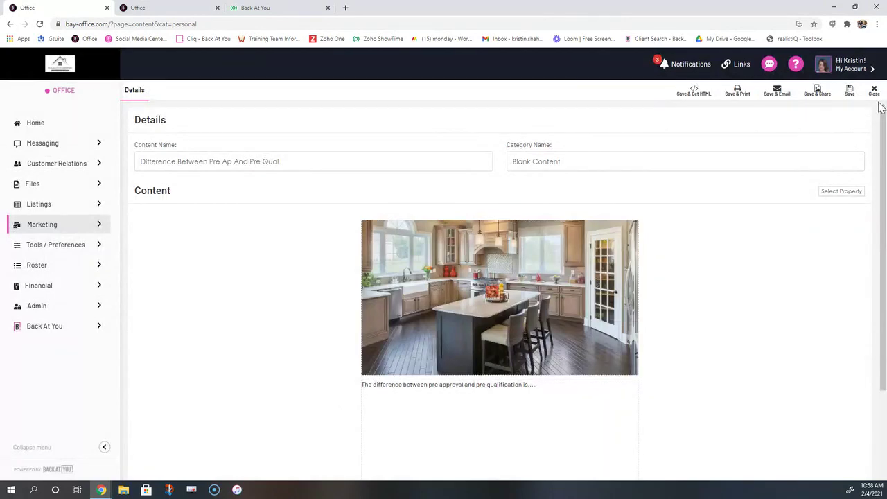
Close the editor and start a new Blank Content 2 piece named 'Intro letter for buyer'
click(873, 91)
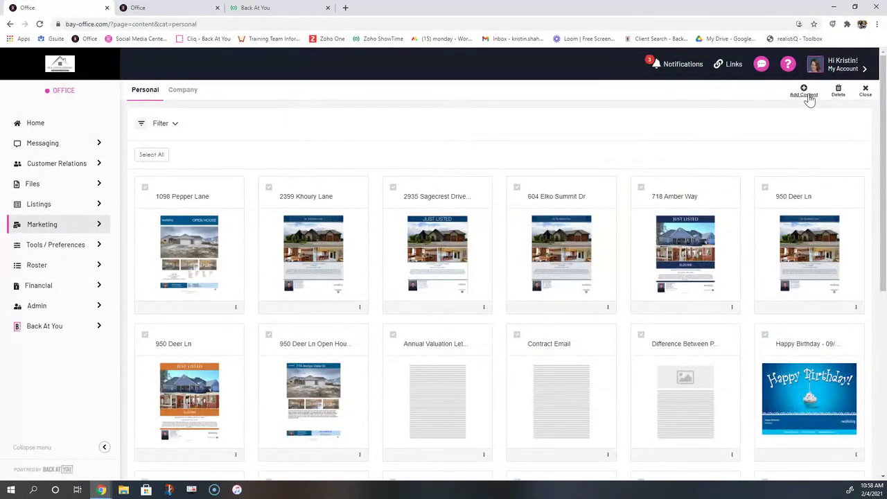
click(806, 93)
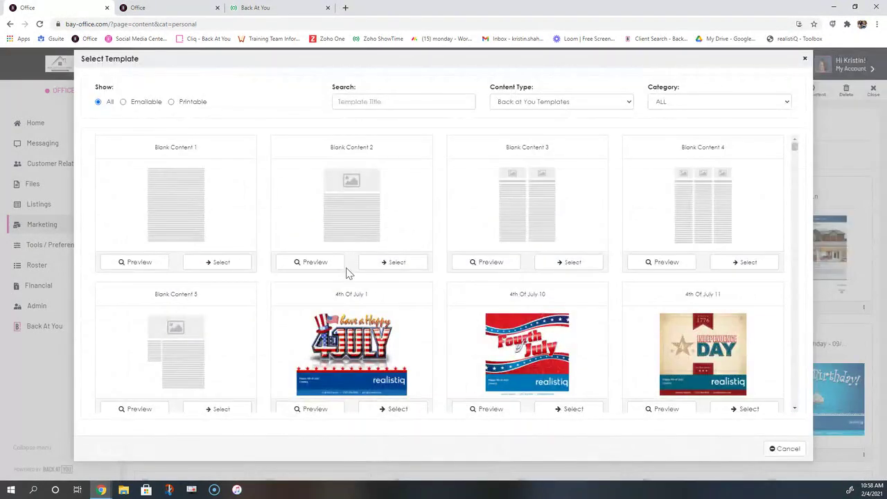
click(401, 263)
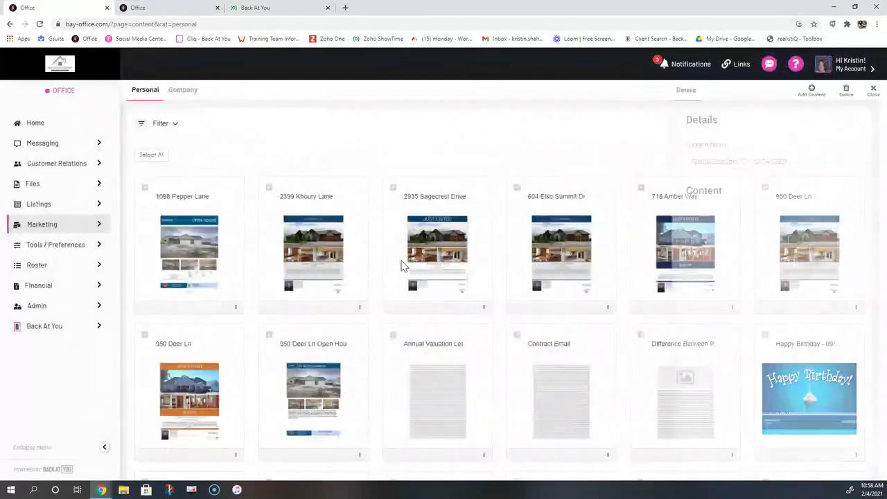
drag(289, 164, 122, 167)
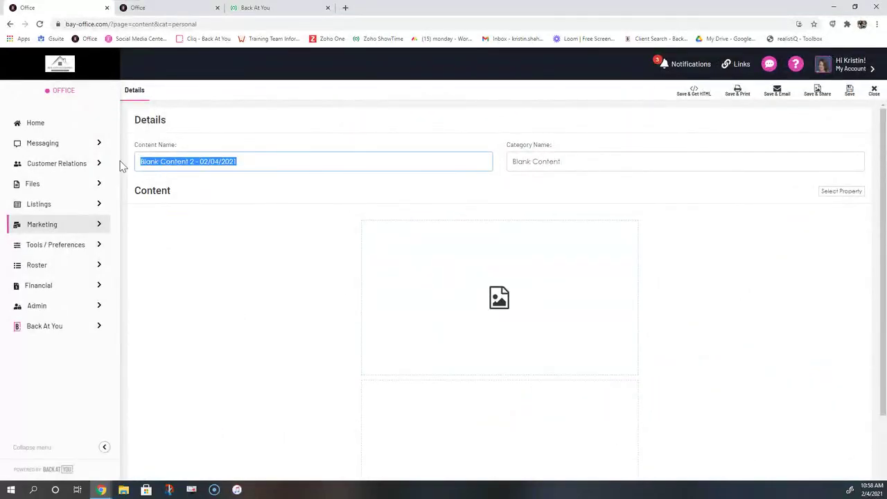
text(Intro le)
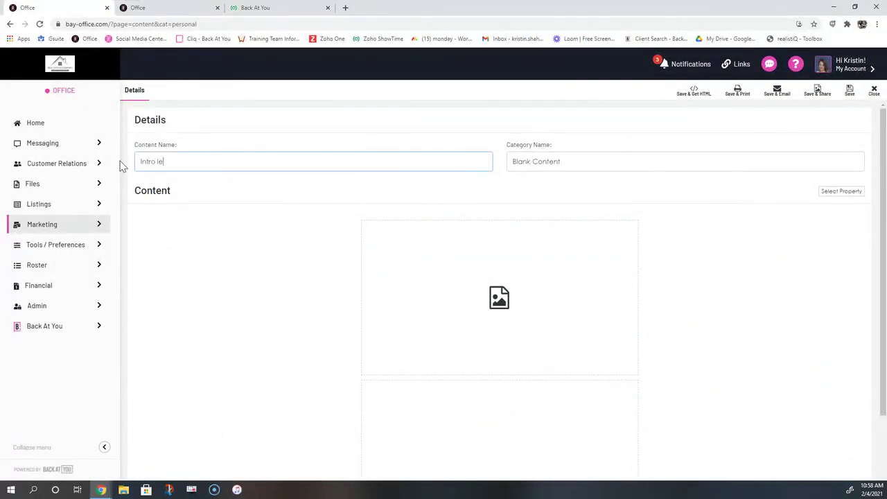
text(tter for buyer)
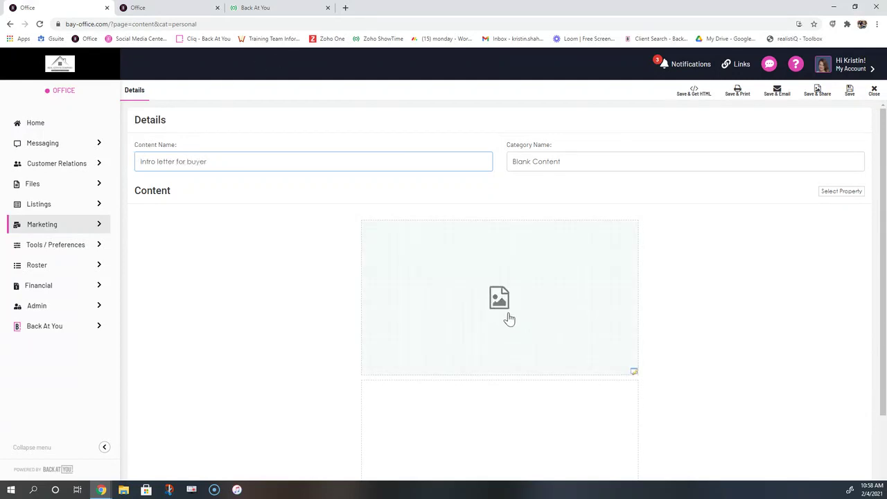
Replace the letter's placeholder image with the family photo from My Images
click(508, 318)
click(205, 78)
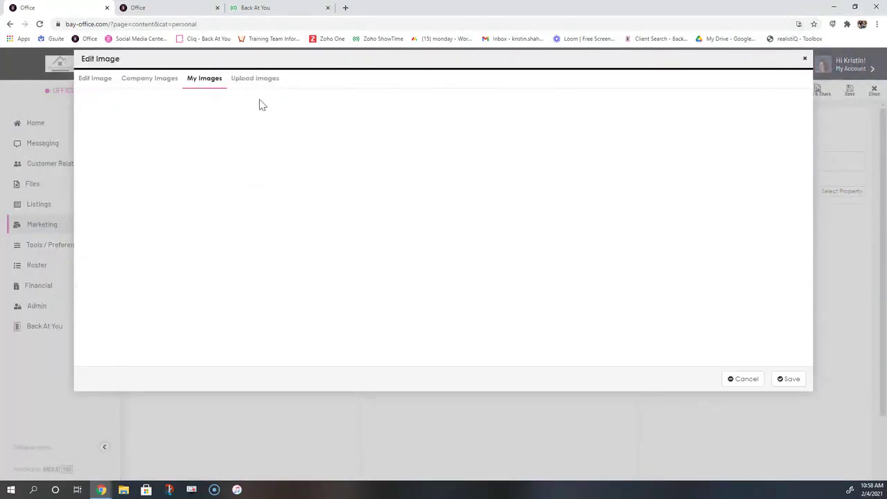
scroll(428, 353, down, 3)
click(426, 341)
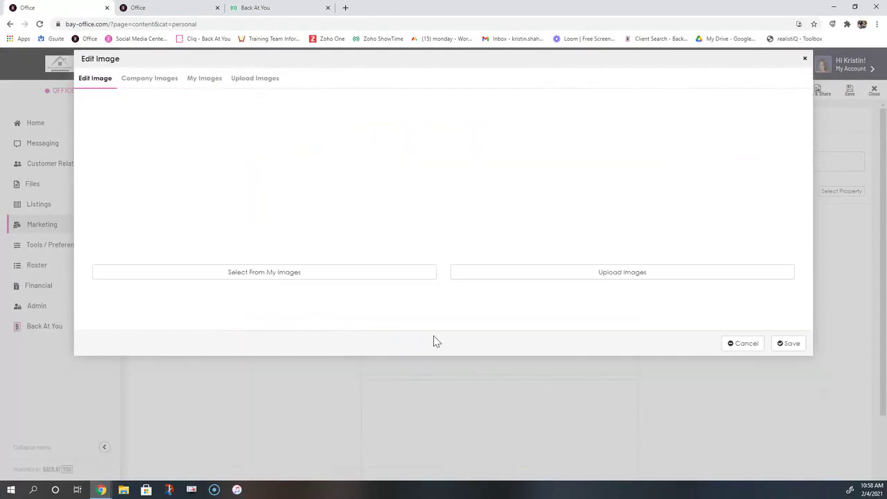
click(796, 348)
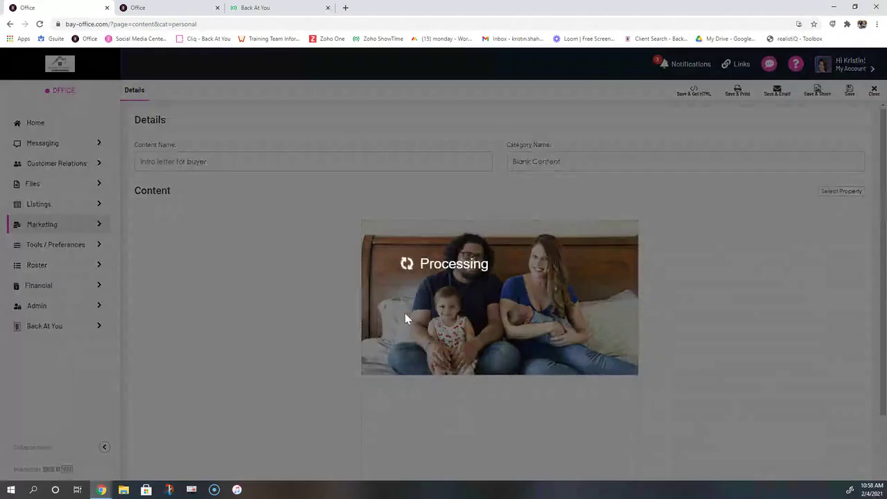
click(405, 313)
Enter 'Allow me to introduce myself and how I can help you during the home buying process'
text(Allo)
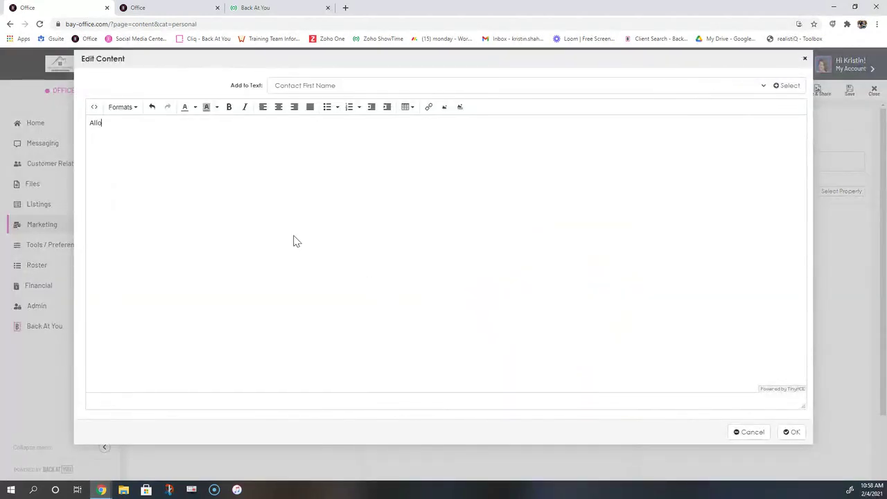
text(w me to u)
text(ntroduce myself)
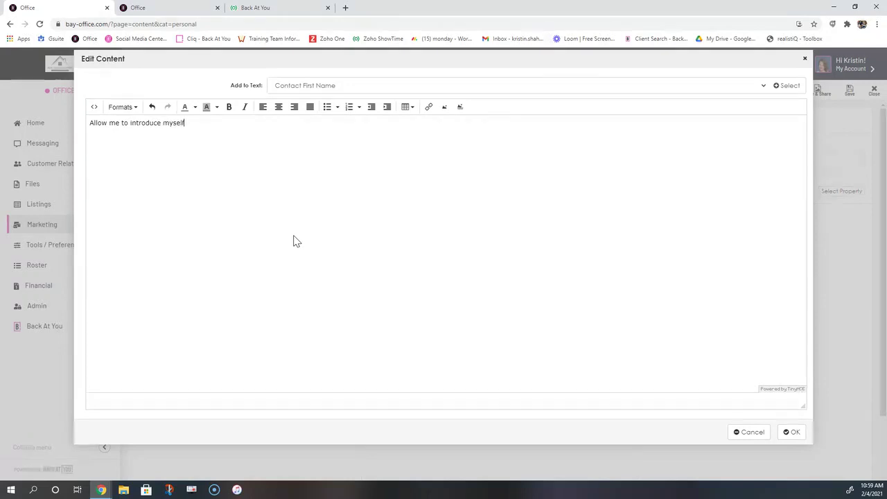
text( and h)
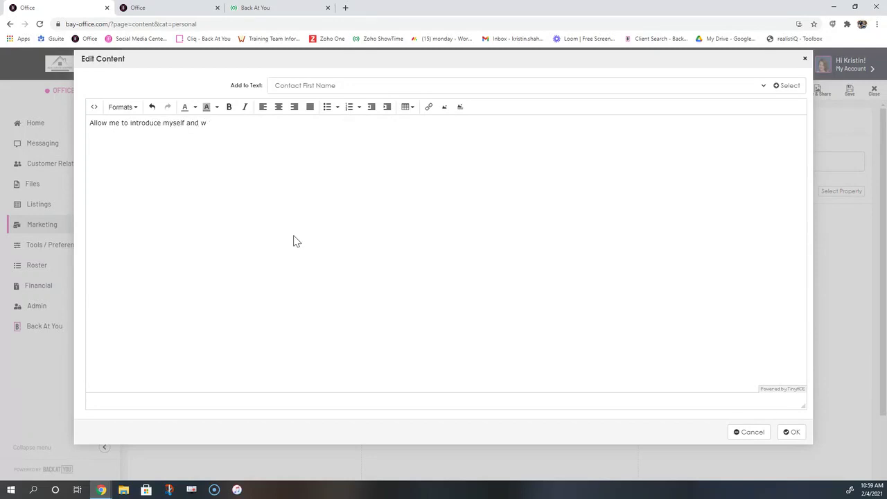
text(ow I can help you during)
key(BackSpace)
key(BackSpace)
text(the hom)
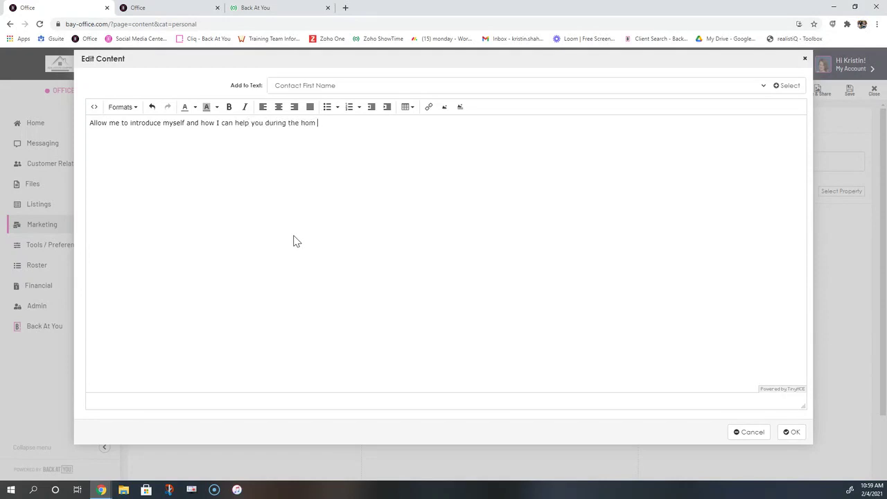
text(e buying process......)
click(792, 432)
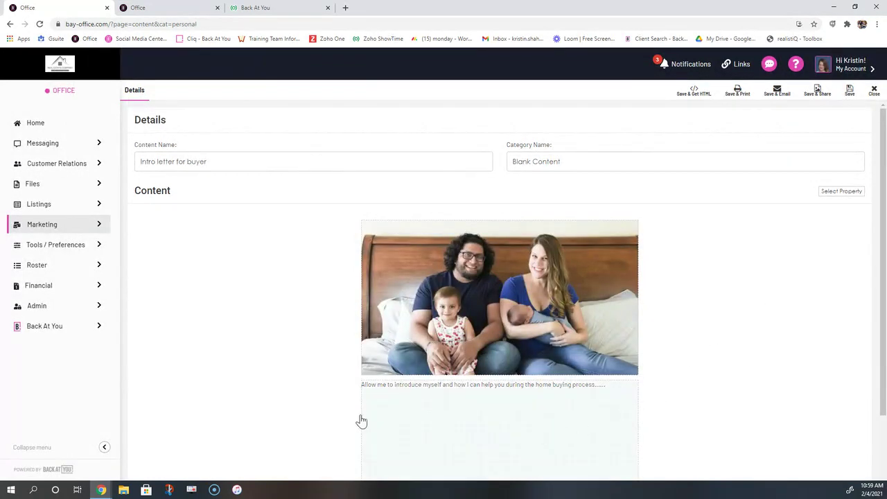
Save the Intro Letter For Buyer piece and close it back to the Personal content list
click(850, 93)
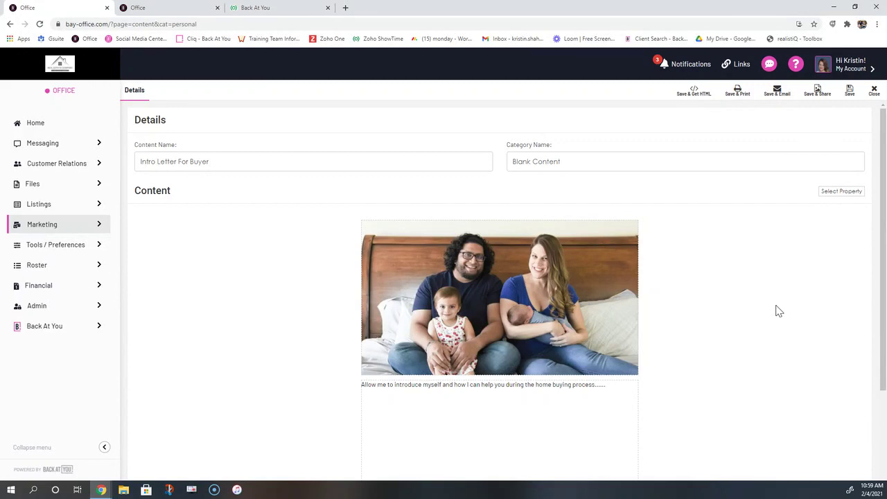
click(874, 90)
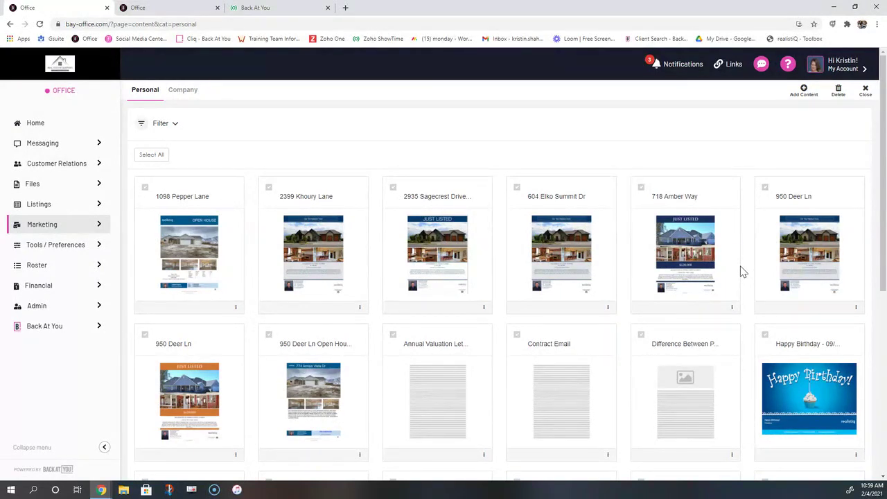
click(25, 229)
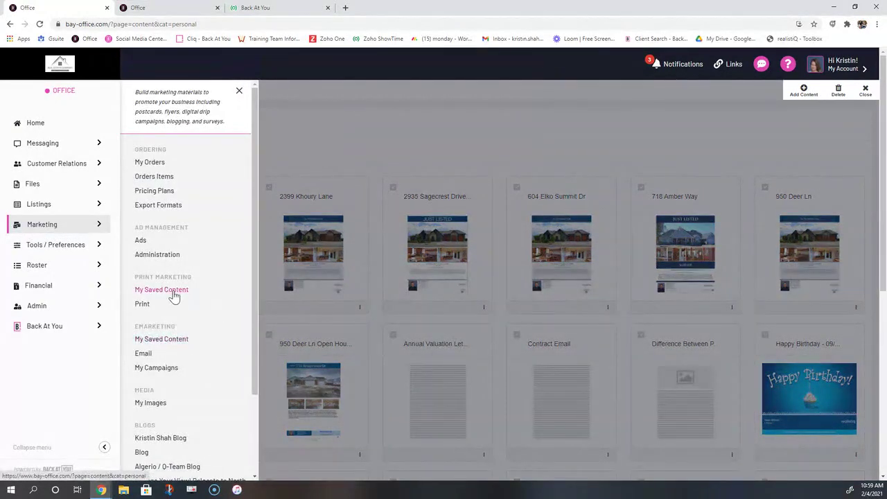
click(303, 125)
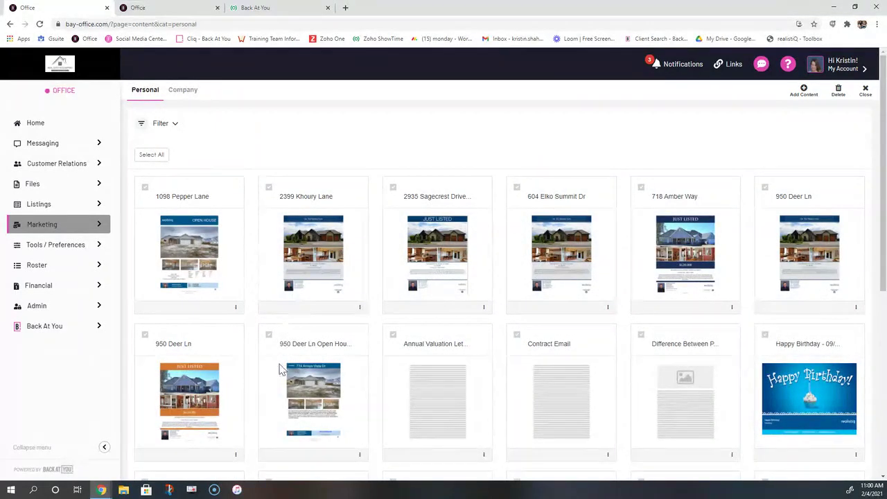
click(182, 91)
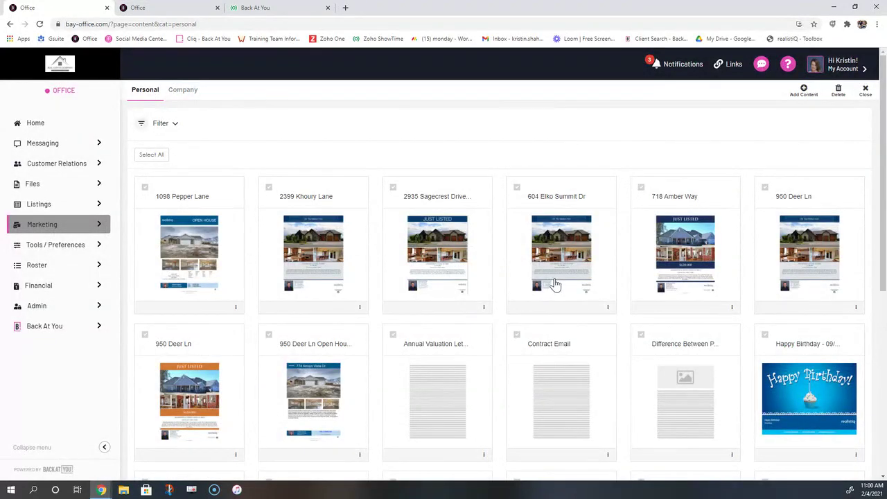
Start a new content piece and browse the template Category list
click(804, 92)
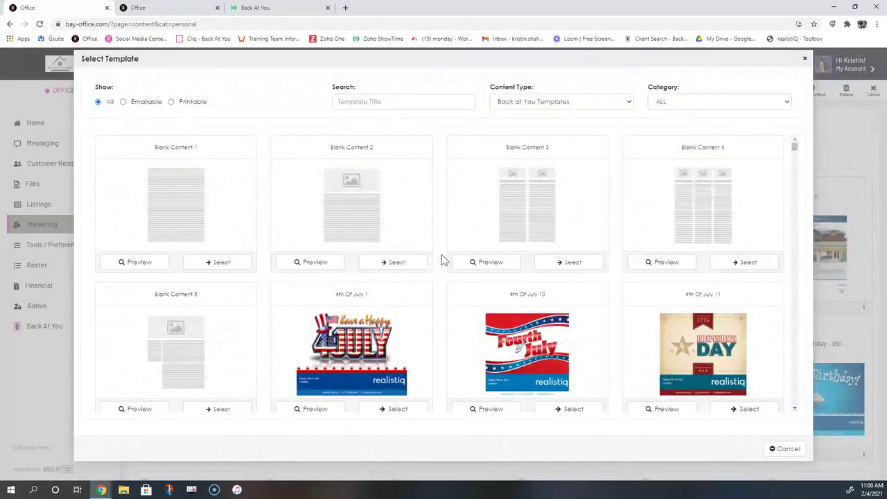
drag(679, 88, 646, 93)
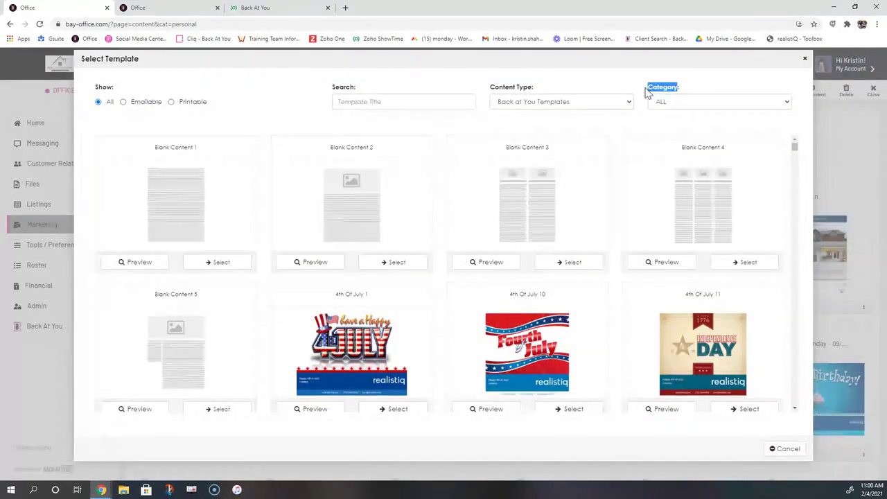
click(692, 106)
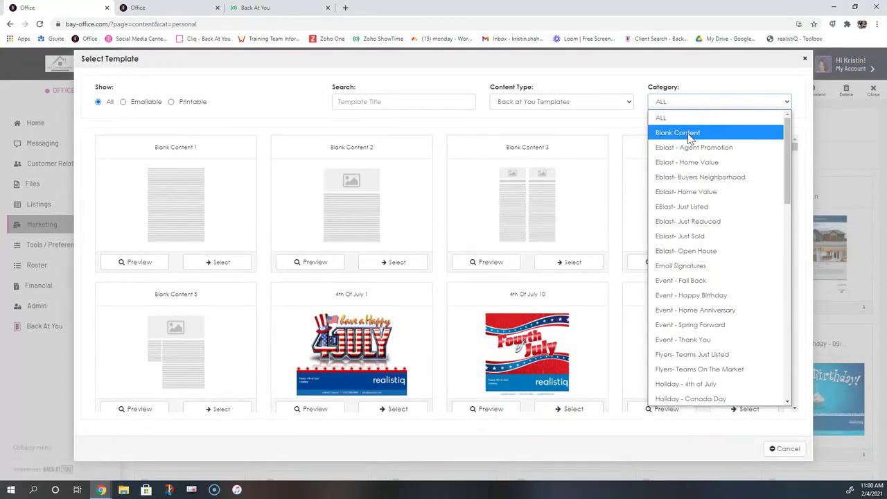
drag(785, 138, 786, 142)
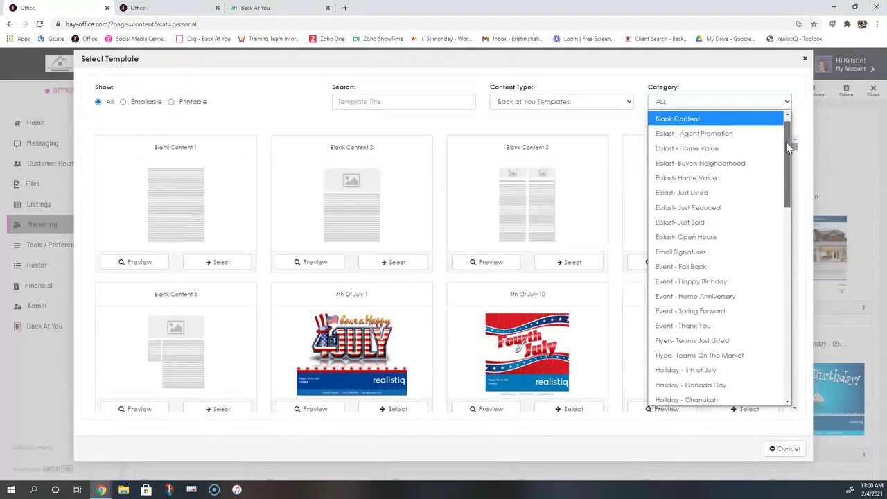
scroll(734, 243, down, 4)
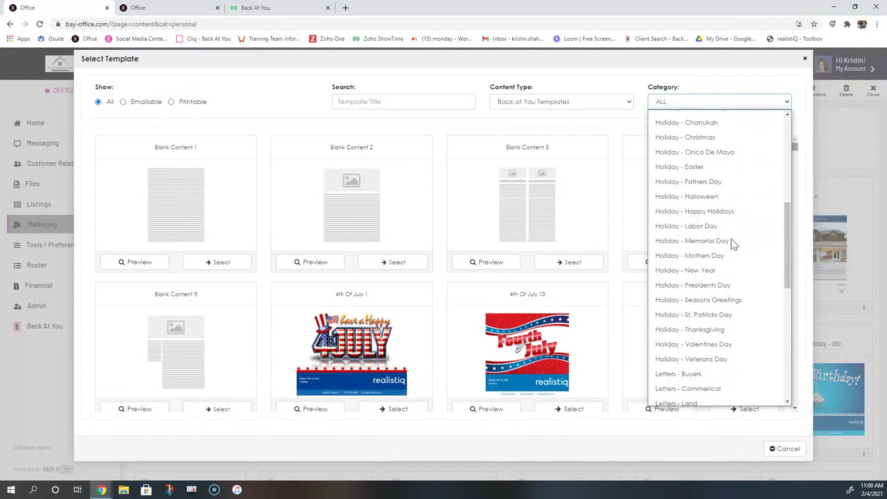
scroll(734, 242, down, 4)
scroll(694, 239, up, 1)
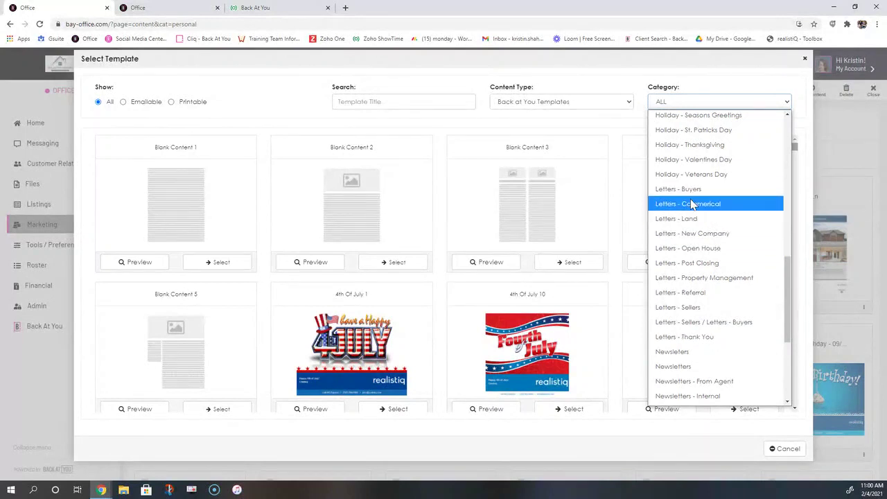
scroll(697, 308, down, 1)
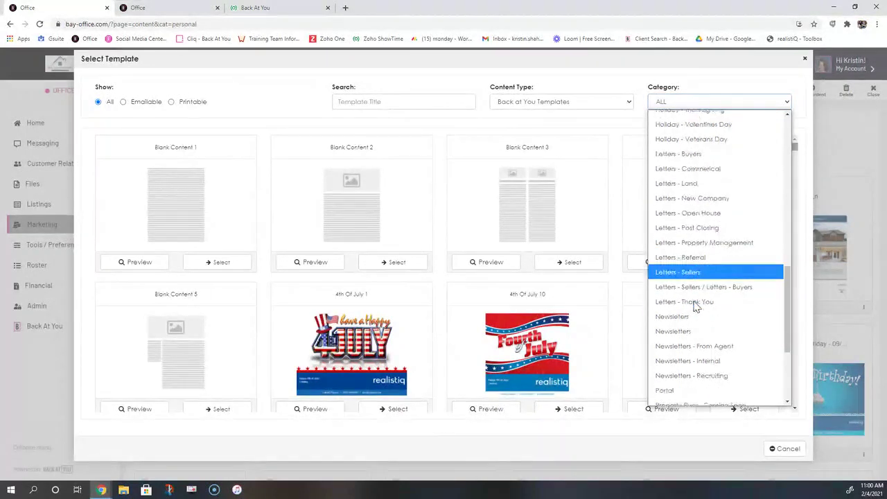
scroll(697, 305, down, 2)
scroll(694, 302, down, 3)
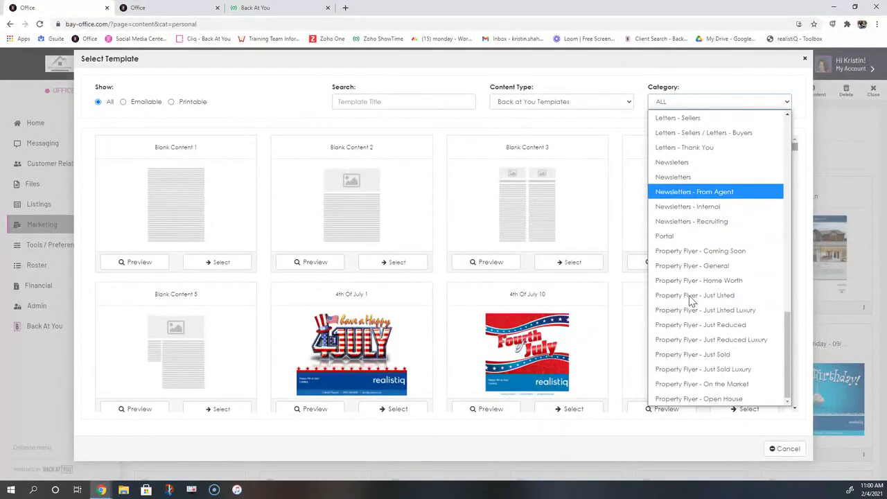
scroll(770, 307, up, 10)
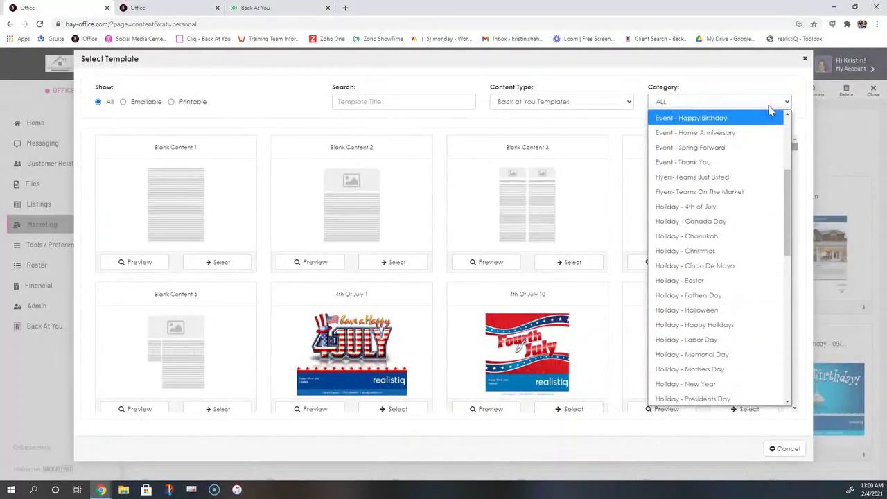
Dismiss the category list and template picker without choosing, then open Marketing
click(757, 81)
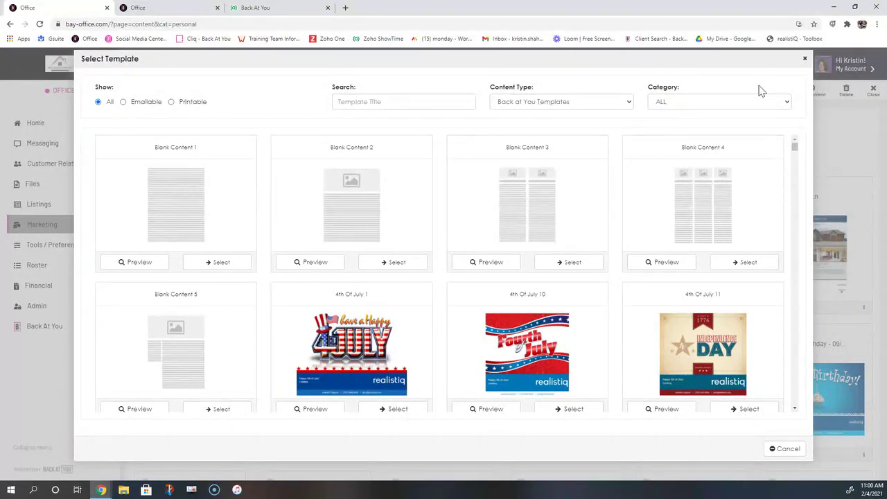
click(804, 58)
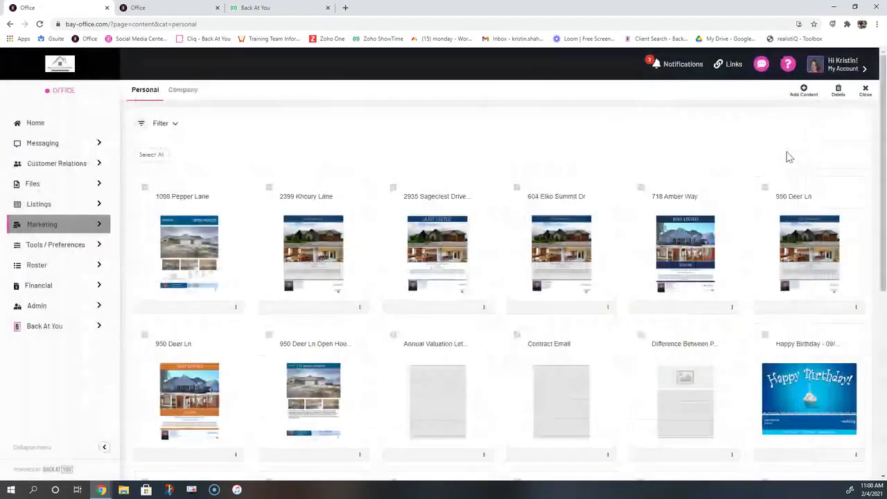
click(31, 233)
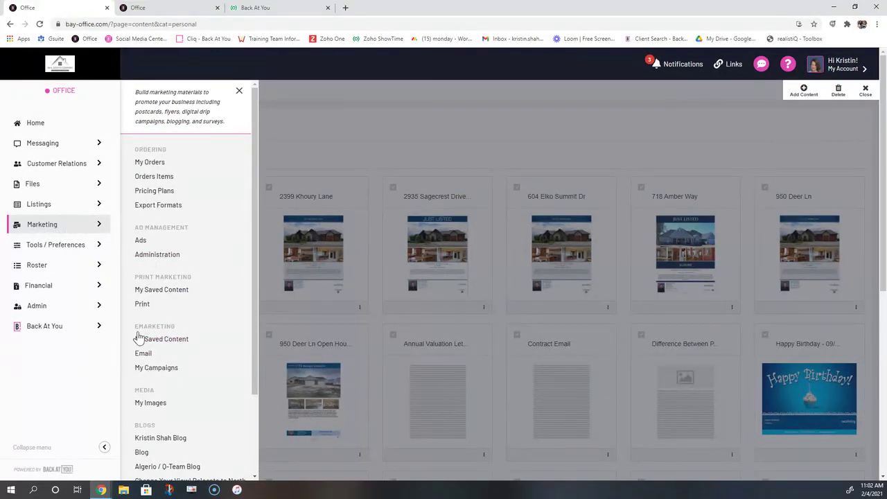
click(157, 369)
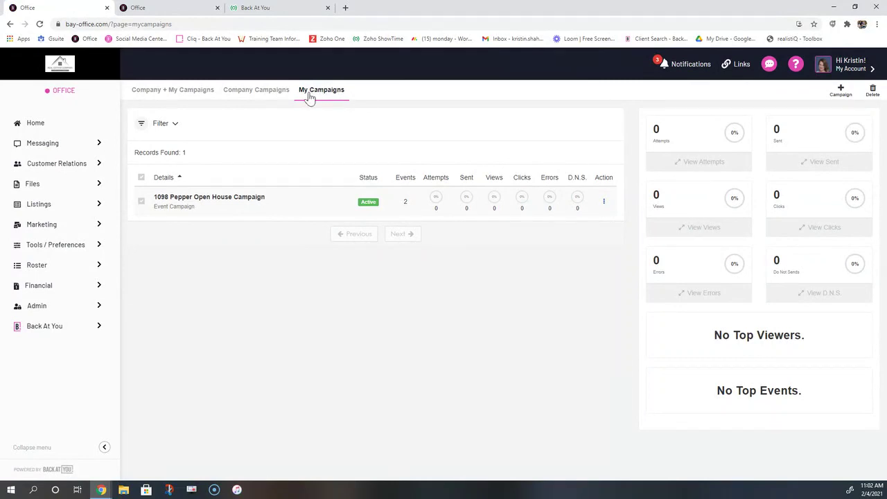
click(251, 96)
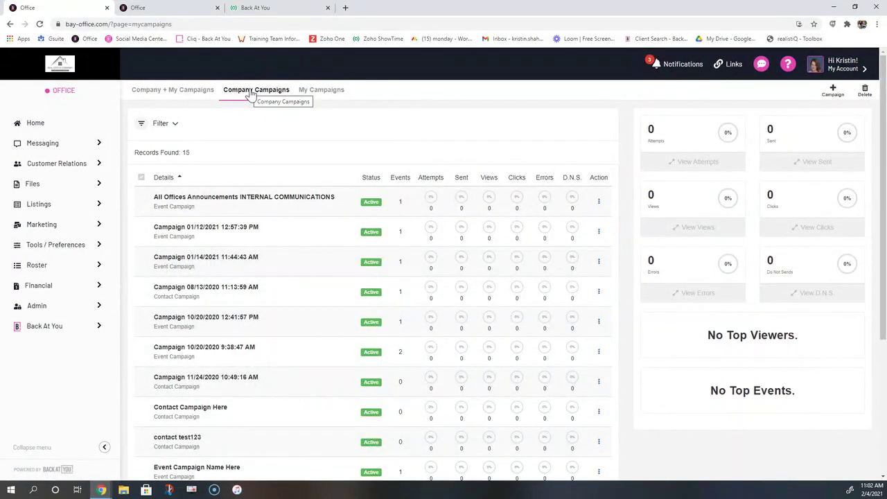
click(168, 94)
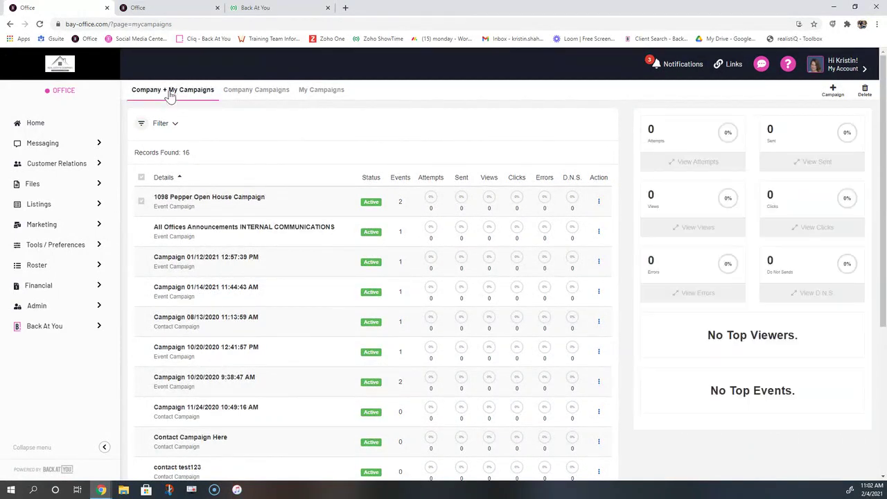
click(305, 91)
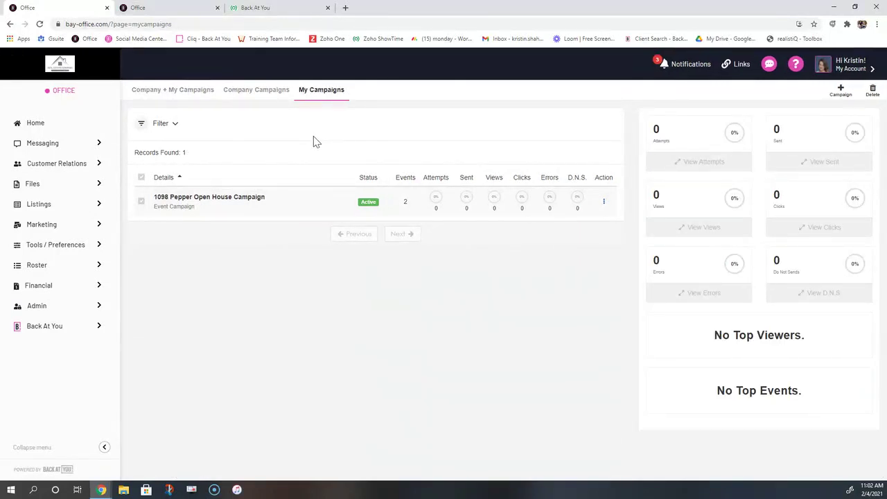
click(266, 93)
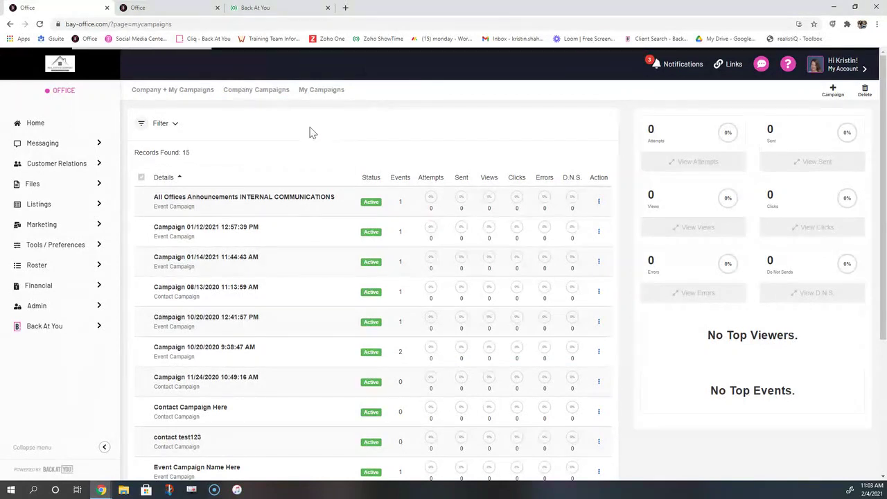
click(308, 90)
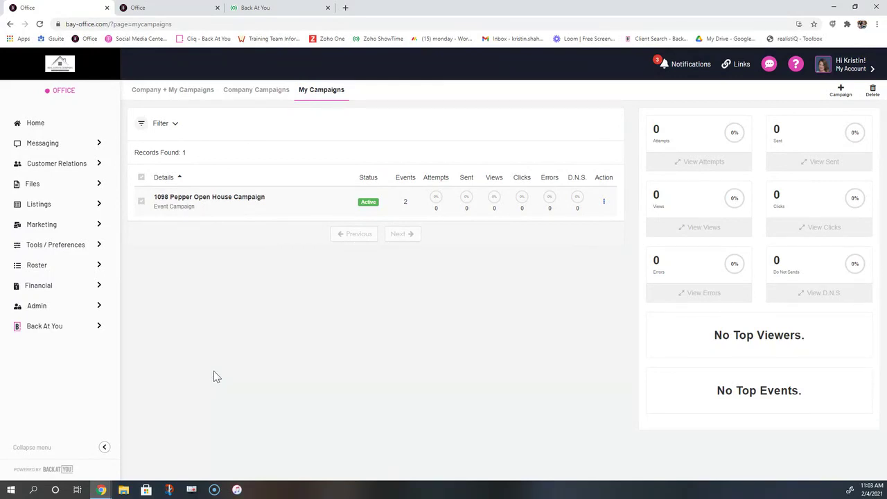
Start a new campaign named 'Prospective Buyer Campaign'
click(844, 99)
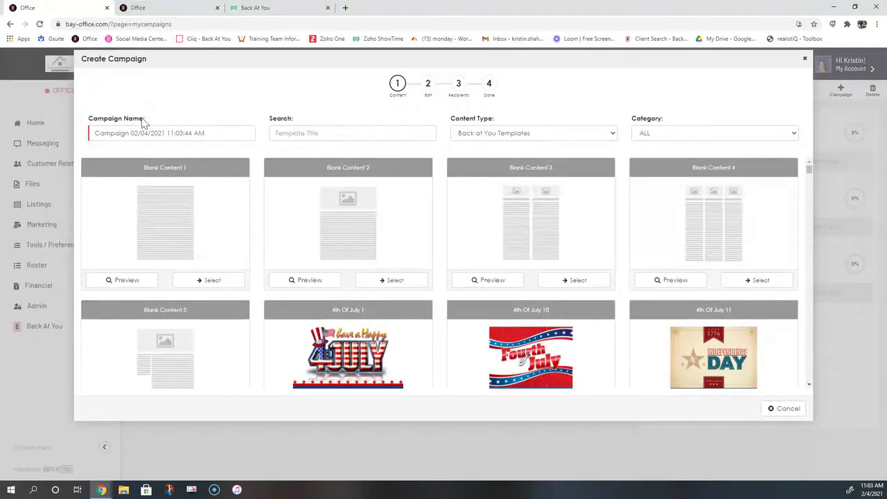
triple_click(91, 127)
triple_click(115, 132)
text(Prospecti)
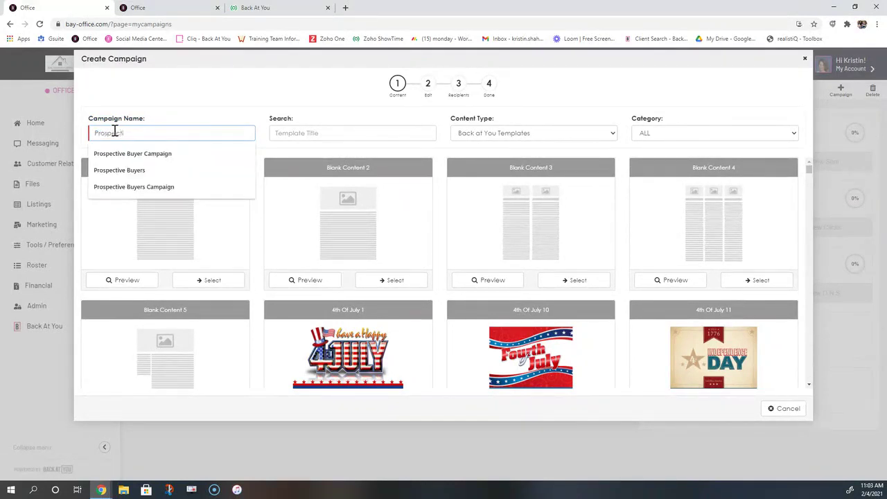
click(119, 153)
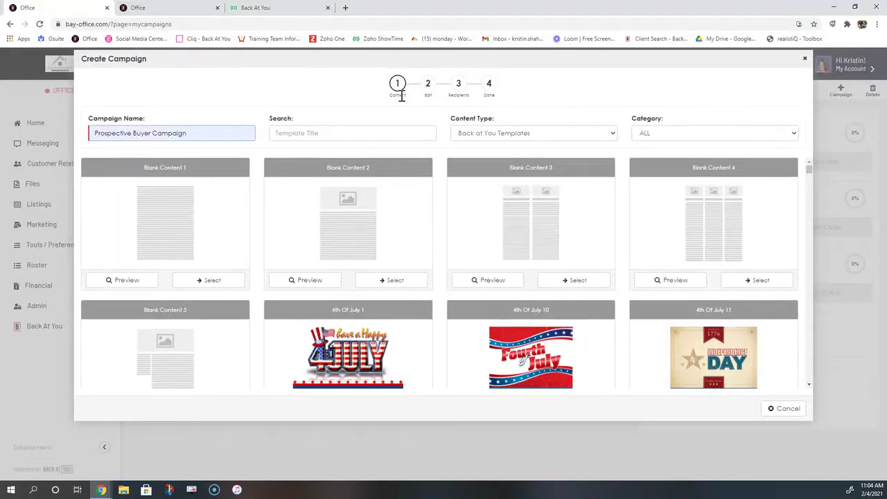
Set Content Type to My Content and browse down to the Difference Between Pre Ap And Pre Qual template
drag(666, 119, 633, 123)
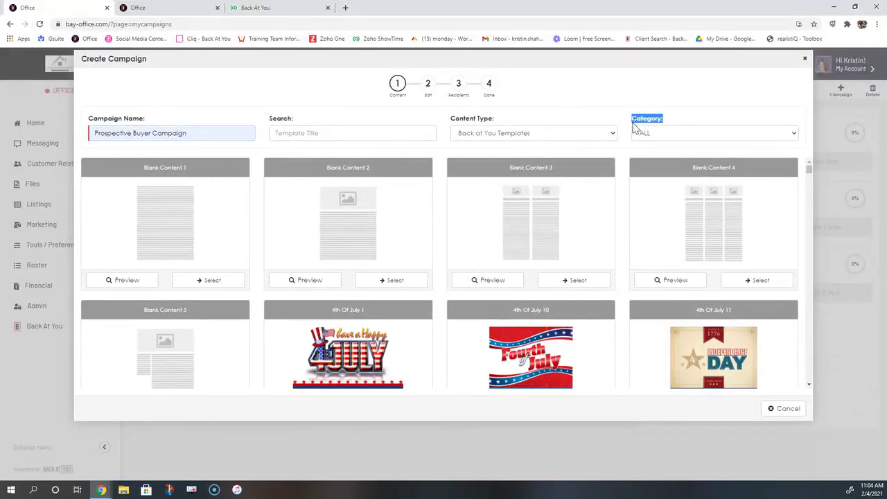
click(602, 136)
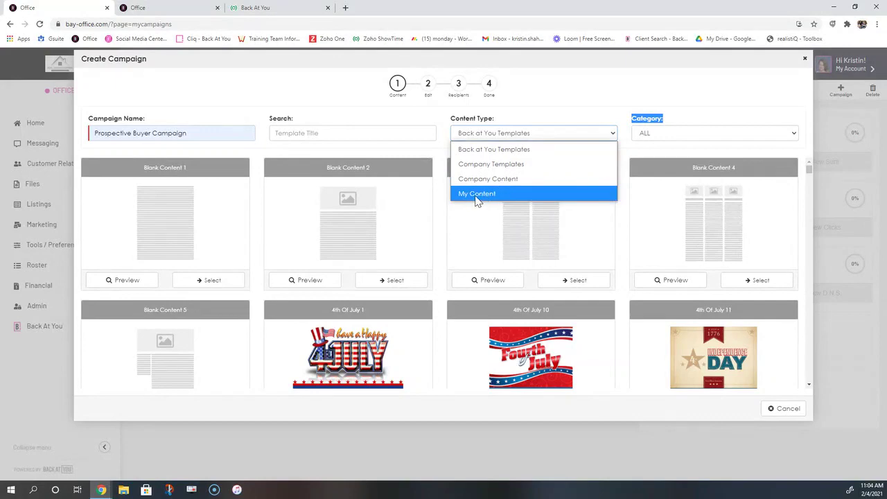
click(488, 195)
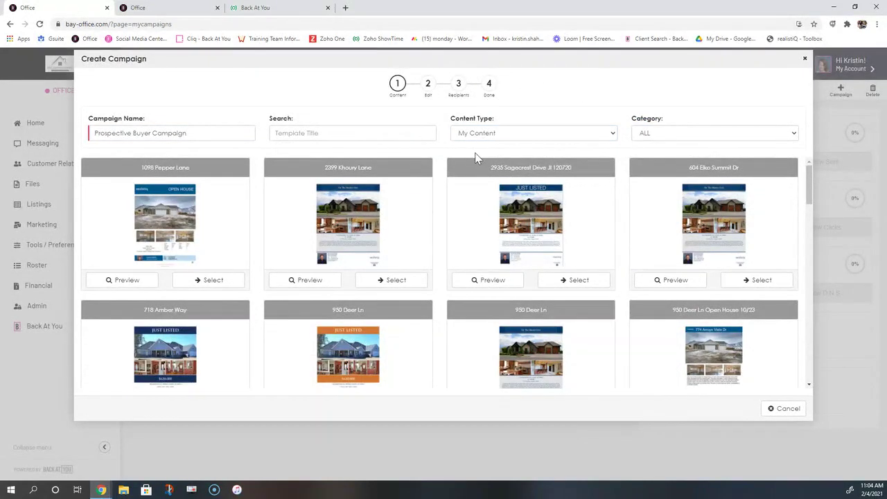
scroll(448, 200, down, 3)
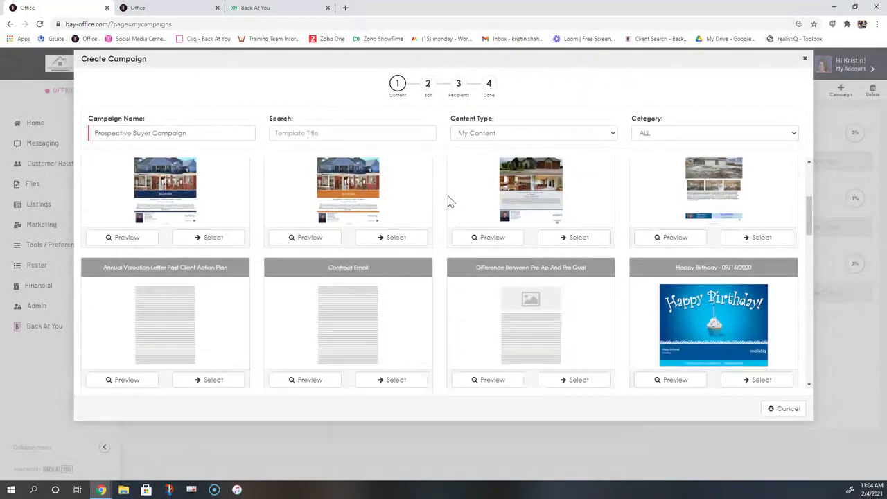
scroll(448, 199, down, 1)
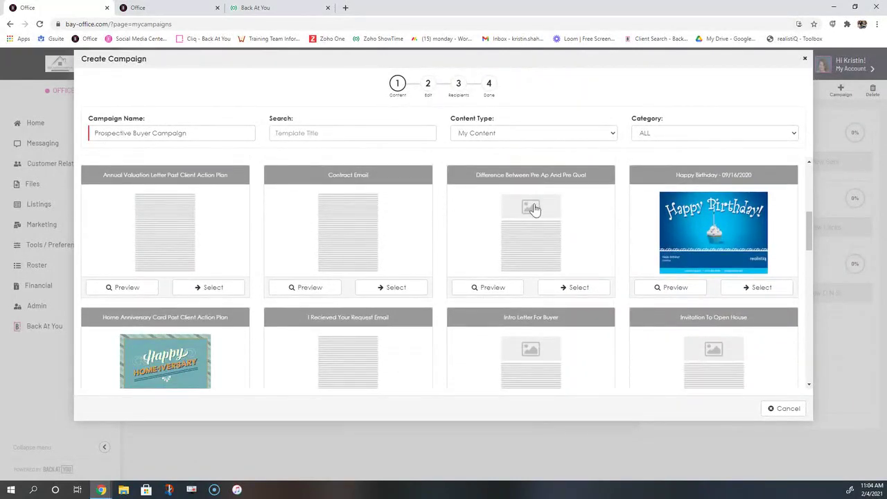
drag(588, 184, 469, 182)
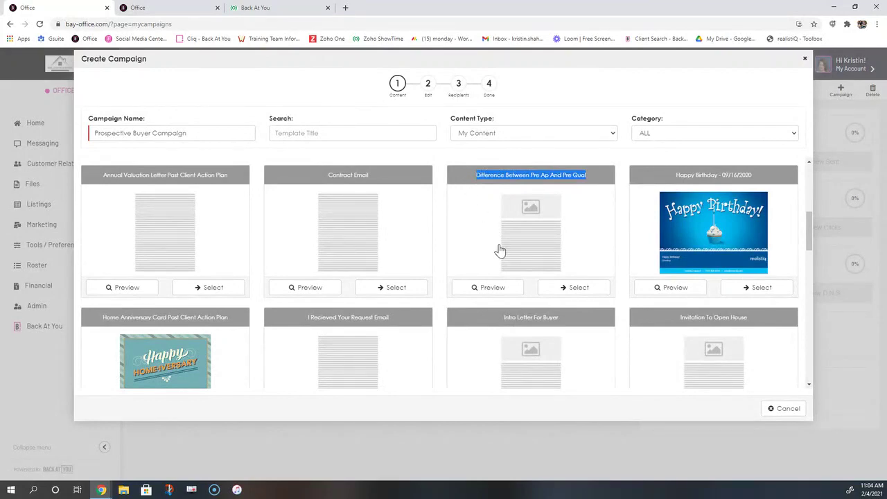
Use the Difference Between Pre Ap And Pre Qual template with subject 'Did you know the difference?'
click(573, 290)
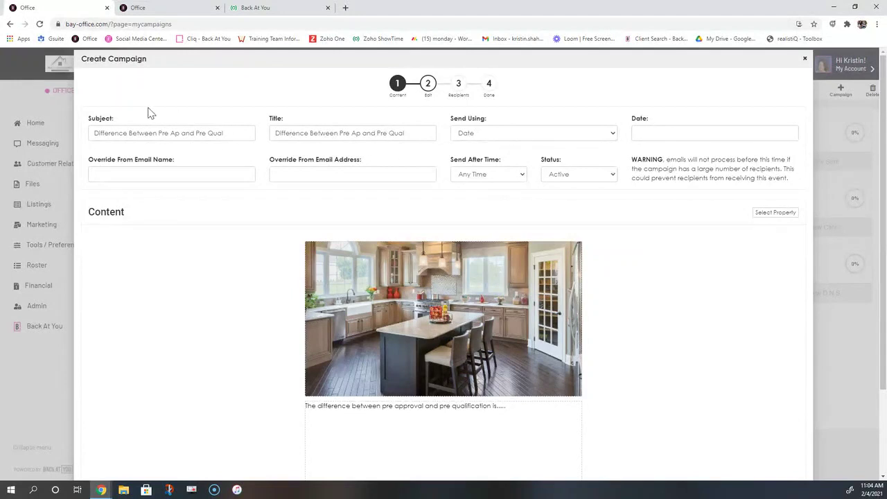
drag(138, 119, 93, 122)
drag(240, 135, 93, 134)
text(Did yo)
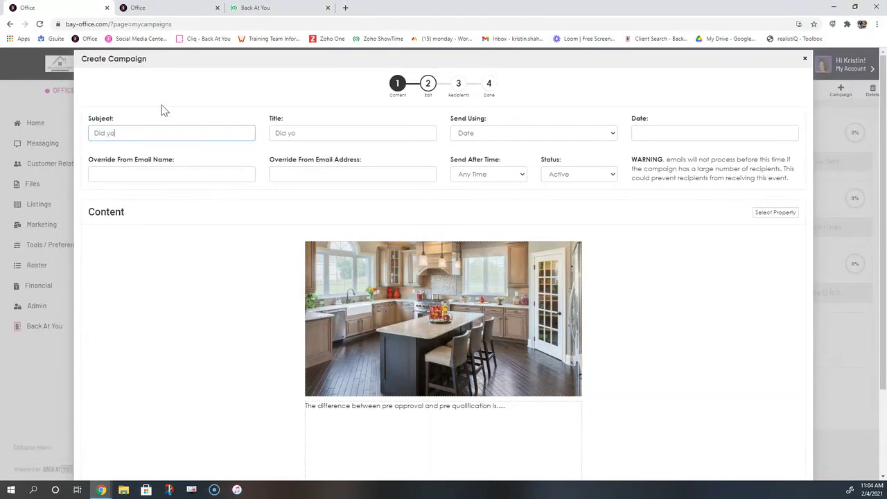
text(u know the difference)
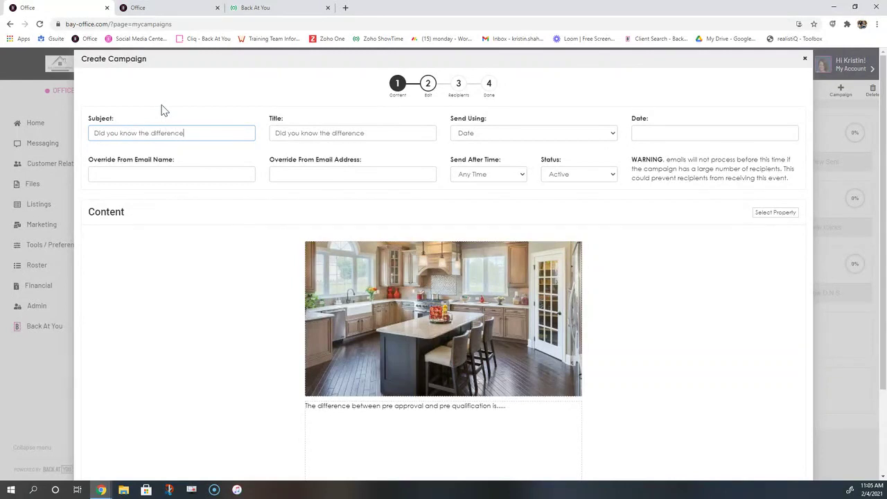
text(?)
Change the email title to 'Pre Qual vs. Pre App'
drag(276, 121, 271, 121)
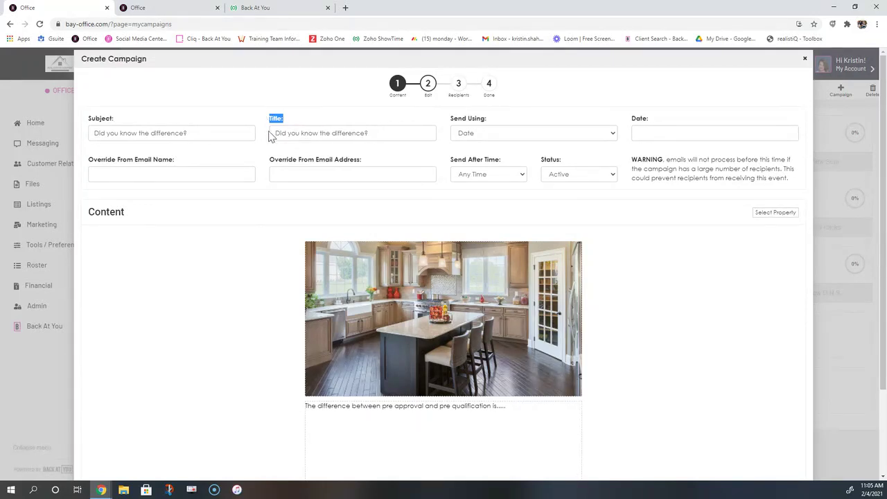
drag(408, 134, 272, 134)
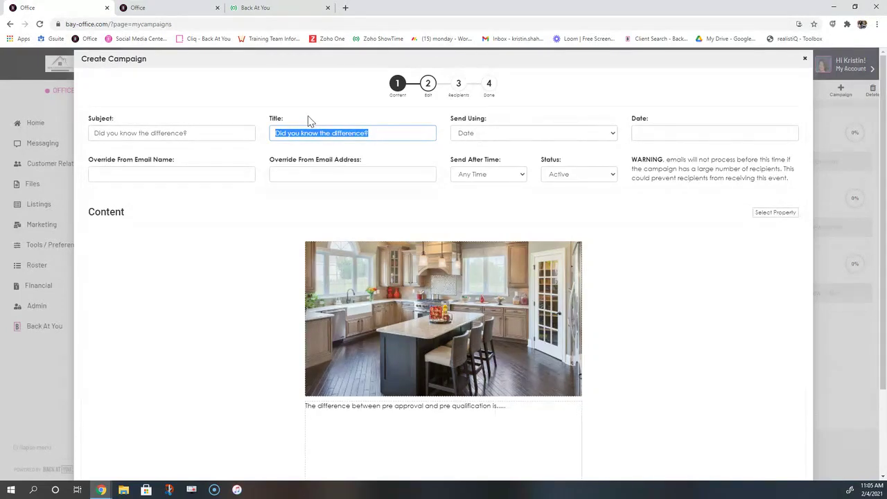
text(Pr)
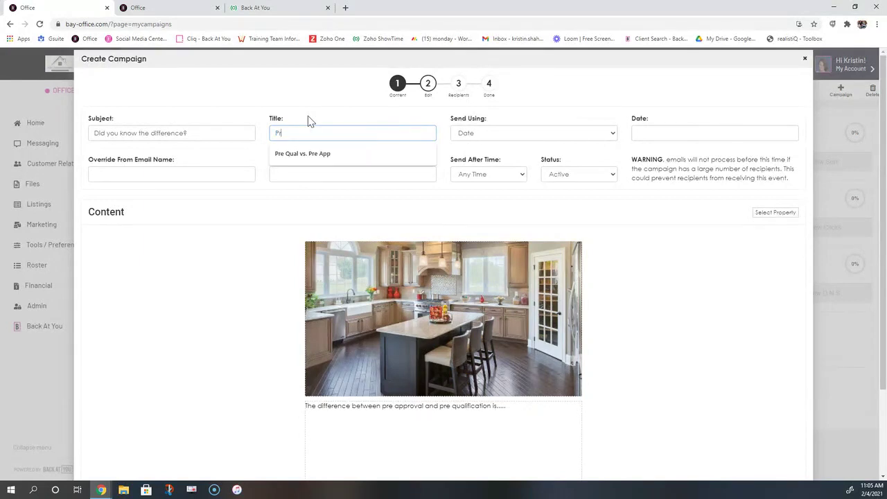
text(e Qual vs.)
key(Down)
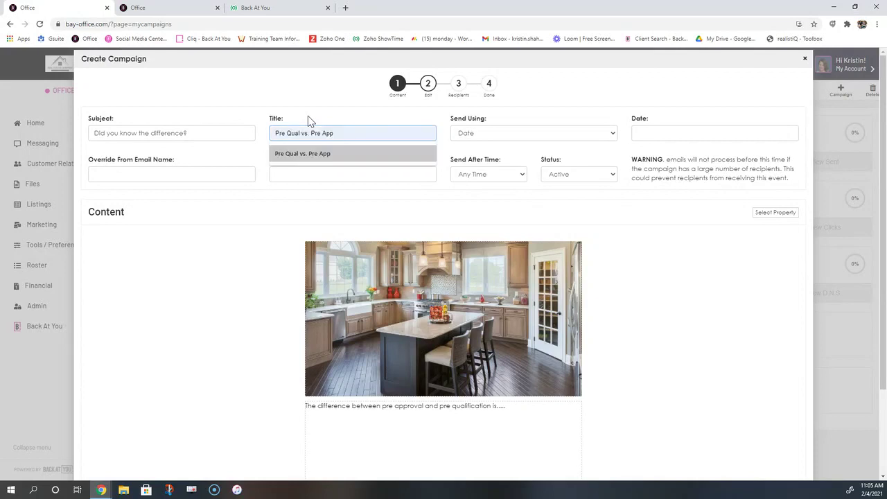
key(Tab)
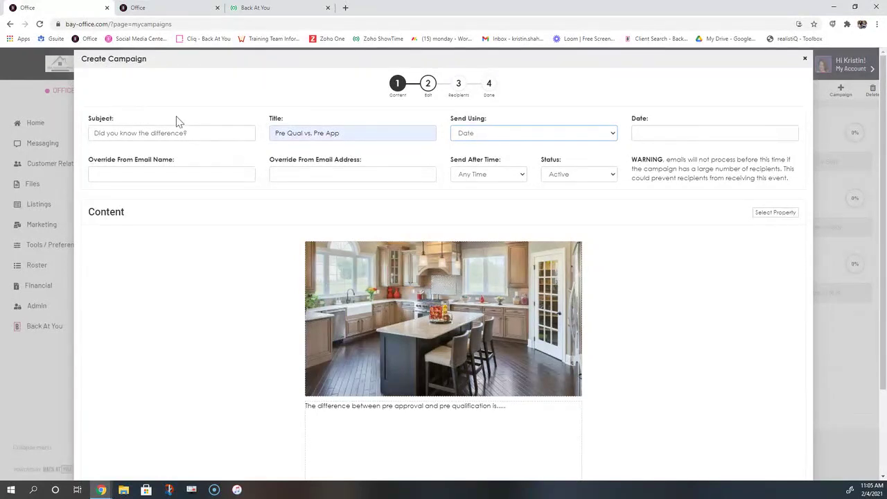
Keep Send Using on Date and pick February 6, 2021 (02/06/2021) as the send date
drag(502, 125, 452, 121)
click(515, 133)
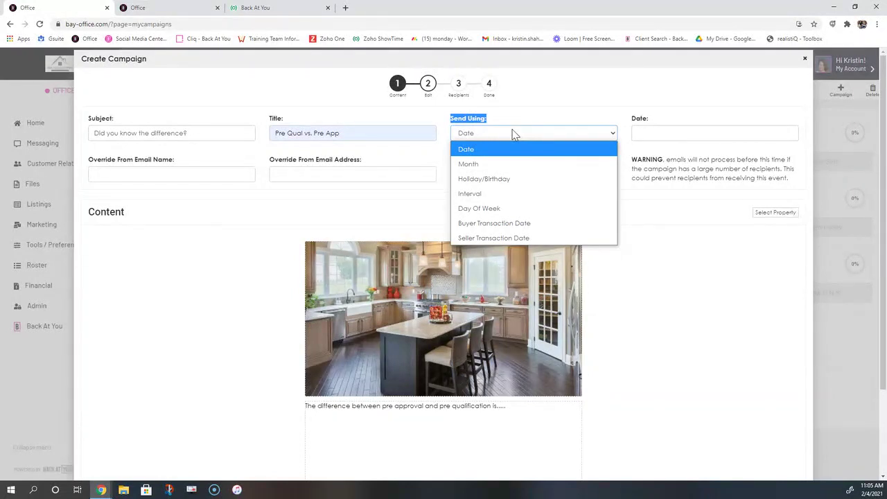
click(511, 149)
click(644, 135)
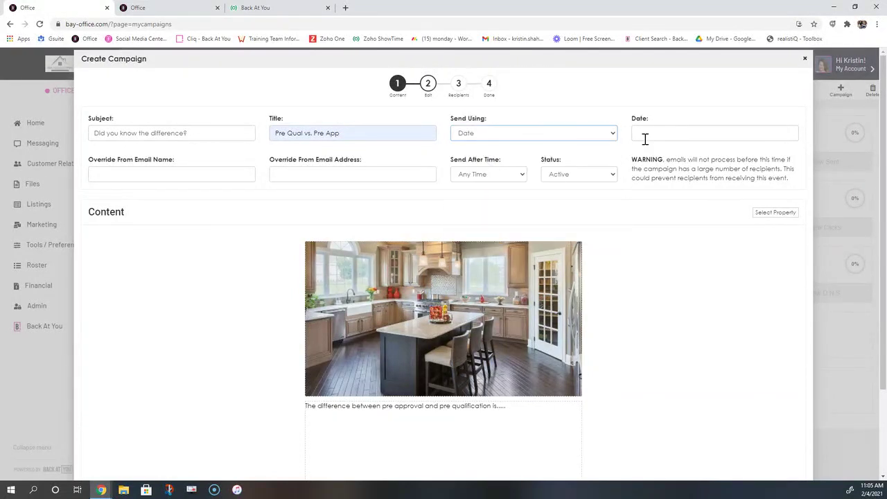
click(735, 182)
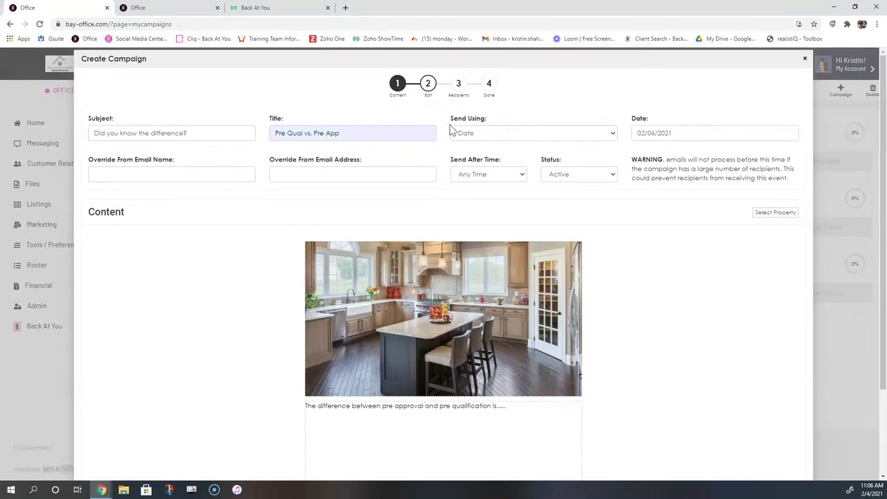
click(469, 135)
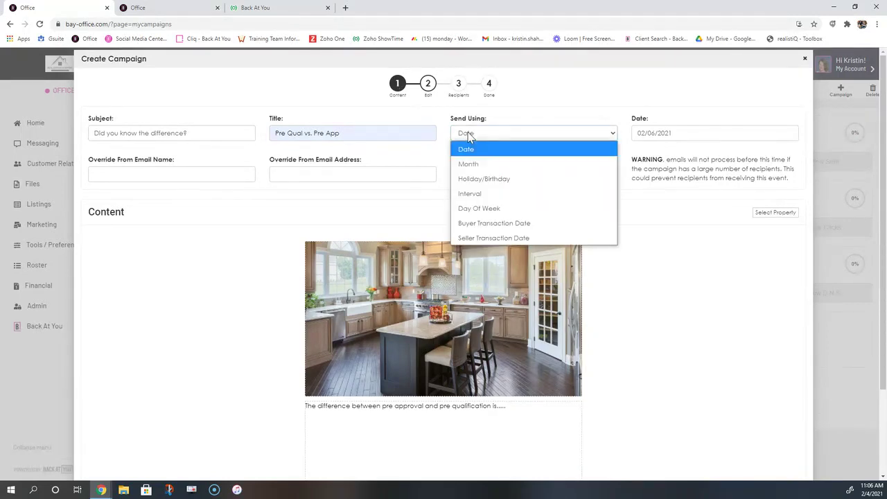
Try Send Using by Month (May 1st) and by Holiday/Birthday (Cinco de Mayo)
click(461, 164)
click(646, 135)
click(657, 207)
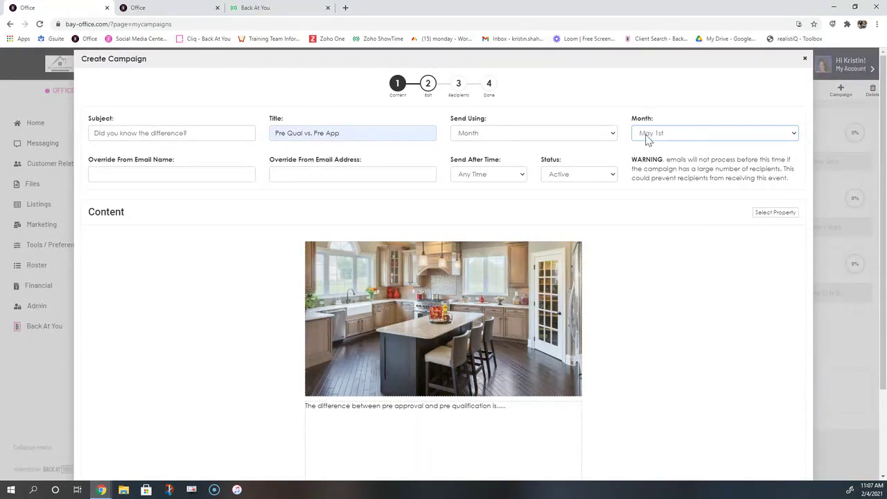
click(574, 136)
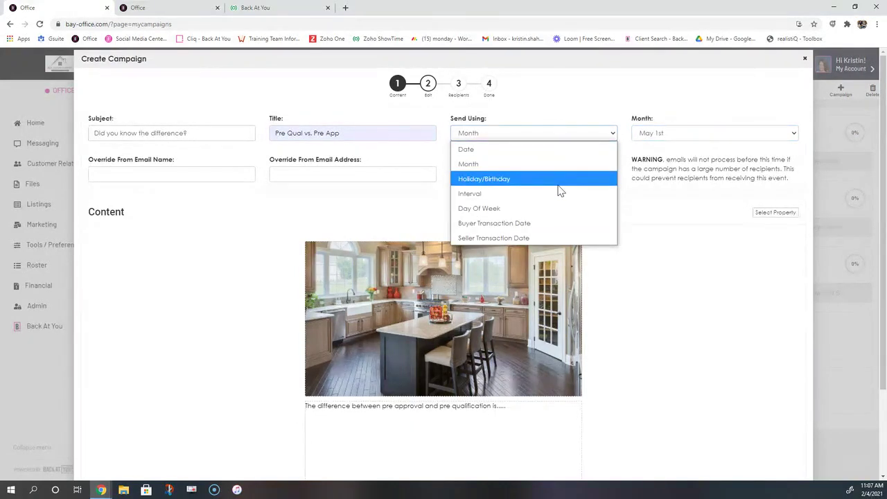
click(558, 179)
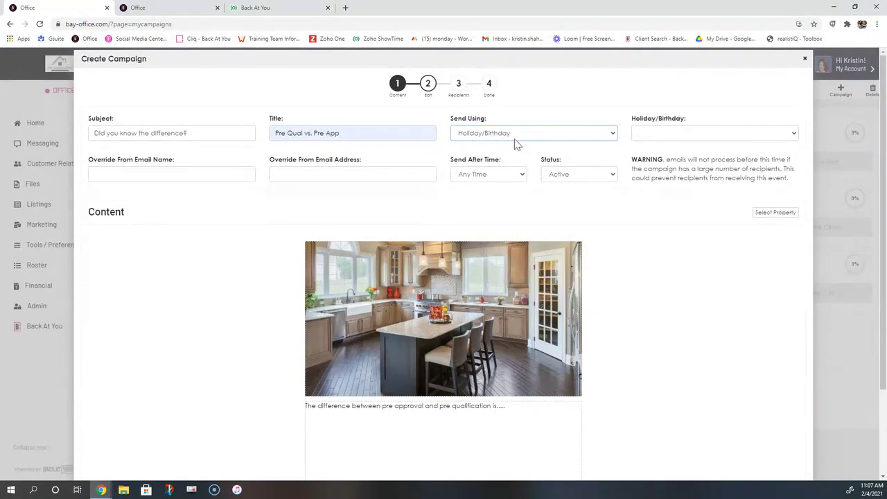
click(654, 137)
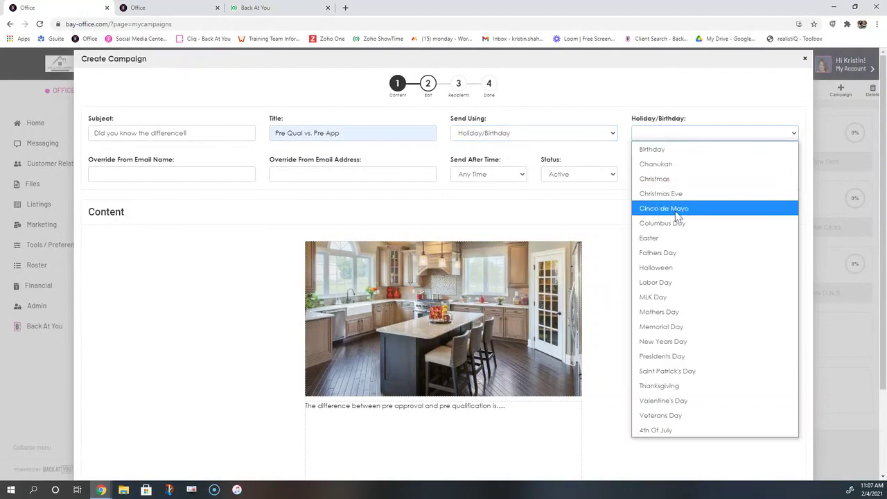
click(678, 211)
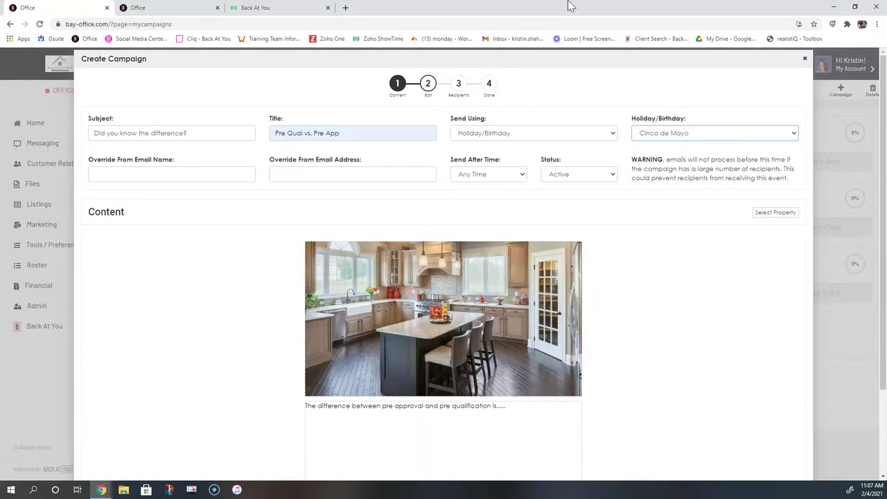
Try sending by Day of Week (Friday) and one year after the buyer transaction date
click(496, 134)
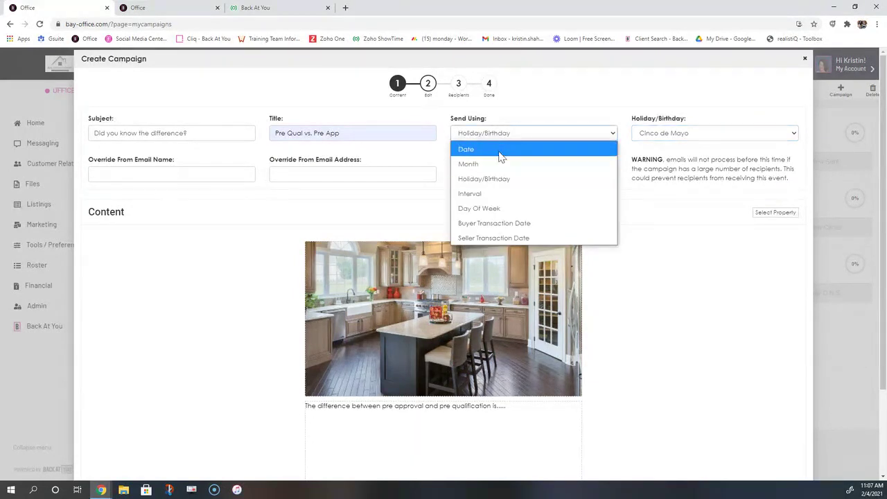
click(499, 212)
click(643, 135)
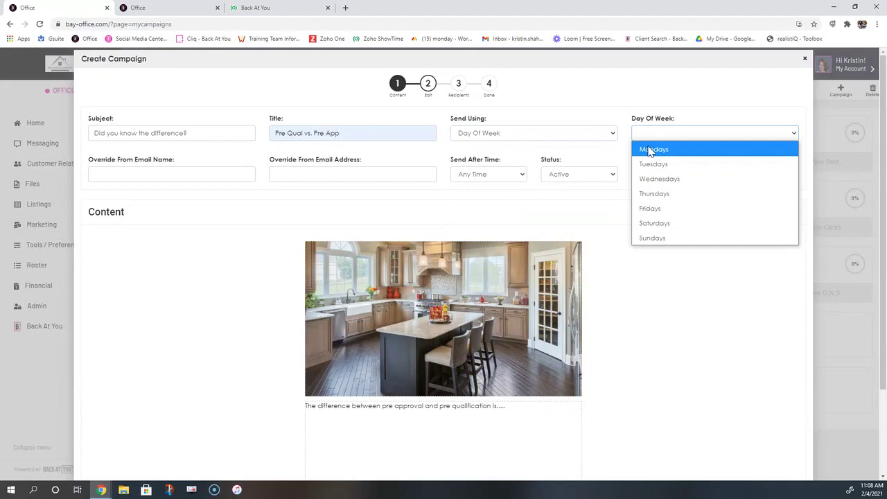
click(656, 210)
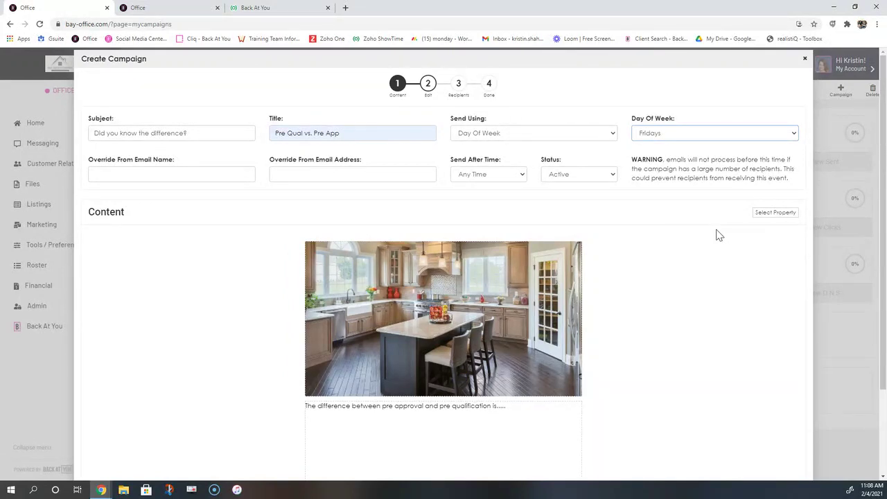
click(563, 132)
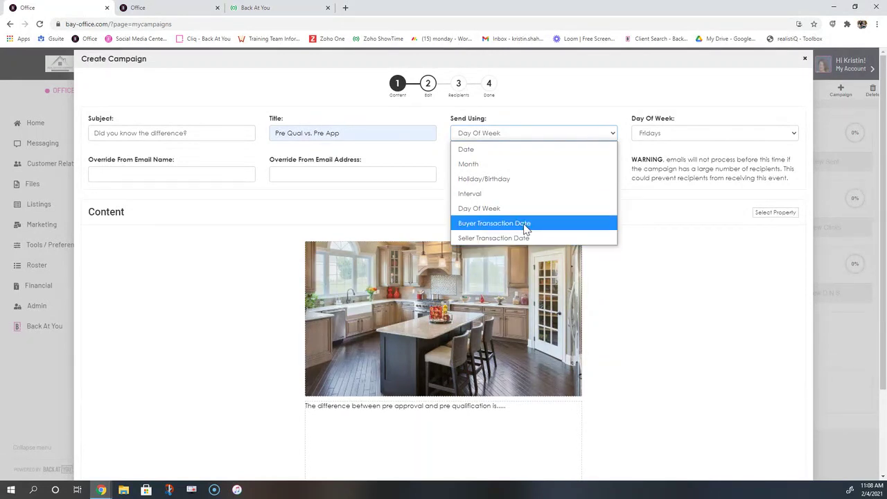
click(527, 223)
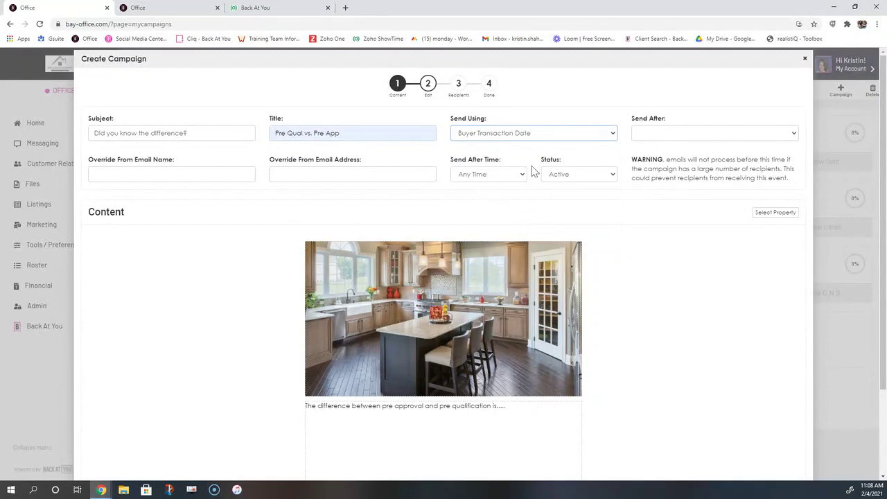
click(682, 135)
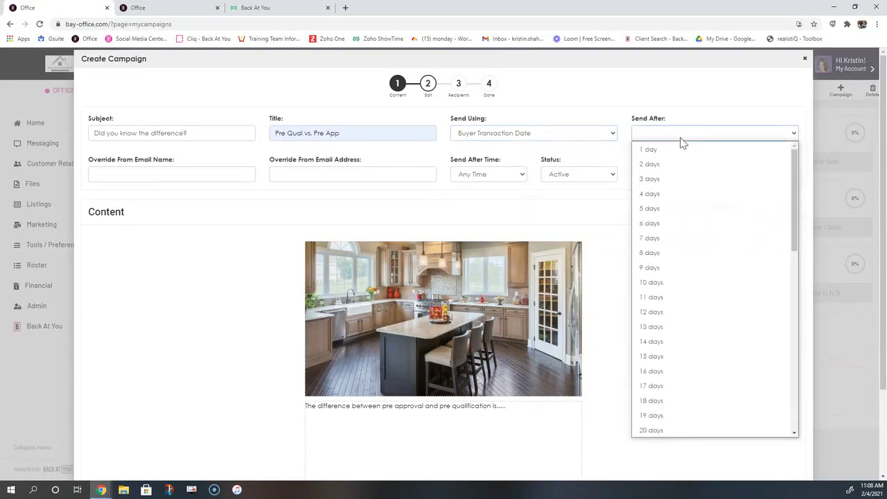
scroll(698, 242, down, 4)
scroll(699, 241, down, 3)
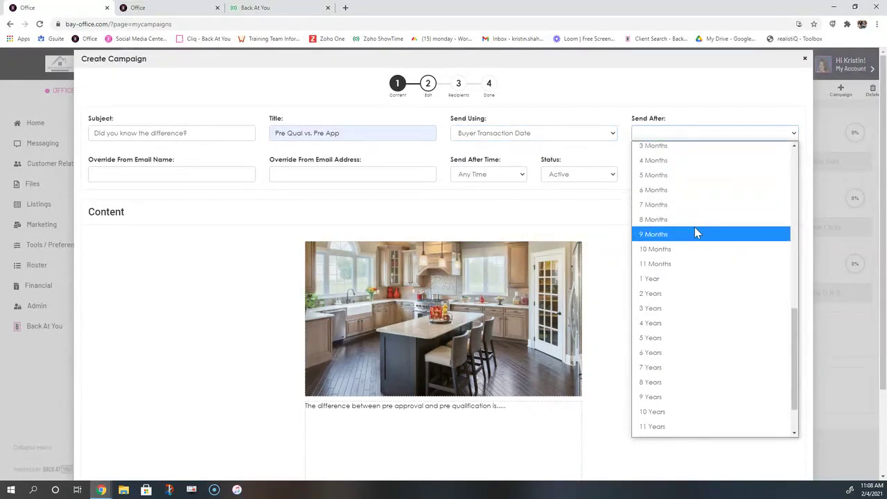
click(694, 279)
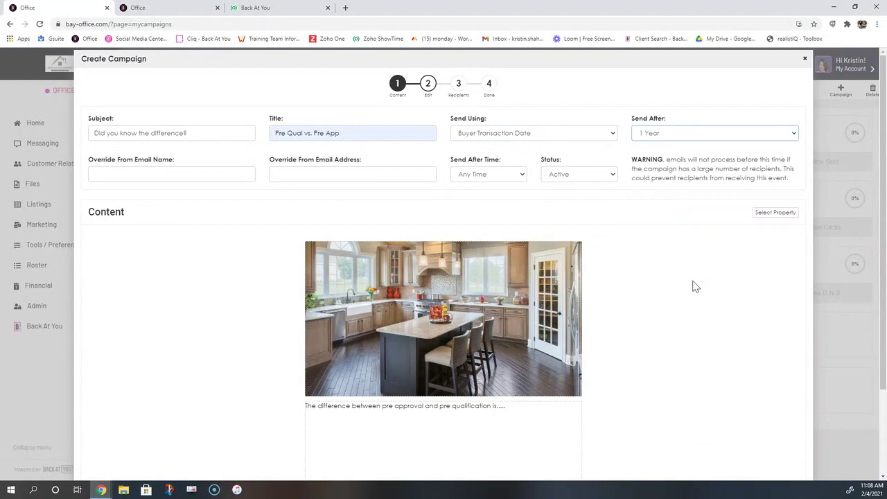
Switch Send Using to Interval and enter an interval of 1
click(544, 135)
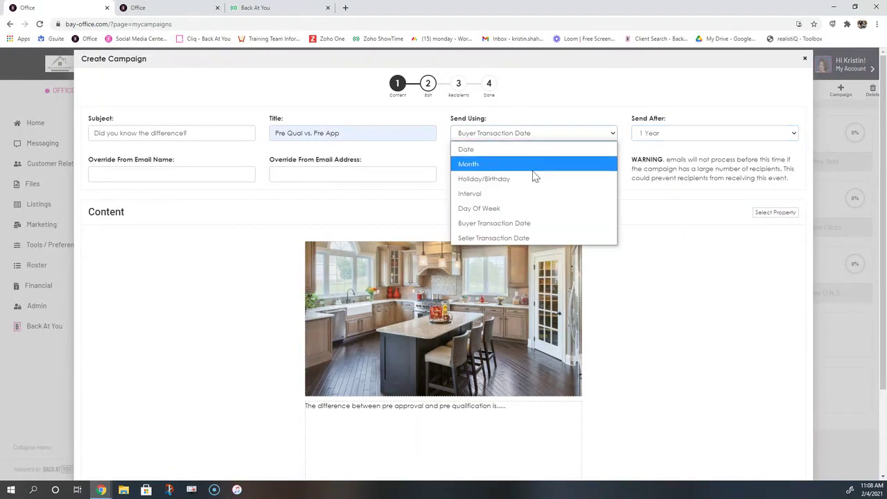
click(532, 196)
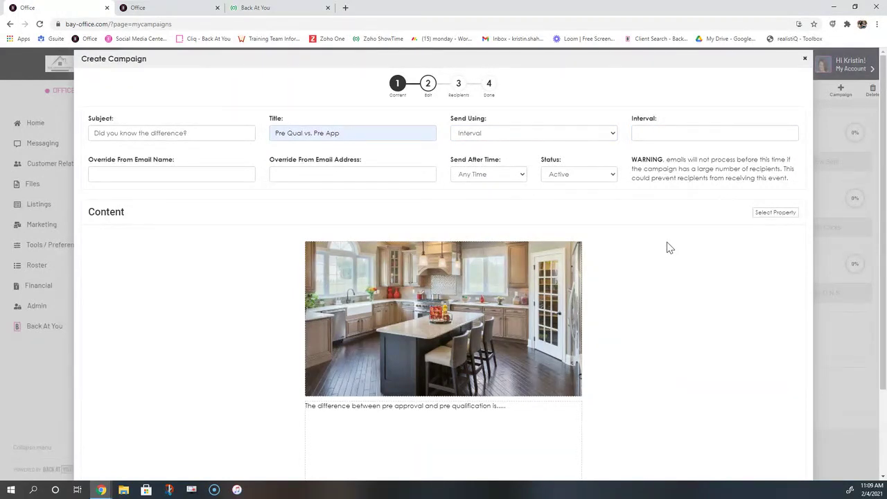
click(648, 136)
text(1)
click(659, 327)
drag(510, 165, 444, 163)
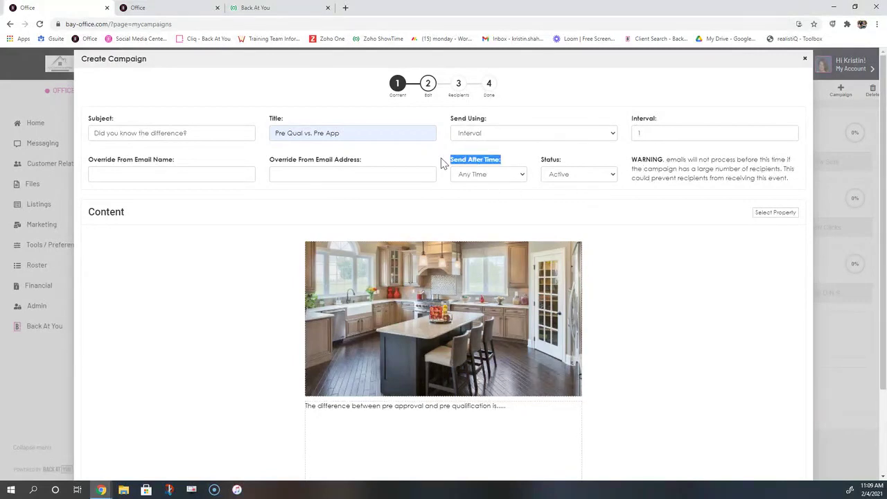
Choose 9:00 AM as the Send After Time and review the rest of the dialog
click(491, 175)
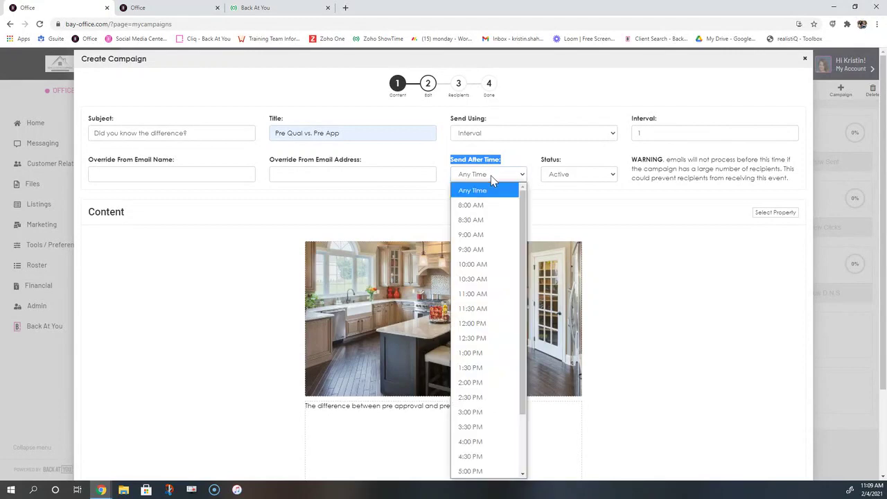
click(486, 238)
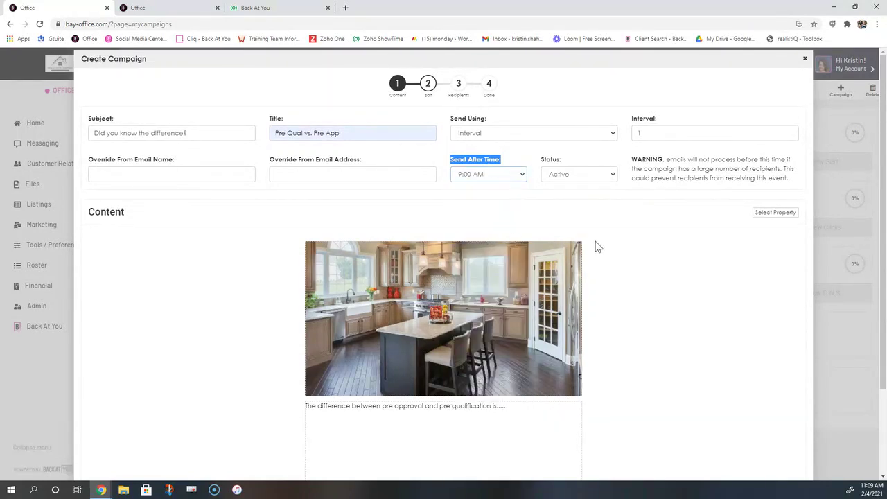
click(500, 174)
click(587, 210)
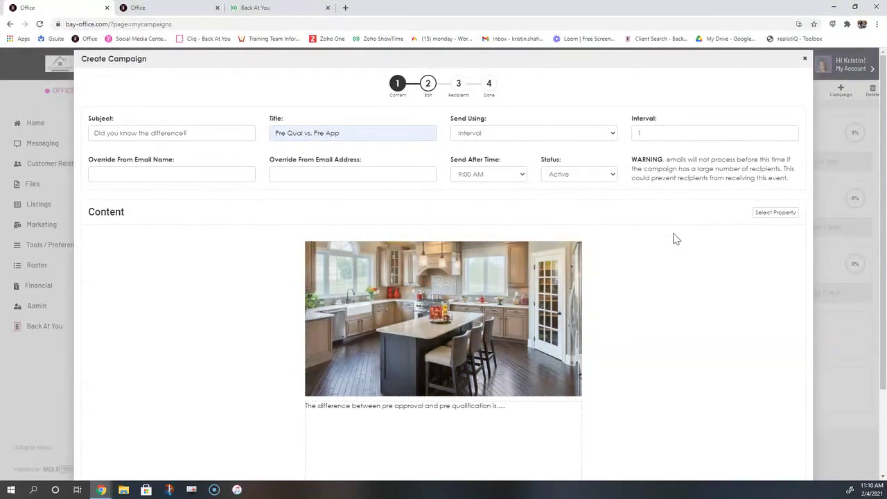
scroll(675, 238, down, 2)
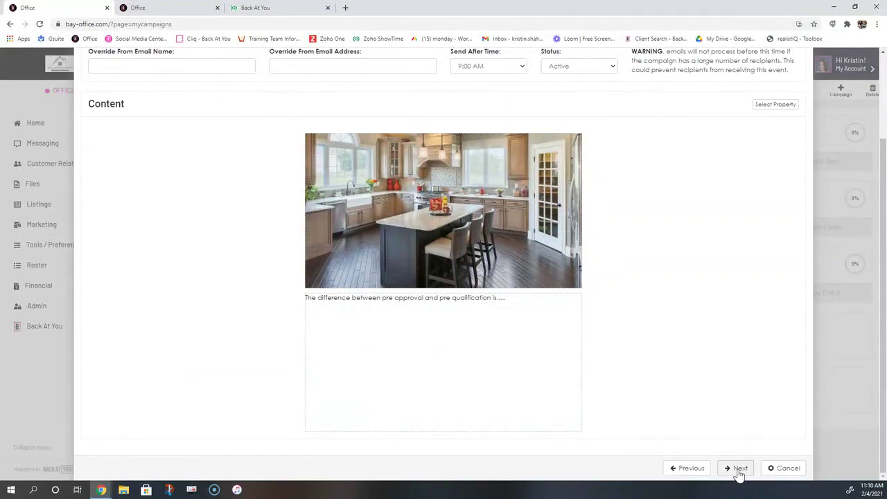
Save changes for this event only, finish with no recipients, and close the confirmation
click(739, 469)
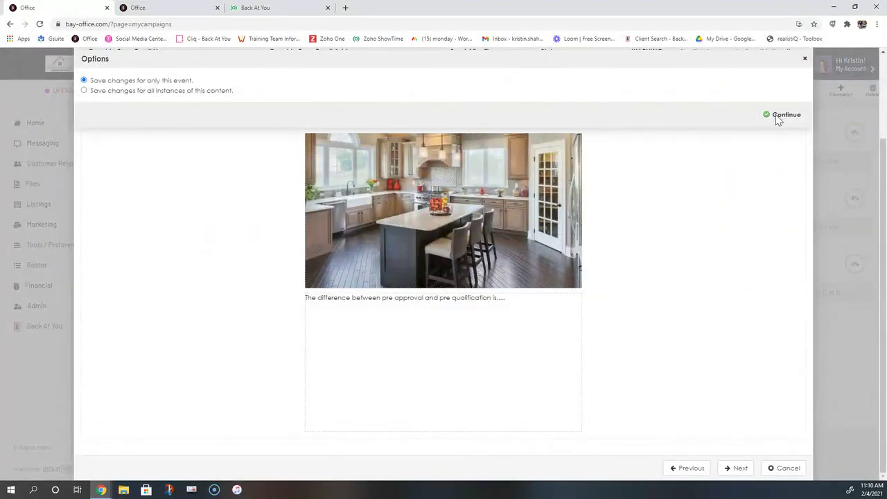
click(778, 119)
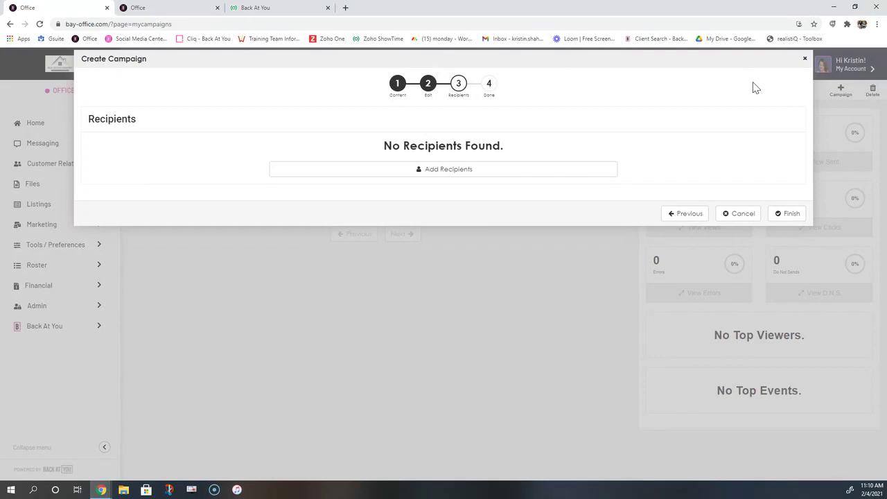
click(786, 215)
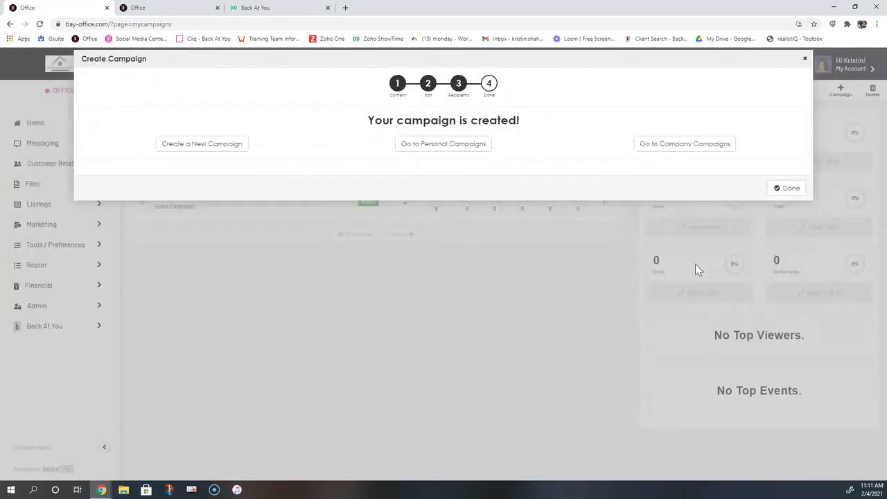
click(777, 196)
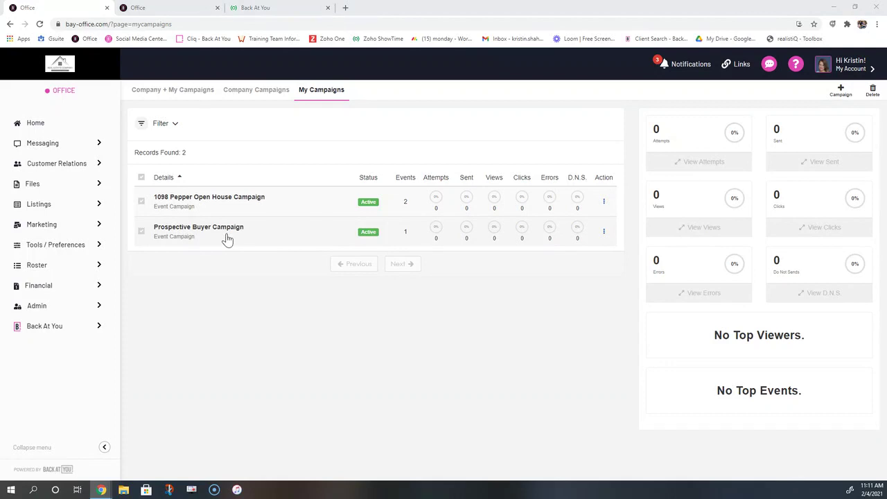
Open Prospective Buyer Campaign and start a new event from the Add Event template gallery
click(202, 234)
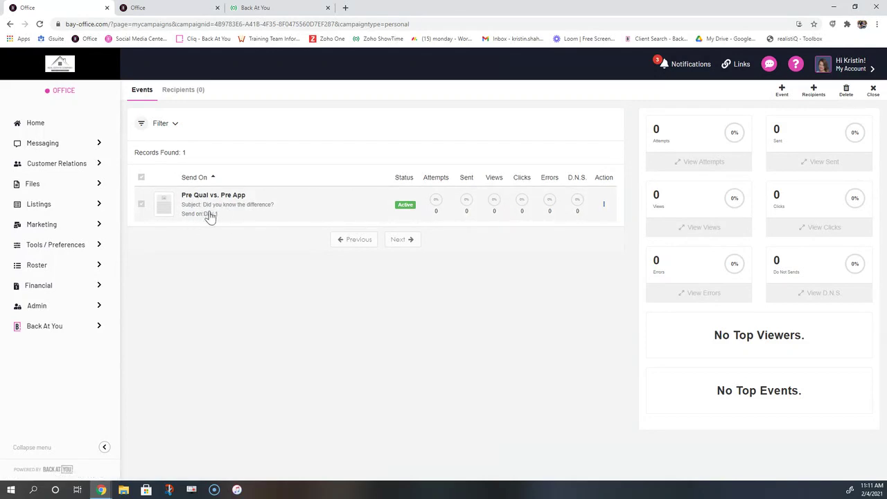
click(781, 93)
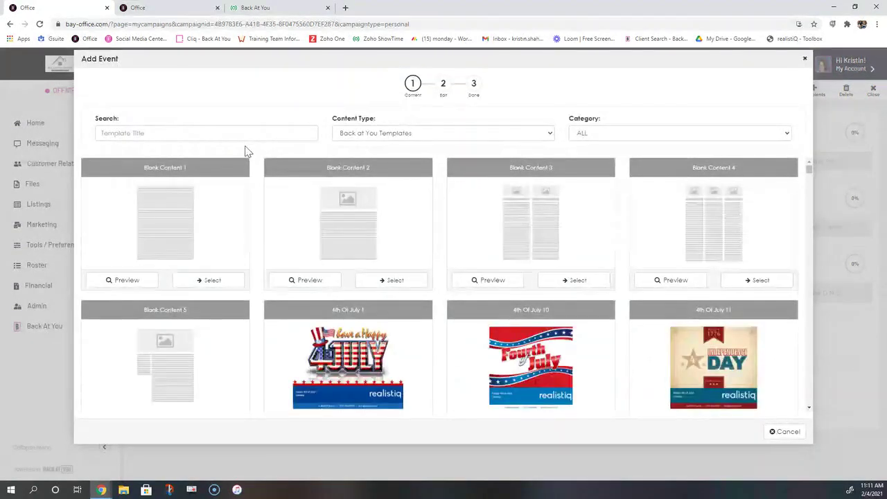
Pick the Intro Letter For Buyer template from My Content with subject 'Allow me to introduce myself'
click(368, 138)
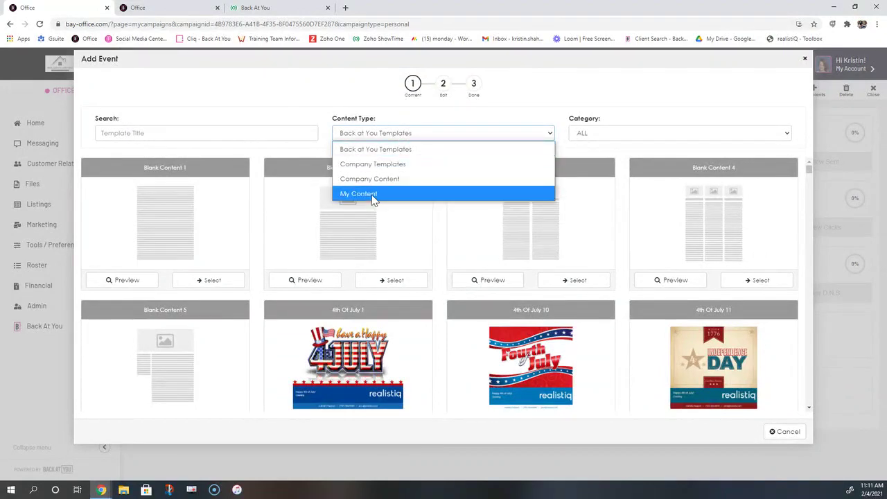
click(372, 196)
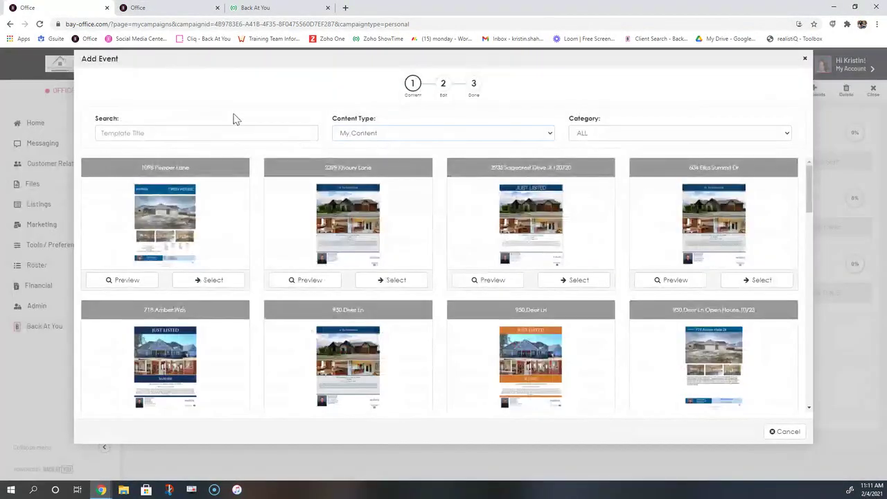
click(209, 131)
text(int)
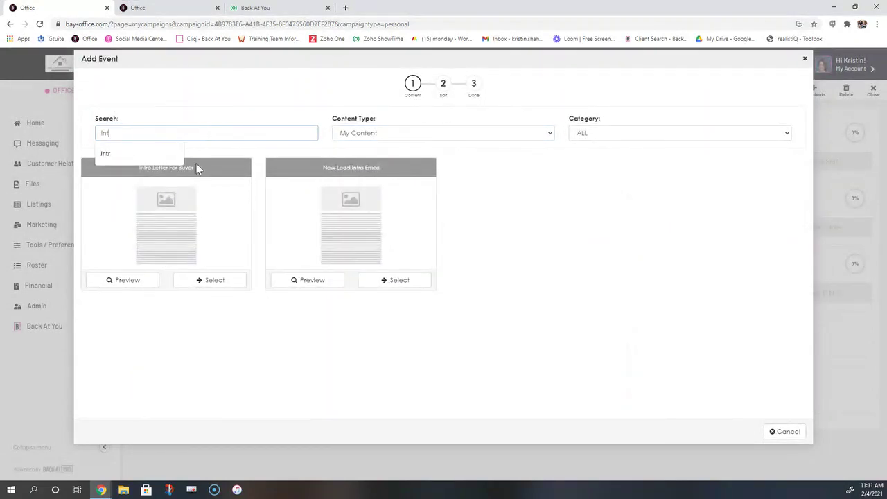
drag(197, 168, 145, 222)
click(199, 281)
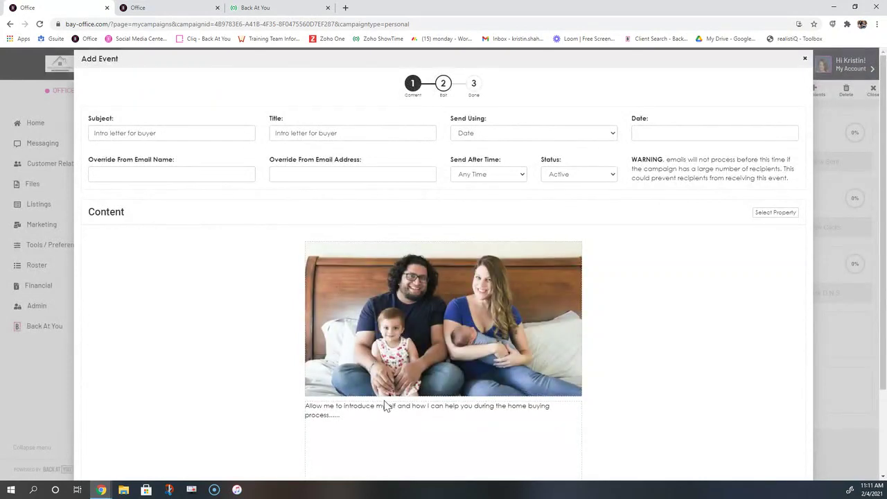
drag(174, 132, 68, 134)
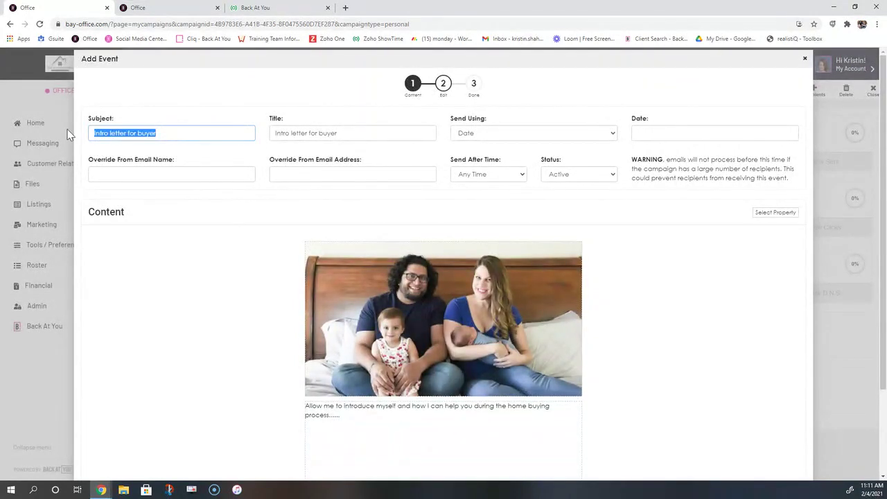
text(Allow me )
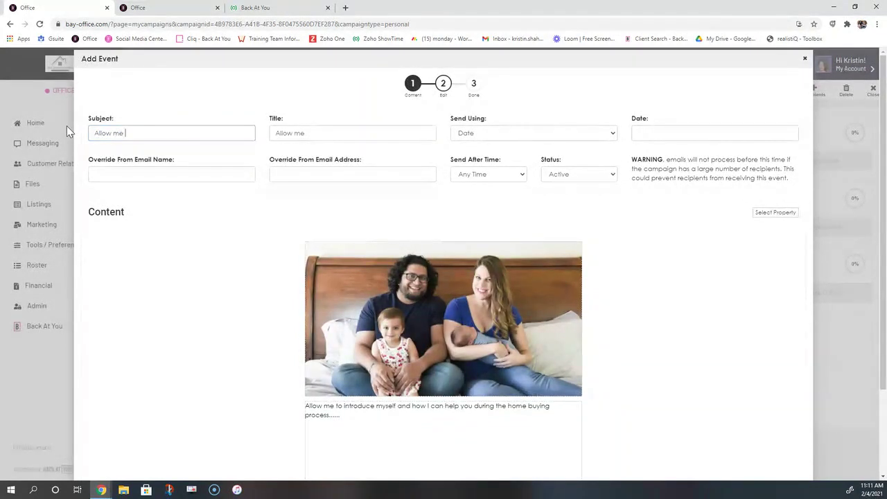
text(to introduce myself)
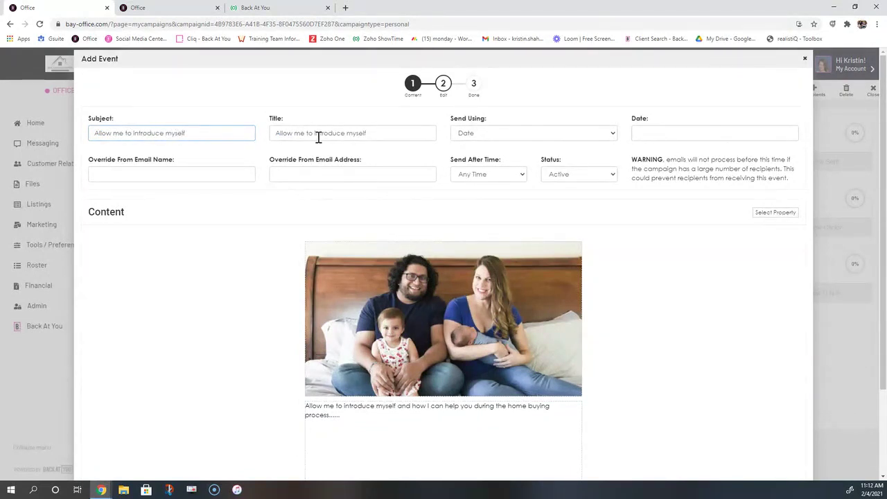
Schedule it on interval 2, sending after 8:30 AM, and finish the event
click(477, 137)
click(489, 196)
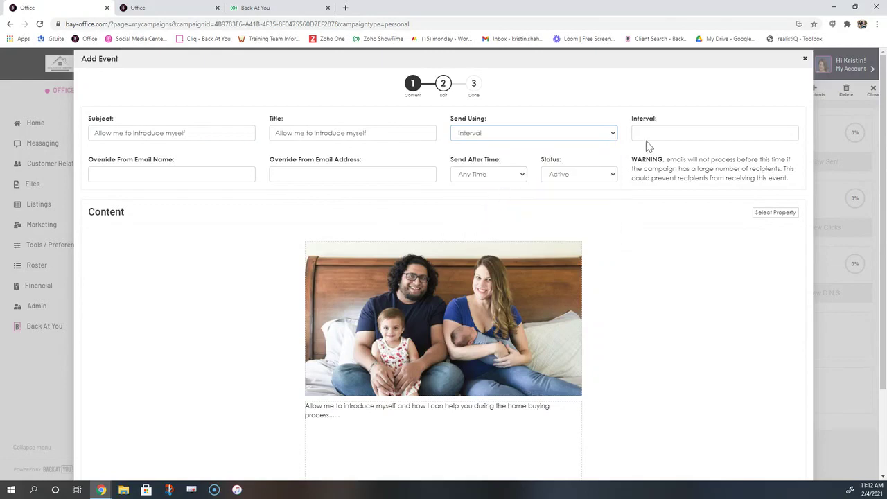
click(656, 134)
text(2)
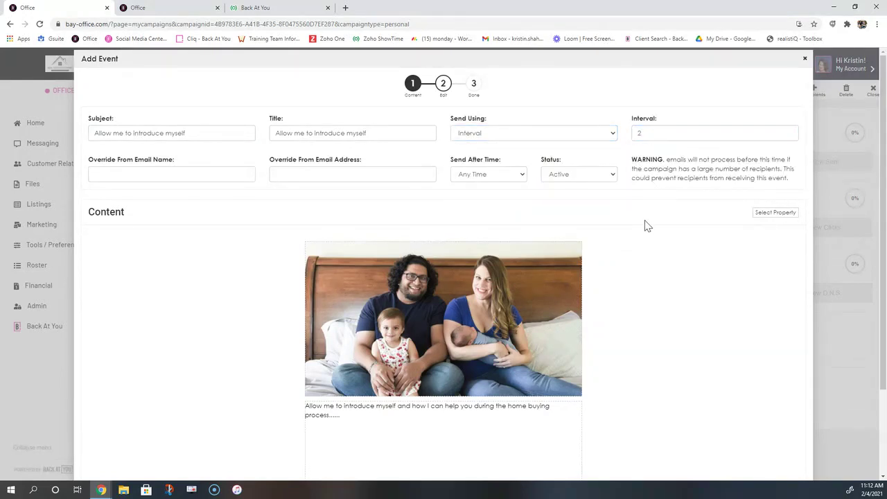
click(511, 177)
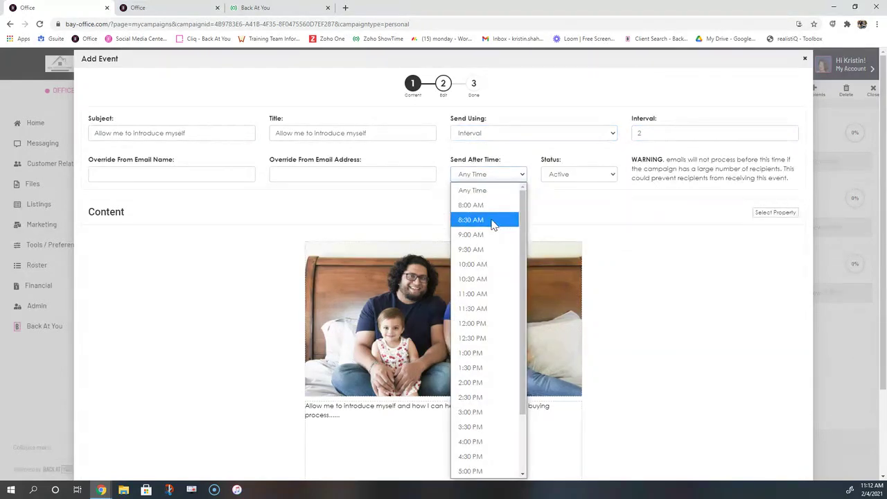
click(494, 225)
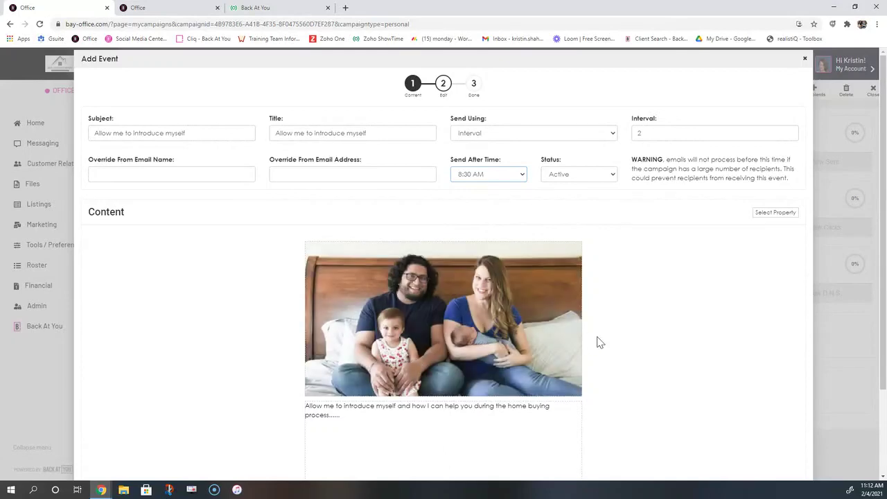
scroll(600, 342, down, 3)
click(787, 468)
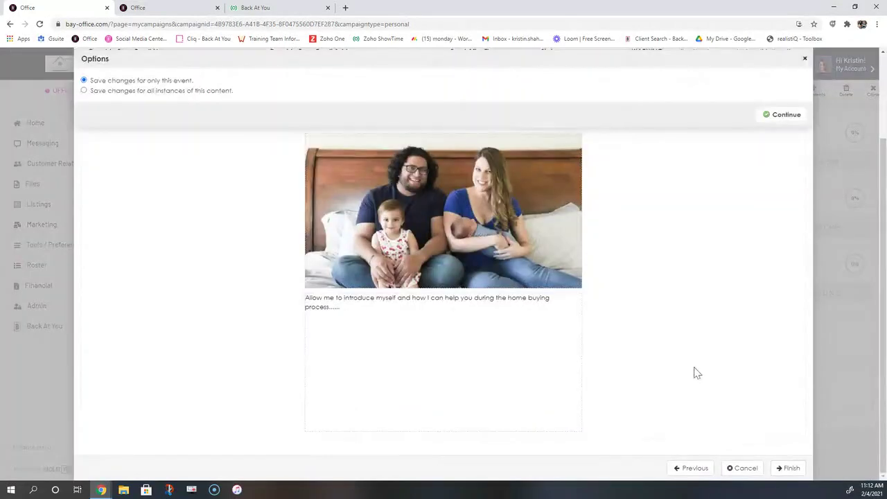
Save the 'Allow me to introduce myself' event for this event only and close the confirmation
click(786, 114)
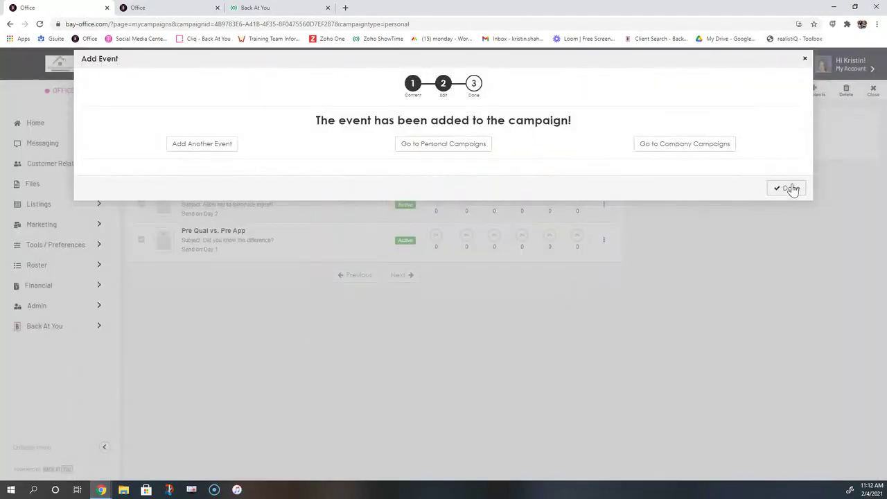
click(790, 189)
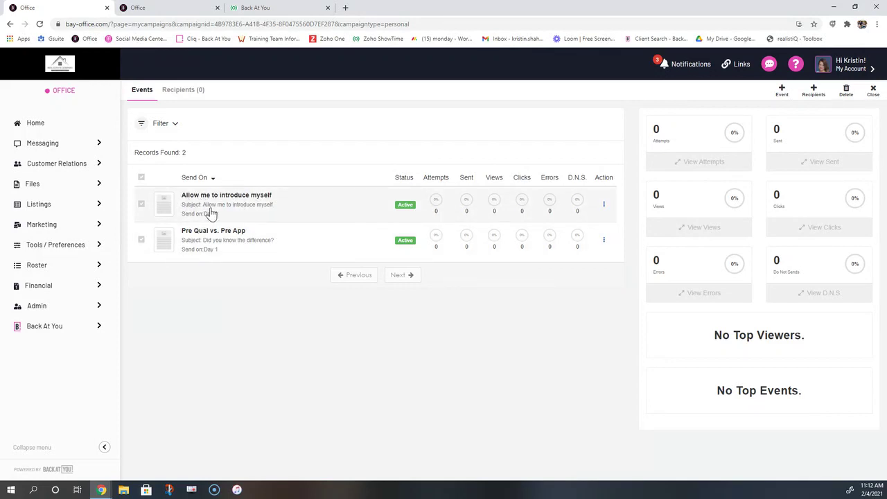
Add a new campaign event using the Halloween 11 template from the Holiday - Halloween category
click(782, 91)
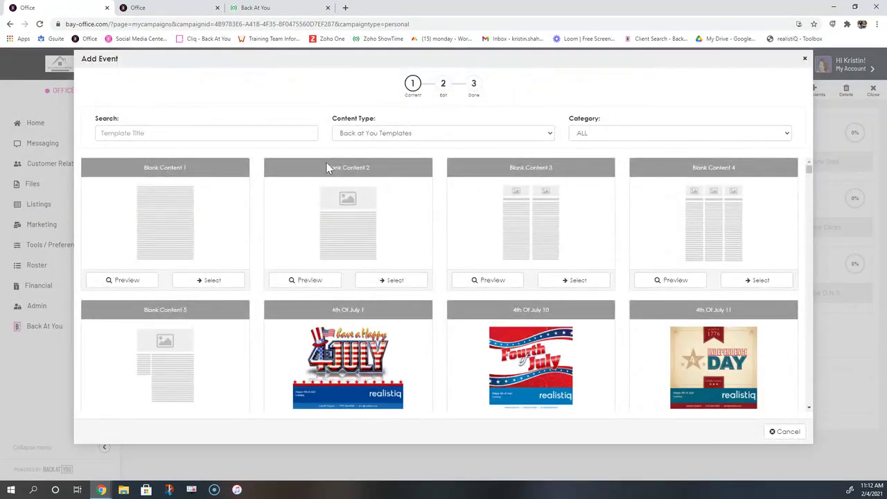
click(654, 137)
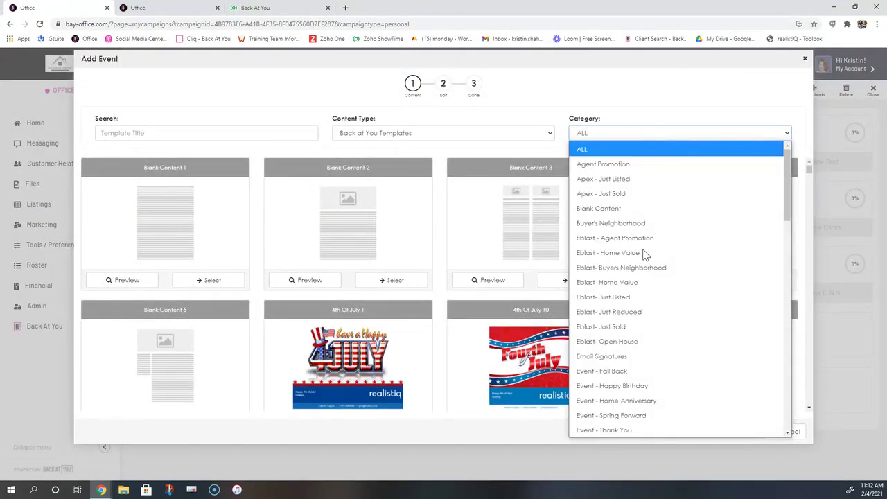
scroll(653, 291, down, 4)
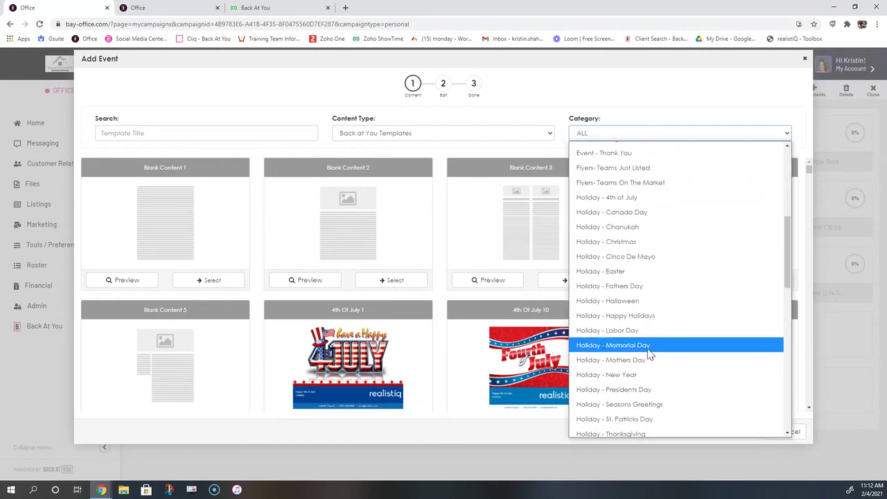
click(638, 300)
click(580, 283)
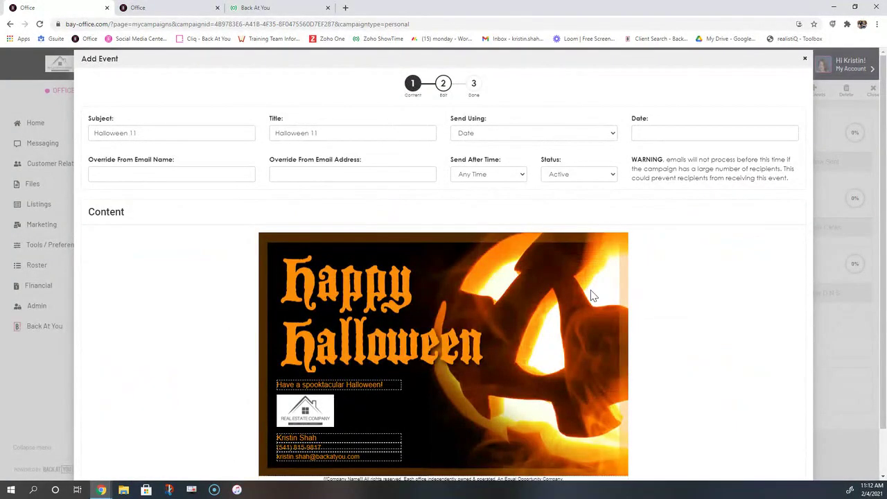
Replace the event subject with 'Happy Halloween'
drag(143, 133, 83, 129)
text(H)
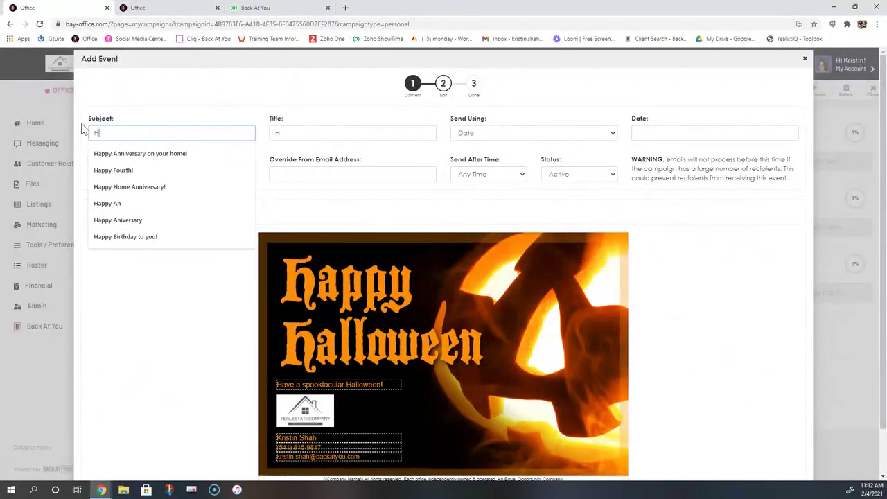
text(appy Ho)
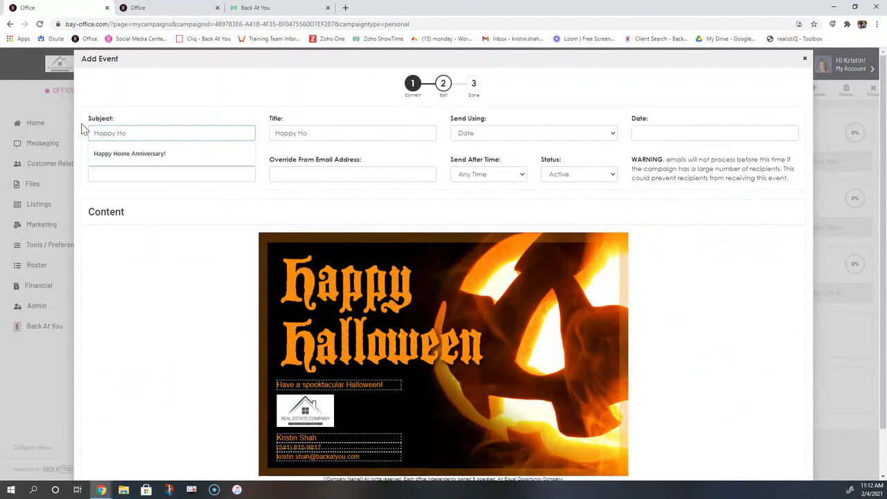
key(BackSpace)
text(all)
key(Down)
key(Tab)
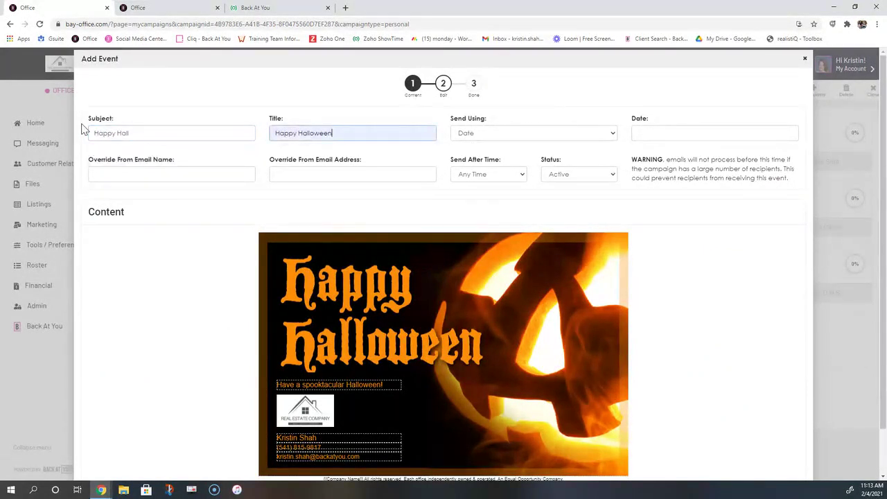
Schedule it by holiday on Halloween, sent after 9:30 AM, and finish the event
click(548, 141)
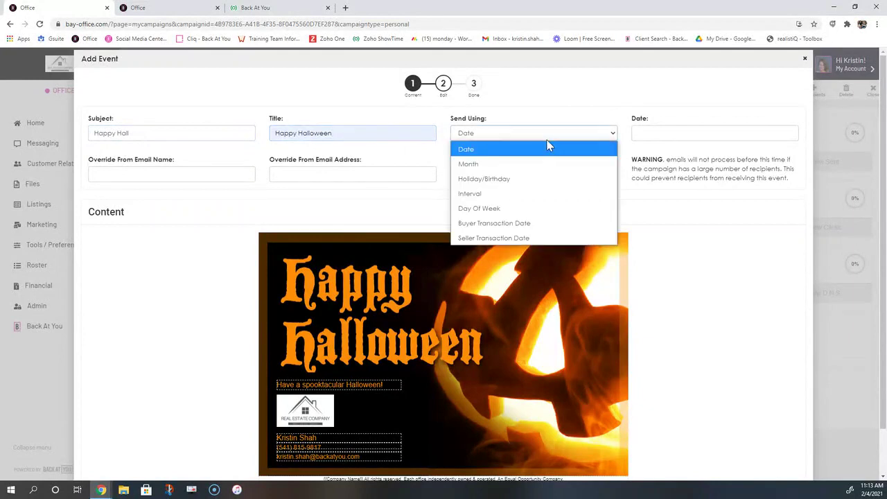
click(520, 177)
click(672, 134)
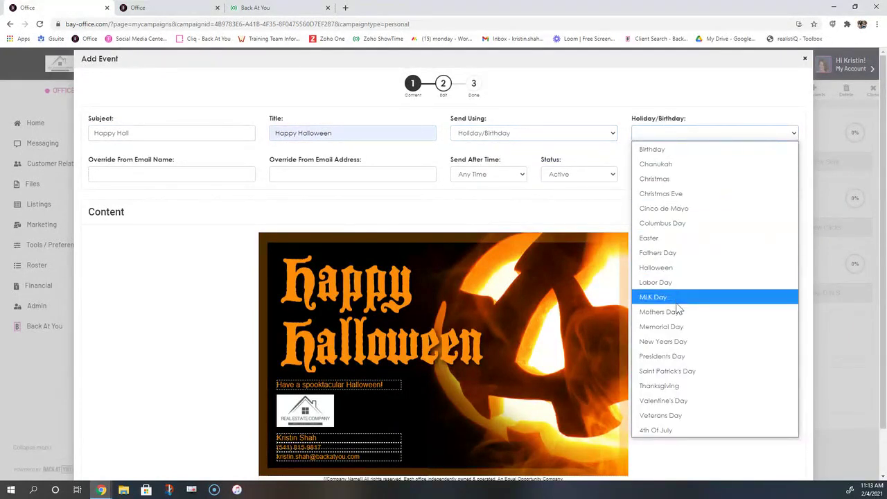
click(680, 267)
click(506, 179)
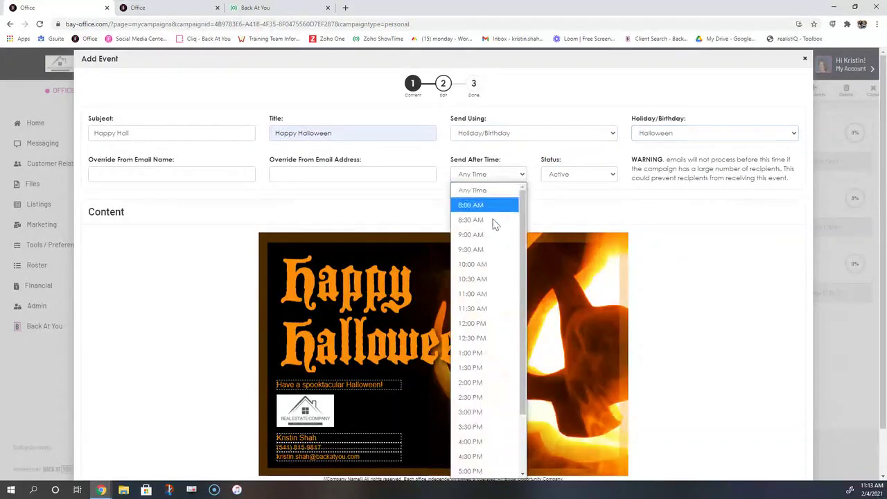
click(490, 248)
scroll(755, 277, down, 1)
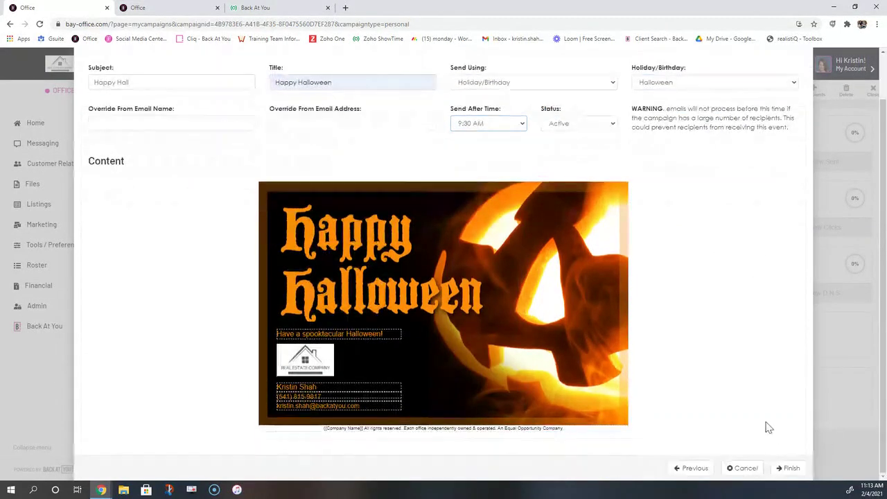
click(788, 469)
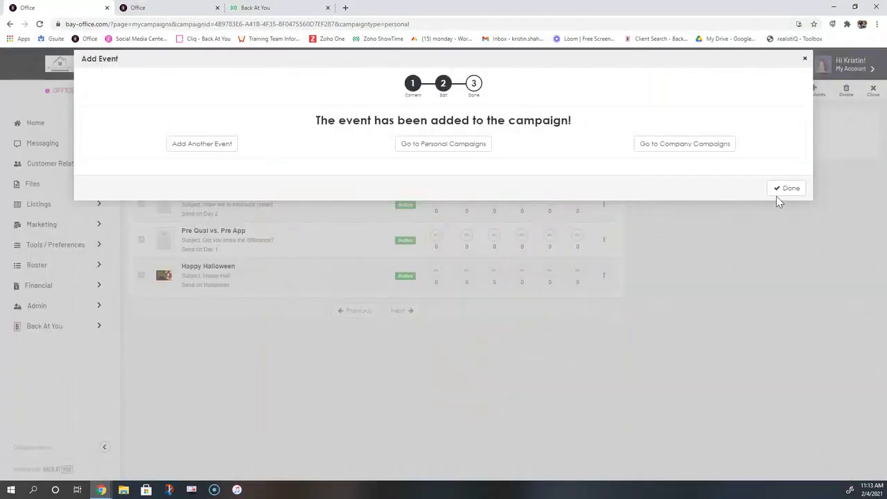
Add another event using the Home Anniversary 3 template from the Event - Home Anniversary category
click(782, 189)
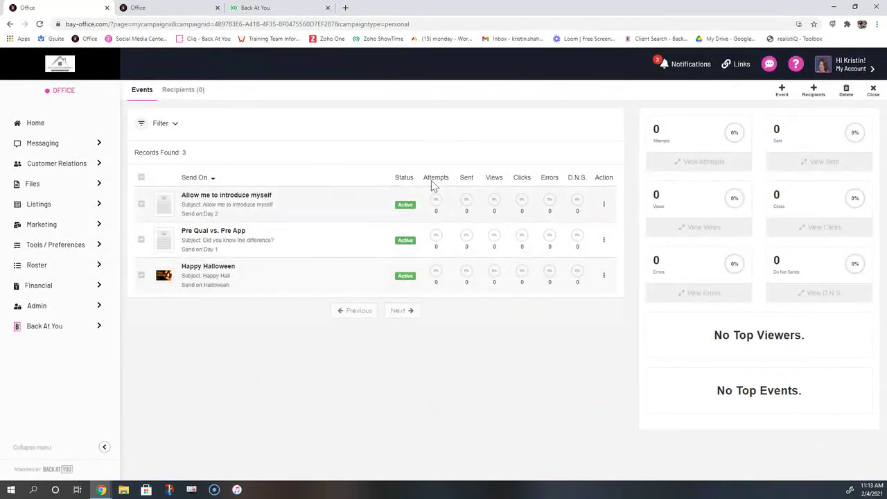
click(782, 92)
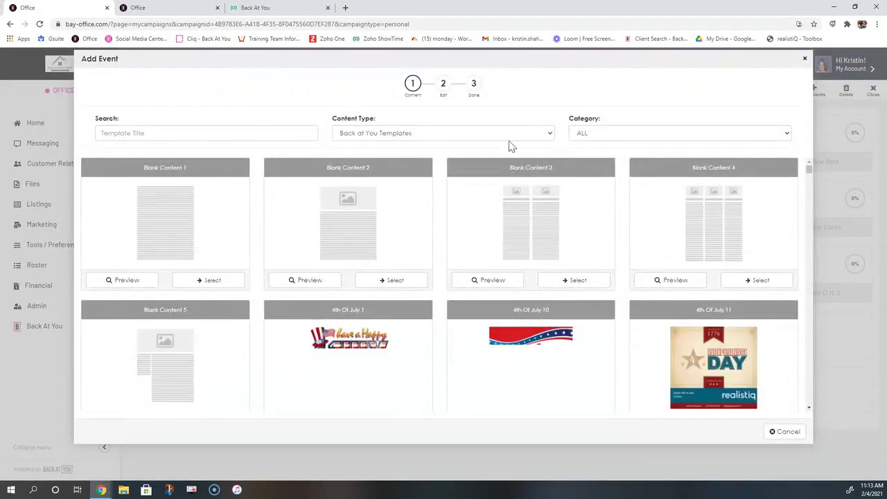
click(586, 136)
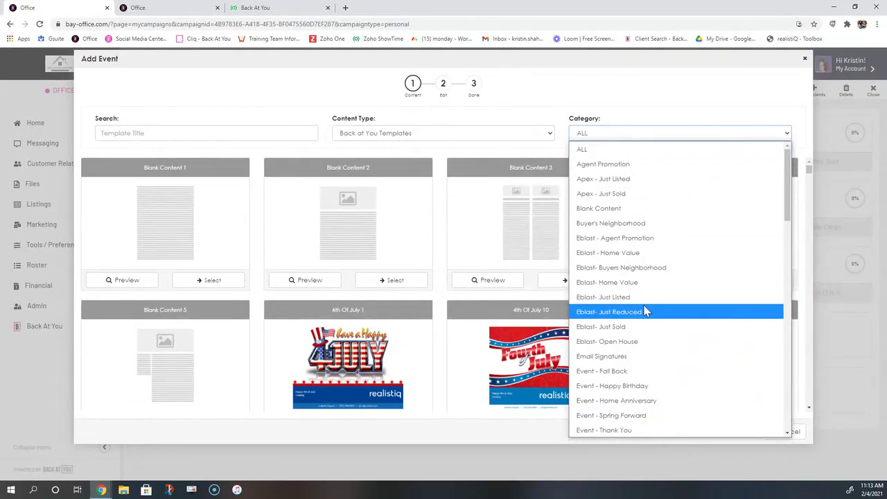
scroll(644, 312, down, 5)
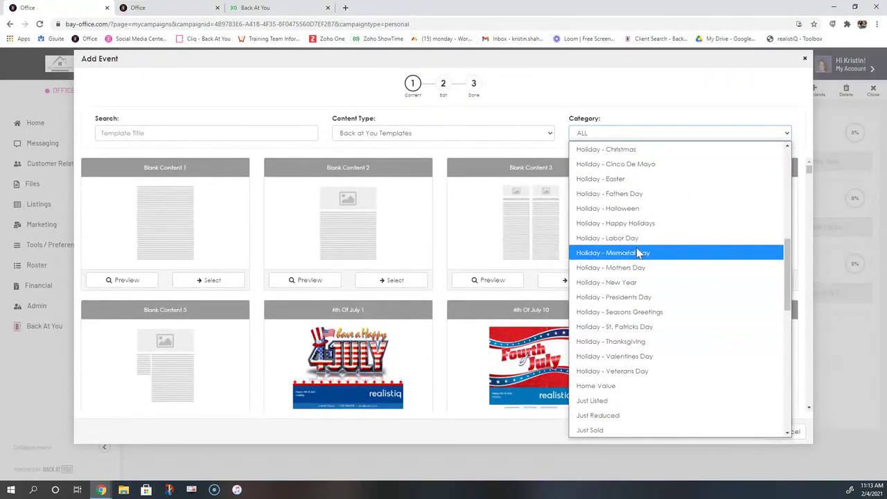
scroll(637, 253, up, 1)
scroll(636, 253, up, 2)
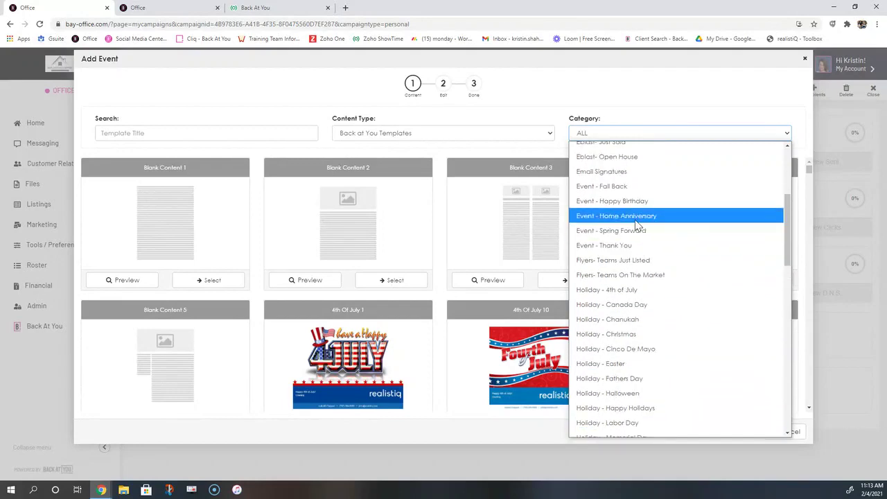
click(635, 216)
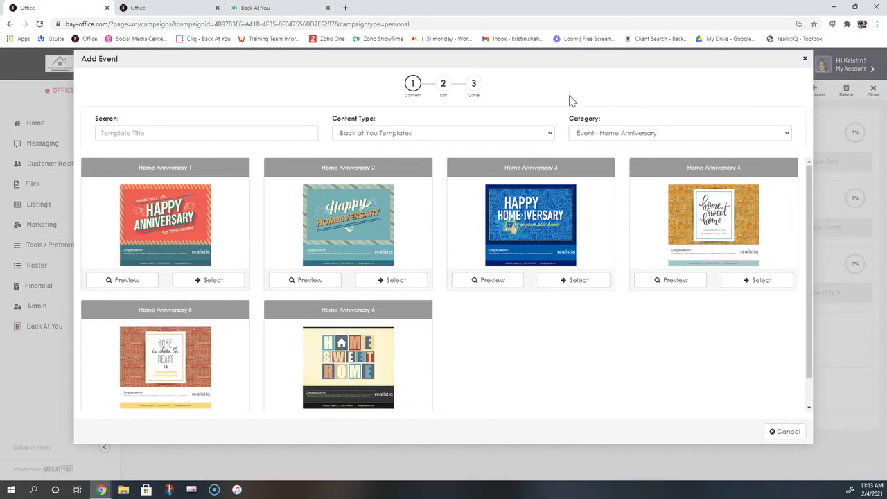
click(562, 281)
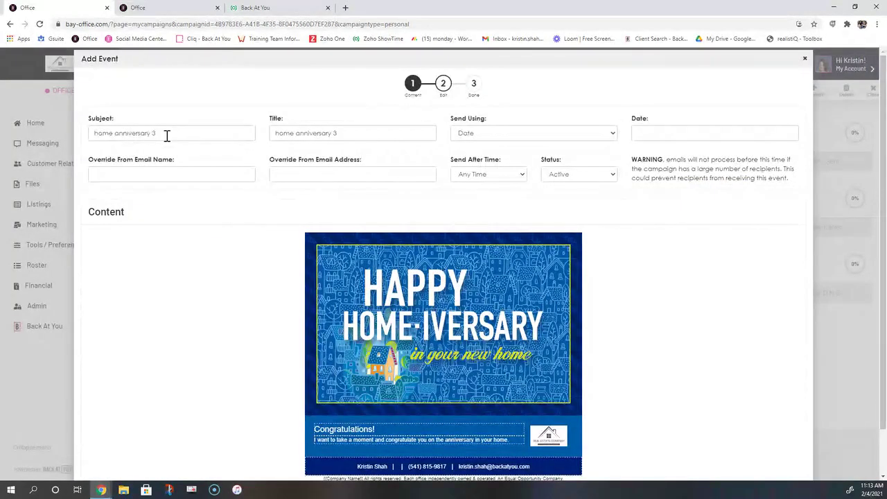
Use subject 'Happy Anniversary on your home!', sent 1 year after buyer transaction date at 8:30 AM
triple_click(166, 136)
text(Happy)
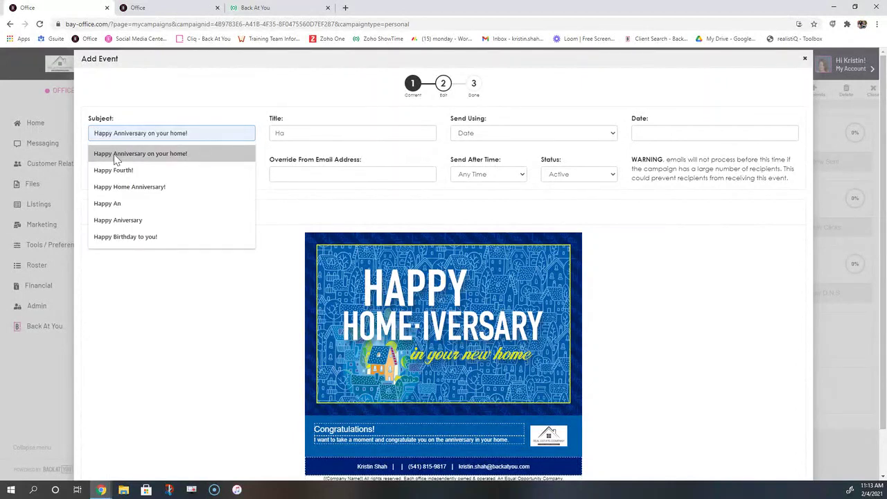
click(166, 154)
click(506, 134)
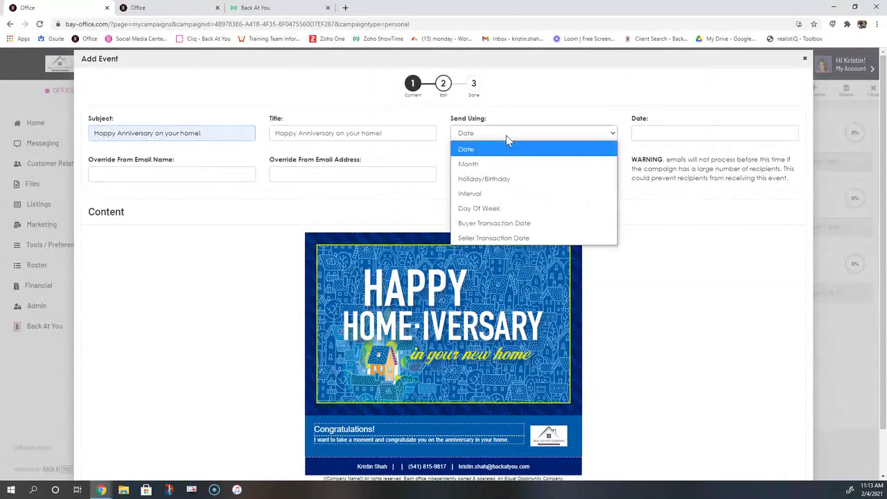
click(505, 226)
click(670, 133)
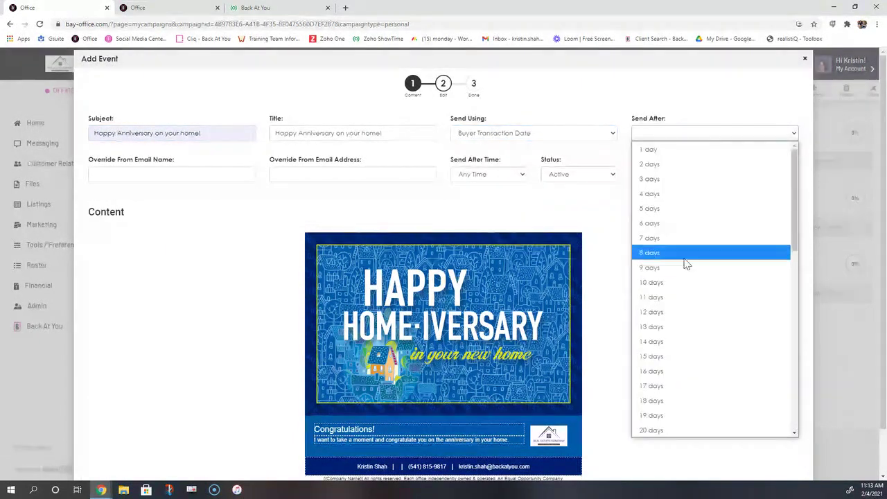
scroll(690, 271, down, 8)
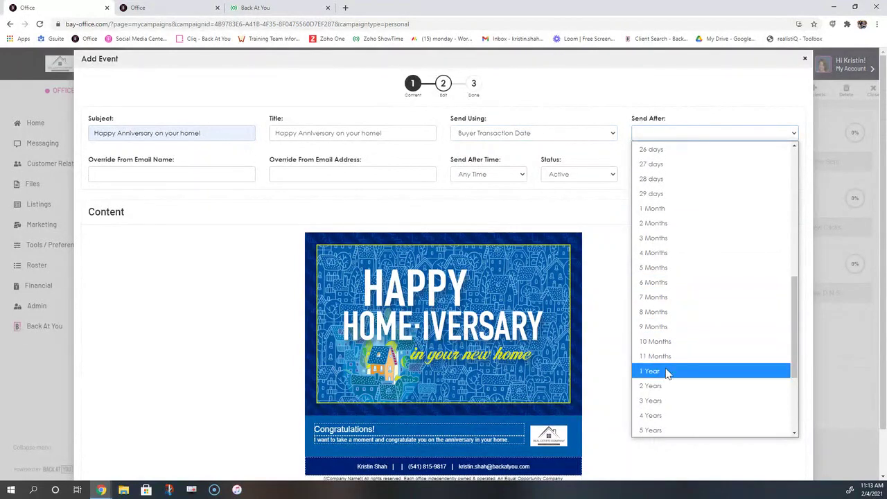
click(666, 371)
click(480, 176)
click(481, 220)
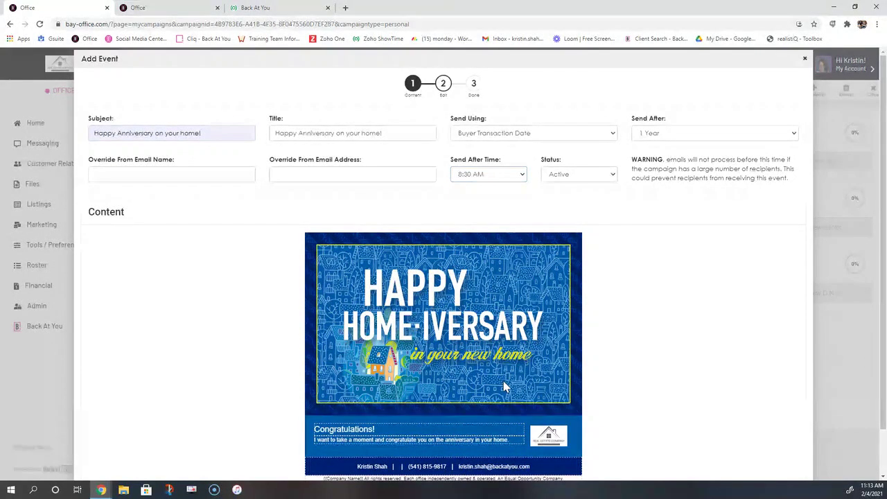
scroll(645, 409, down, 1)
click(786, 472)
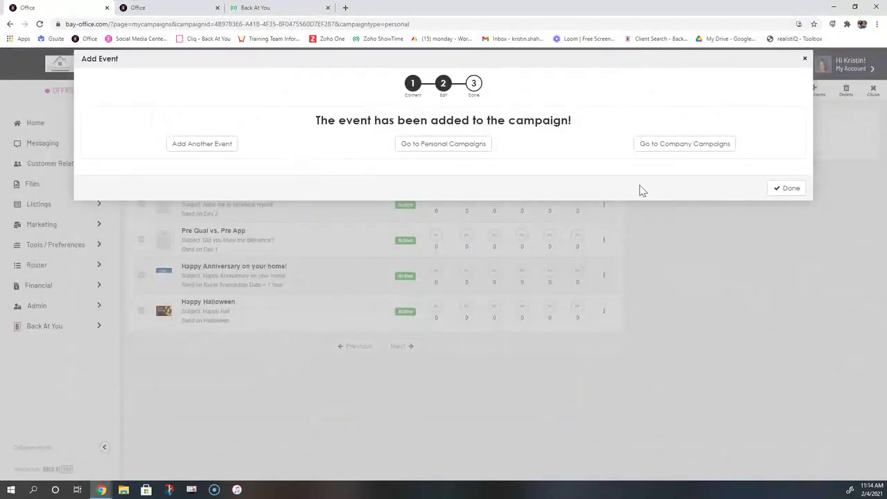
click(782, 188)
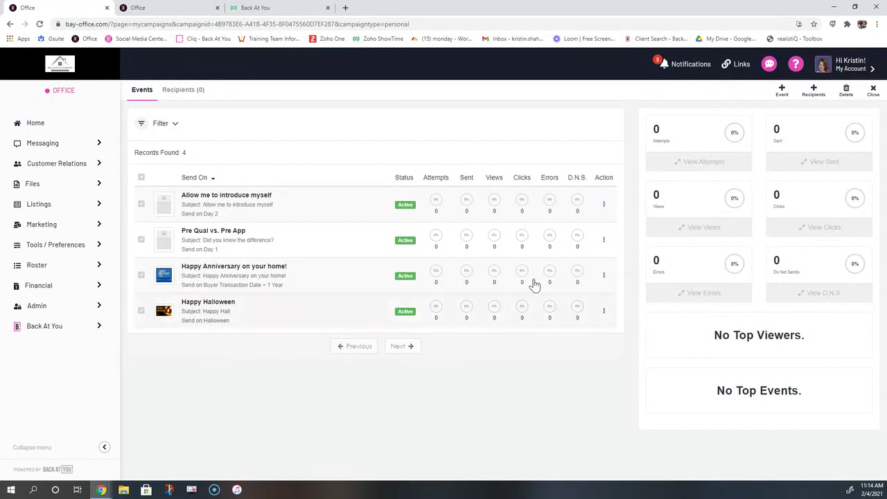
click(815, 97)
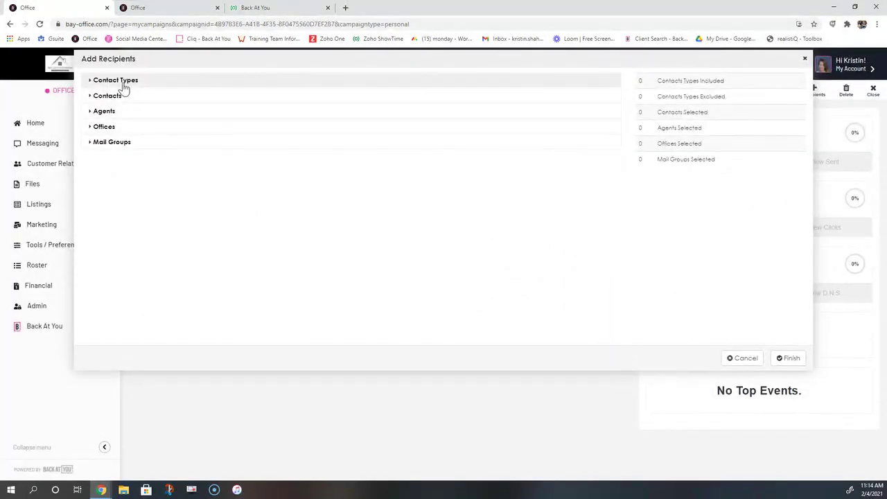
click(118, 81)
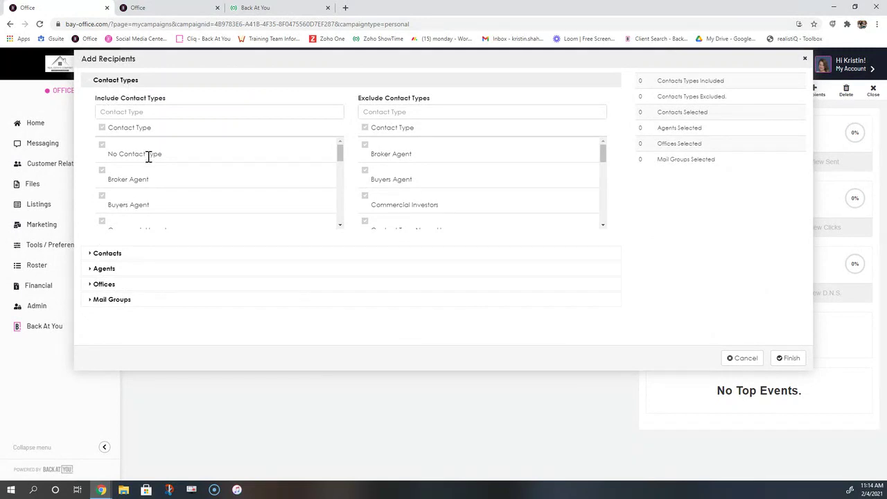
scroll(149, 157, down, 5)
scroll(149, 160, down, 3)
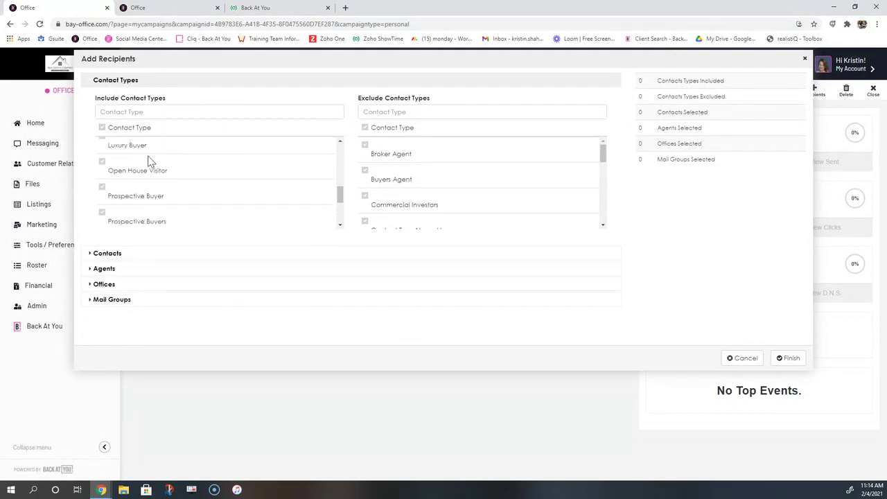
click(101, 253)
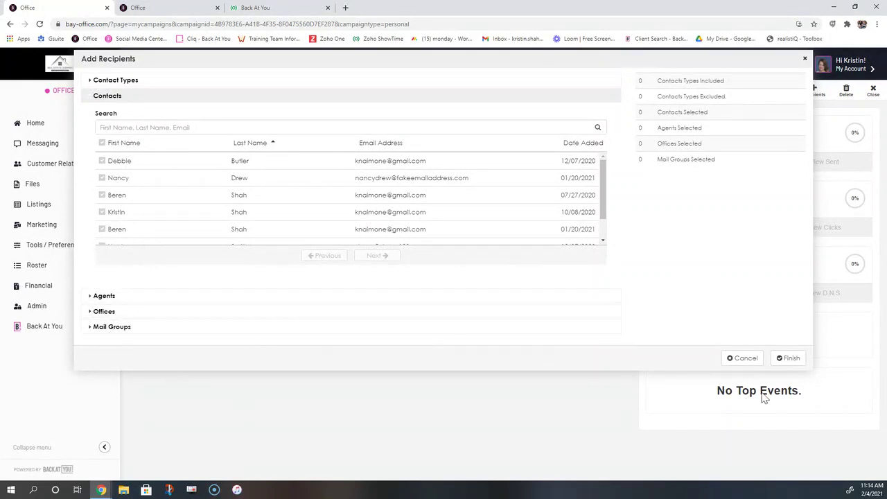
click(740, 358)
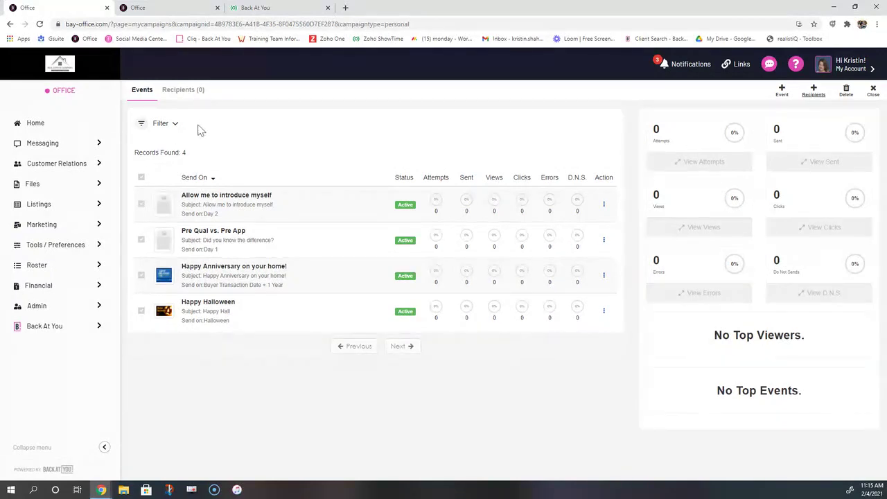
Go to My Action Plans under Tools / Preferences
click(56, 253)
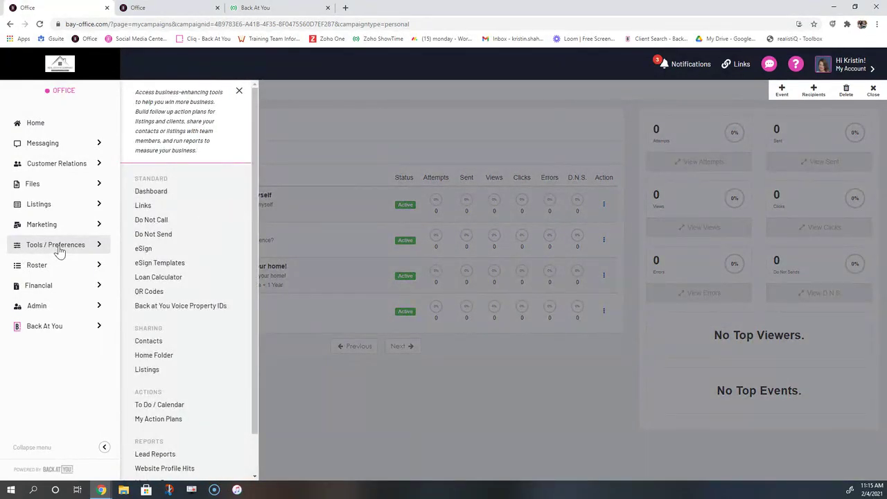
click(154, 423)
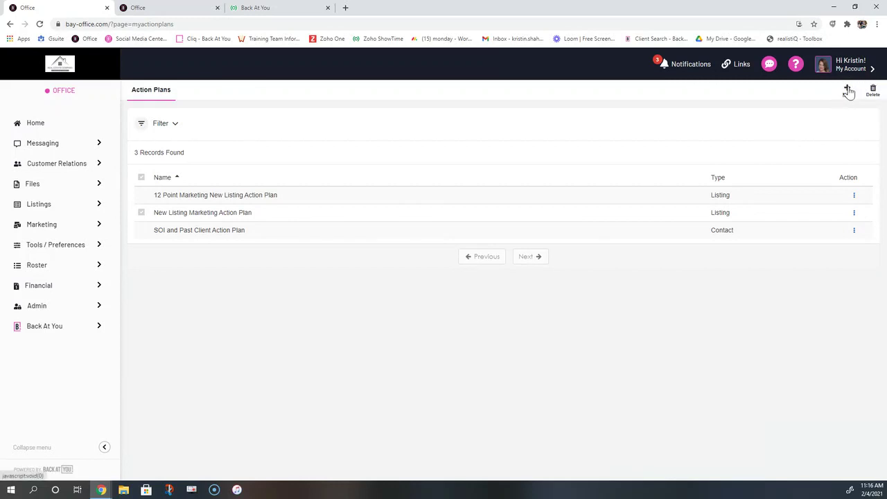
Create a Contacts/Leads action plan named 'New Buyer Action Plan' and save it
click(847, 90)
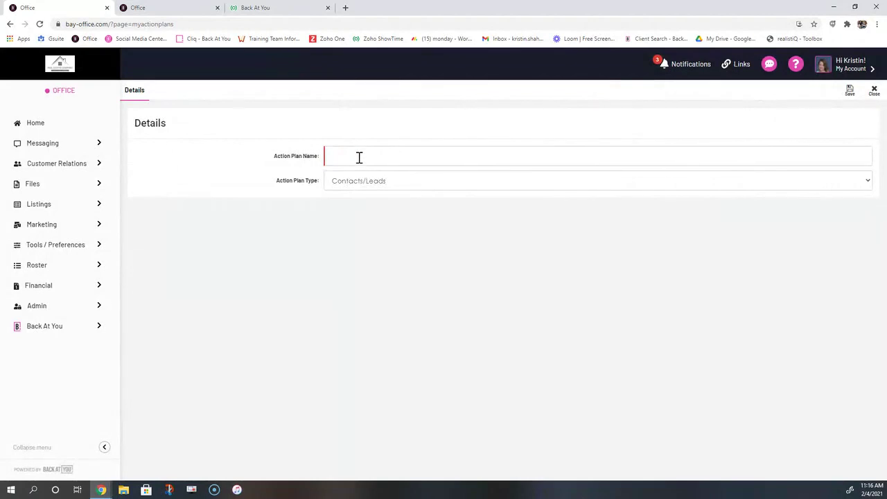
click(359, 157)
text(New B)
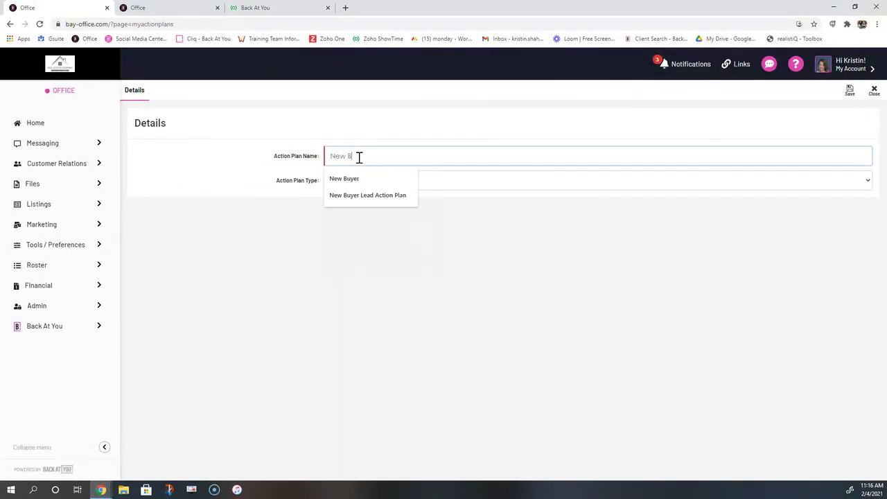
text(uyer Action Plan)
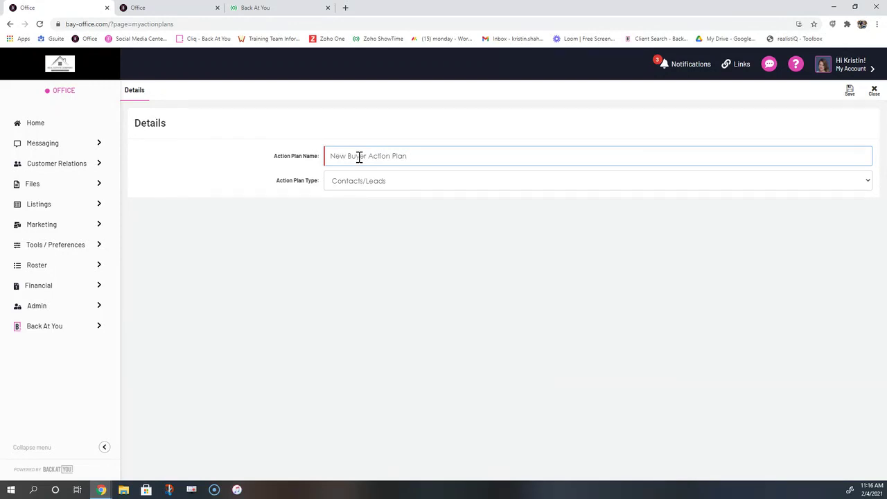
drag(272, 184, 336, 199)
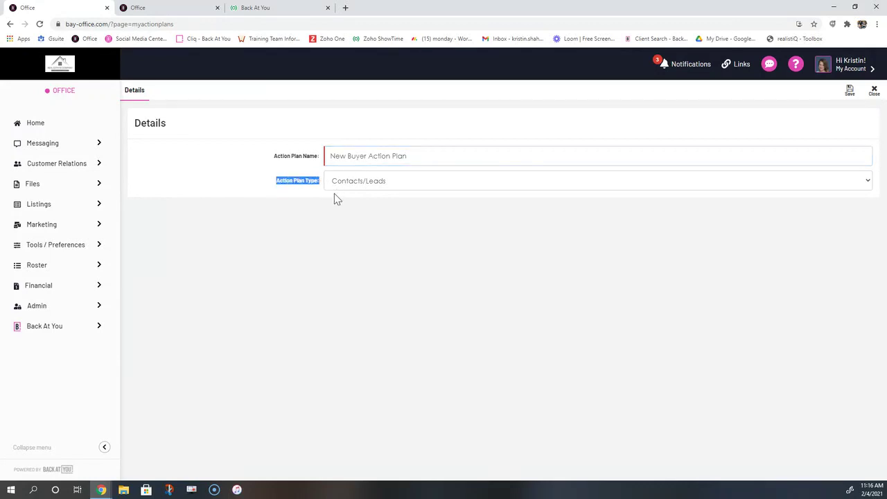
click(332, 184)
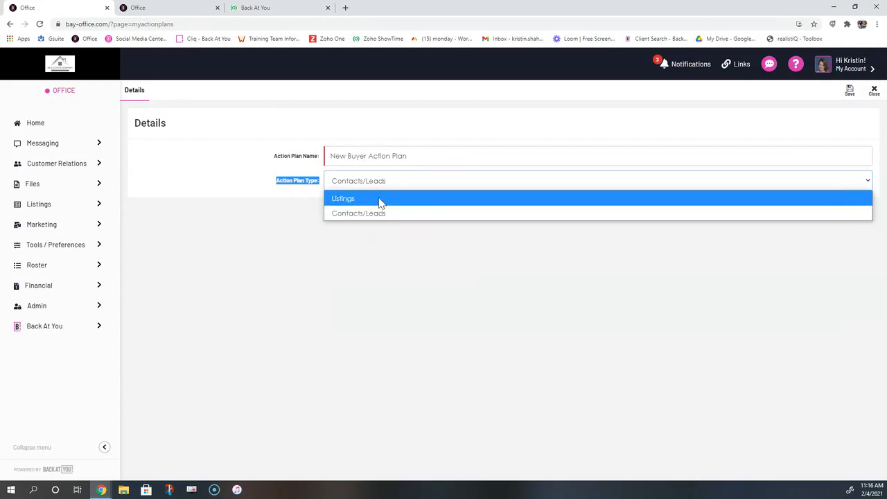
click(348, 217)
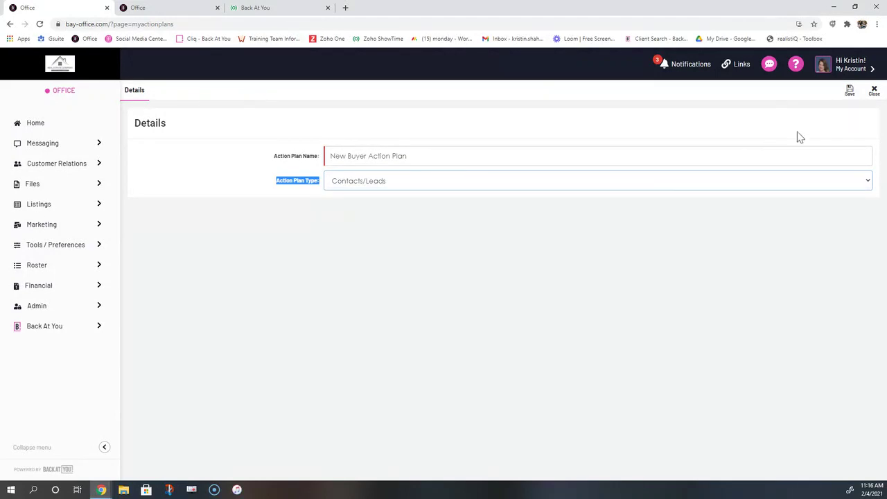
click(851, 91)
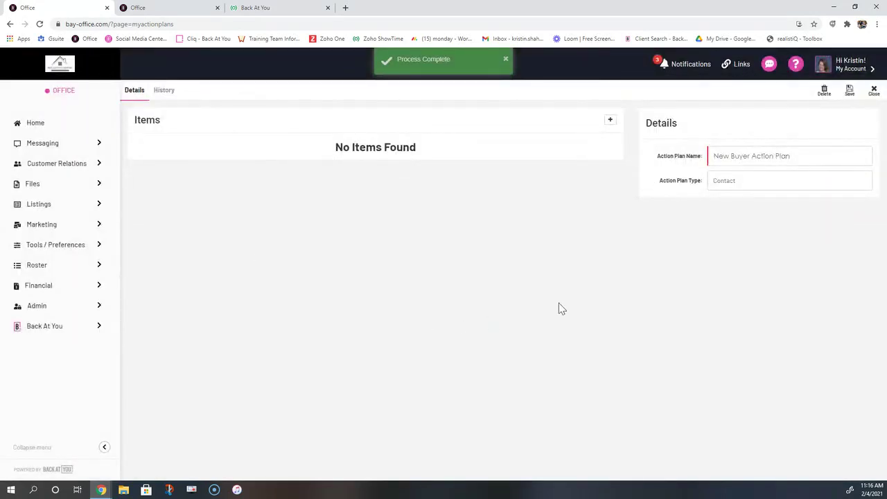
drag(653, 156, 704, 159)
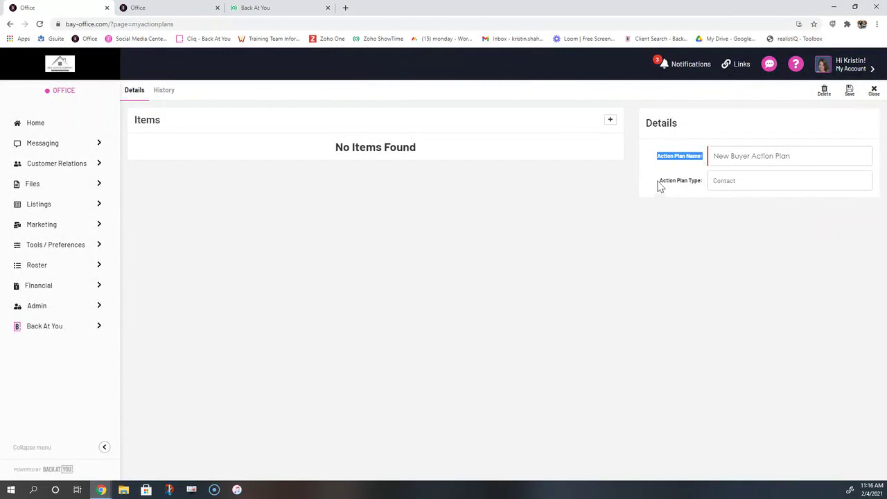
drag(652, 187, 701, 180)
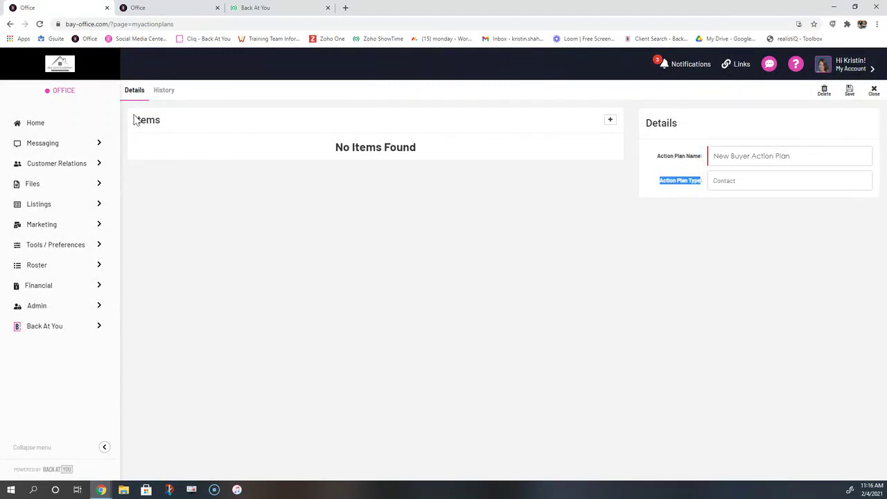
drag(134, 118, 167, 122)
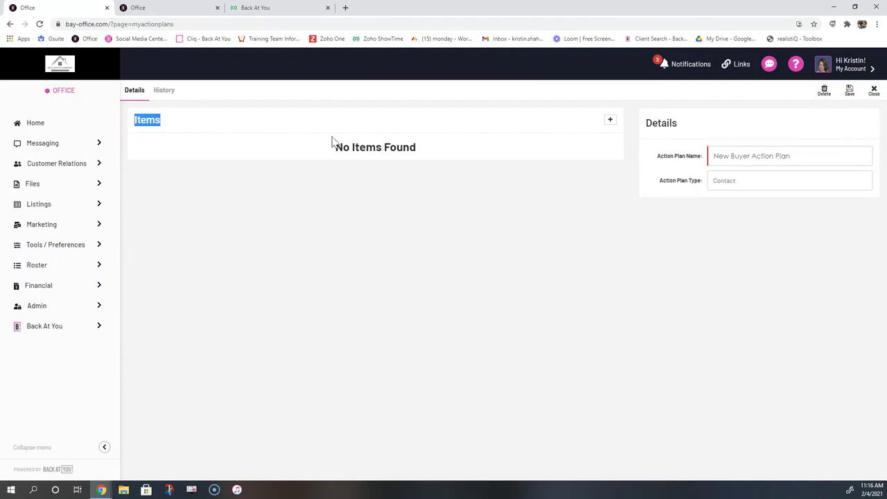
Add an Automatic System Email item named 'First Response'
click(611, 121)
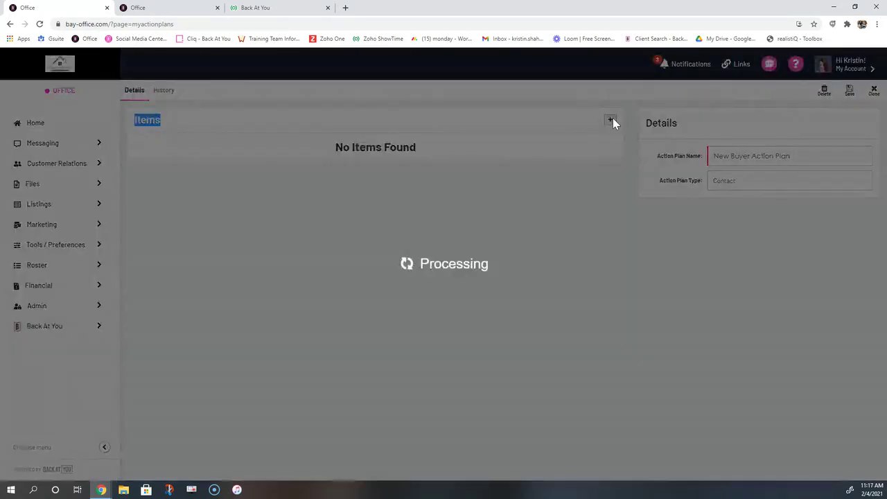
click(328, 122)
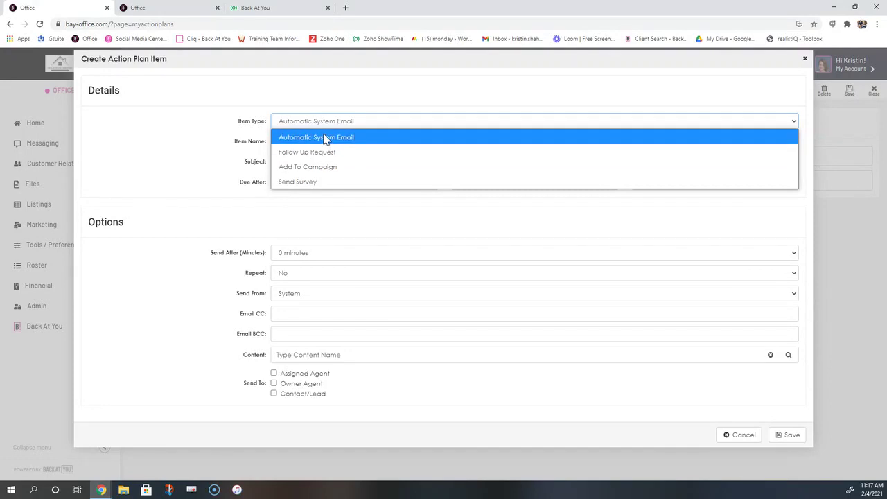
click(325, 138)
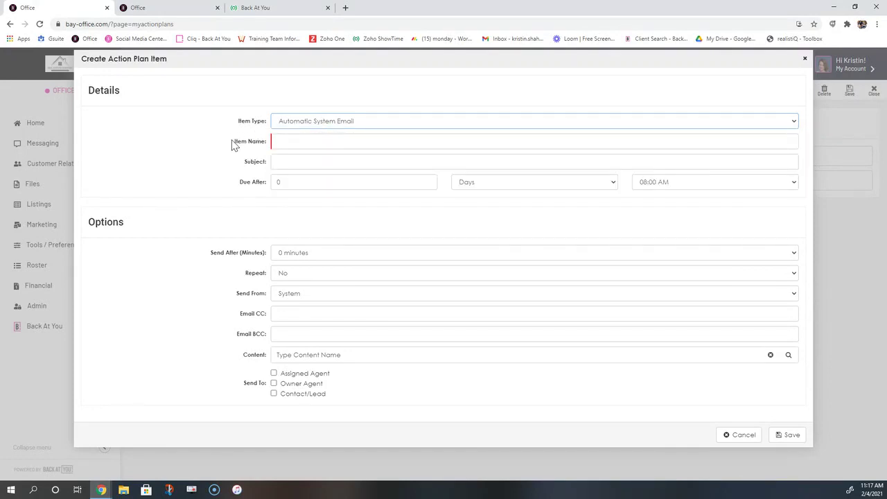
click(312, 139)
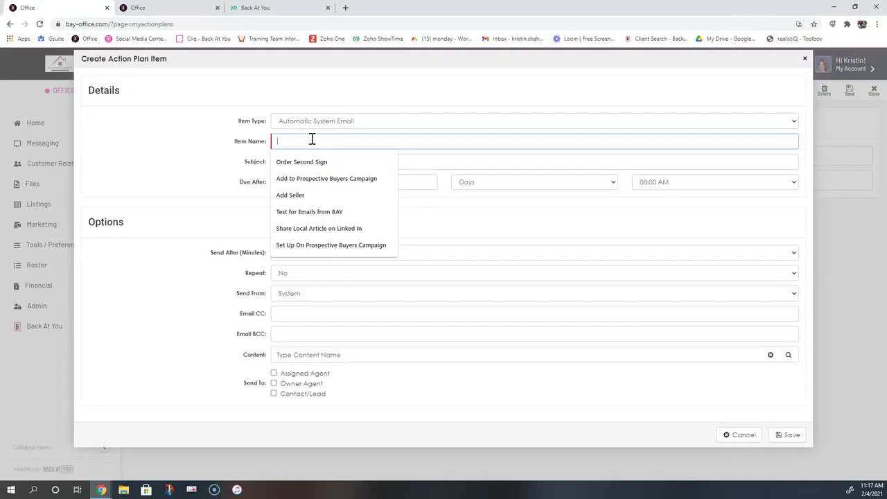
text(Rem)
key(BackSpace)
key(BackSpace)
key(BackSpace)
text(Fir)
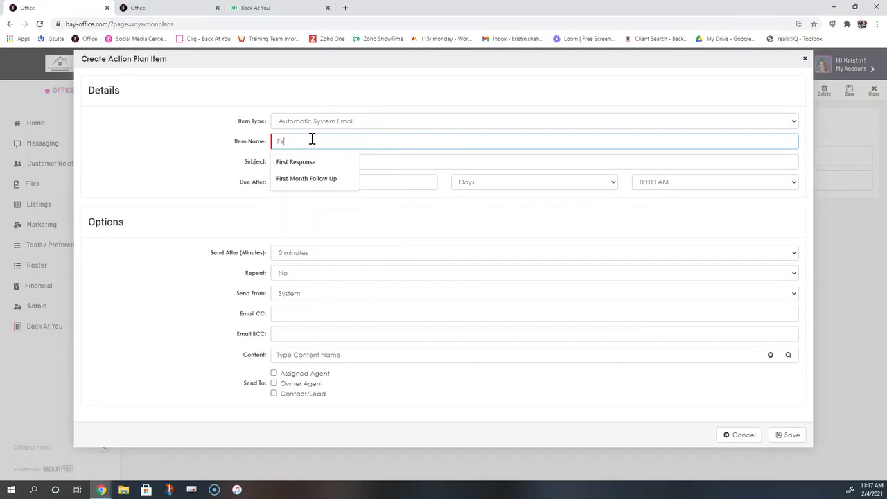
key(Down)
key(Return)
Enter the subject 'Recieved Your Request!', leaving Due After at 0 days
drag(235, 143, 253, 142)
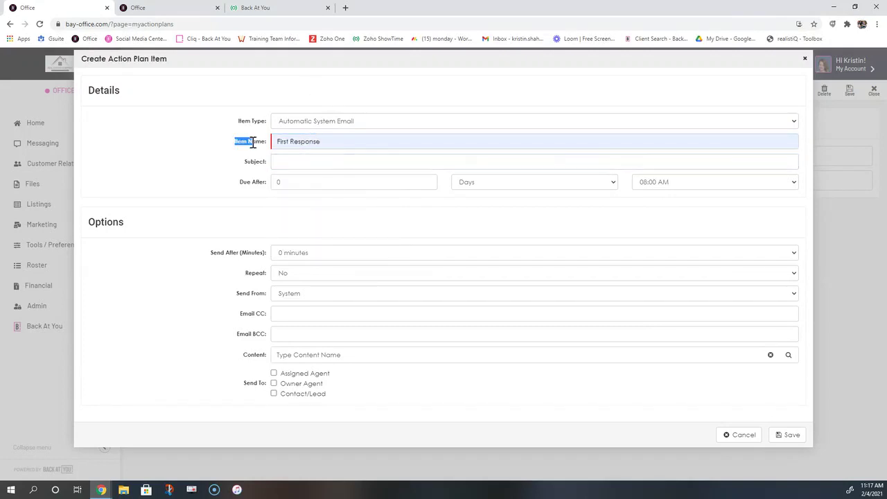
click(321, 160)
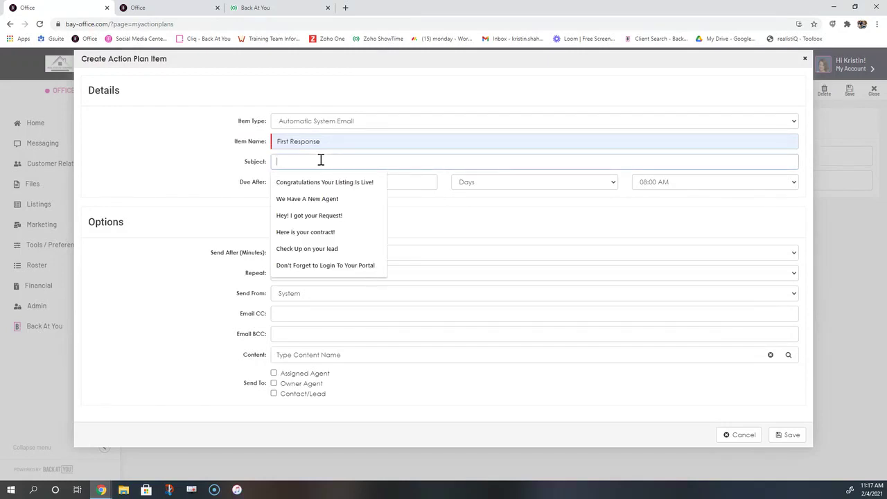
text(Recie)
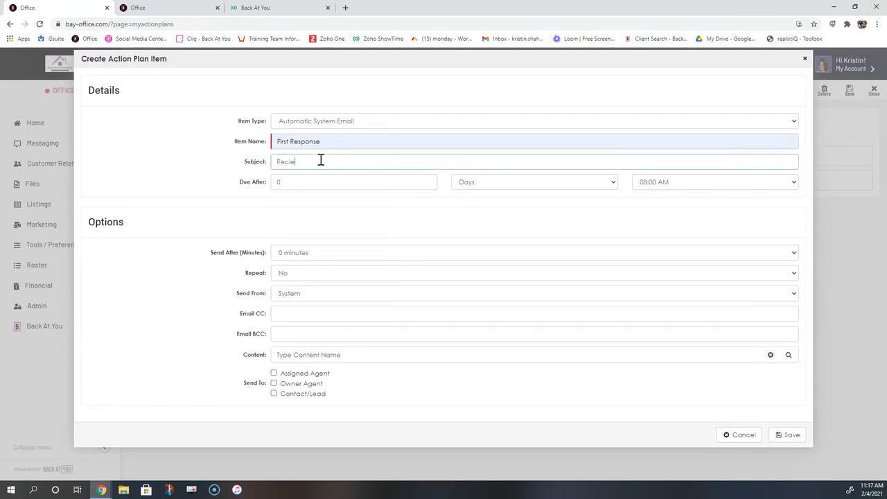
text(ved Your Request!)
drag(247, 162, 269, 164)
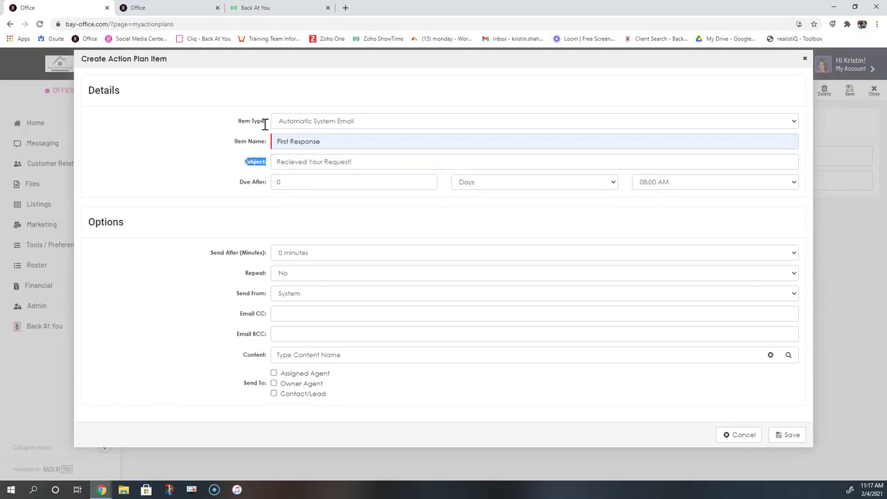
click(246, 166)
drag(246, 166, 273, 160)
drag(242, 184, 264, 183)
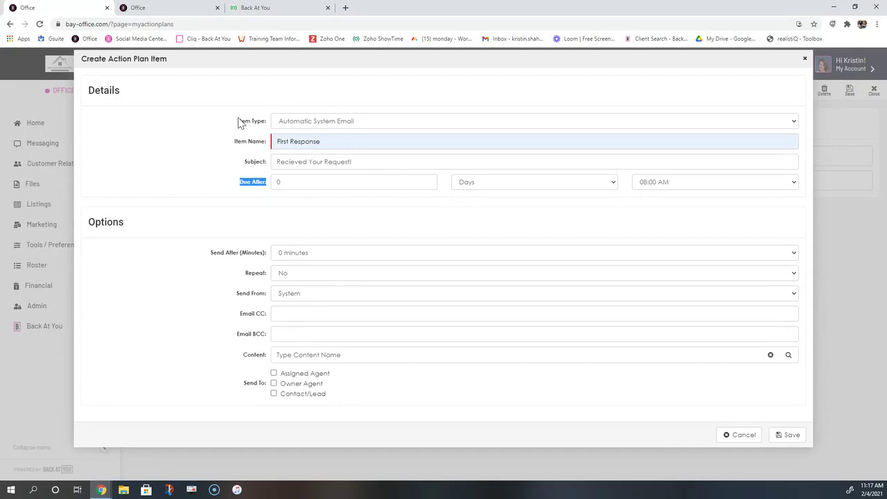
drag(243, 357, 267, 354)
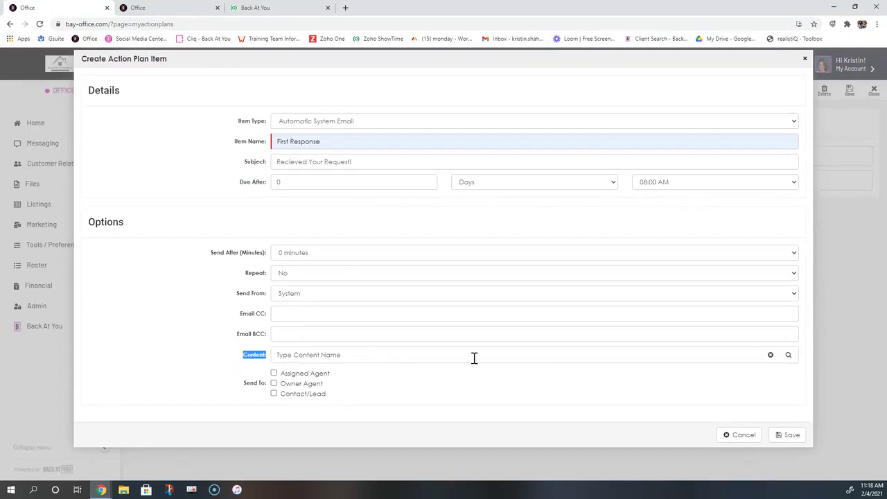
Select the 'I Recieved Your Request Email' template as the First Response content
click(790, 356)
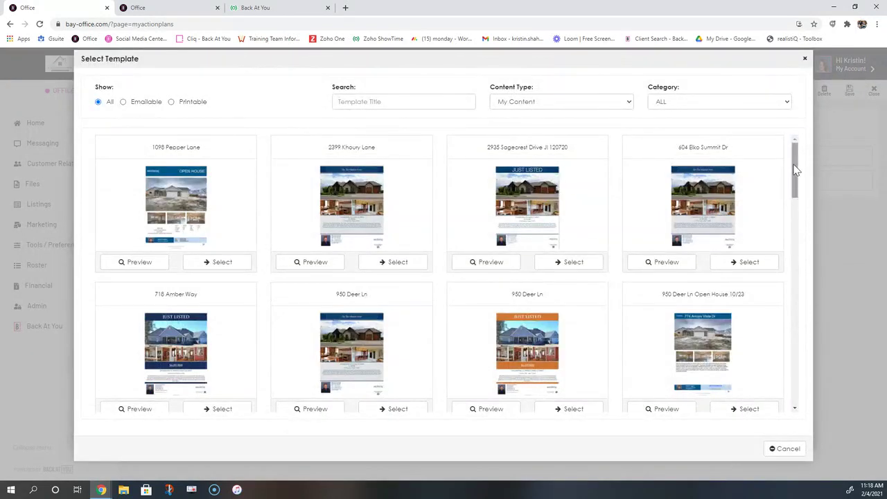
drag(795, 166, 795, 231)
drag(307, 276, 396, 280)
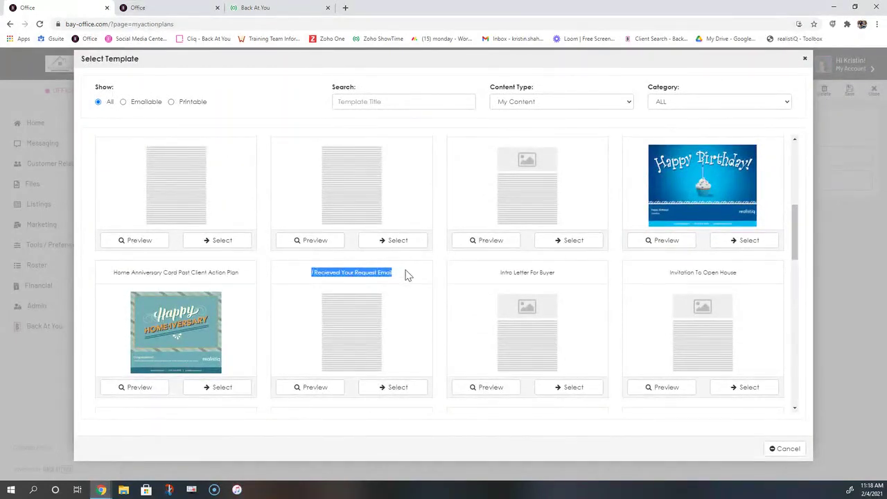
click(403, 395)
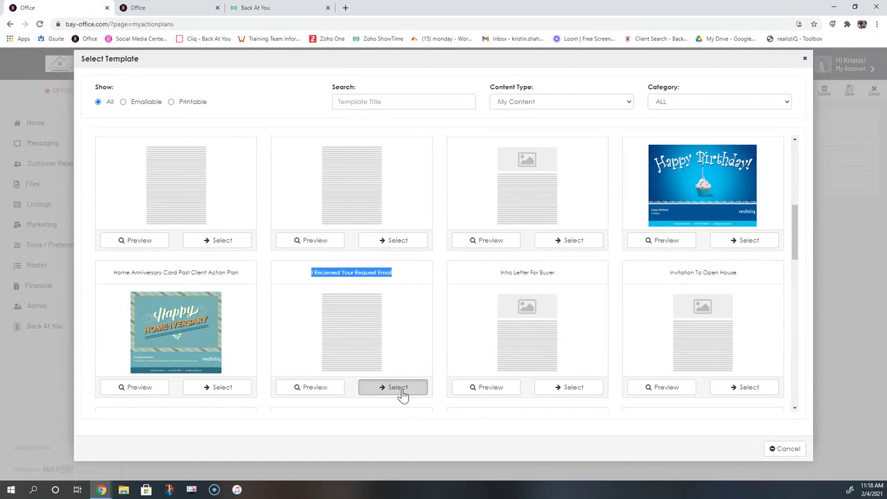
click(397, 388)
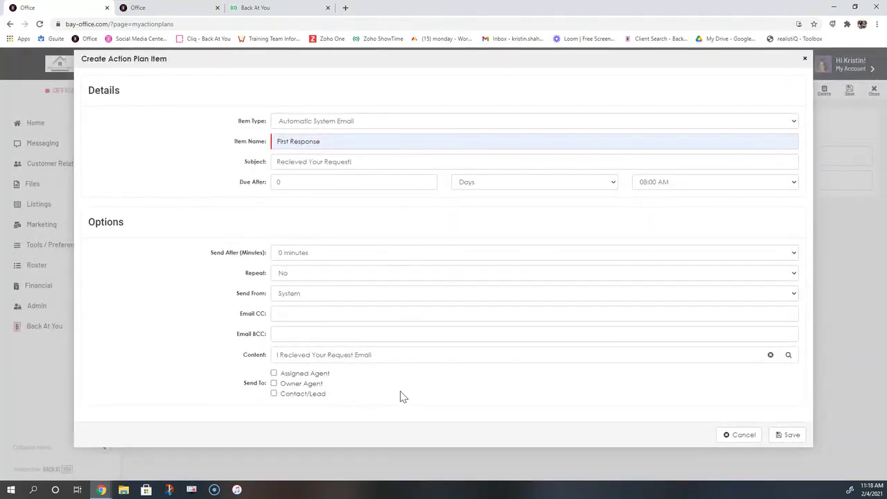
Keep Due After at 0 days and set the email not to repeat
click(270, 183)
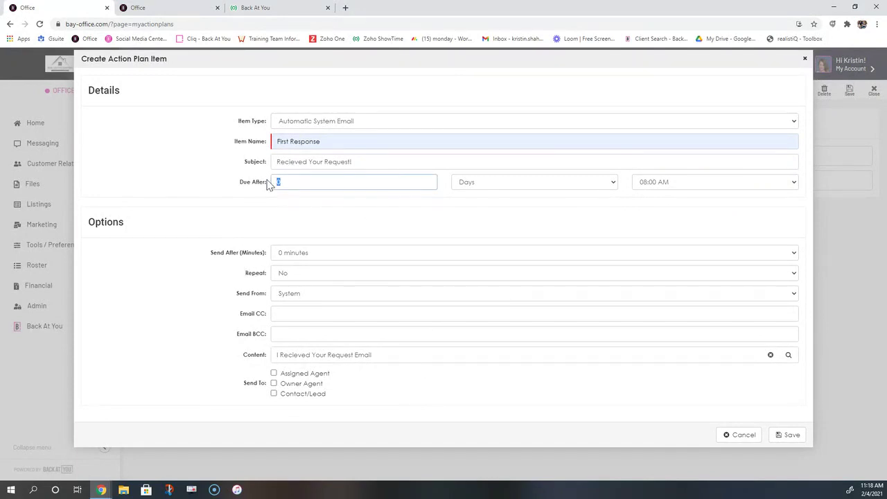
text(1)
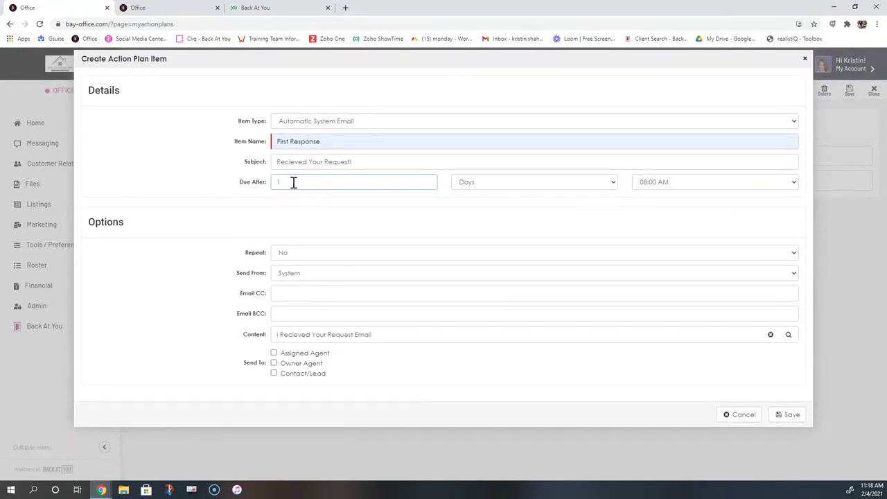
double_click(293, 182)
click(225, 185)
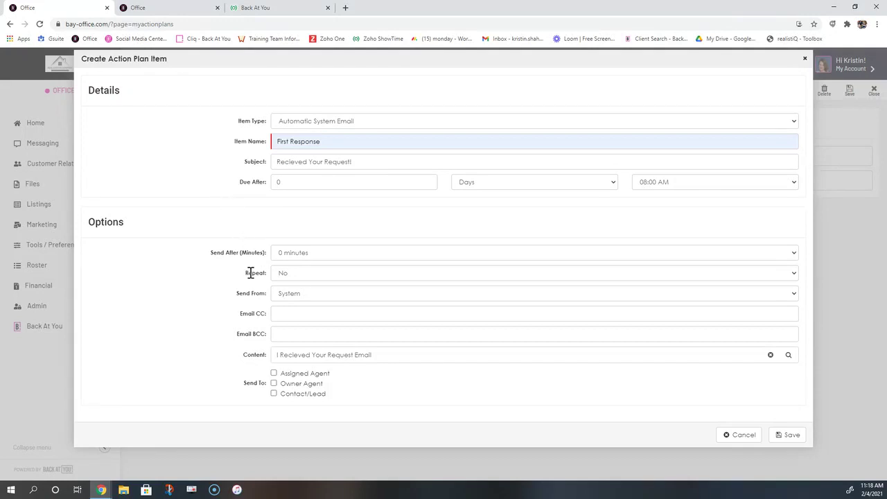
drag(247, 272, 289, 278)
click(290, 275)
click(295, 305)
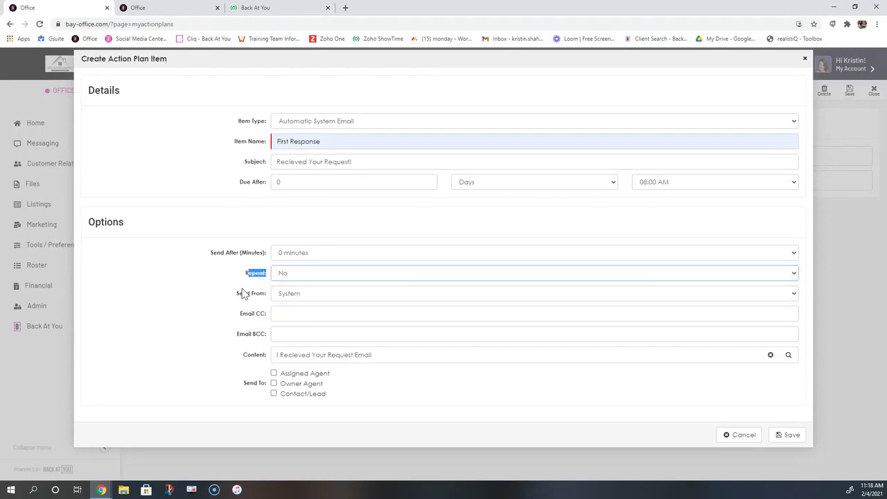
Set Send From to Agent
drag(233, 294, 287, 309)
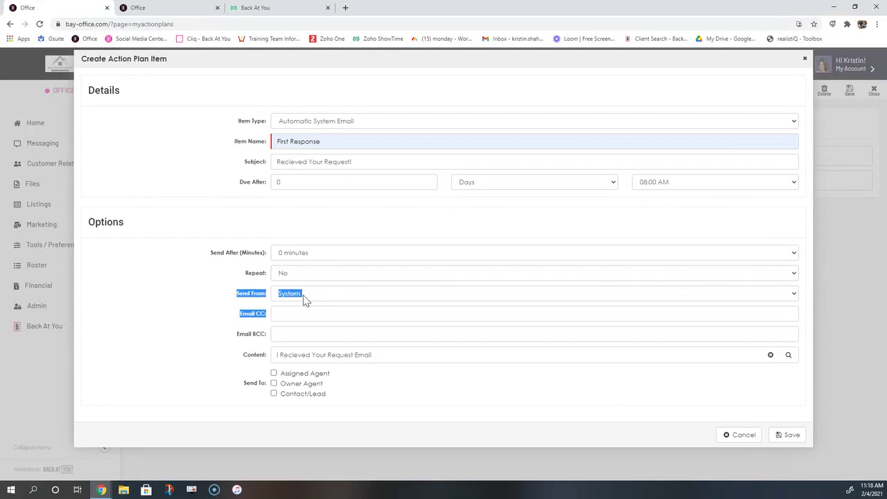
click(303, 298)
click(291, 338)
click(359, 303)
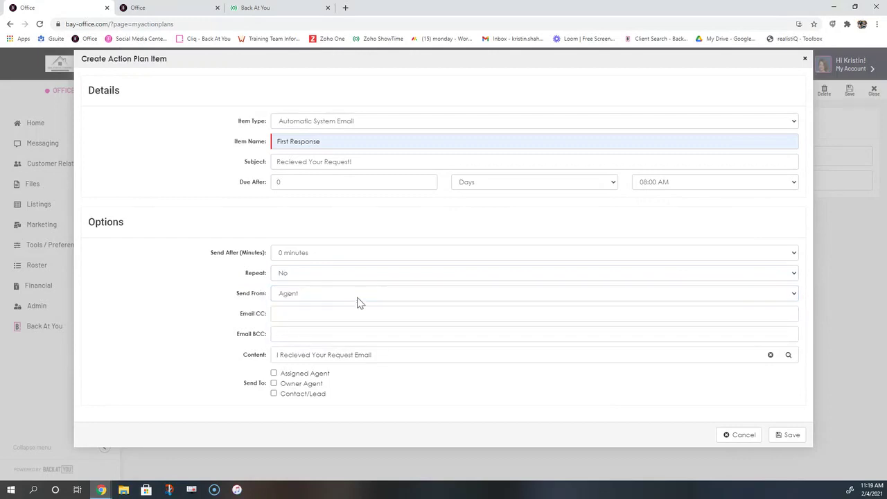
click(283, 300)
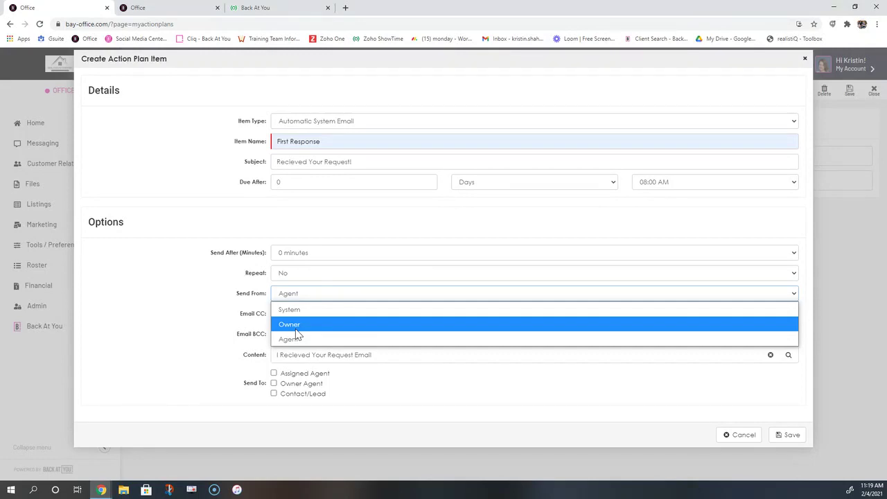
click(300, 340)
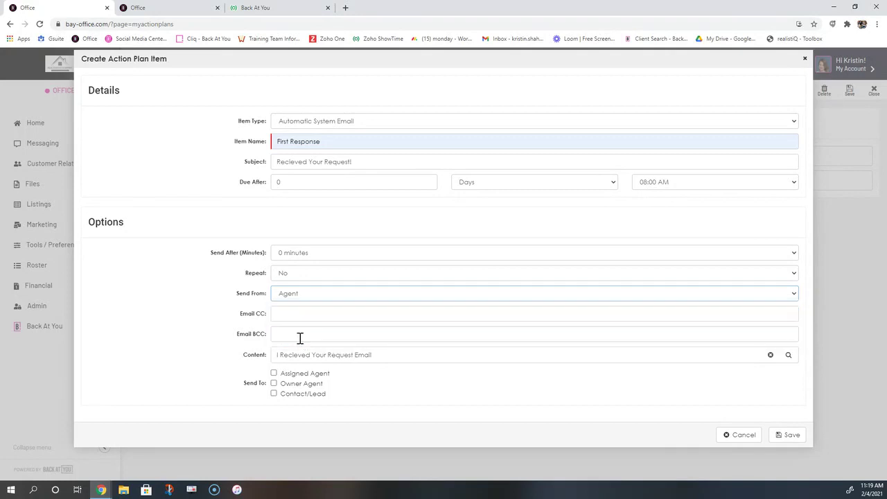
Tick Contact/Lead under Send To and save the First Response item
drag(236, 313, 266, 338)
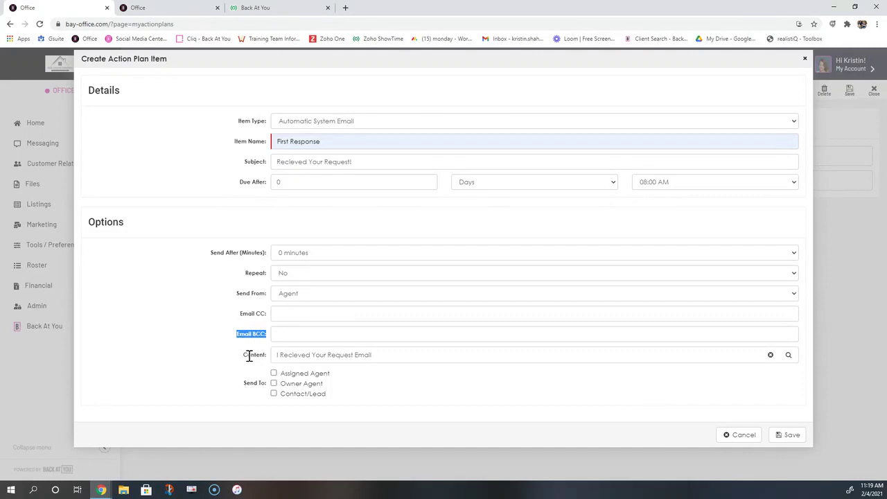
drag(243, 353, 271, 359)
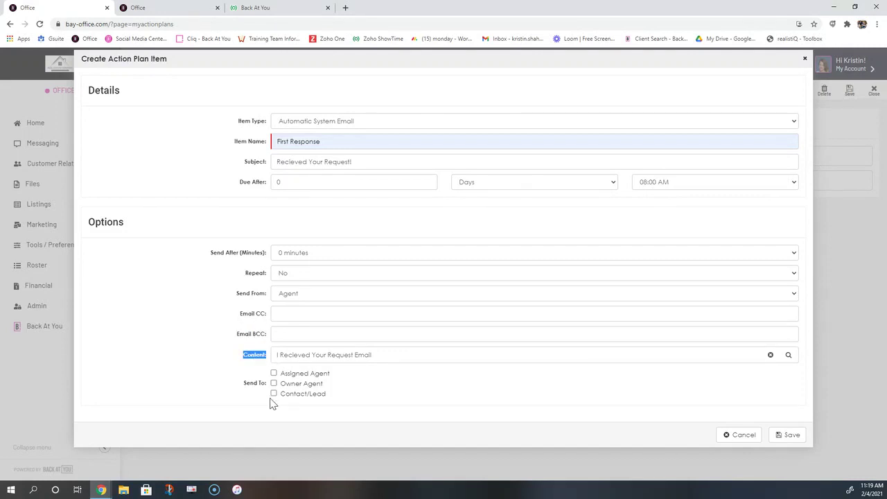
click(241, 390)
drag(242, 389, 267, 383)
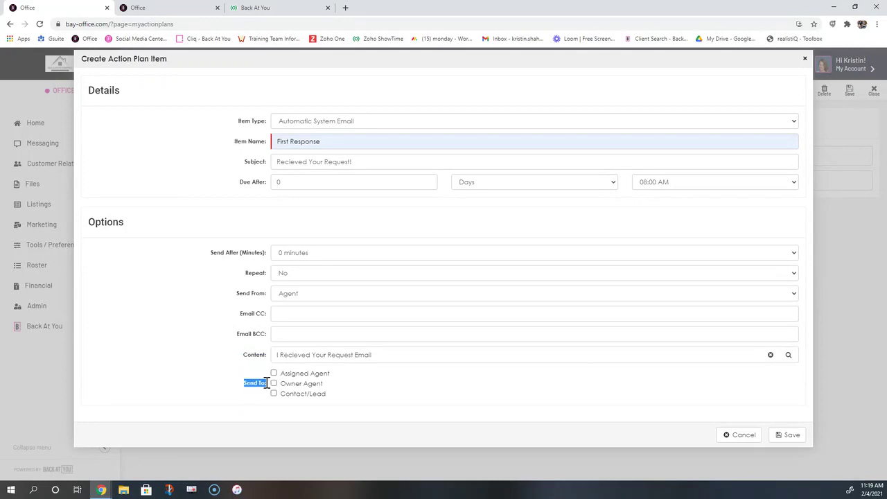
click(274, 393)
drag(324, 394, 277, 396)
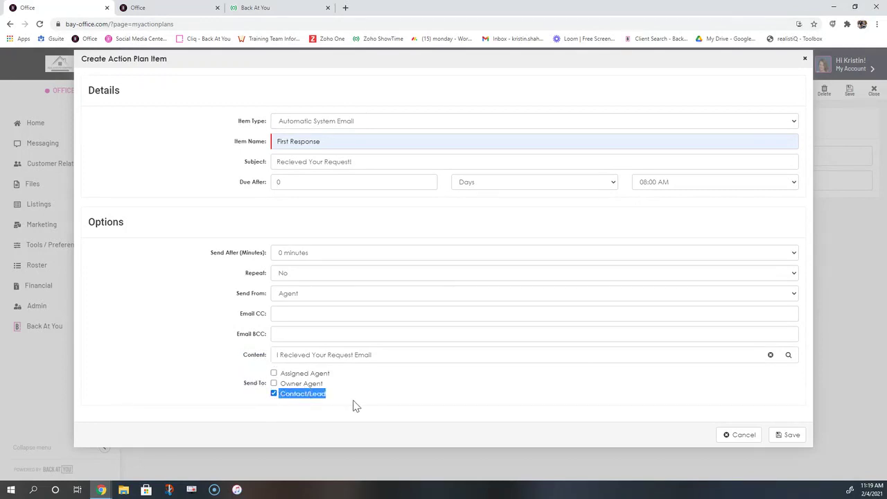
click(793, 437)
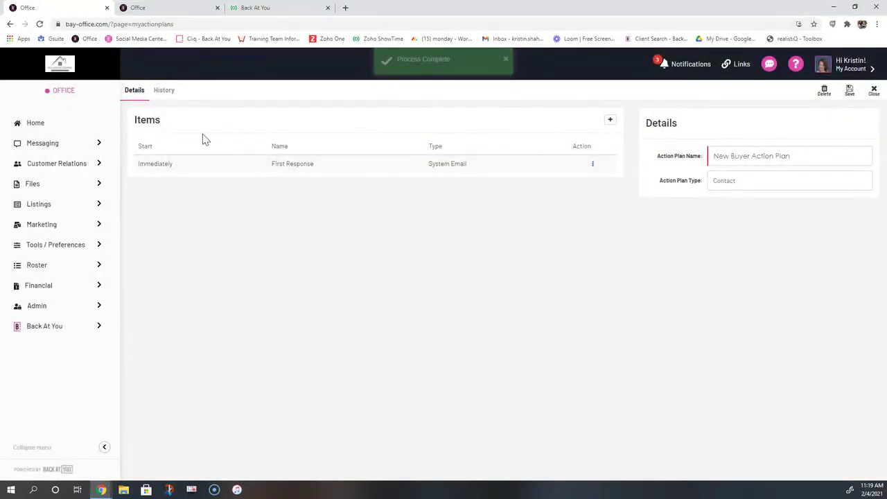
Add an Add To Campaign item named 'Add to Prospective Buyers Campaign'
click(610, 120)
click(327, 121)
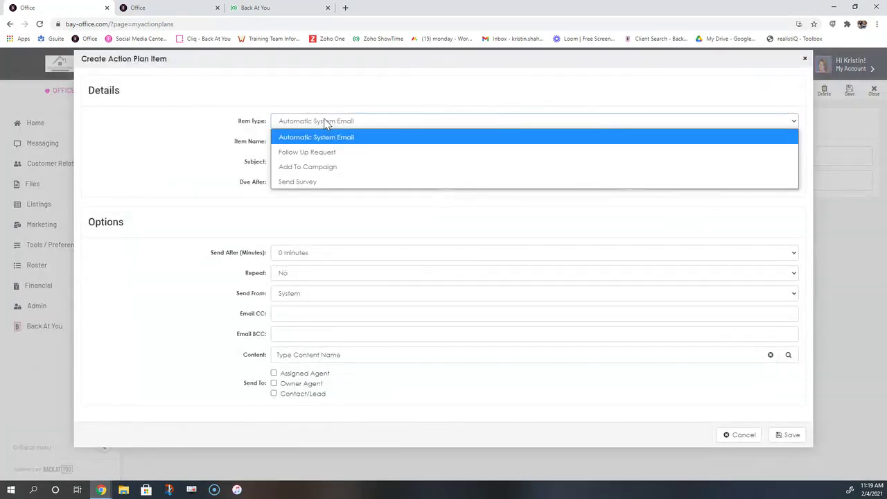
click(324, 167)
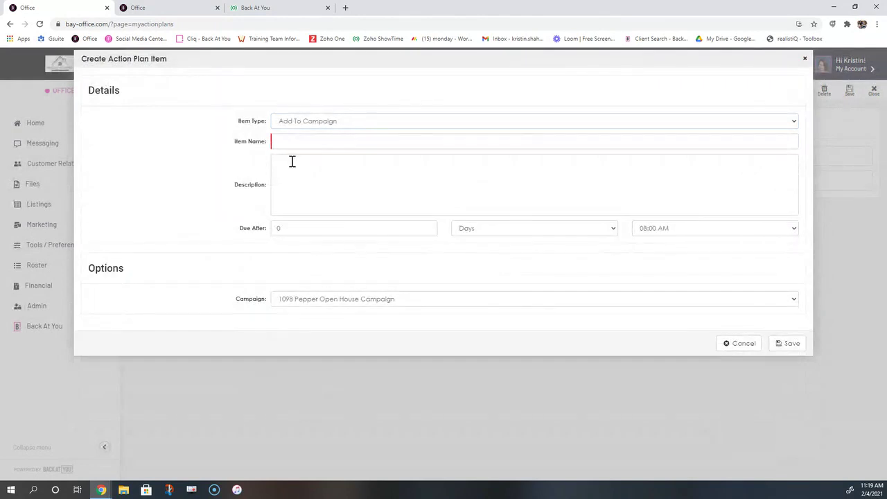
click(283, 140)
text(Add to Pr)
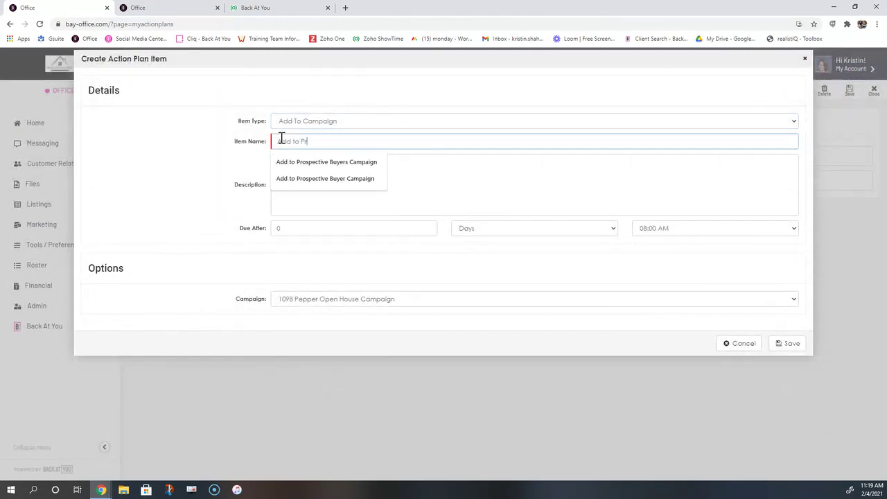
key(Down)
key(Return)
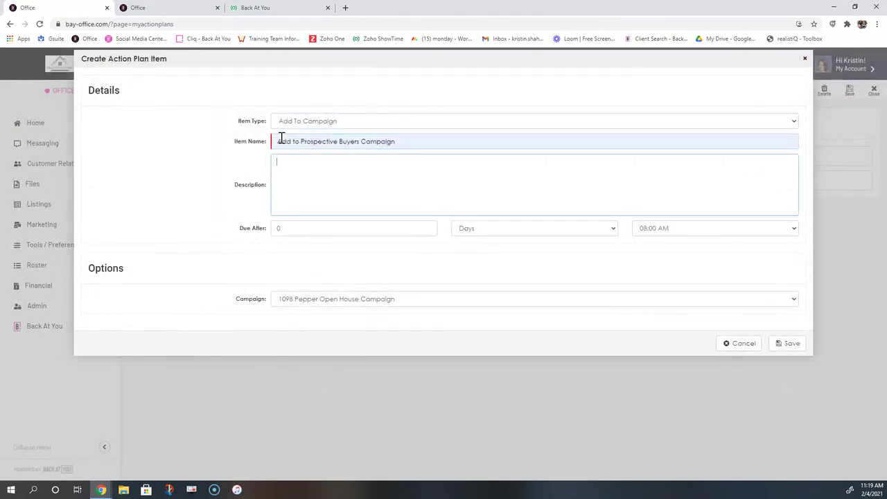
Set it due after 1 day with Prospective Buyer Campaign, then save
click(292, 229)
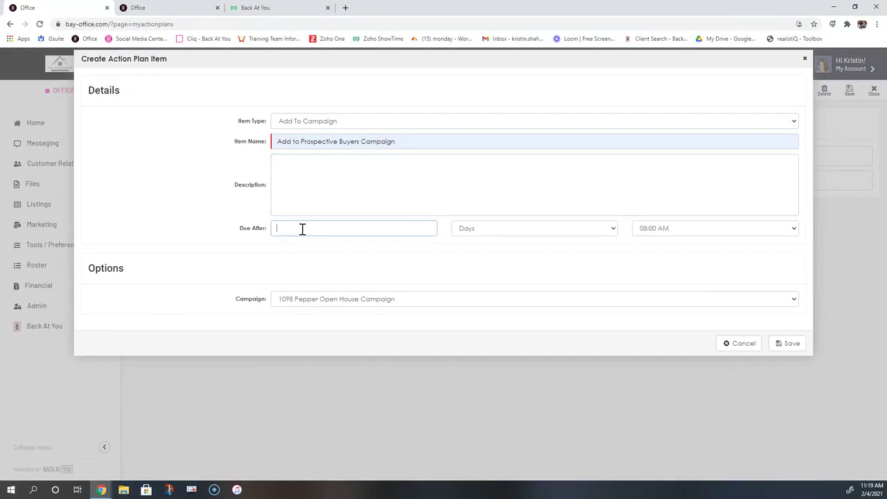
click(250, 270)
drag(236, 299, 264, 299)
click(339, 299)
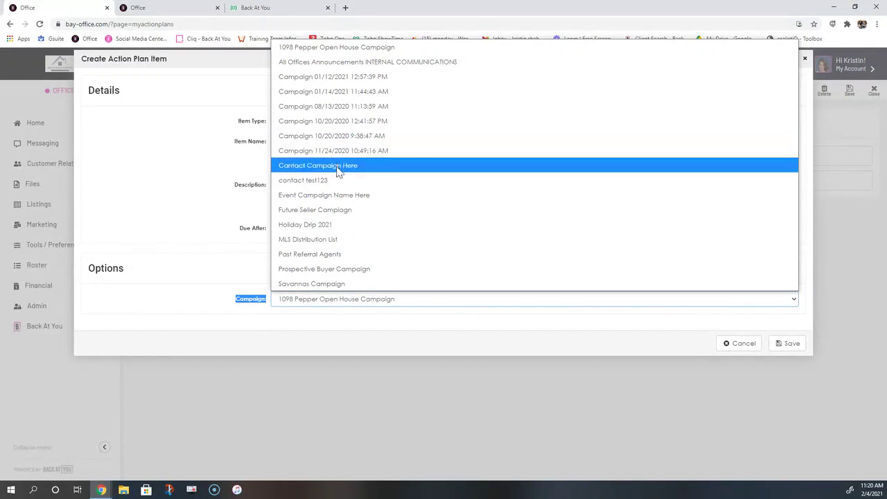
click(329, 272)
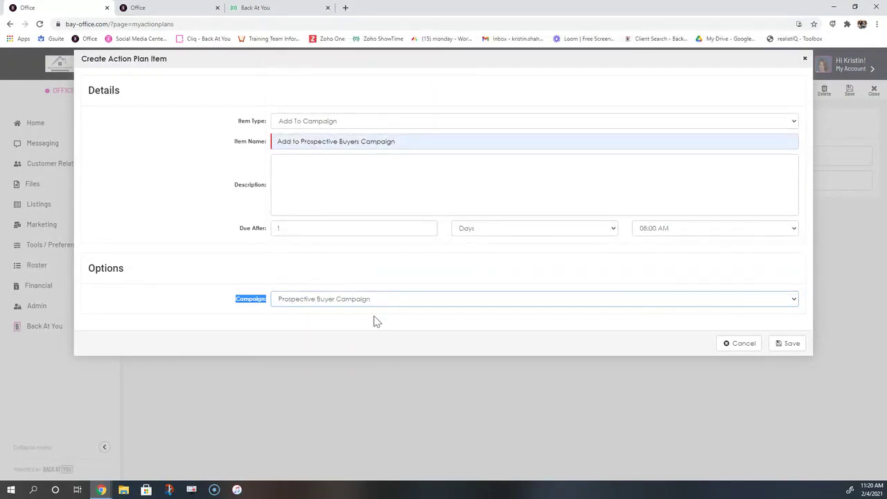
click(793, 348)
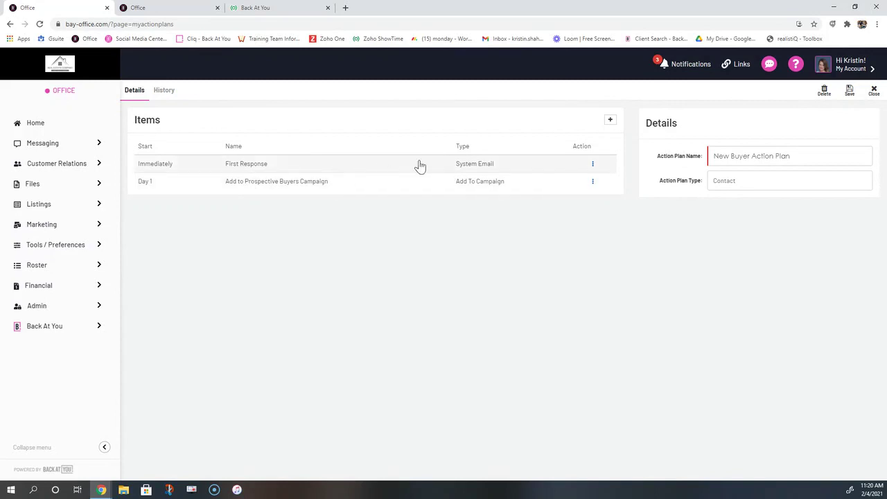
Add a follow-up request item 'Text or call client' with a description about the home buying process
click(609, 120)
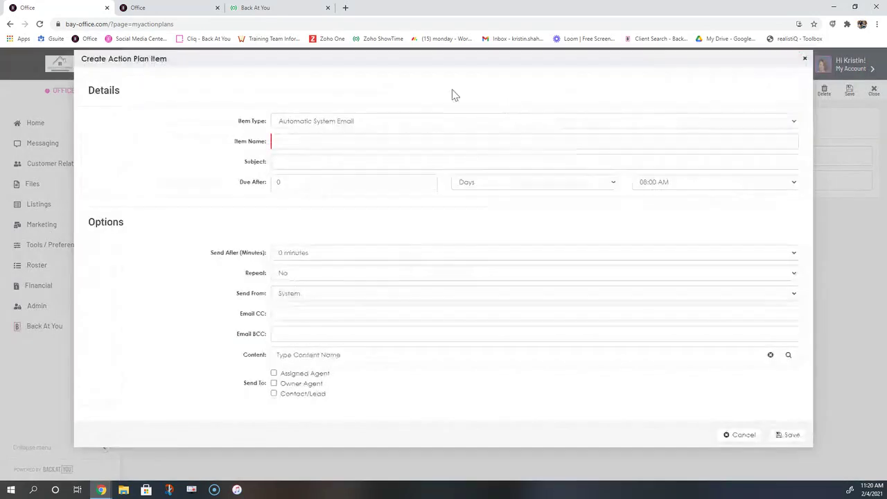
click(298, 123)
click(299, 136)
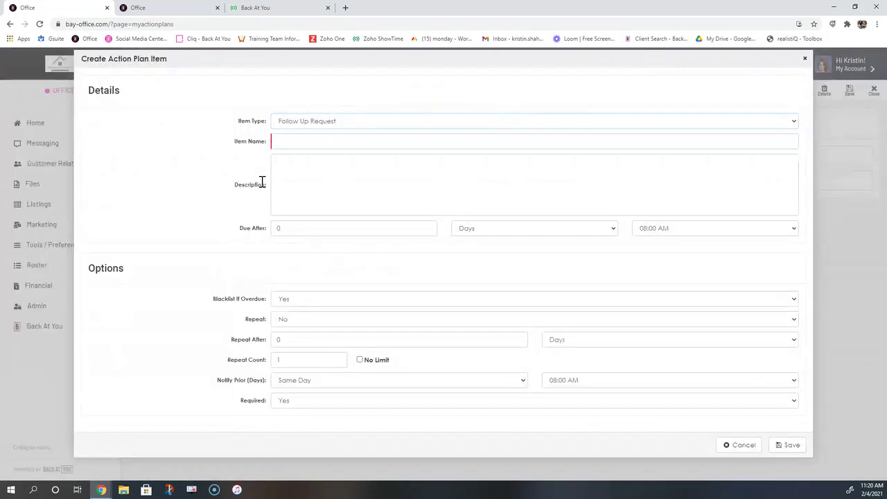
click(278, 143)
text(T)
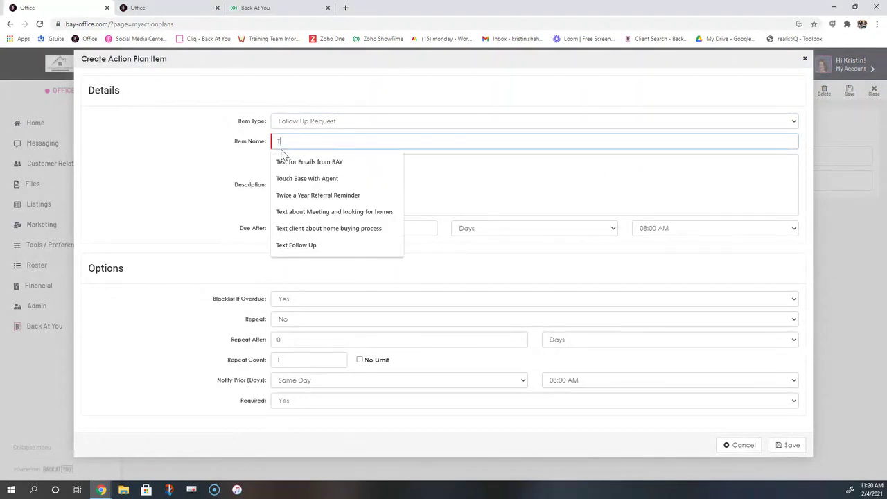
text(ext or call client)
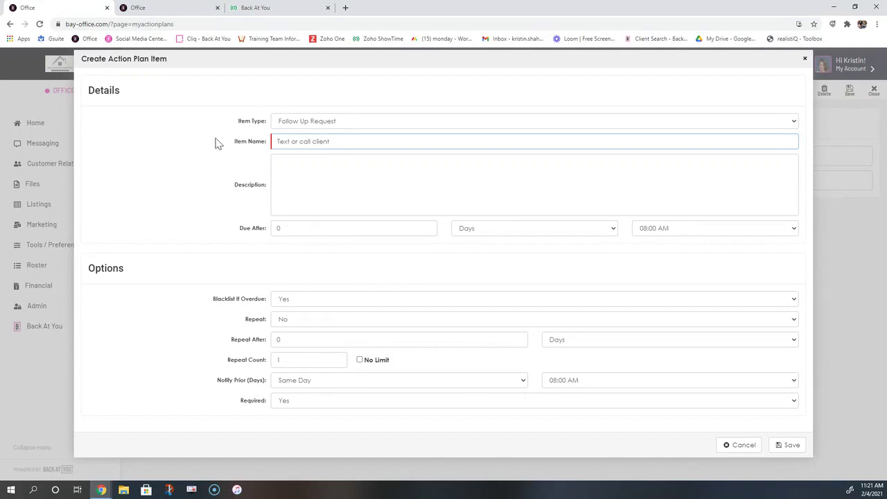
click(295, 178)
text(Ca)
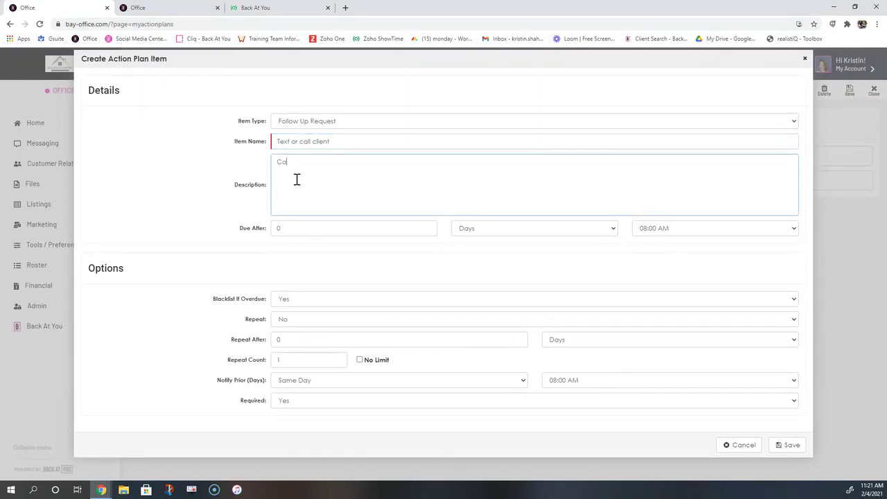
text(ll or text client about the home buying process)
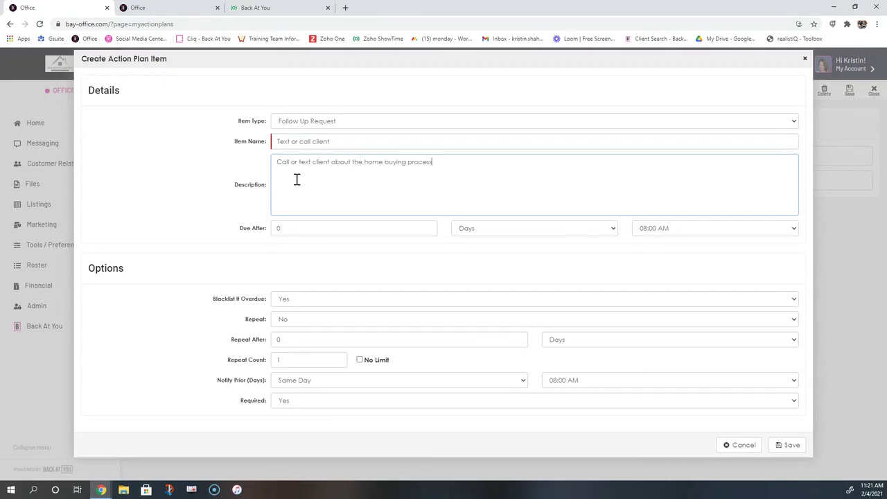
Set Due After 3 days, Repeat Yes, every 2 days, repeat count 5
double_click(281, 229)
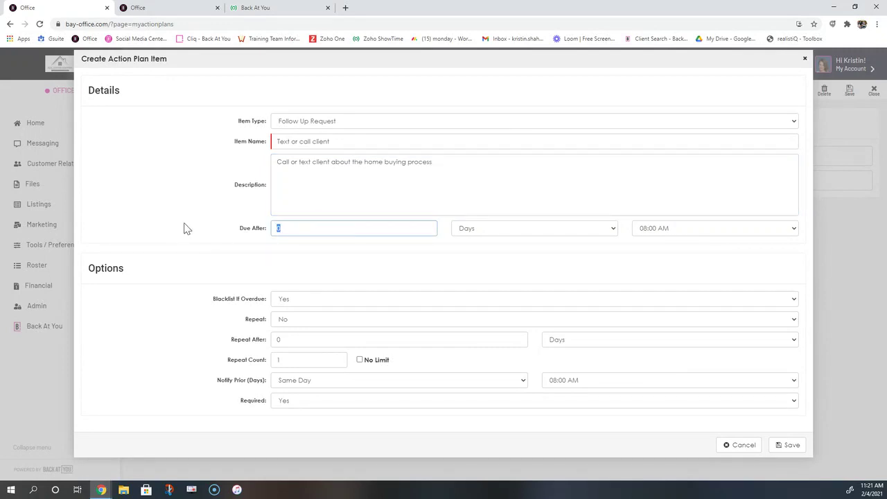
text(3)
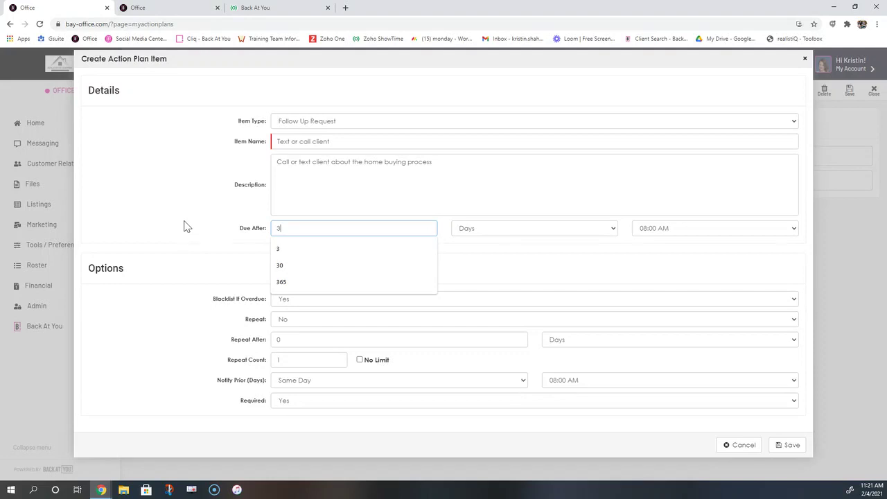
click(186, 227)
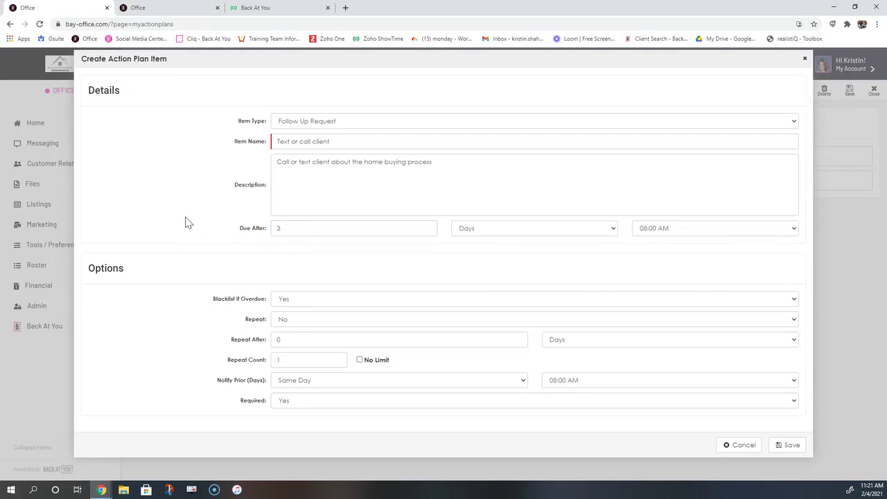
drag(247, 323, 268, 321)
click(297, 320)
click(288, 342)
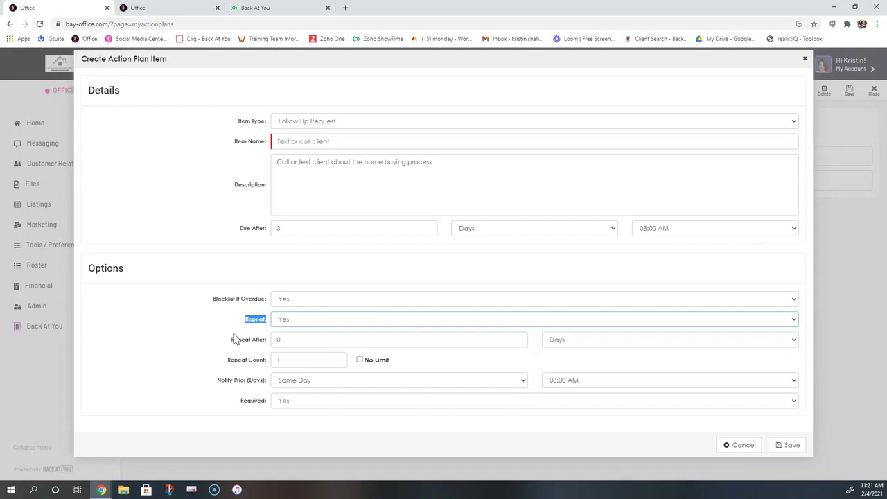
click(566, 342)
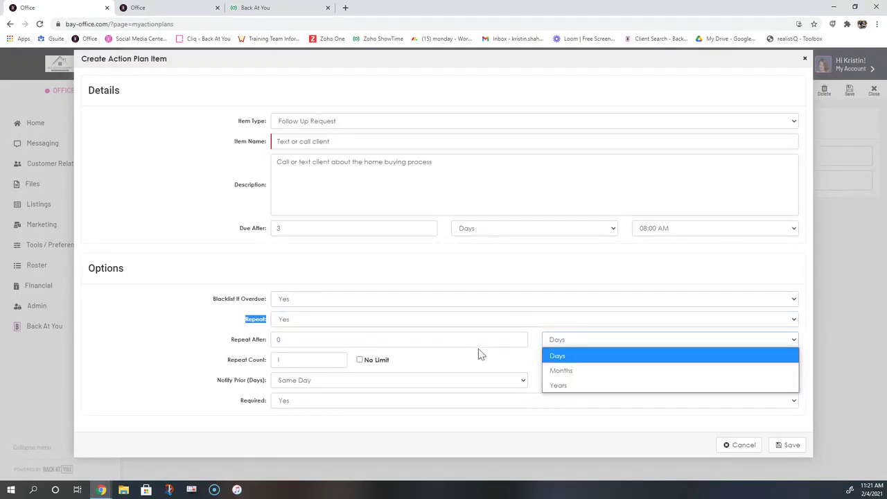
click(287, 340)
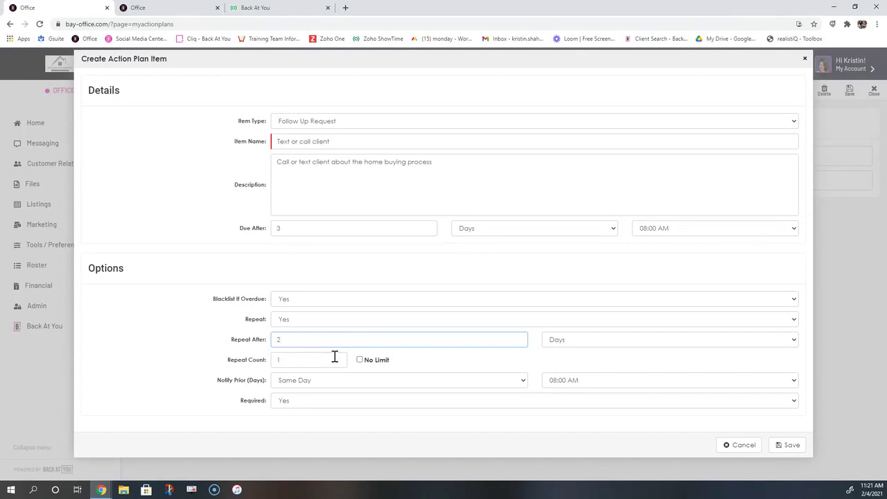
double_click(301, 359)
text(5)
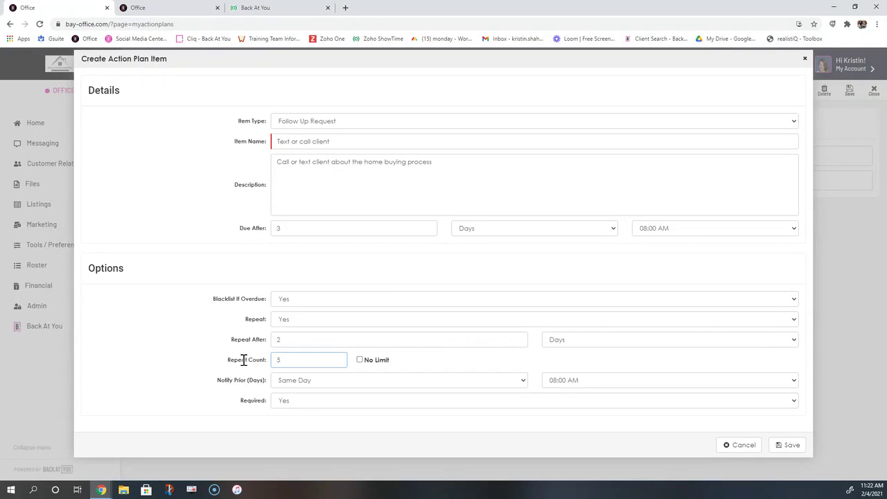
Save the 'Text or call client' follow-up, giving the plan three items
click(789, 445)
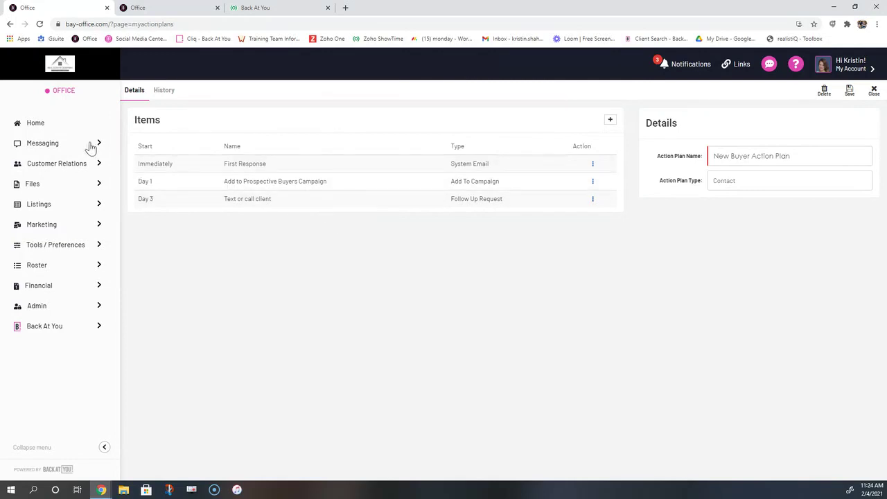
Open the chosen contact's record from the 21-entry Contacts + Leads list
click(50, 170)
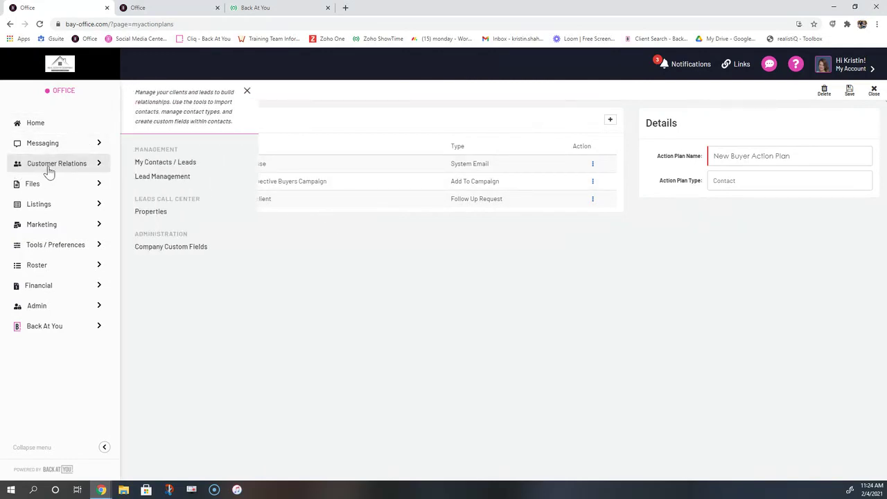
click(165, 164)
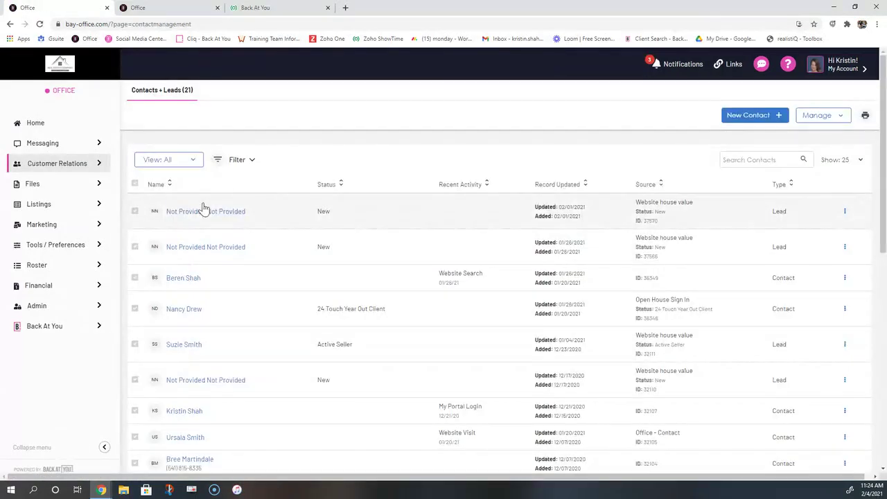
scroll(243, 284, down, 2)
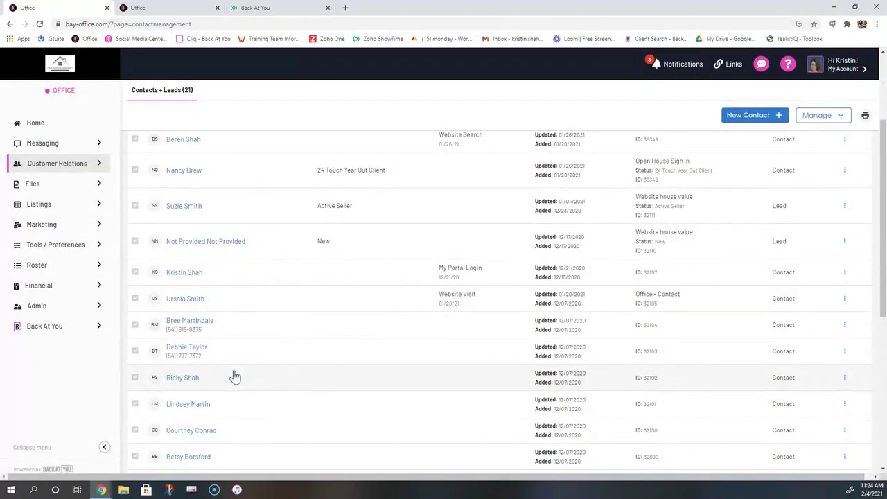
scroll(208, 386, down, 1)
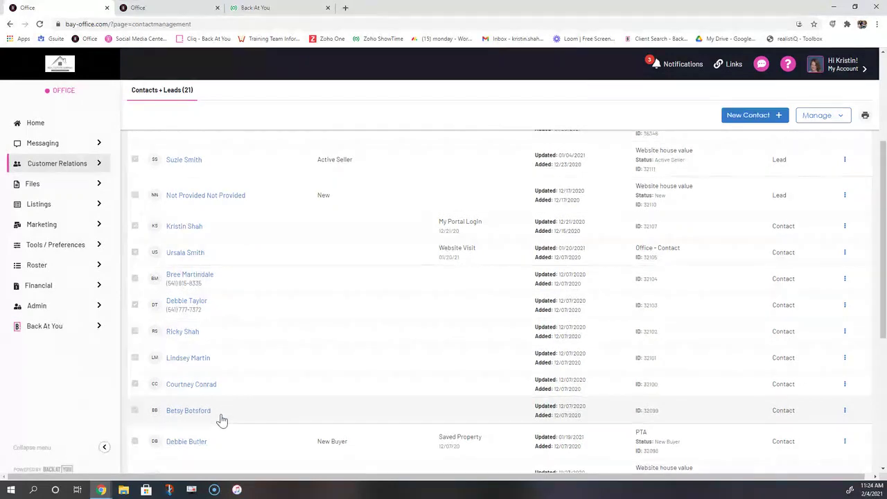
click(219, 416)
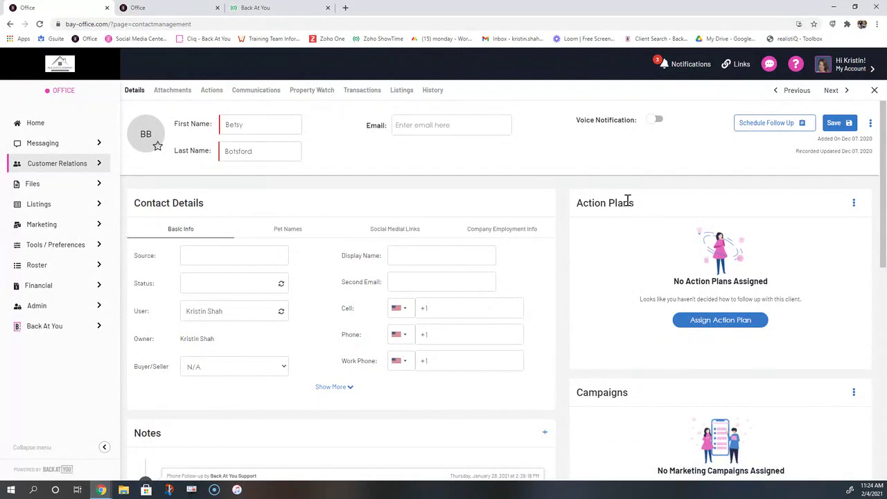
Open the Add Action Plan dialog from the contact's Action Plans panel
drag(632, 202, 576, 204)
click(582, 205)
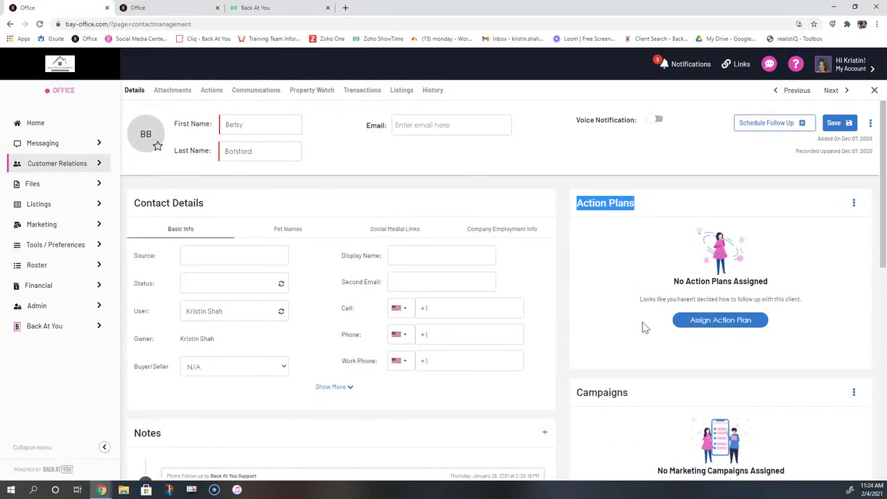
click(728, 323)
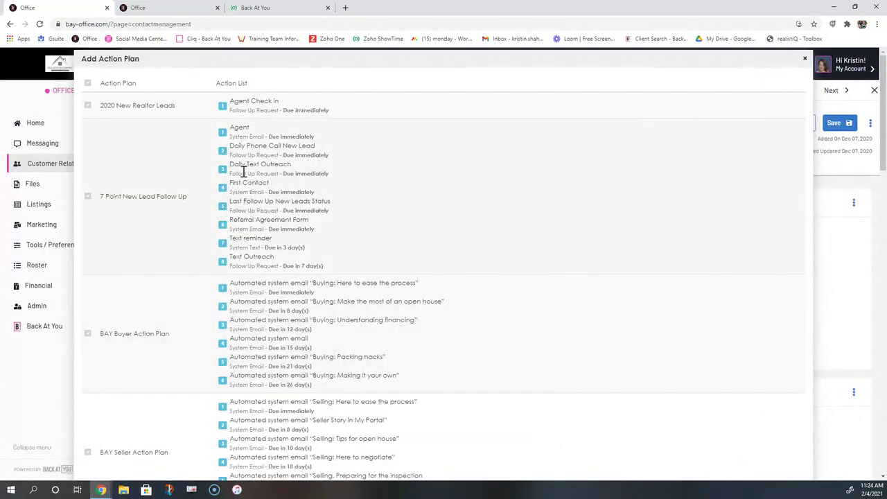
Tick New Buyer Action Plan in the Add Action Plan list and save it to the contact
scroll(175, 161, down, 1)
scroll(176, 161, down, 2)
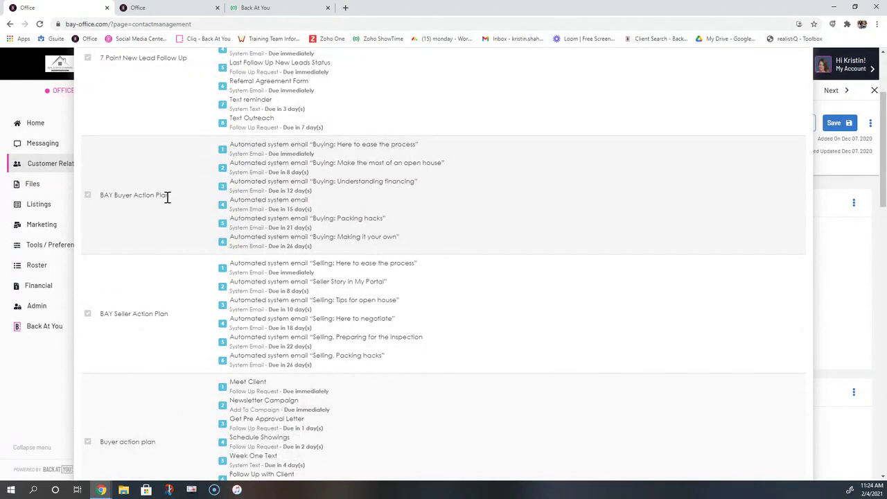
drag(167, 199, 87, 198)
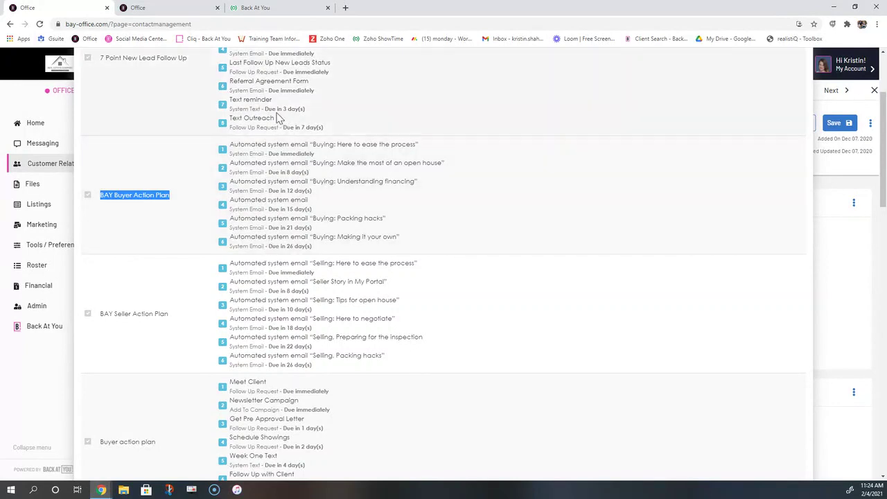
scroll(122, 291, down, 2)
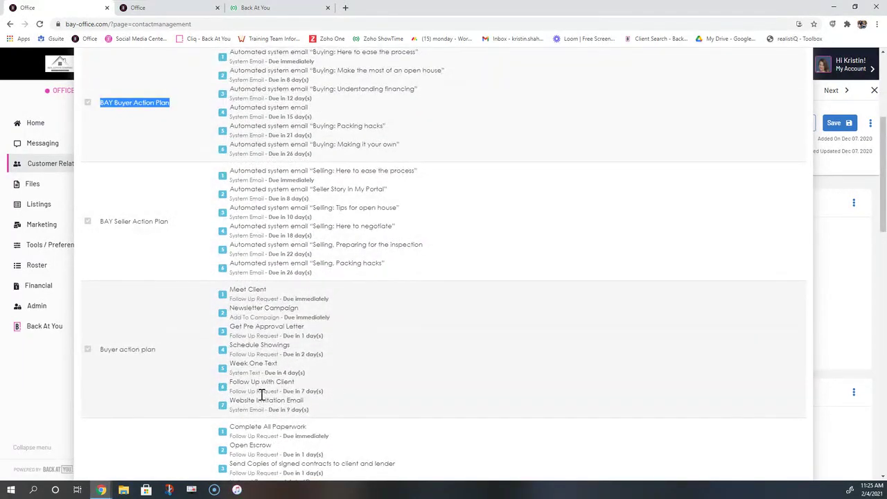
scroll(262, 404, down, 9)
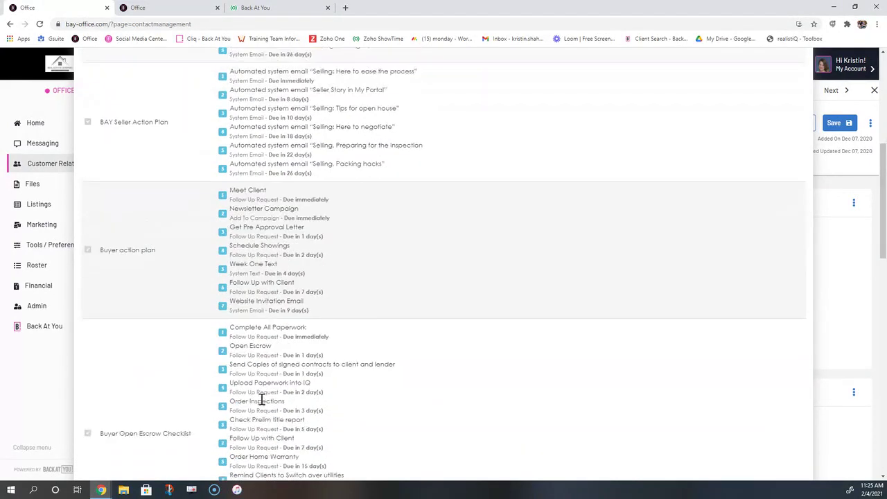
scroll(262, 404, down, 5)
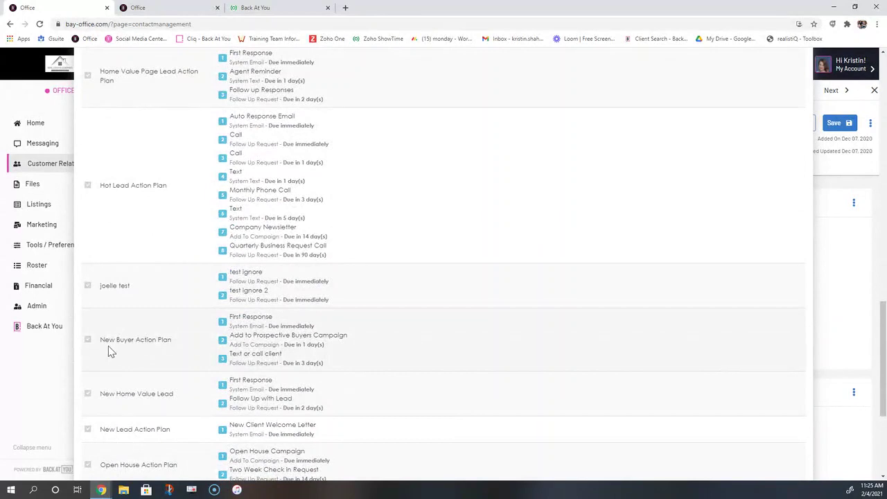
click(88, 340)
scroll(567, 345, down, 3)
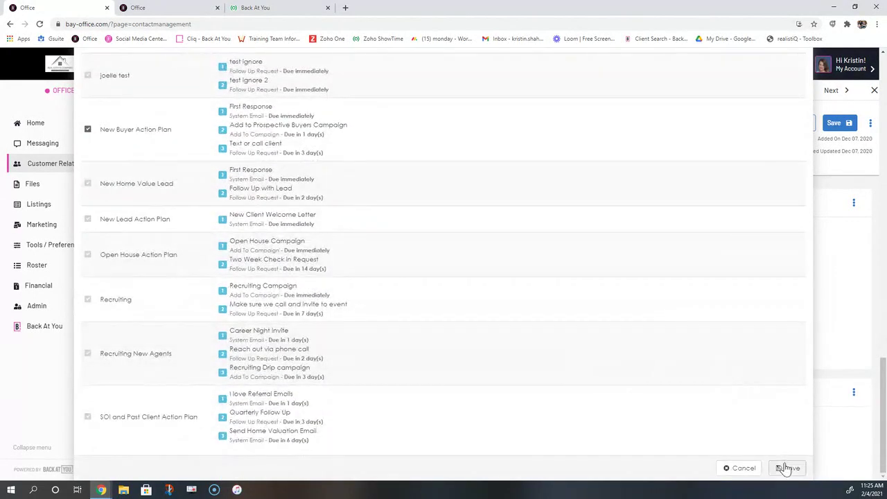
click(789, 468)
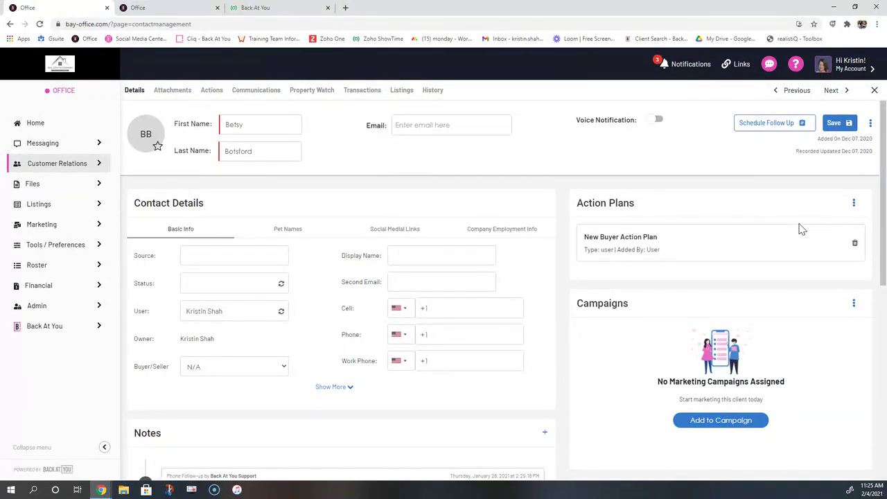
Review the contact's three pending New Buyer Action Plan tasks, including Text or call client, then return Home
click(211, 92)
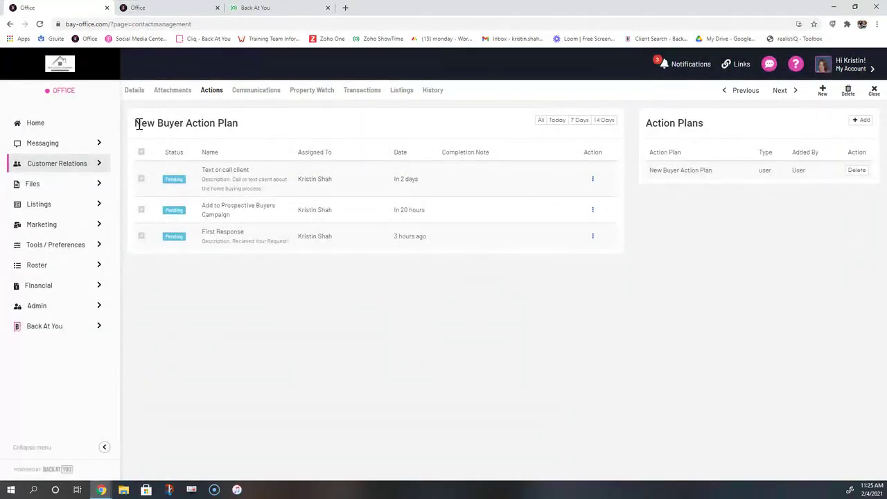
drag(139, 123, 248, 131)
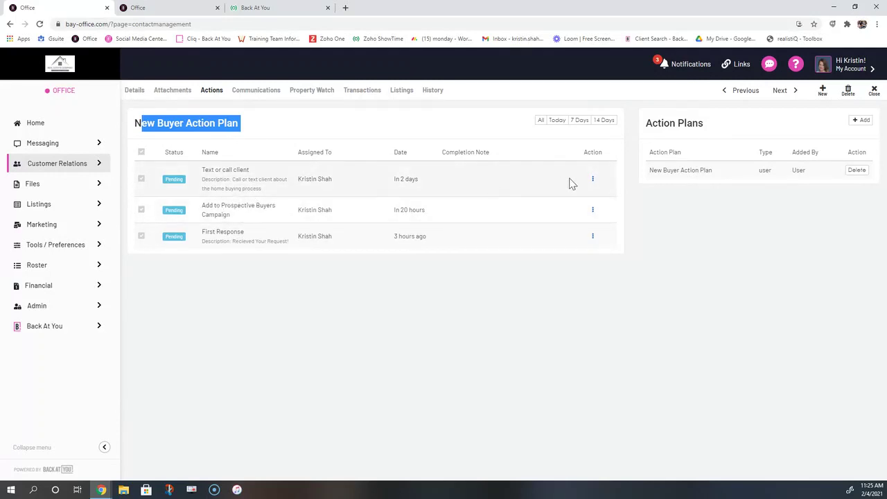
click(593, 180)
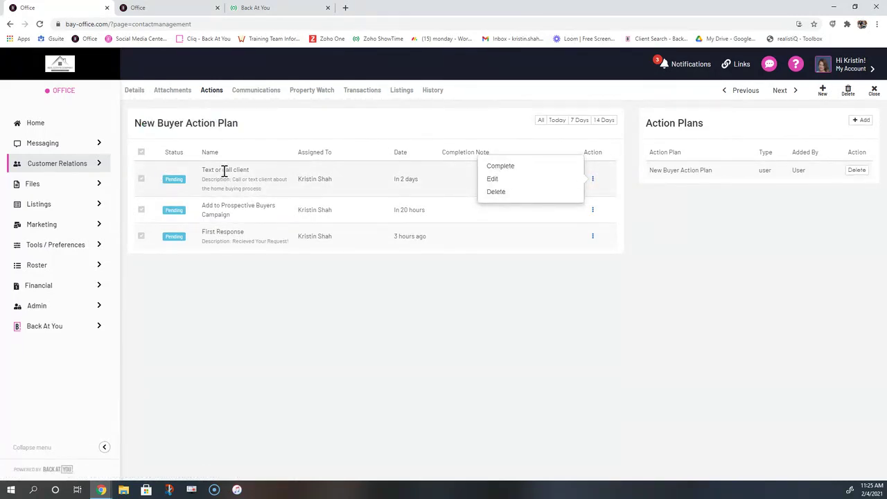
click(36, 125)
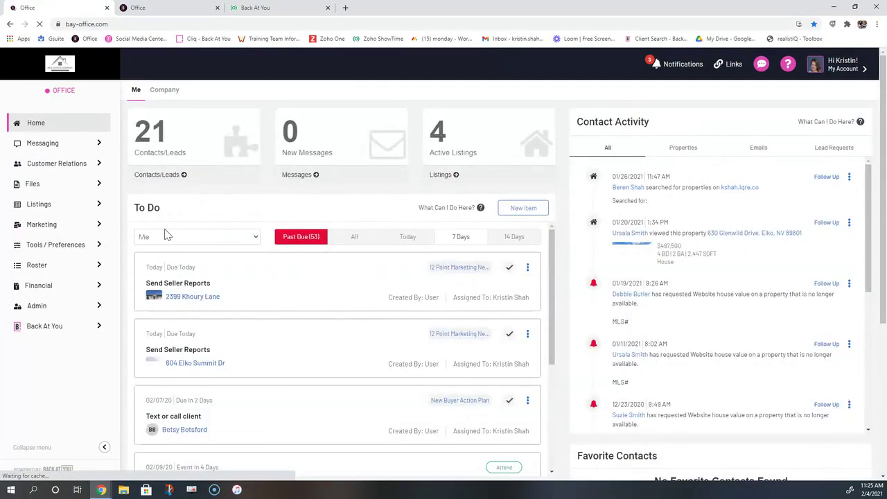
From the Home To Do list, open the contact linked to the 'Text or call client' task
scroll(174, 255, down, 1)
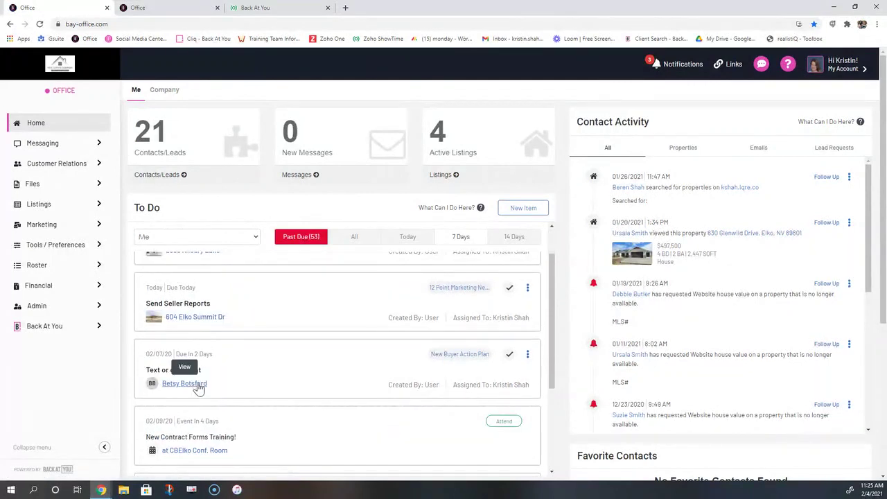
drag(204, 371, 148, 381)
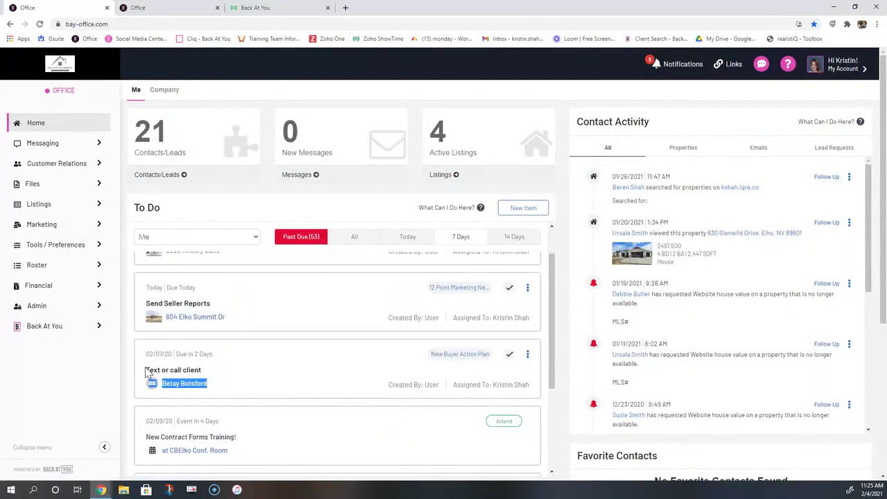
click(198, 370)
drag(205, 375, 147, 369)
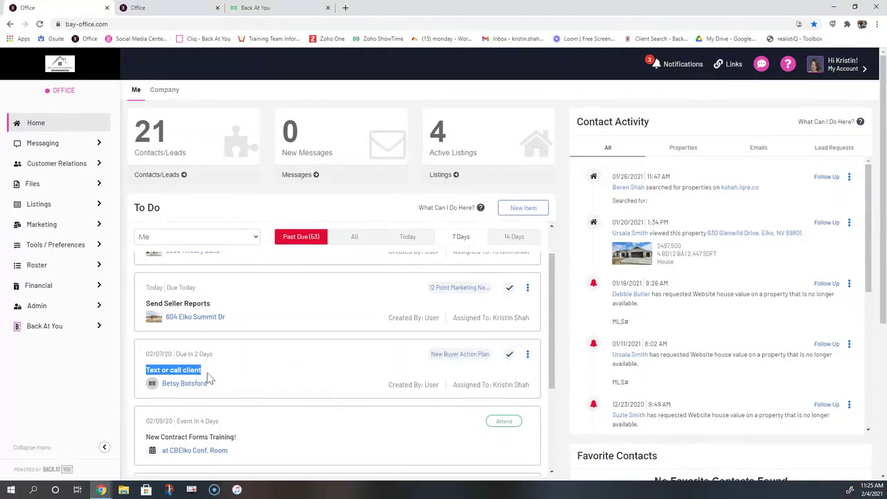
click(176, 383)
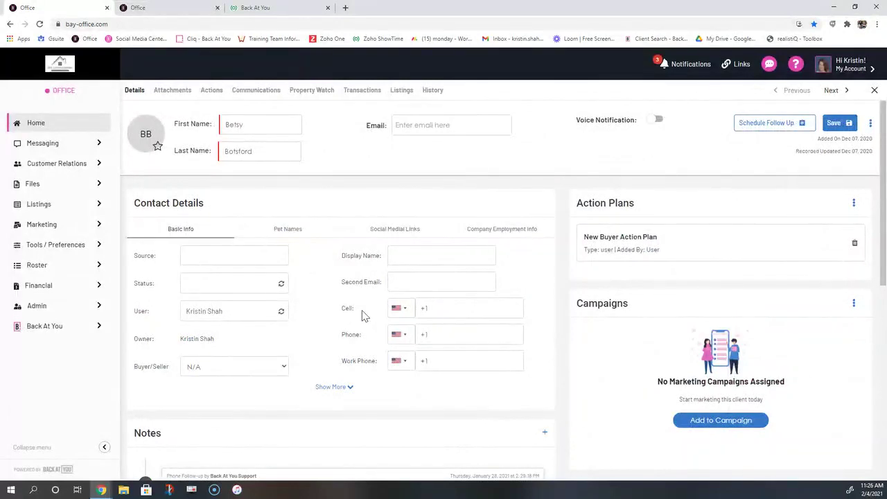
Add the Holiday Drip 2021 campaign to the contact, leaving it Active with 2 recipients
click(212, 91)
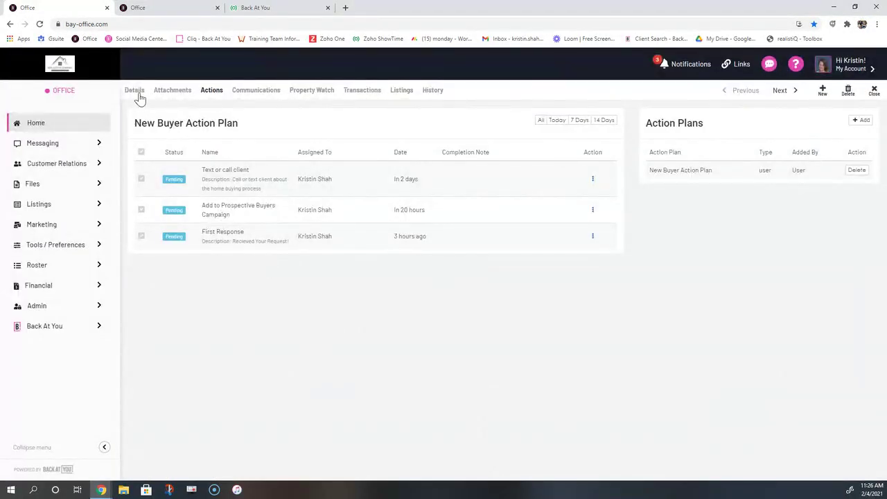
click(136, 91)
drag(633, 303, 578, 303)
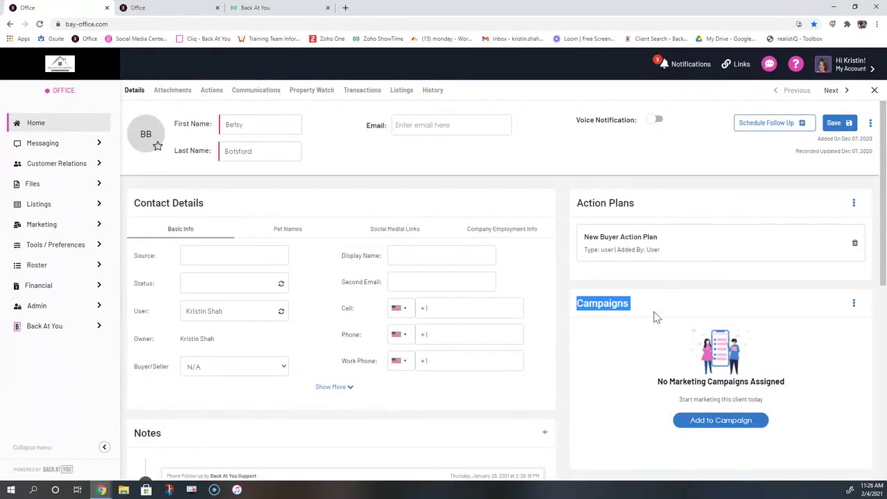
scroll(694, 350, down, 1)
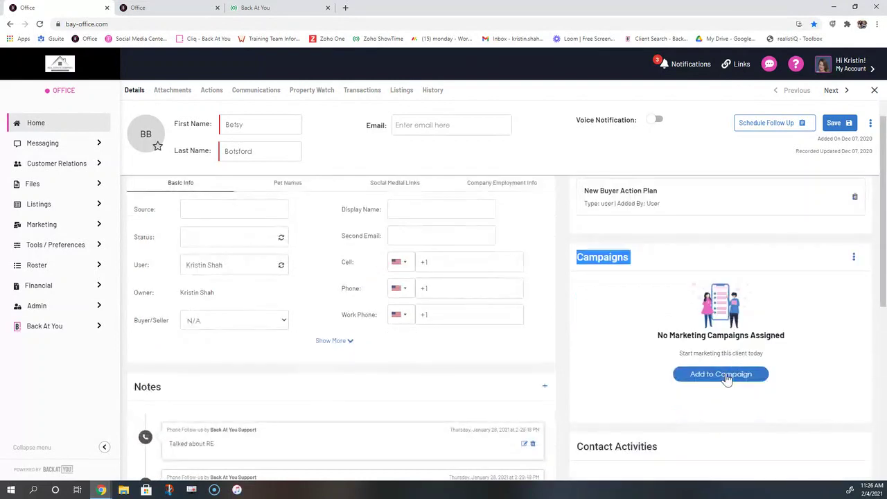
click(726, 378)
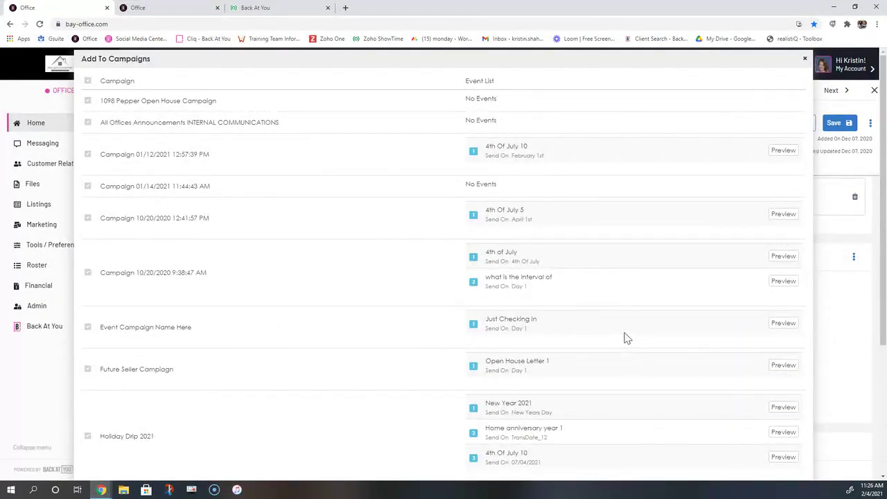
scroll(320, 247, down, 3)
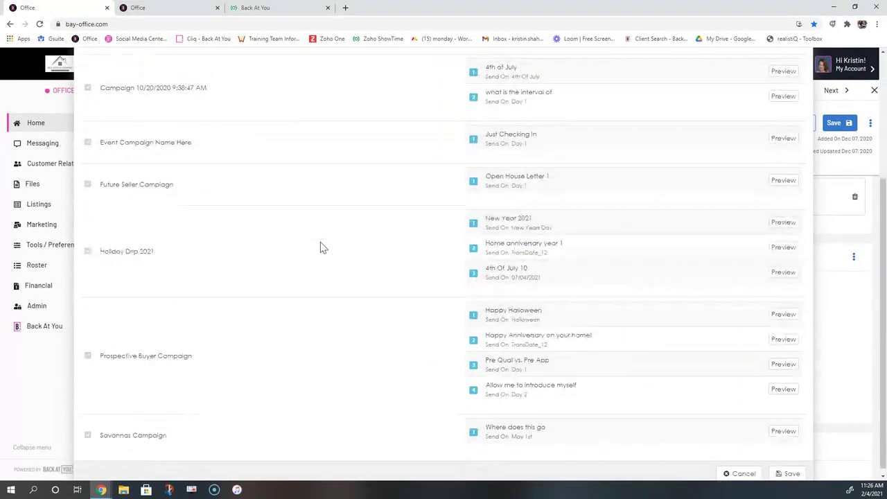
click(88, 252)
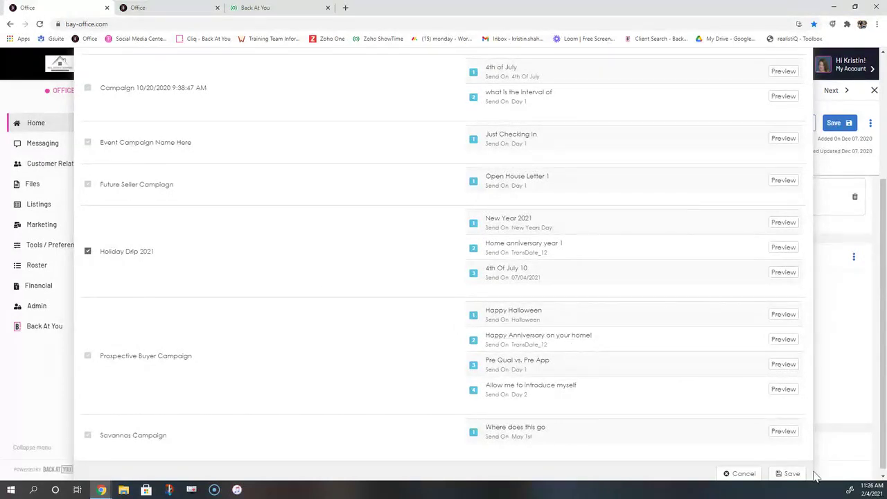
click(792, 475)
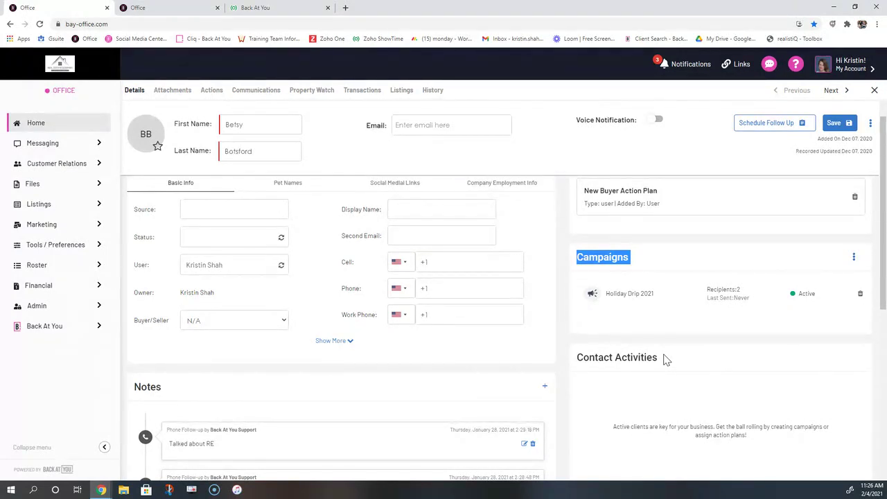
drag(664, 359, 585, 377)
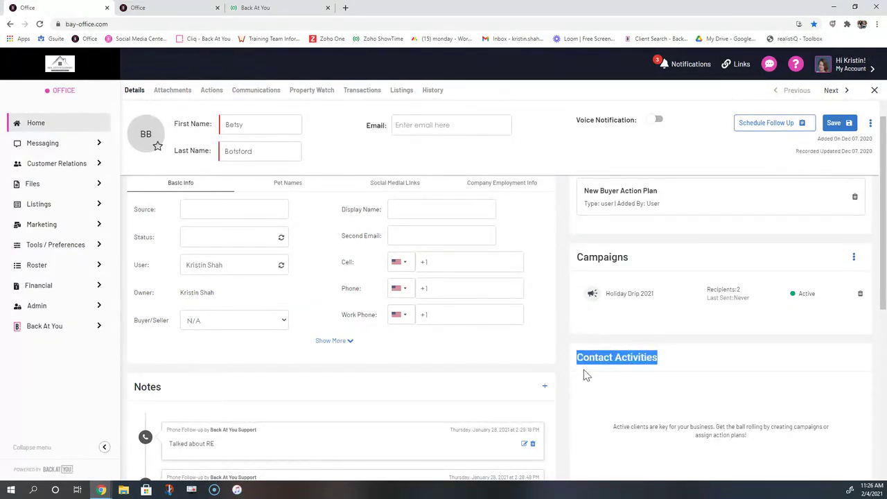
scroll(586, 368, down, 2)
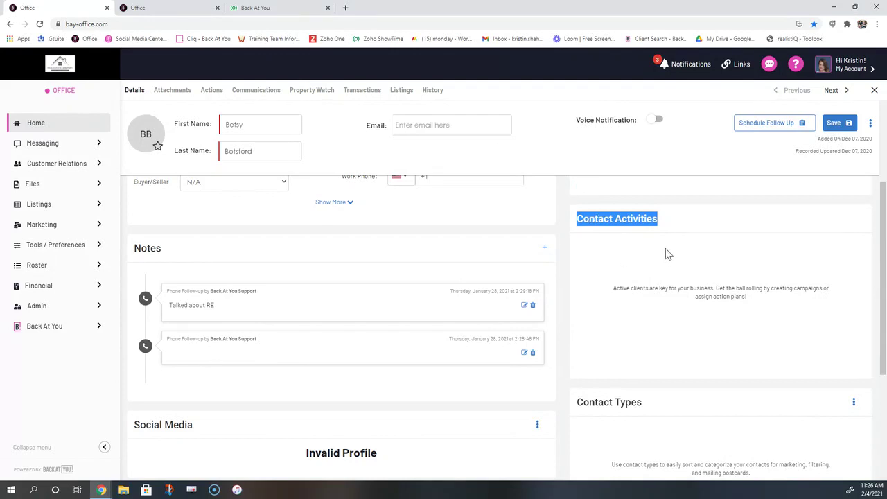
scroll(665, 255, up, 3)
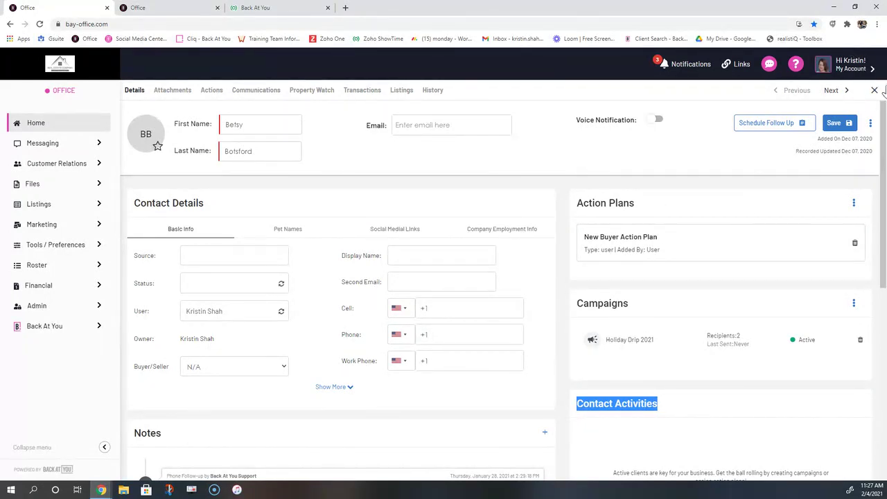
Open My Account > Profile Preferences and locate the New Lead Action Plan under Default Action Plans
click(857, 69)
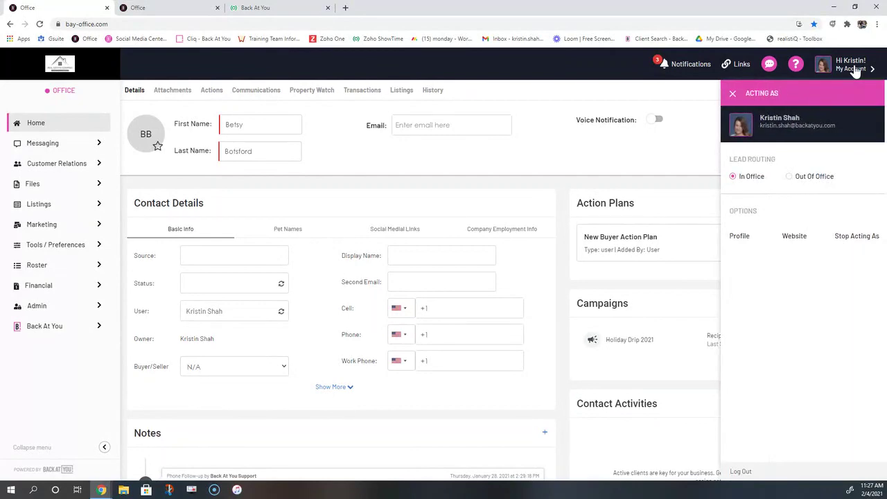
click(740, 237)
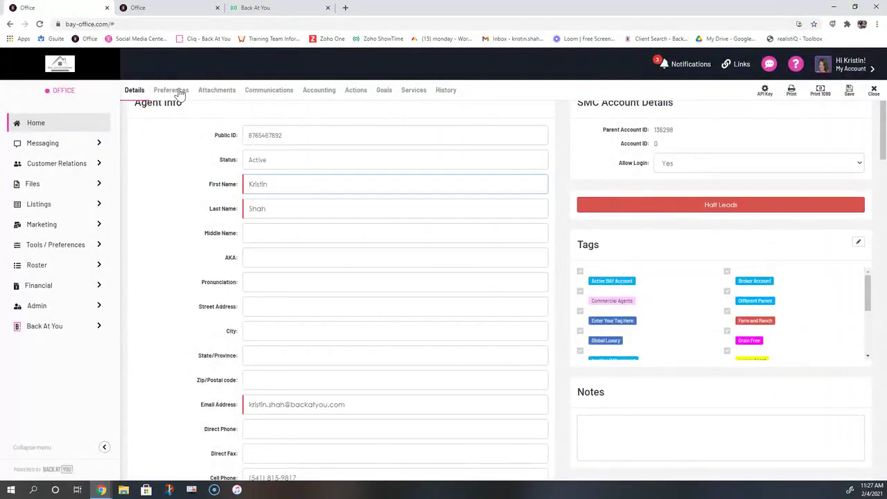
click(172, 91)
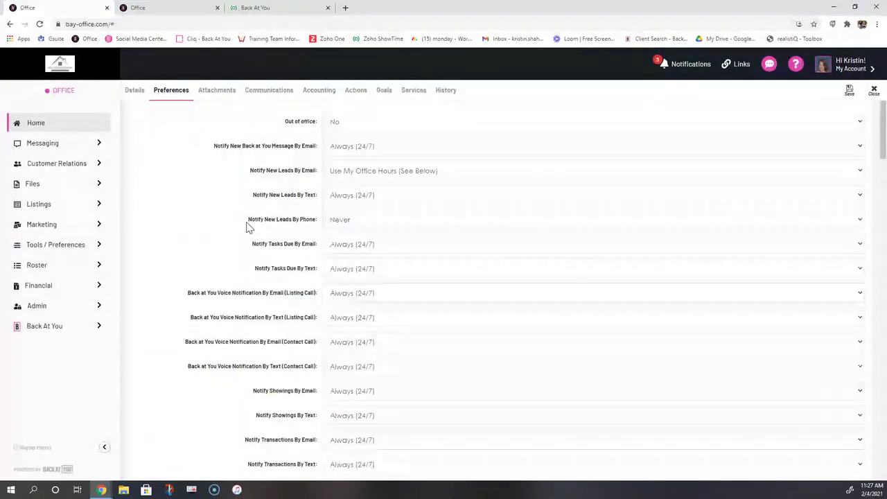
scroll(247, 228, down, 4)
drag(135, 319, 224, 318)
click(263, 404)
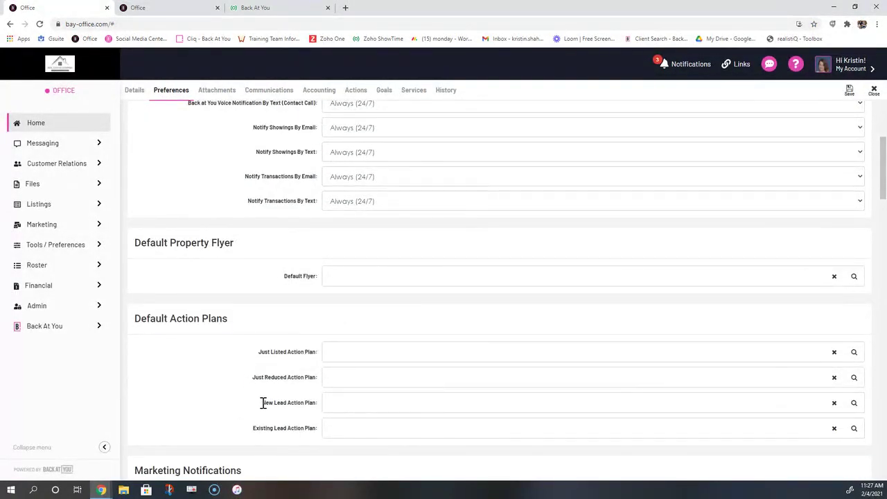
drag(263, 404, 315, 405)
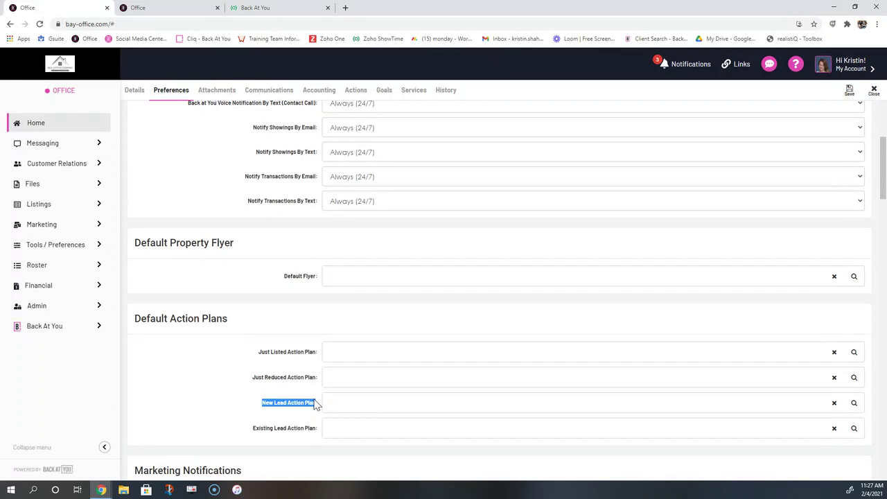
drag(315, 403, 846, 409)
Select Buyer action plan as the default New Lead Action Plan
click(852, 405)
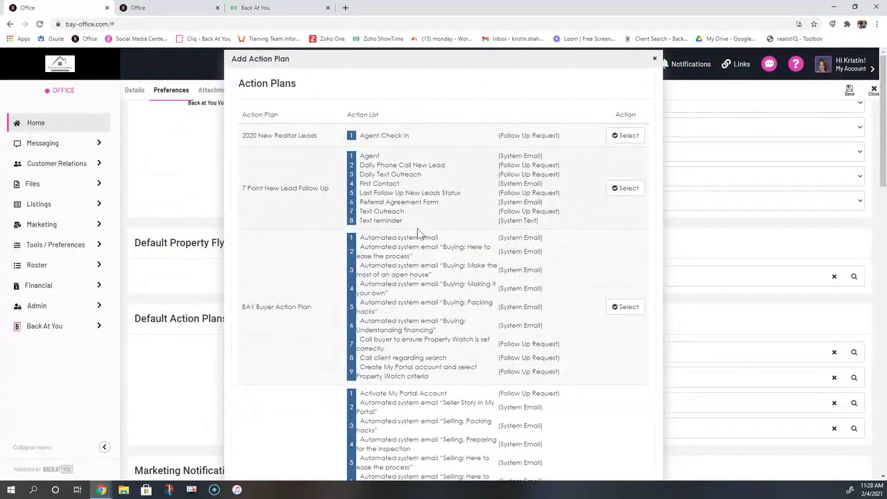
scroll(418, 237, down, 5)
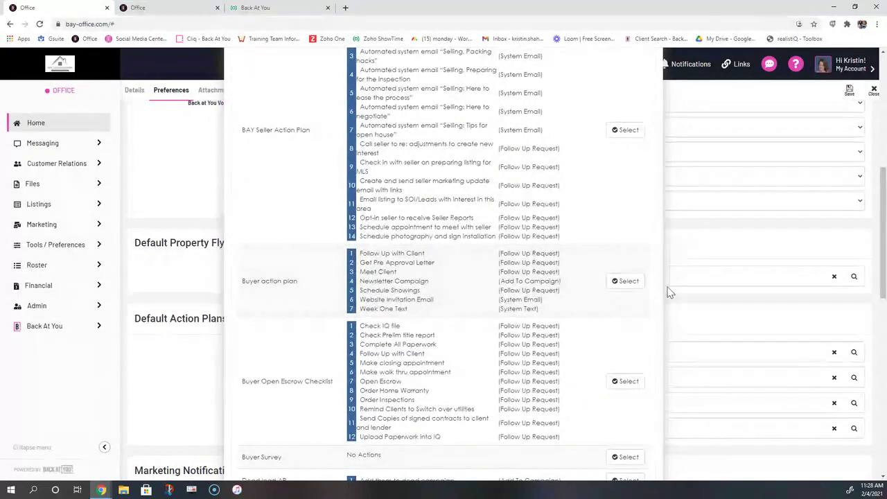
click(626, 281)
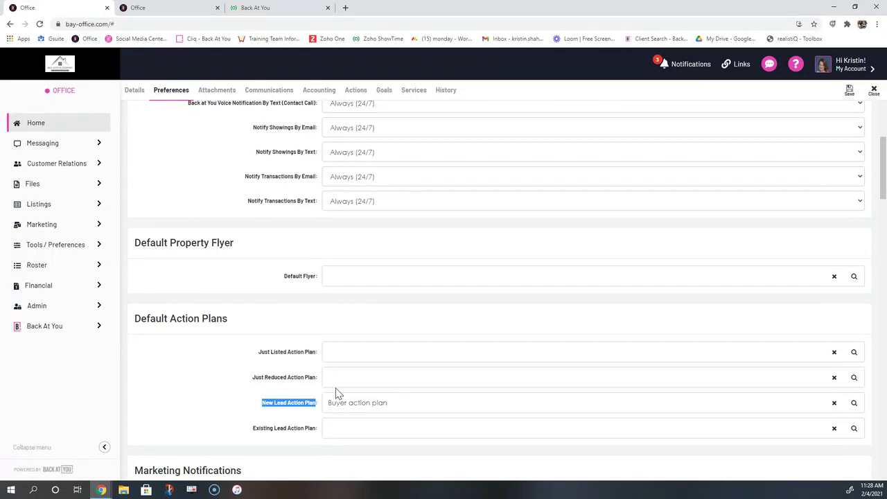
click(55, 231)
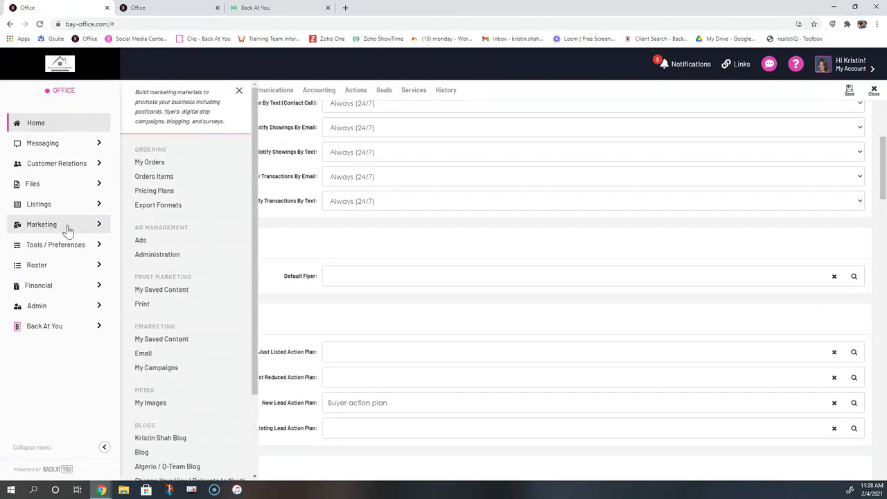
Go to My Action Plans, now listing 4 plans including New Buyer Action Plan
click(61, 248)
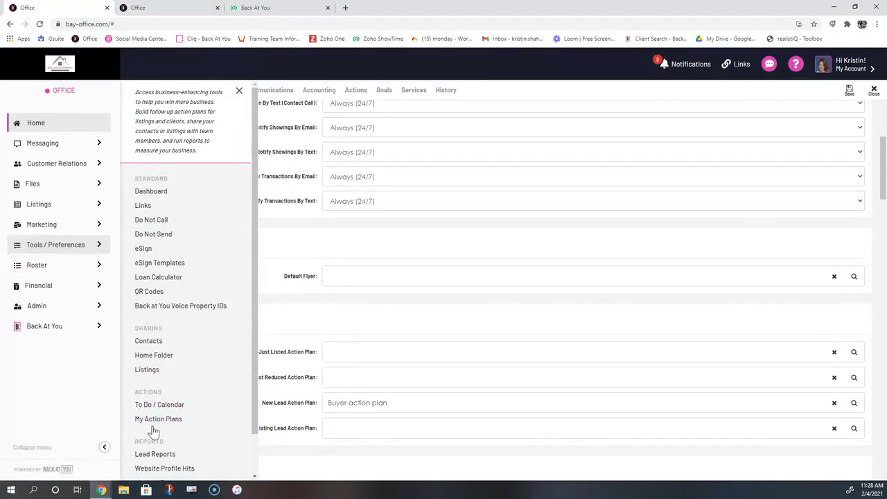
click(154, 420)
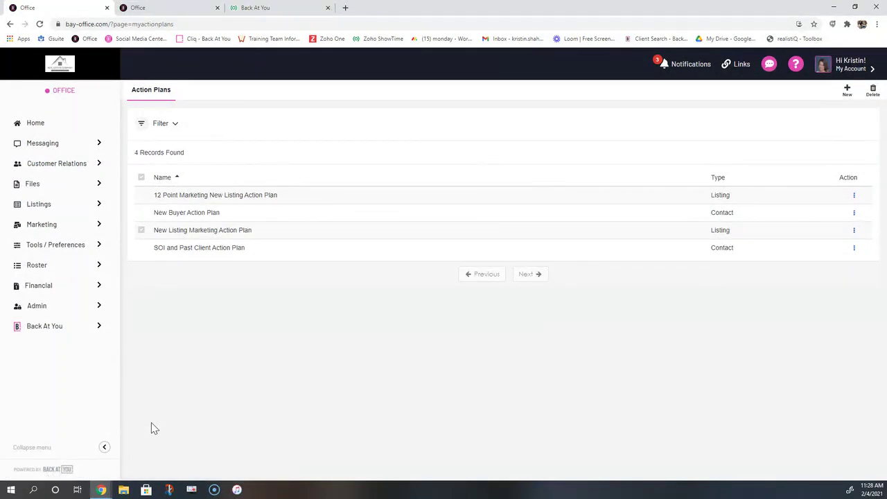
Open the 12 Point Marketing New Listing Action Plan and browse new-item types without adding one
click(214, 202)
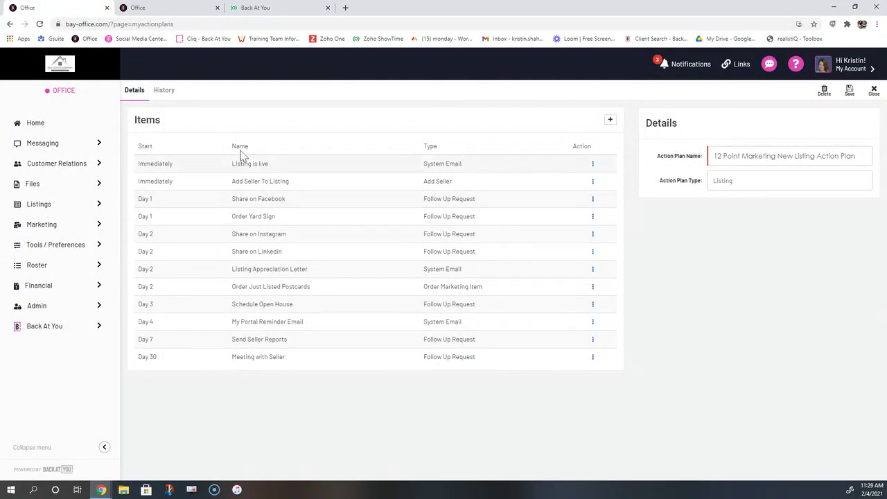
click(612, 120)
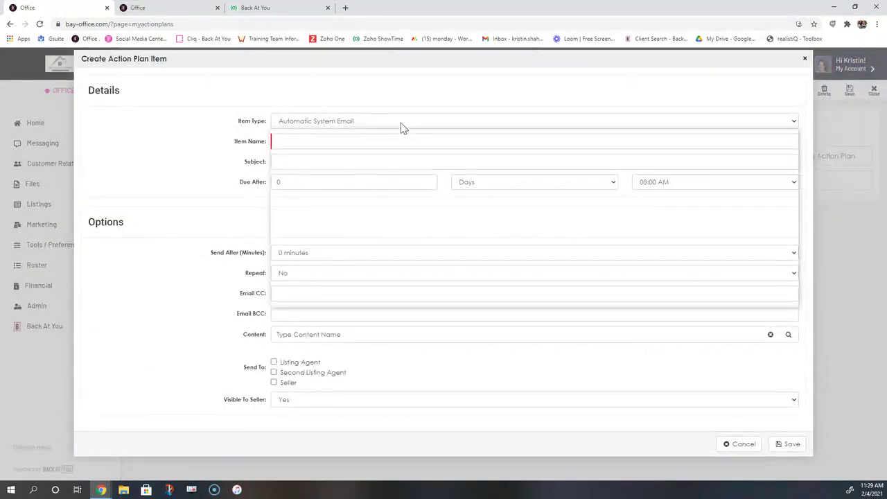
click(400, 123)
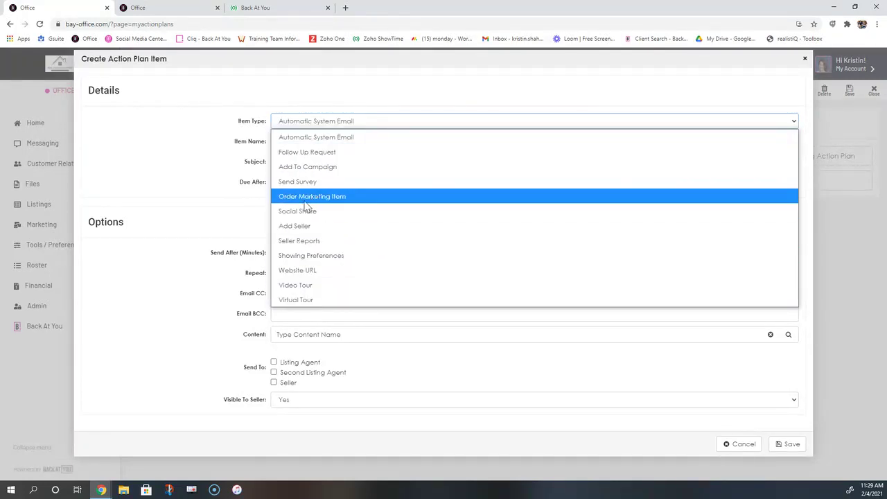
click(740, 444)
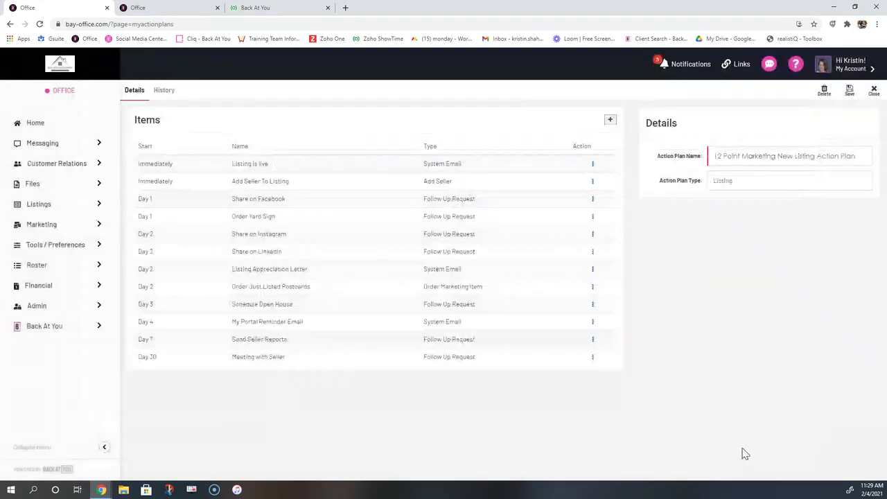
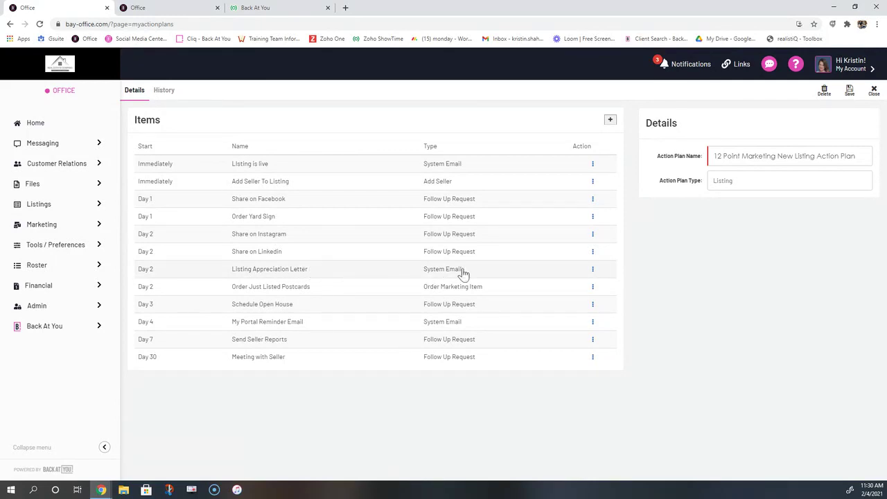
Review the Listing Appreciation Letter item's Visible To Seller setting, leaving it at Yes
click(593, 271)
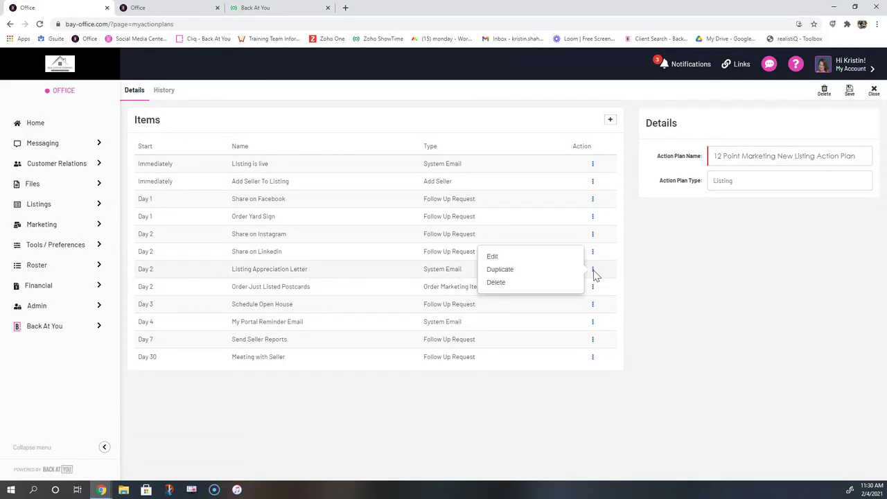
click(489, 258)
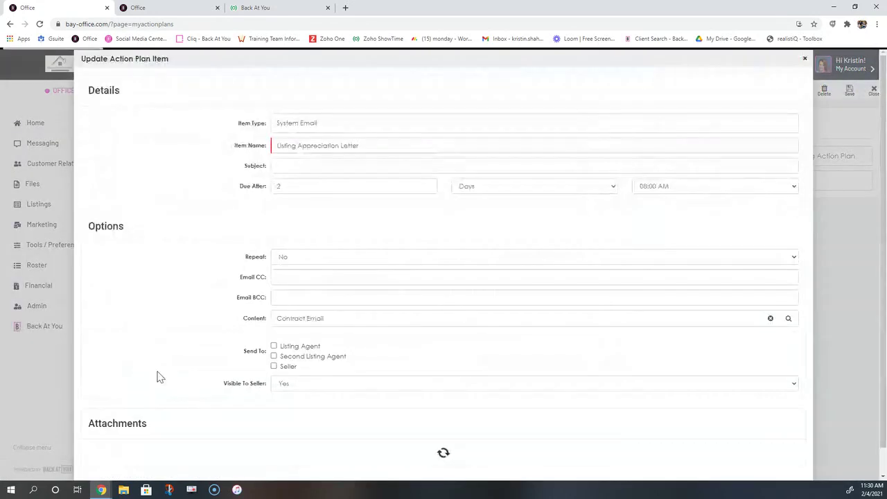
drag(222, 384, 271, 388)
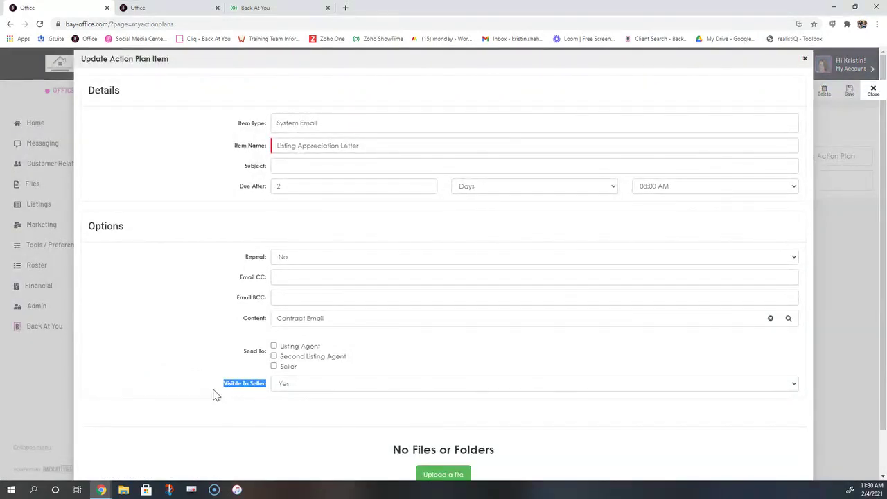
click(287, 385)
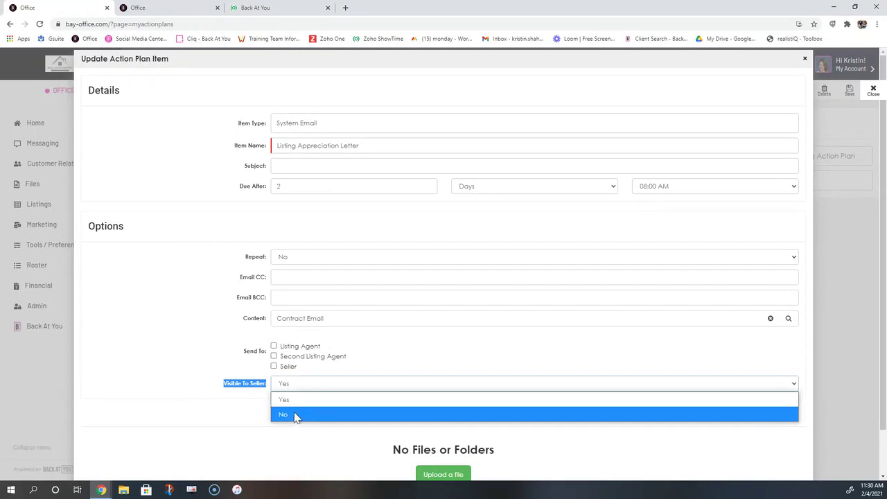
click(234, 410)
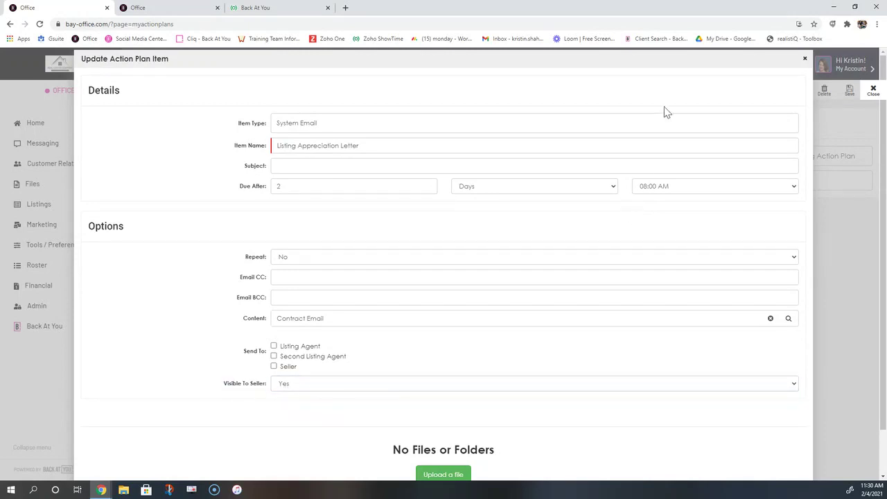
click(805, 60)
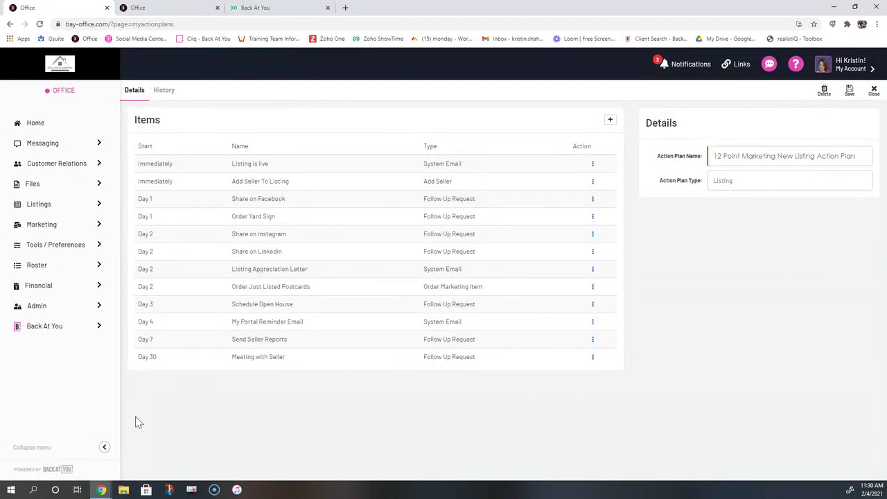
Open the $535,000 residential for-sale listing's Actions tab
click(39, 204)
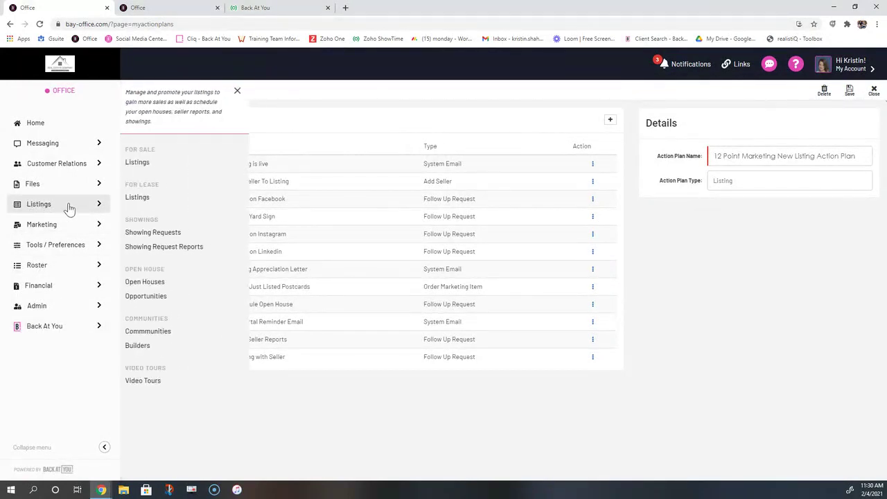
click(155, 164)
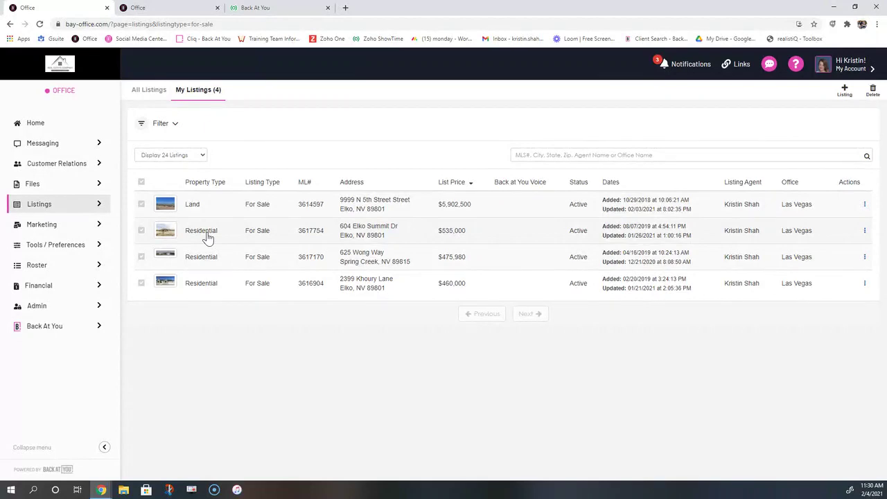
click(208, 238)
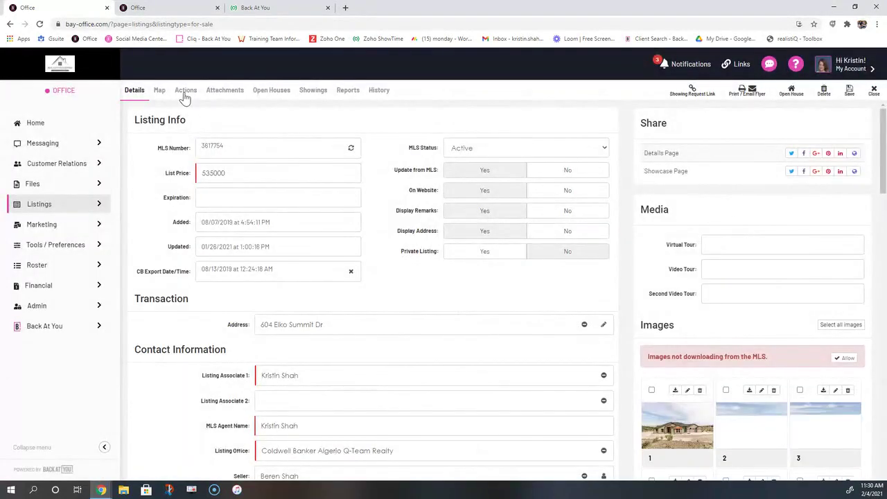
click(184, 91)
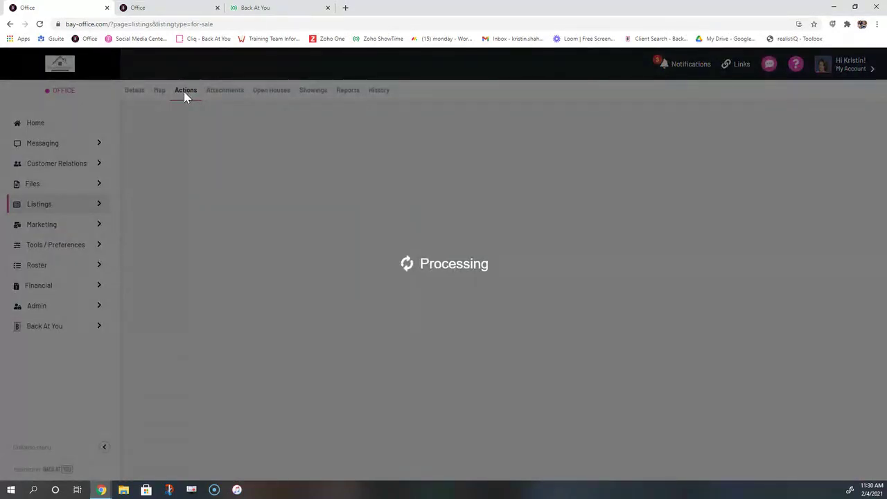
Add the 12 Point Marketing New Listing Action Plan to the listing and highlight its heading
click(853, 121)
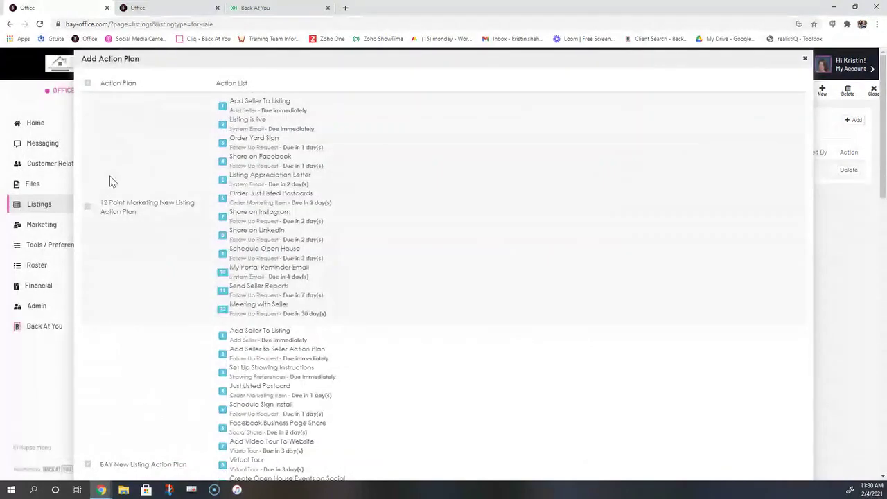
click(88, 206)
scroll(518, 319, down, 15)
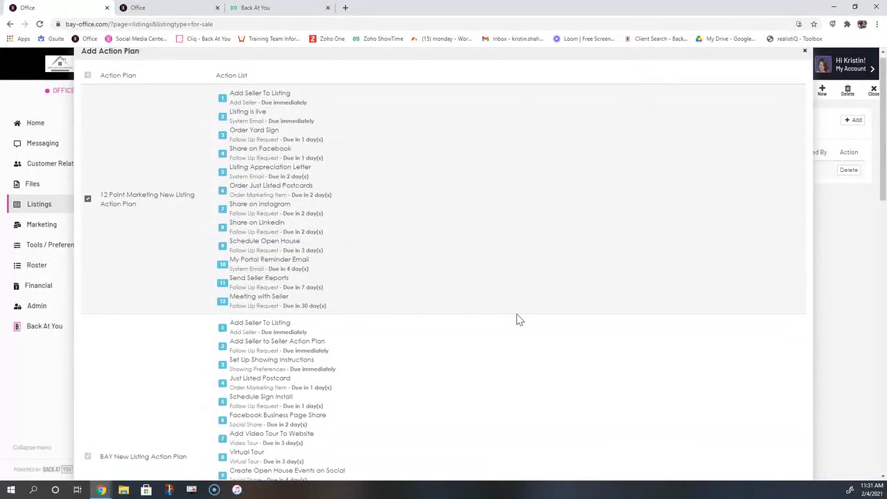
click(791, 467)
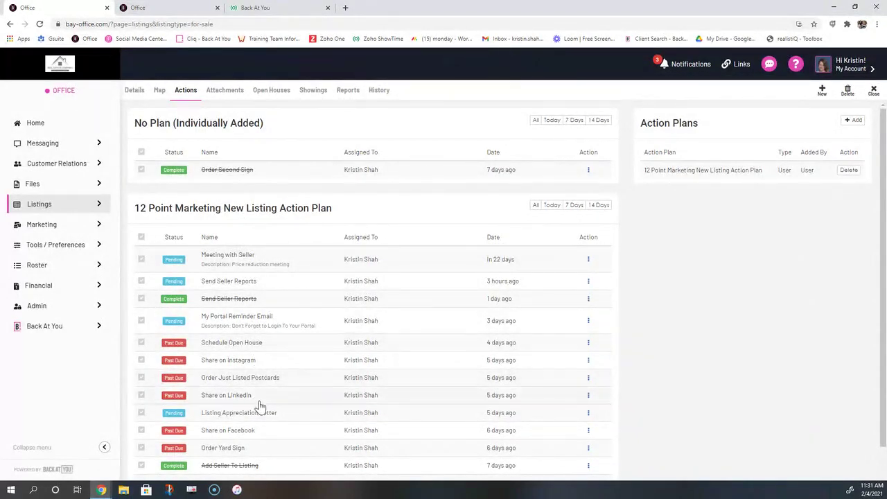
drag(138, 215, 381, 210)
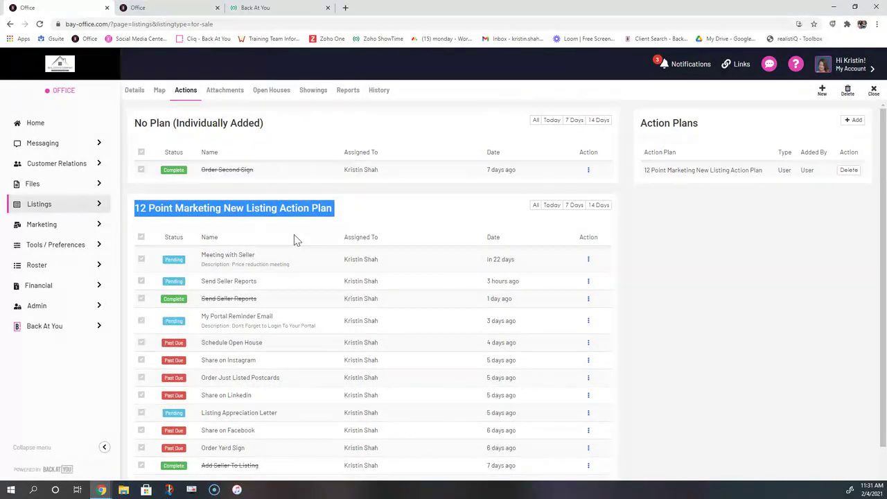
click(65, 129)
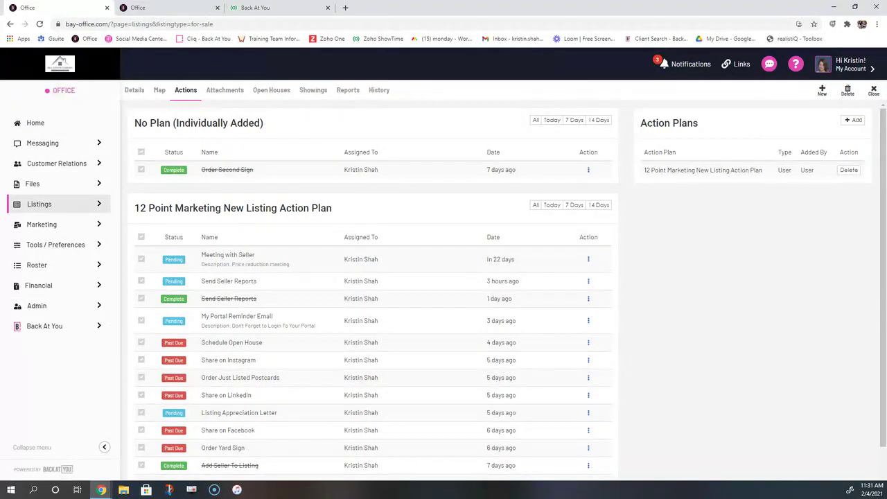
From the home dashboard, open My Action Plans under Tools / Preferences
click(29, 126)
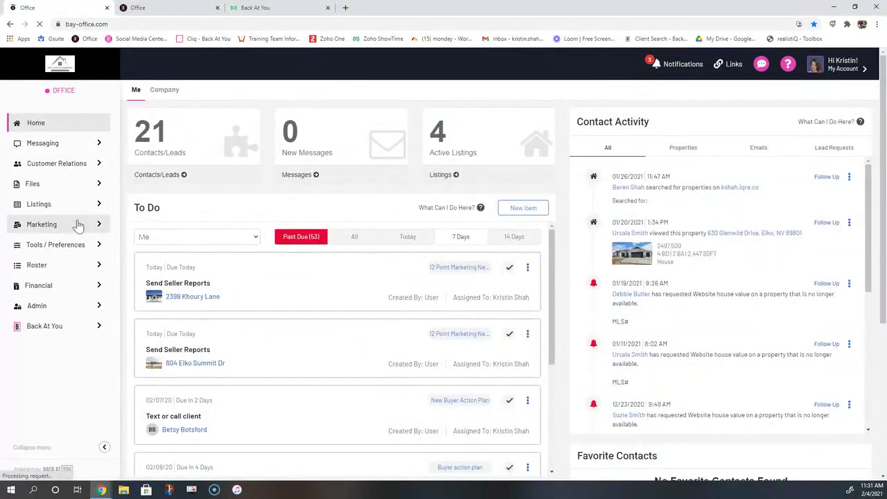
click(63, 228)
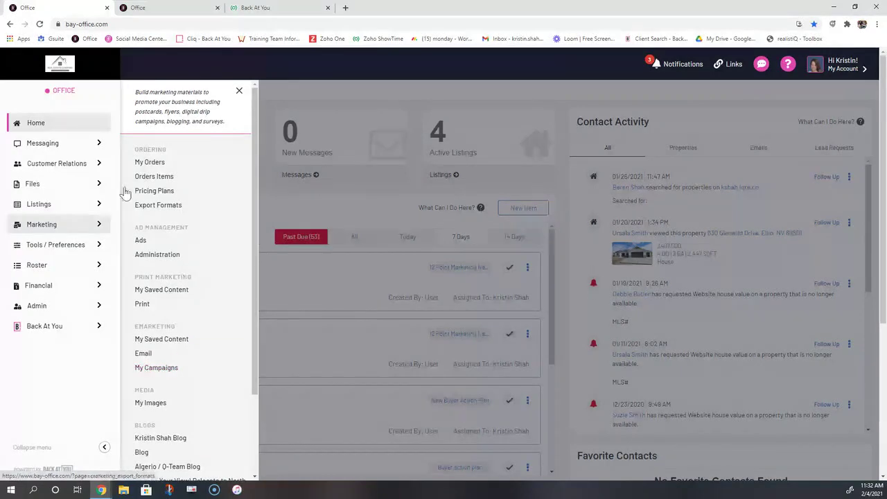
click(54, 250)
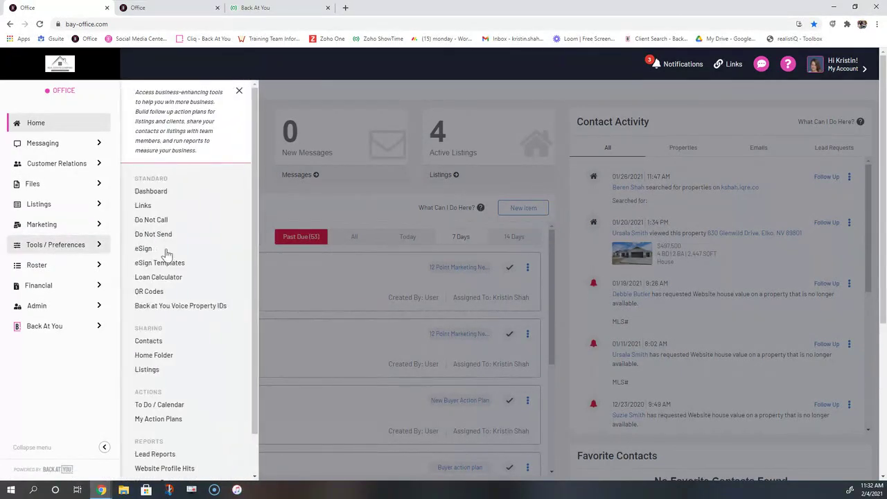
click(148, 420)
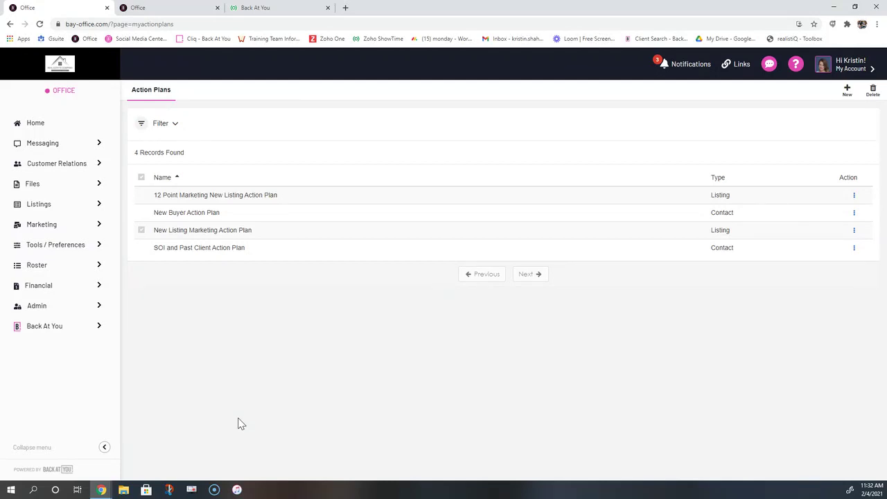
Open the New Buyer Action Plan's First Response item, start a CC address, then close it
click(184, 213)
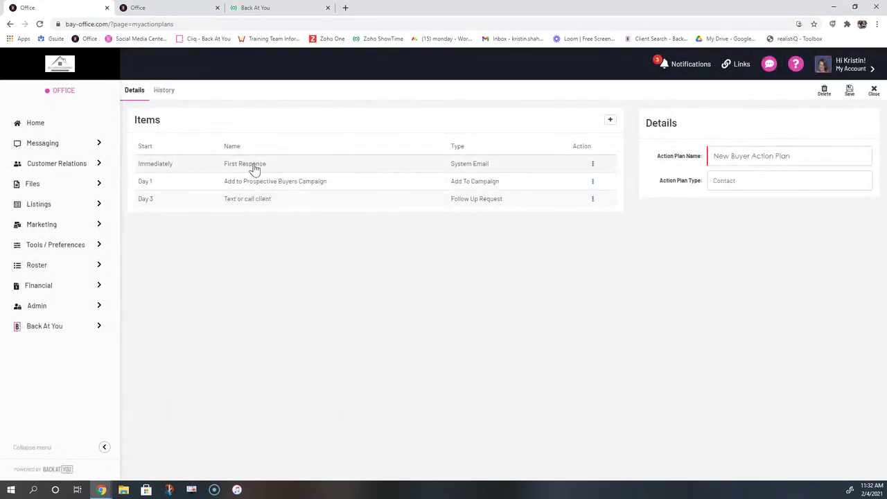
click(259, 171)
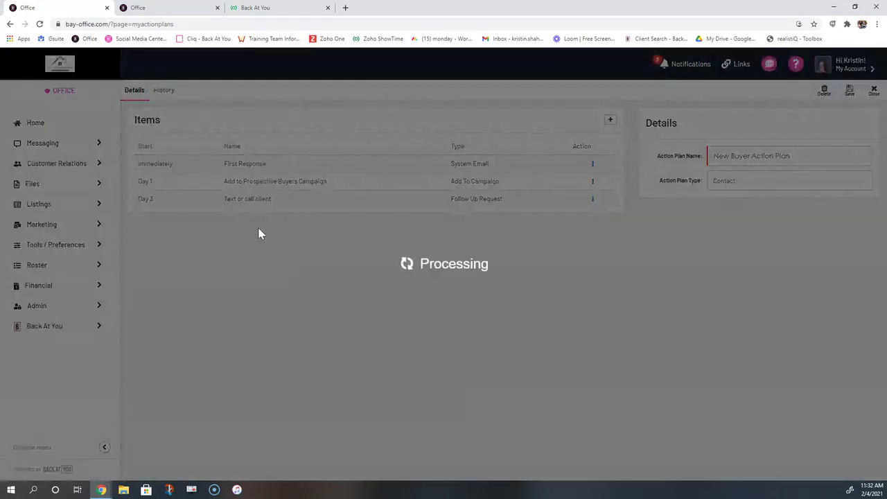
drag(243, 317, 273, 318)
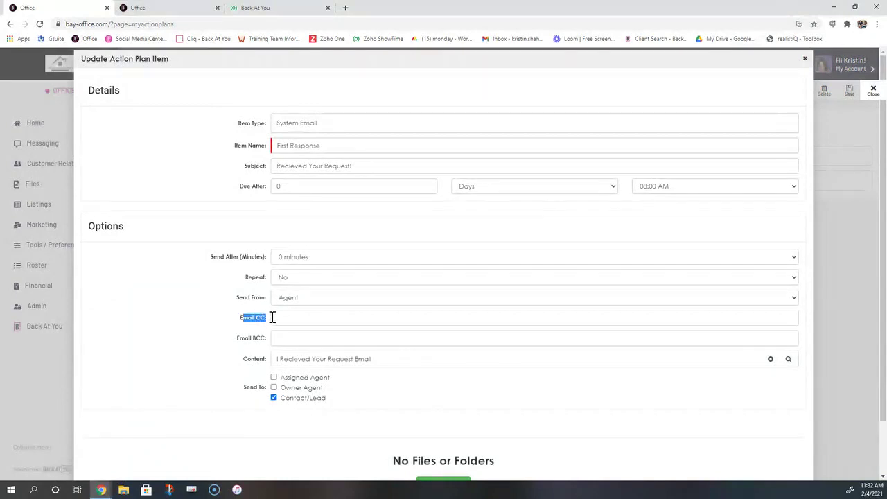
click(279, 317)
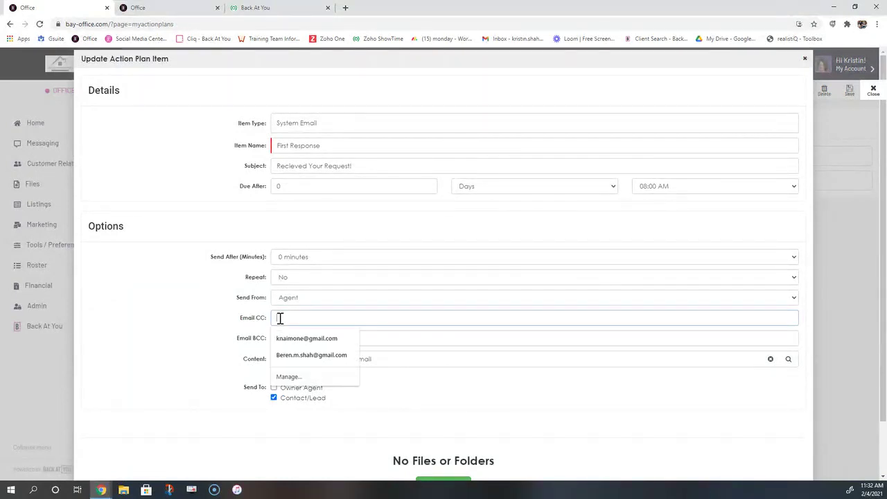
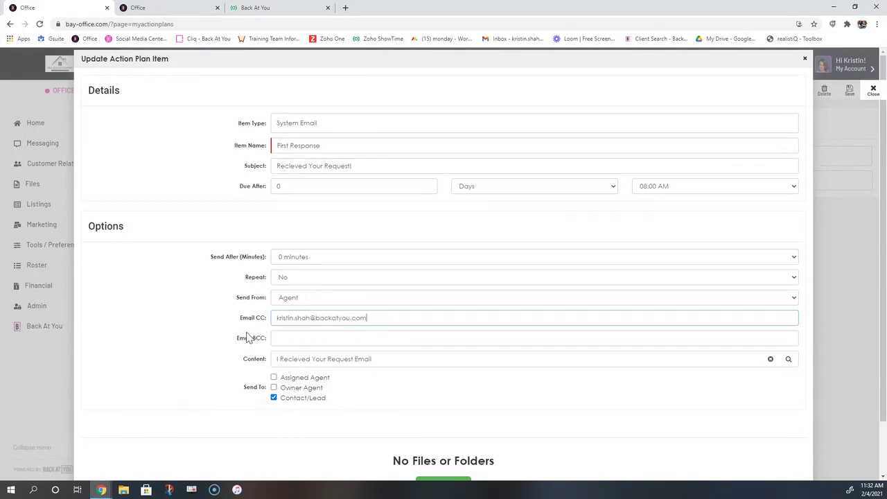
click(804, 58)
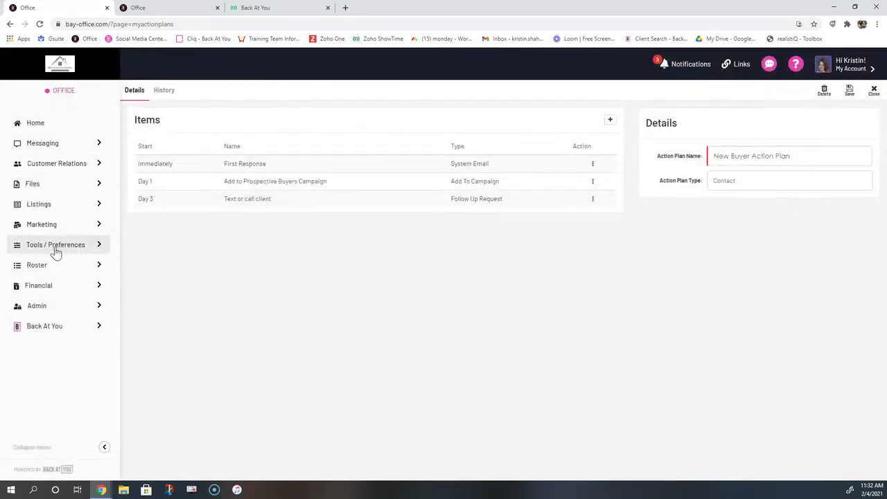
Open the Annual Valuation Letter card from Marketing > My Saved Content
mouse_move(55, 232)
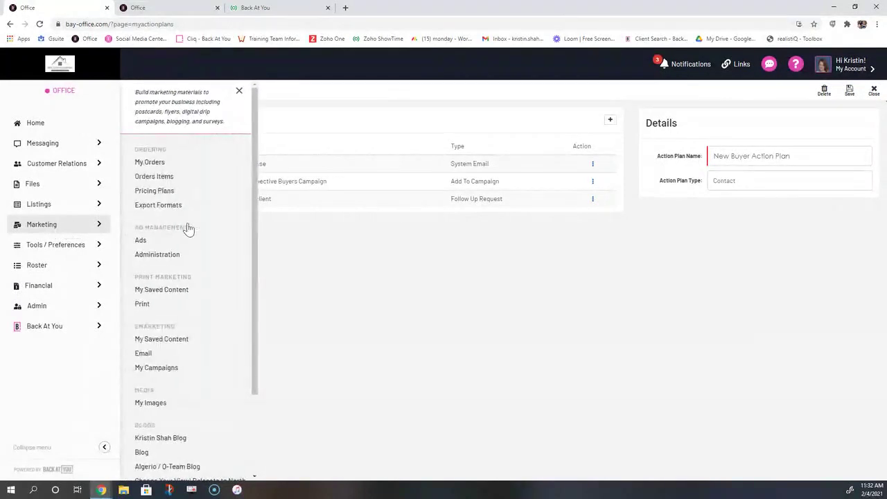
click(180, 291)
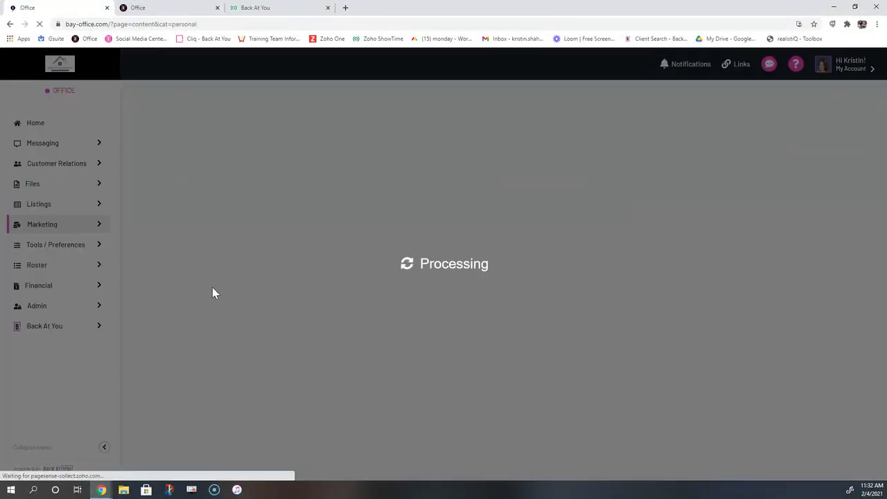
scroll(388, 310, down, 2)
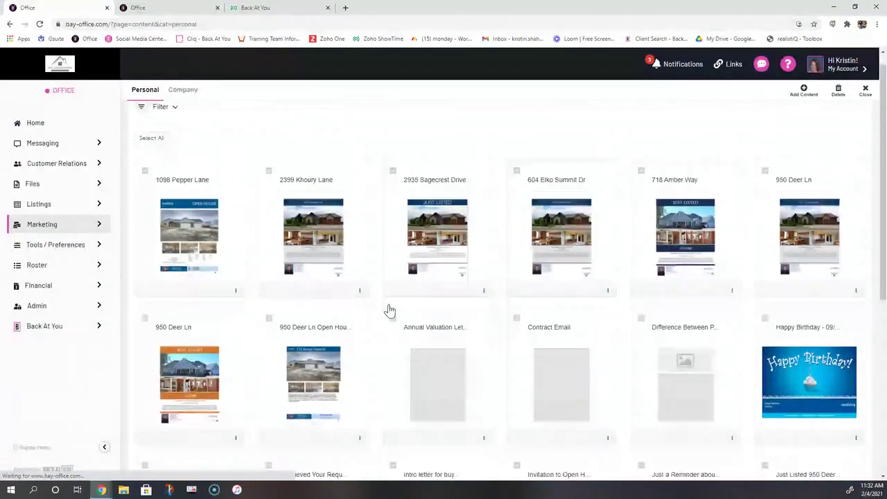
click(435, 315)
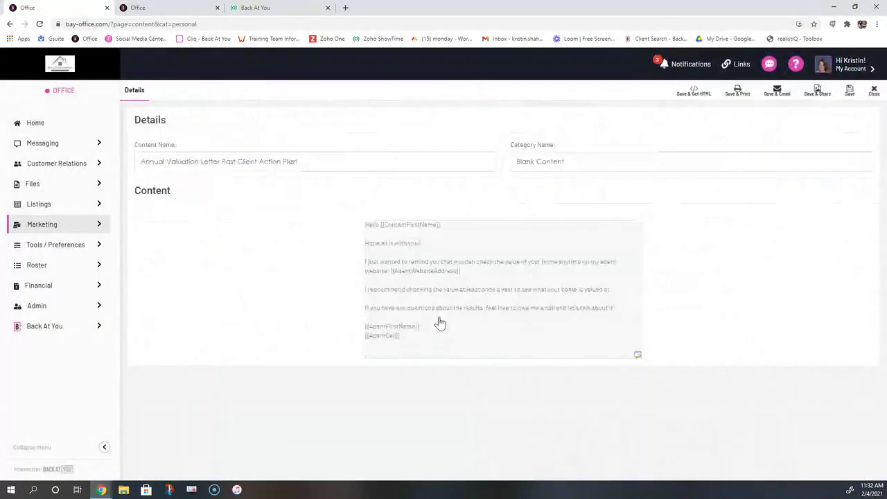
Convert the Annual Valuation Letter into an email and close it, saving it to drafts
click(777, 91)
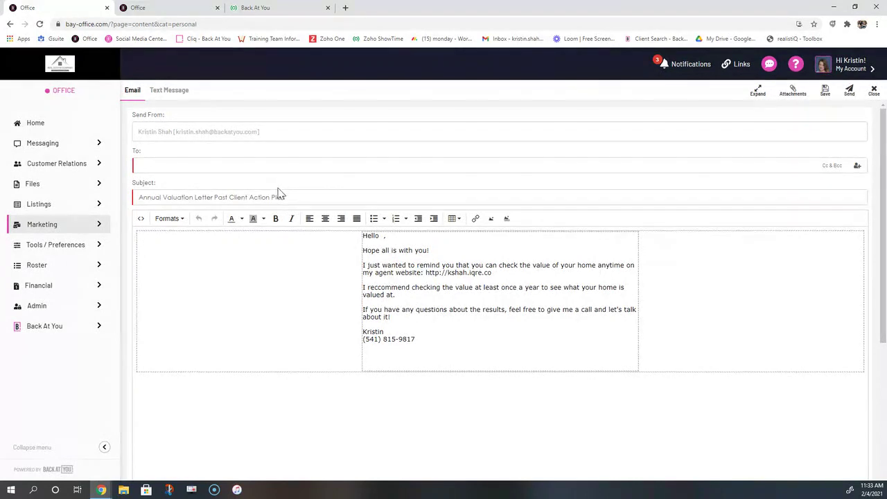
click(875, 91)
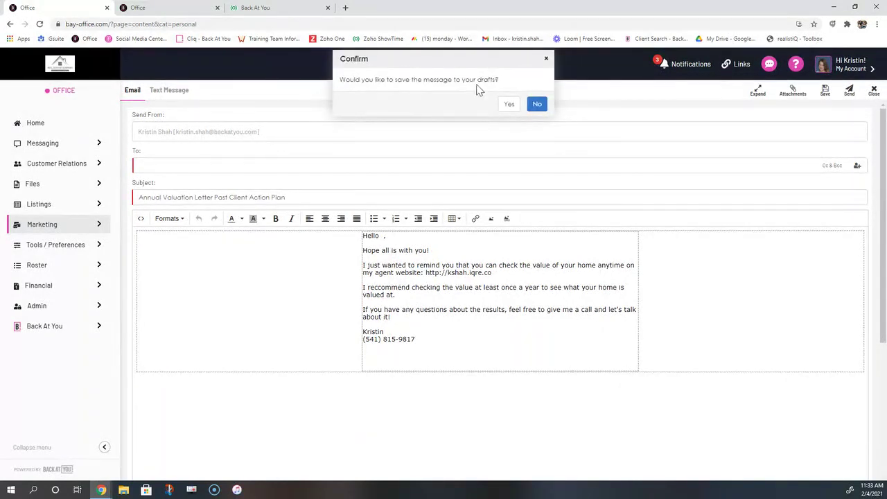
click(546, 59)
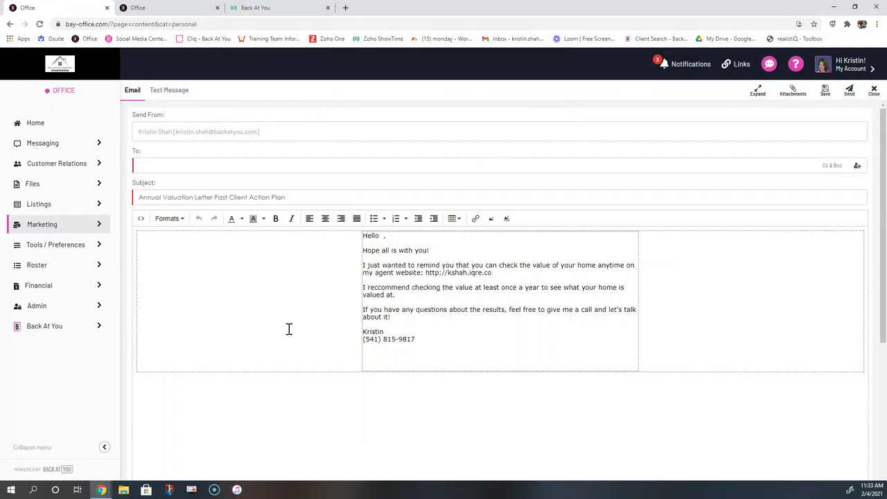
click(873, 95)
click(508, 103)
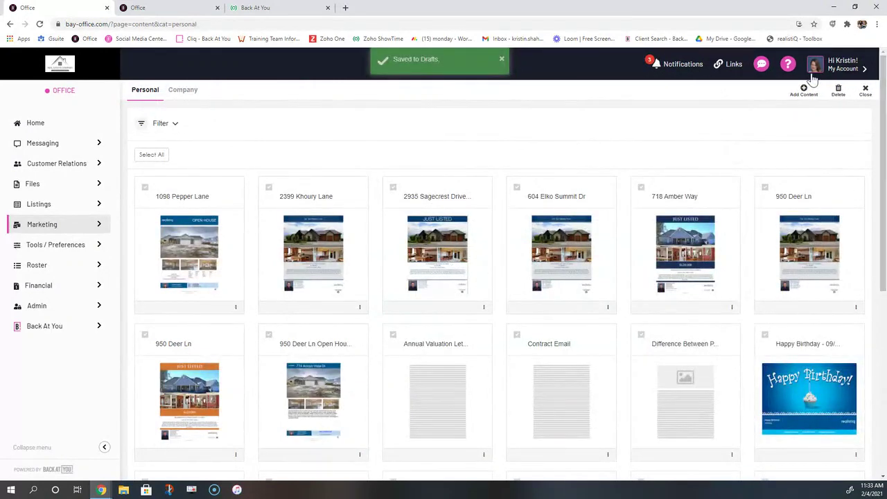
click(101, 164)
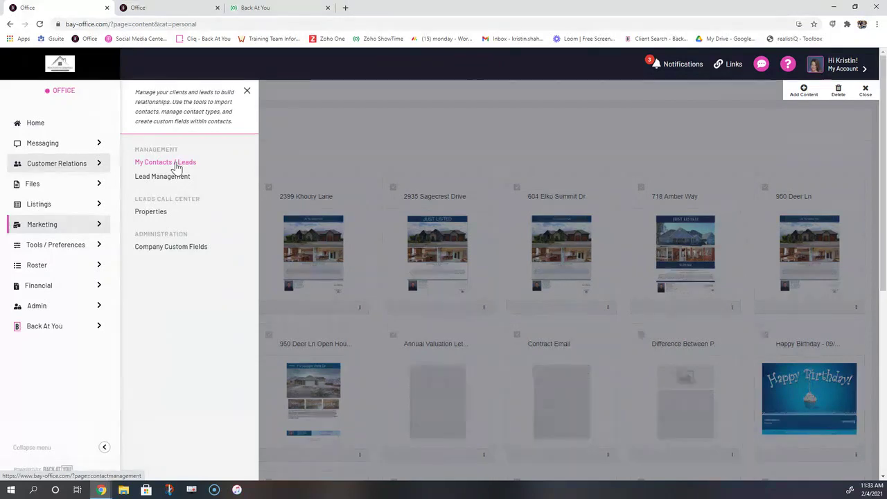
Open the agent's own profile from the My Account panel
click(61, 208)
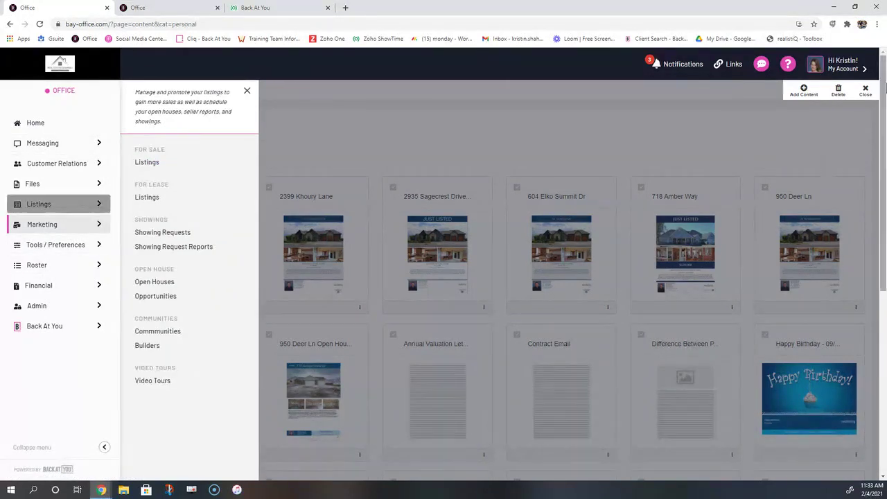
click(842, 69)
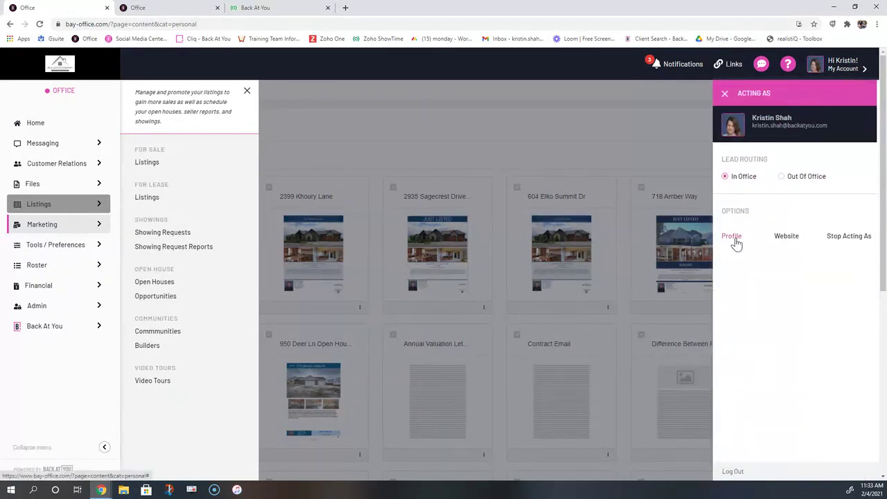
click(733, 239)
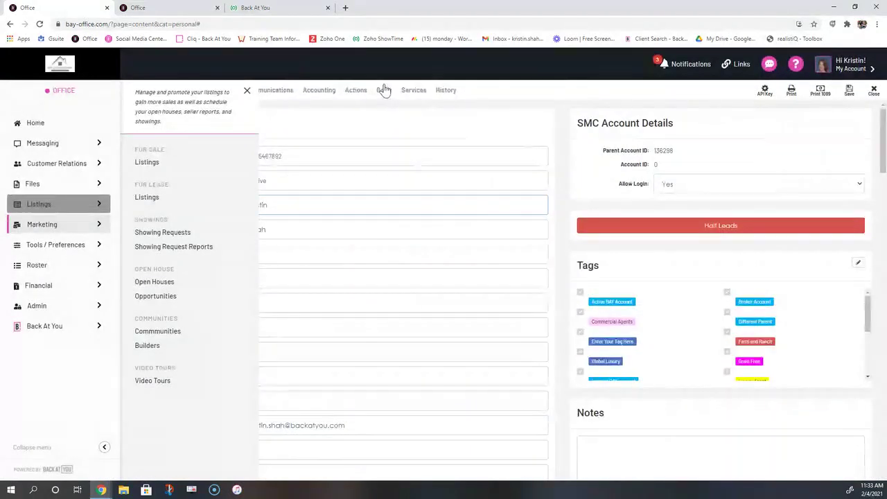
click(248, 93)
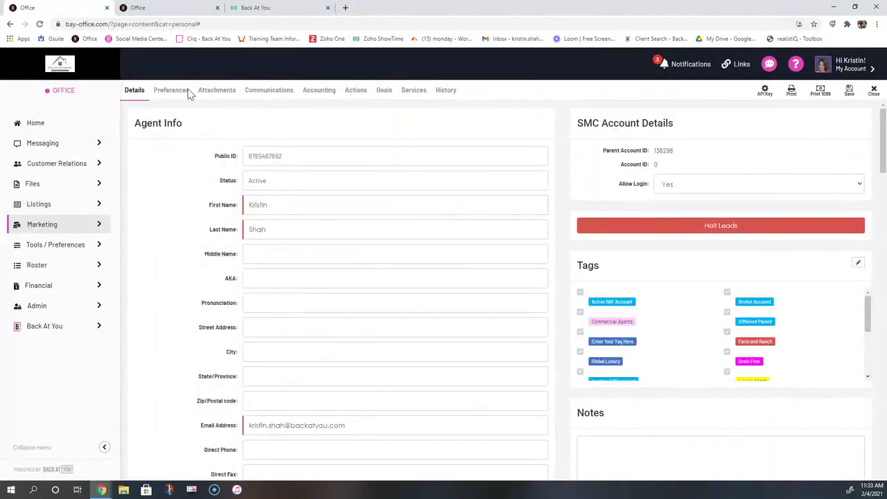
Show the profile's Default Action Plans and highlight New Lead, Just Listed and Just Reduced fields
click(190, 95)
scroll(191, 288, down, 5)
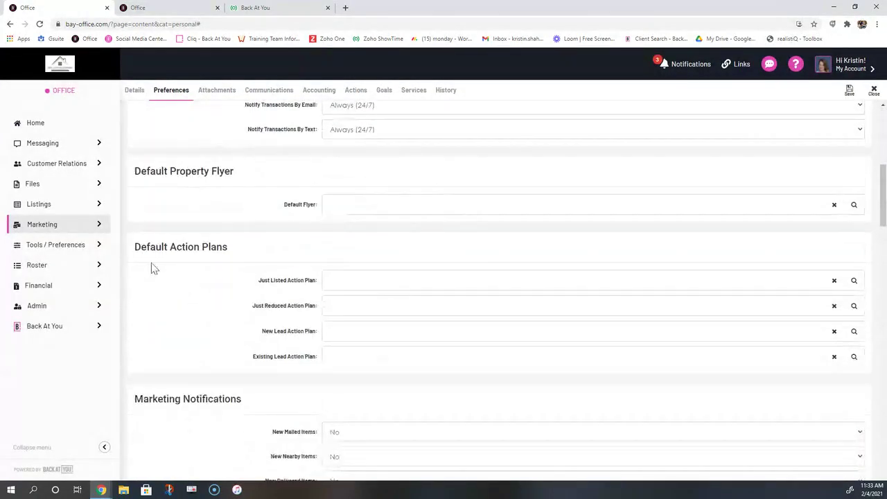
drag(136, 247, 253, 248)
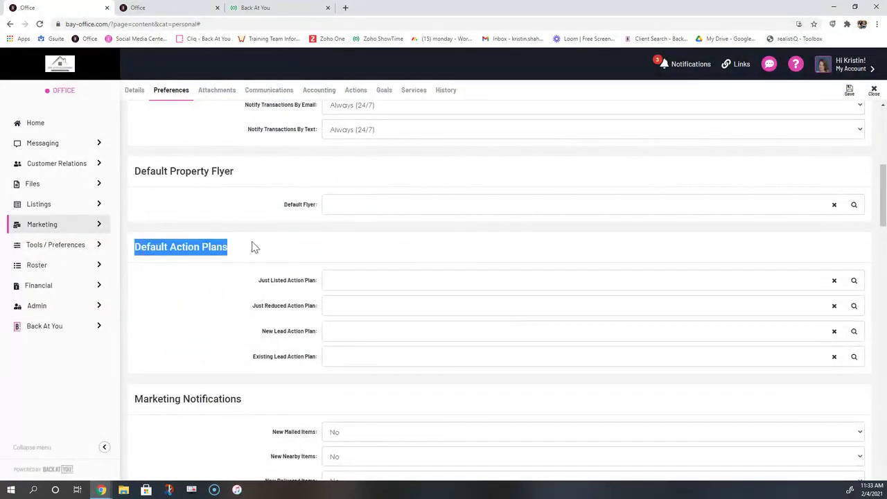
click(265, 330)
drag(265, 331, 328, 328)
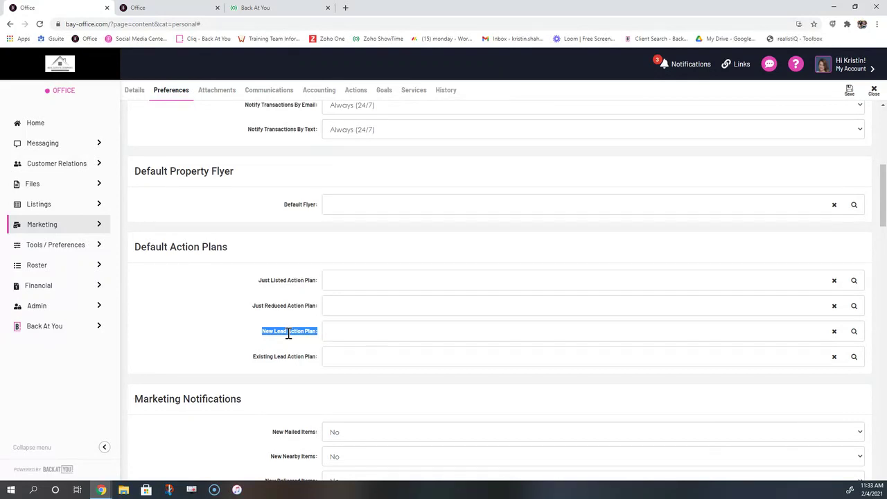
drag(259, 280, 313, 280)
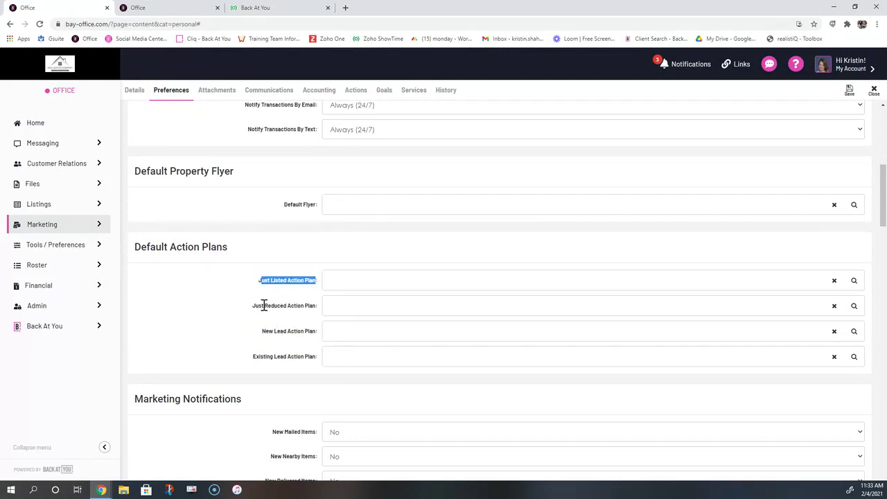
drag(288, 280, 325, 286)
drag(325, 285, 321, 280)
drag(254, 307, 323, 313)
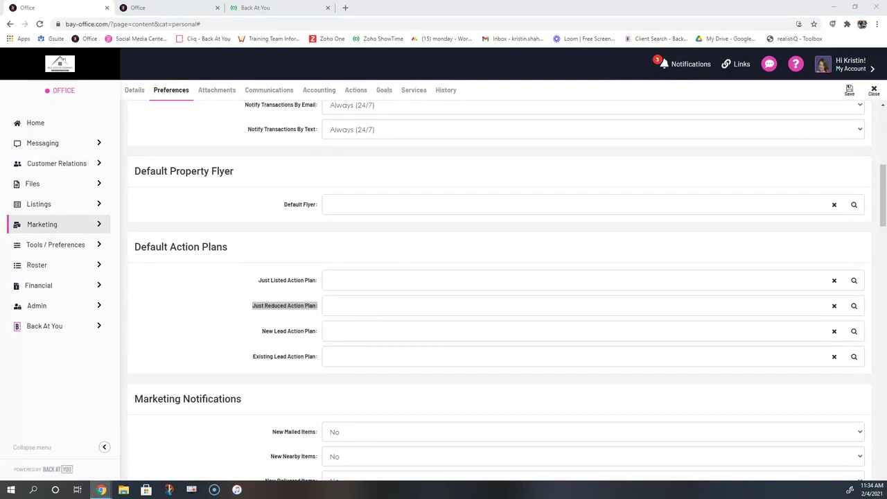
click(264, 7)
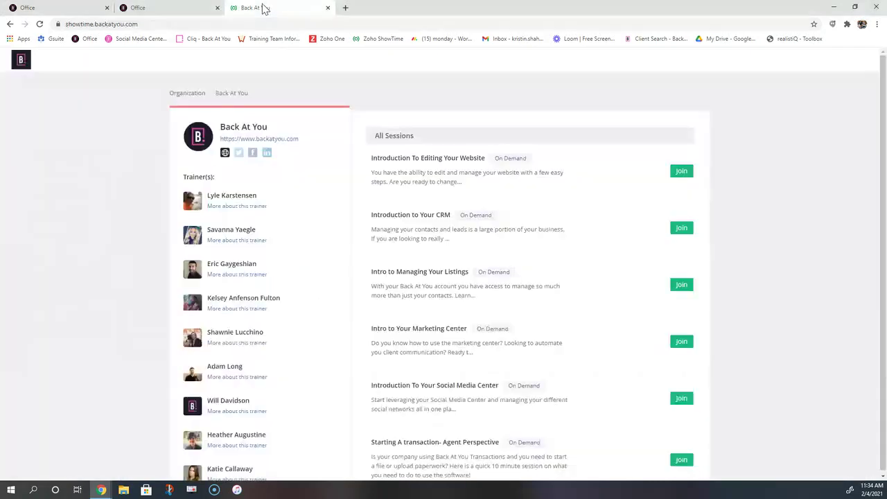
drag(161, 23, 62, 25)
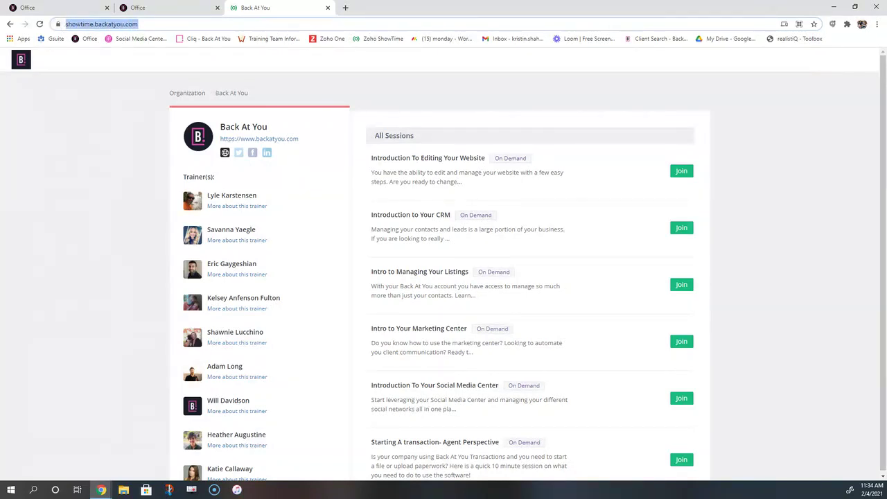
key(alt+Tab)
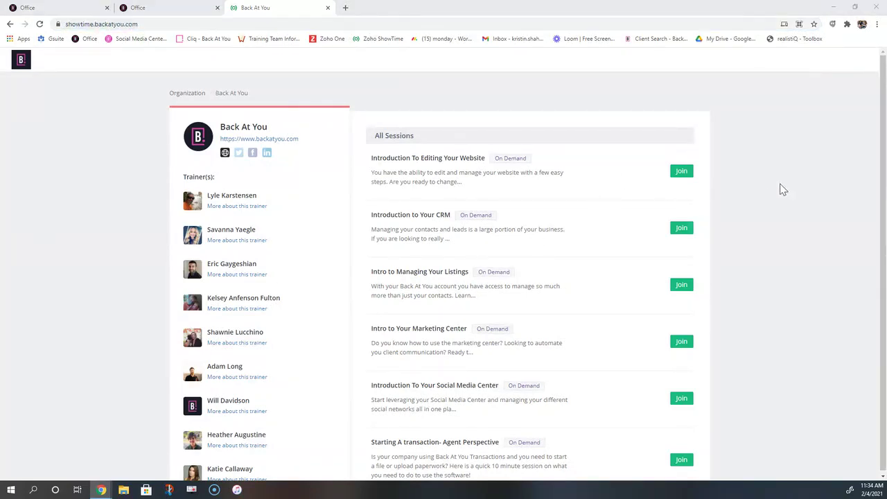
click(802, 184)
drag(495, 158, 526, 159)
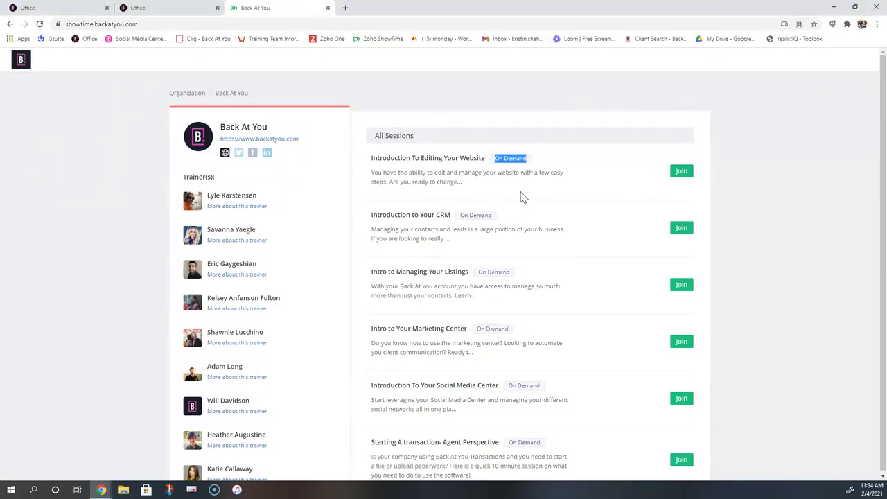
drag(476, 329, 515, 337)
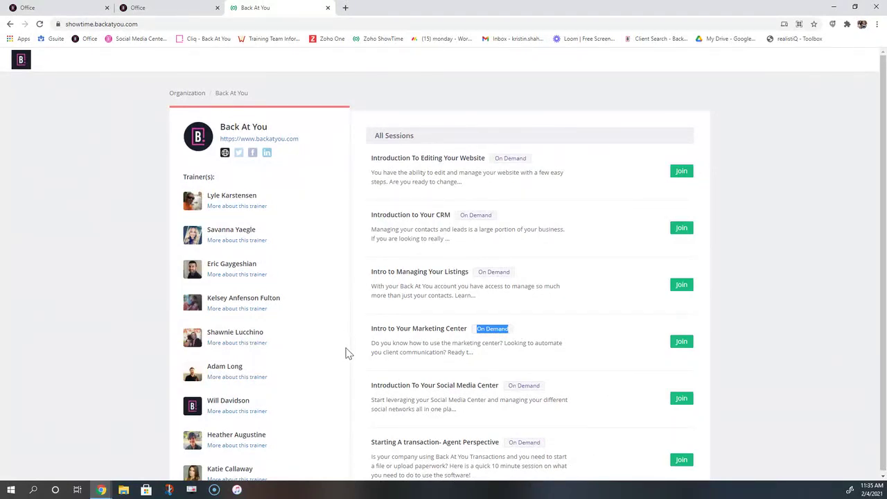
drag(367, 163, 494, 163)
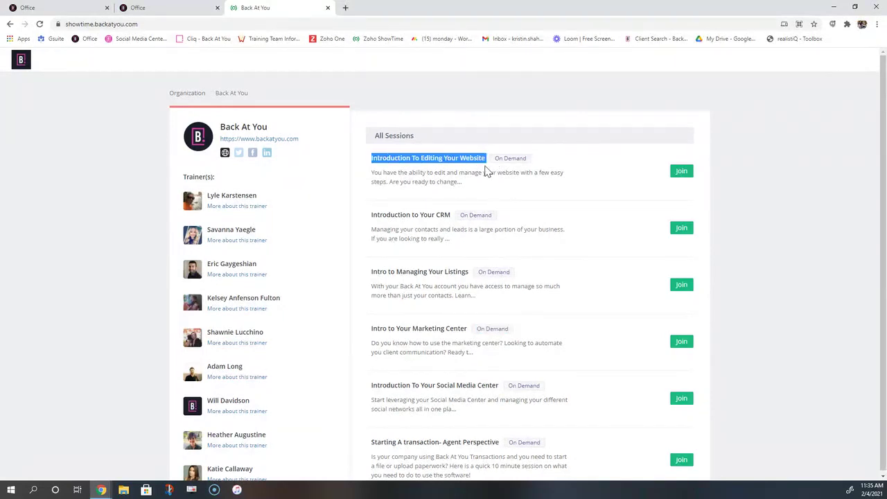
drag(366, 272, 468, 274)
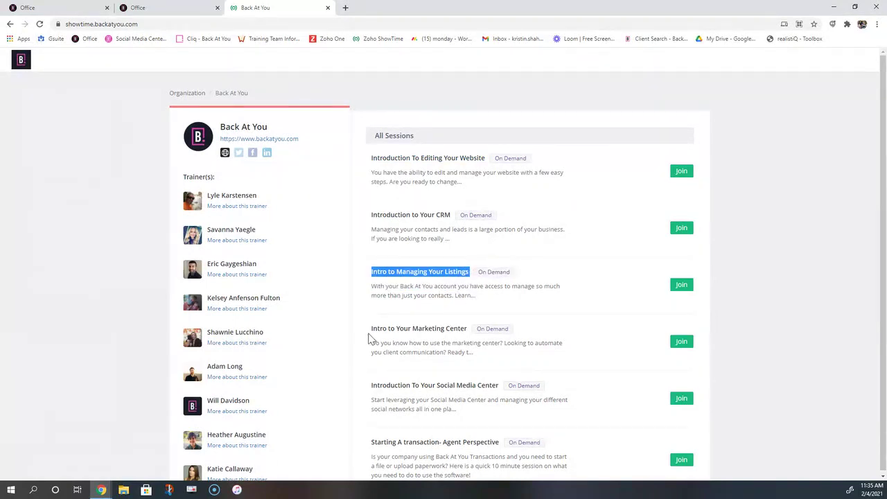
drag(370, 330, 474, 335)
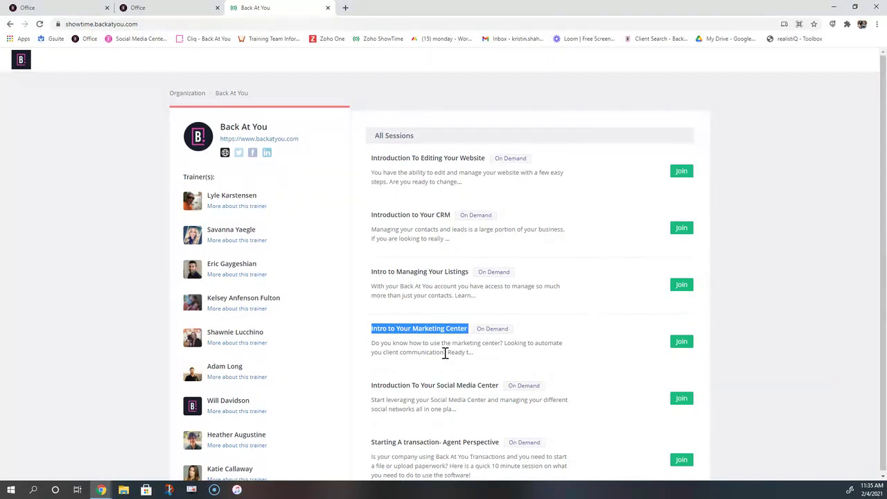
scroll(445, 353, down, 2)
drag(511, 306, 555, 310)
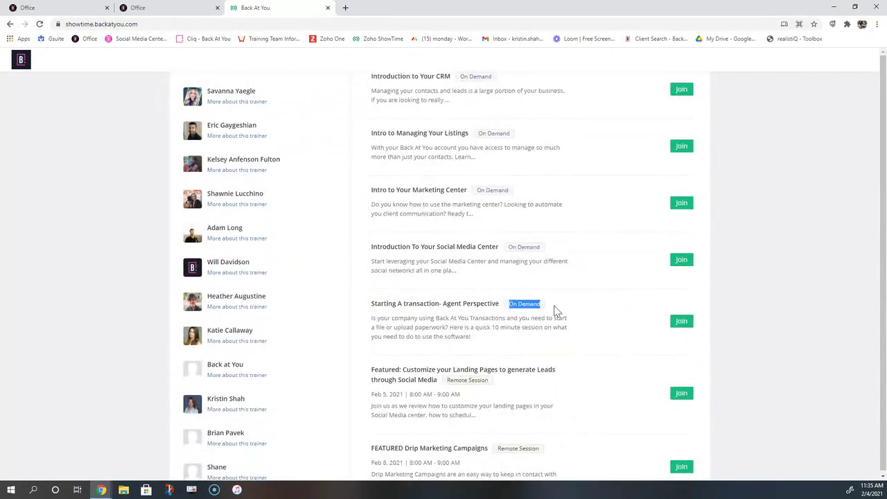
scroll(539, 363, down, 1)
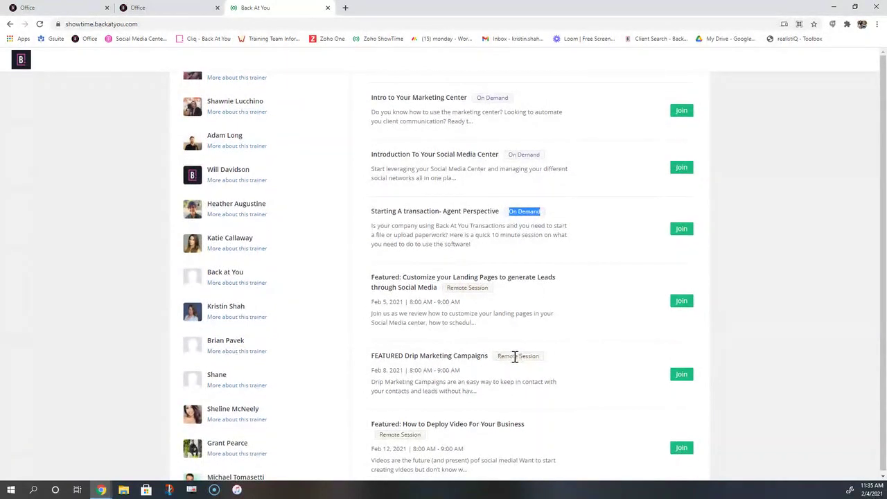
drag(500, 357, 539, 356)
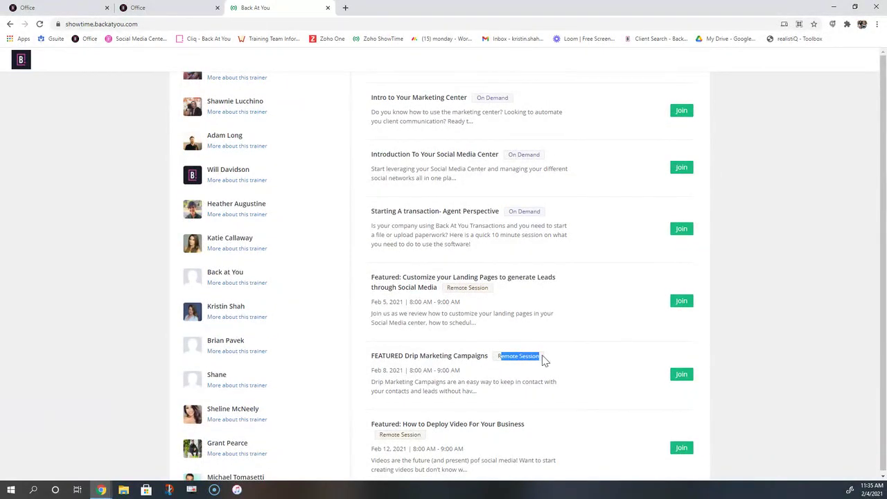
click(543, 359)
drag(460, 371, 373, 372)
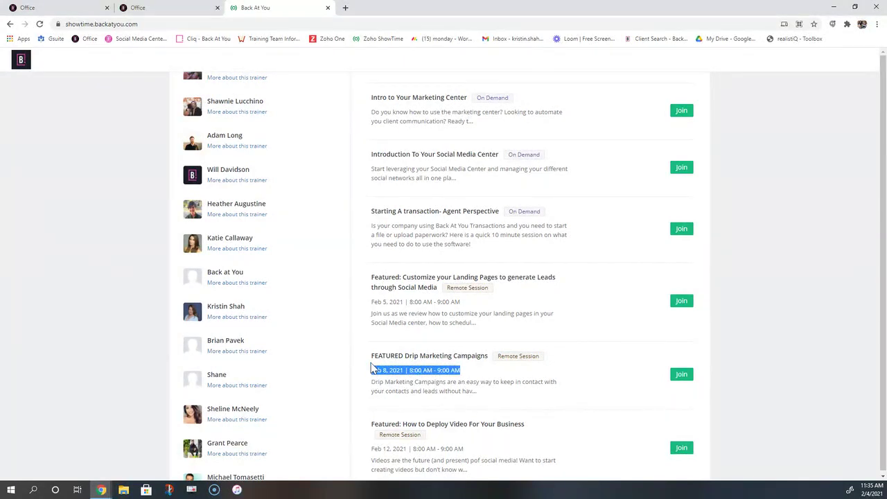
drag(372, 365, 495, 366)
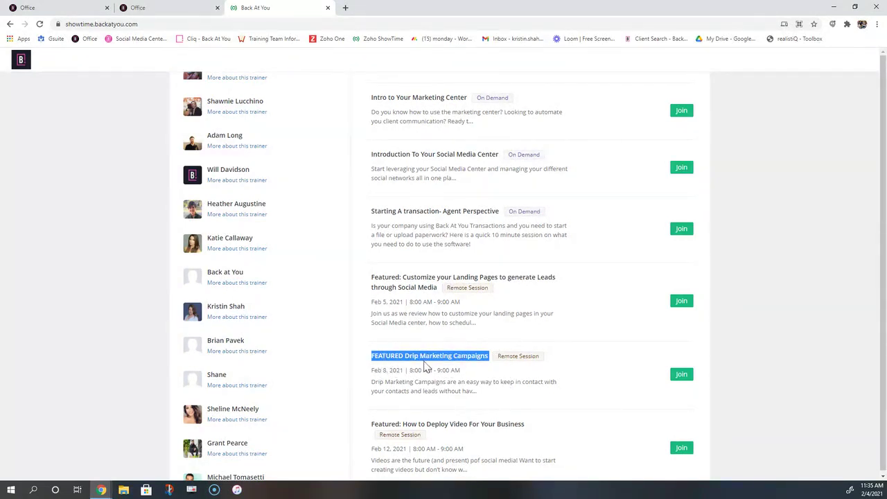
click(524, 381)
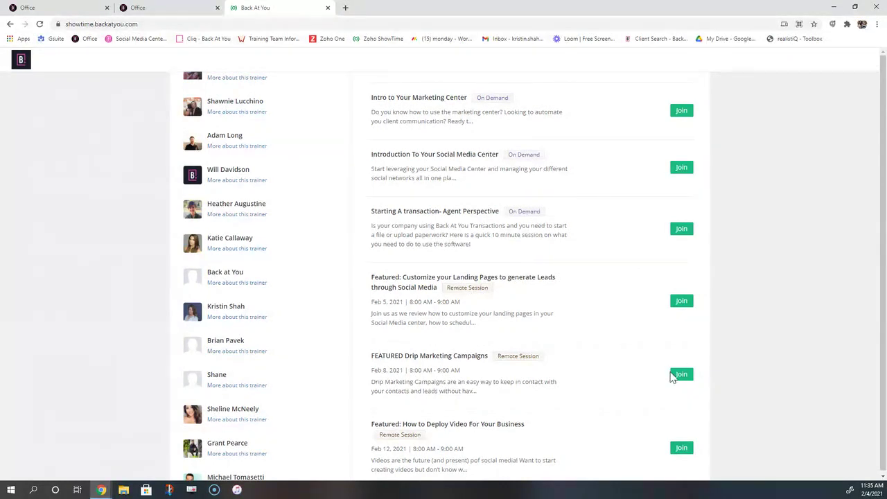
scroll(505, 374, down, 3)
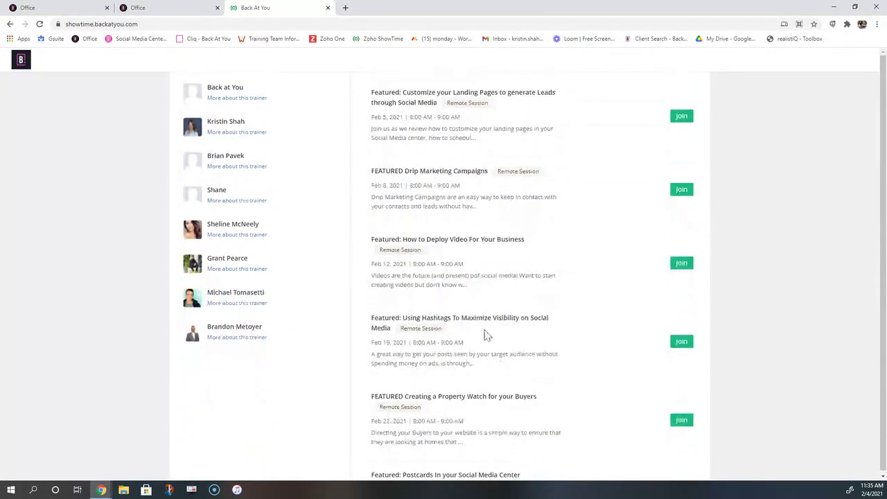
scroll(388, 382, down, 1)
drag(537, 350, 393, 351)
scroll(453, 426, down, 3)
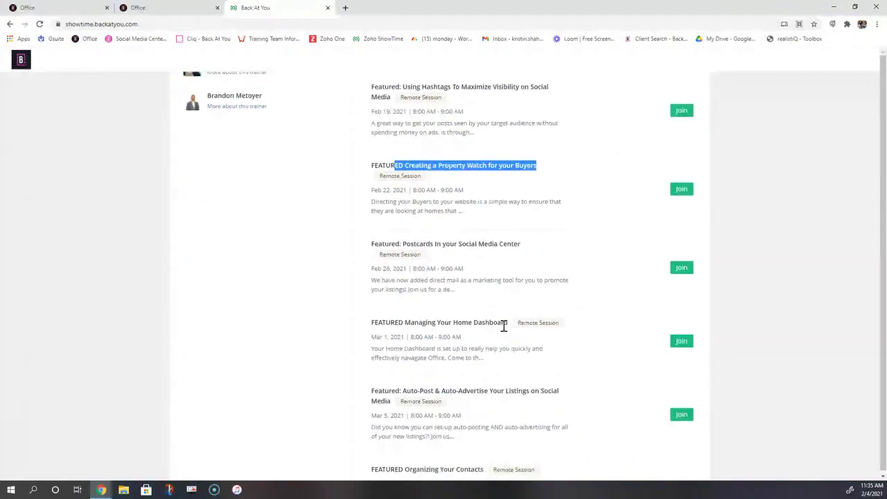
drag(505, 326, 371, 323)
click(451, 320)
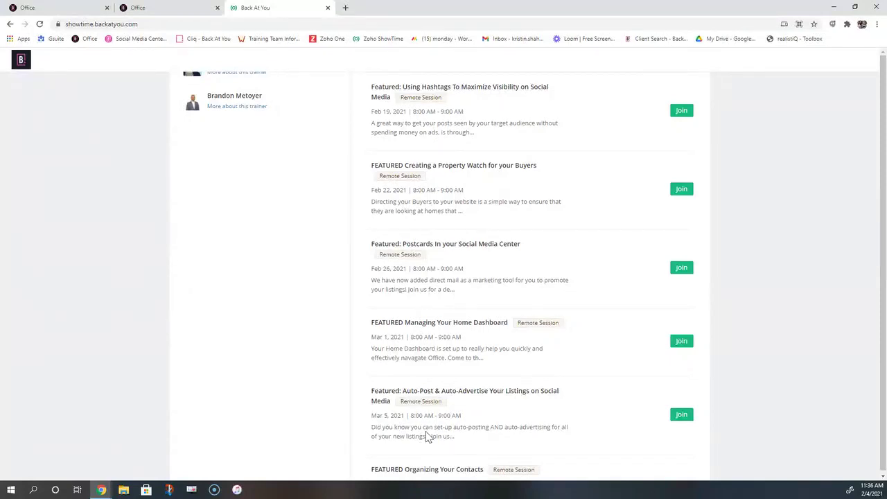
scroll(428, 427, up, 15)
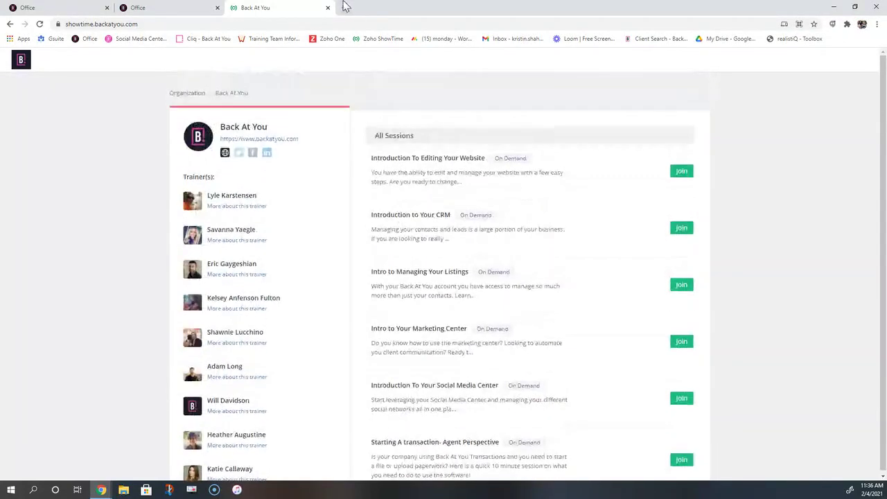
Load facebook.com in a new tab and open the Back At You Office Masterminds group
click(346, 11)
text(face)
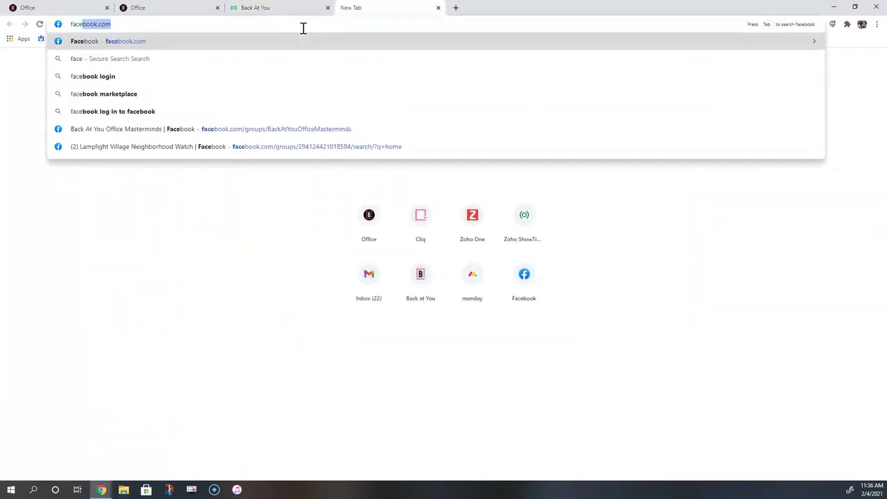
key(Return)
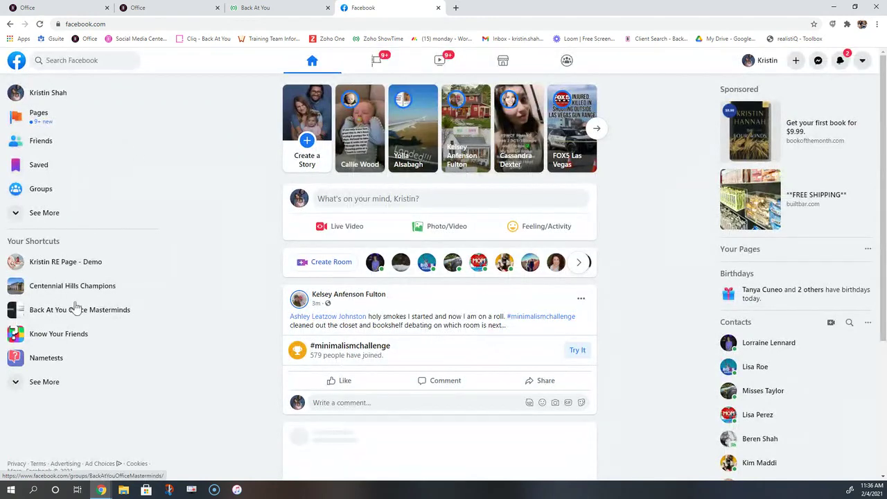
click(82, 316)
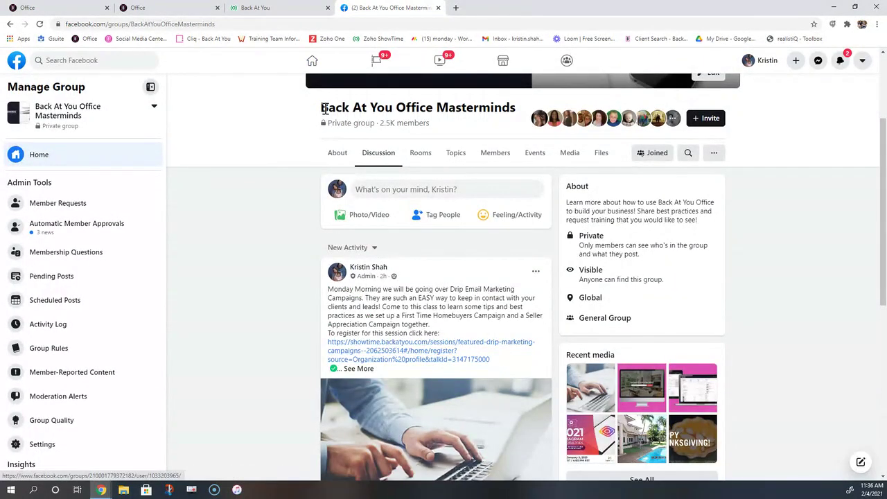
drag(320, 109, 519, 110)
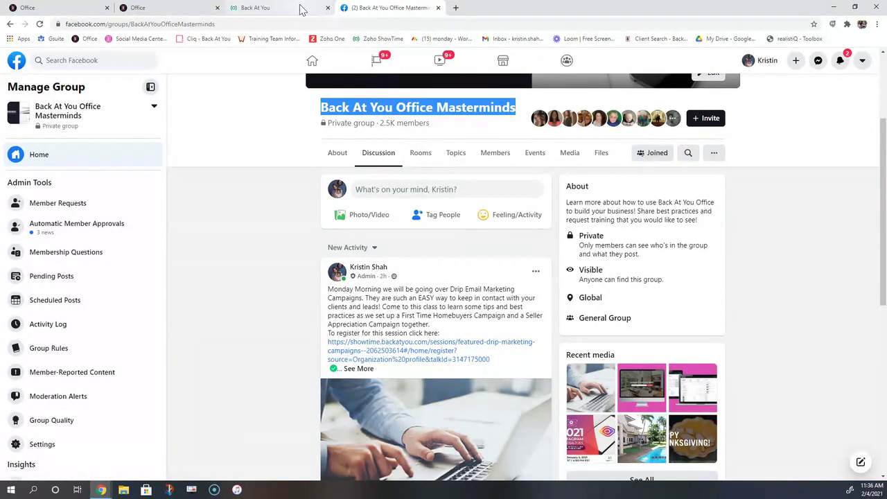
Switch back to the ShowTime tab and scroll through the All Sessions list
click(249, 8)
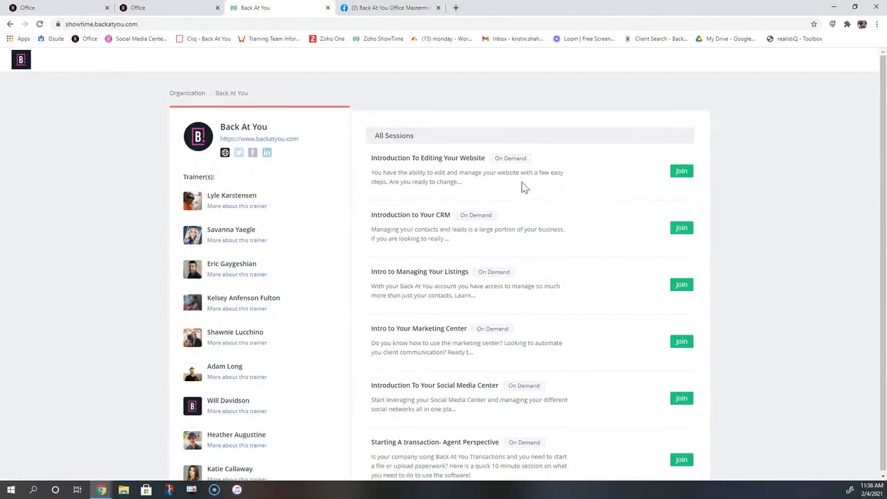
scroll(520, 254, down, 7)
scroll(527, 331, down, 4)
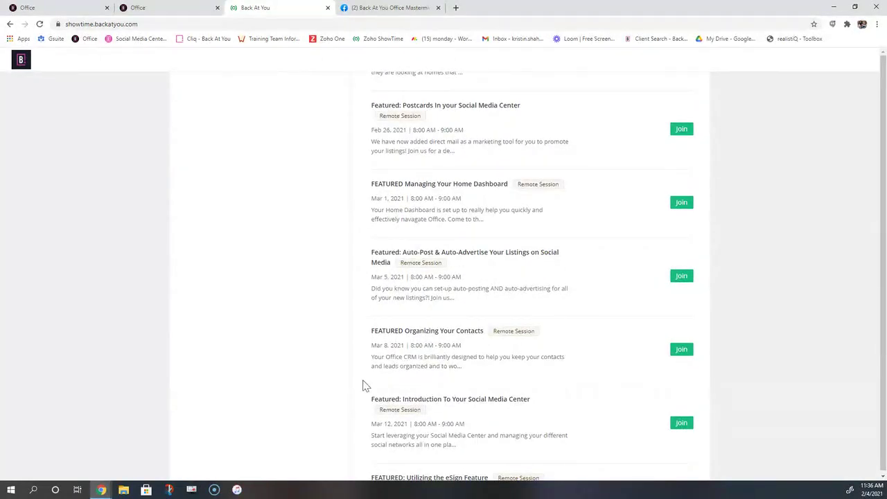
scroll(345, 381, up, 15)
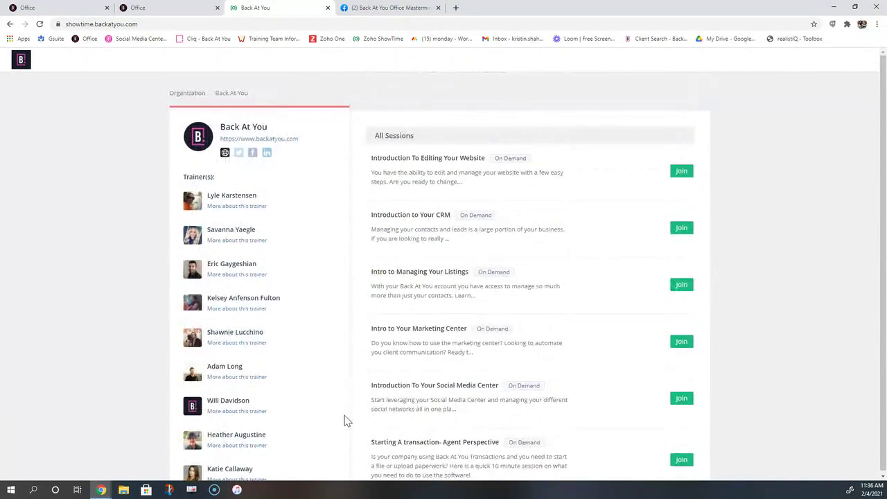